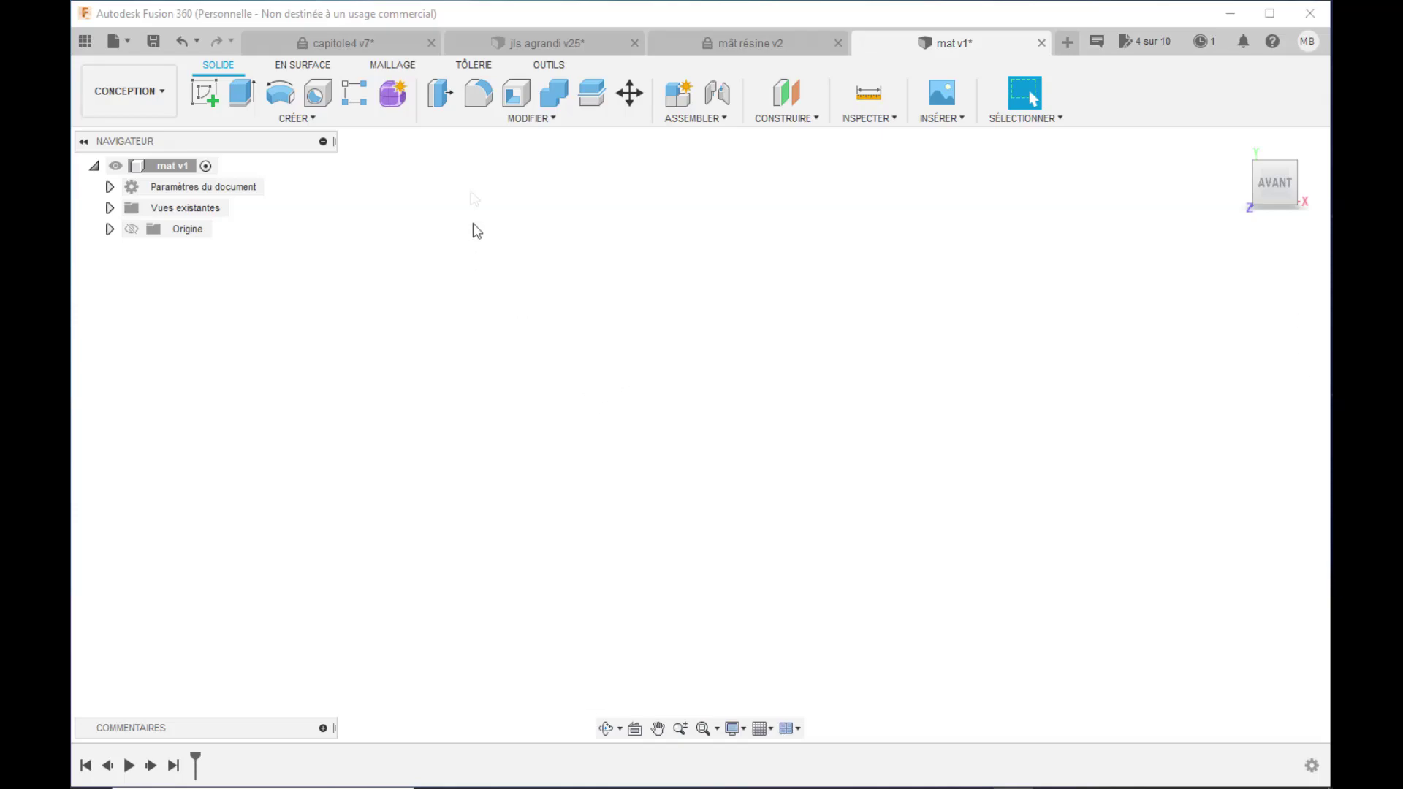
# - Examine the locomotive body in the capitole4 v7 design from several distances, including its front-end details
pyautogui.click(369, 47)
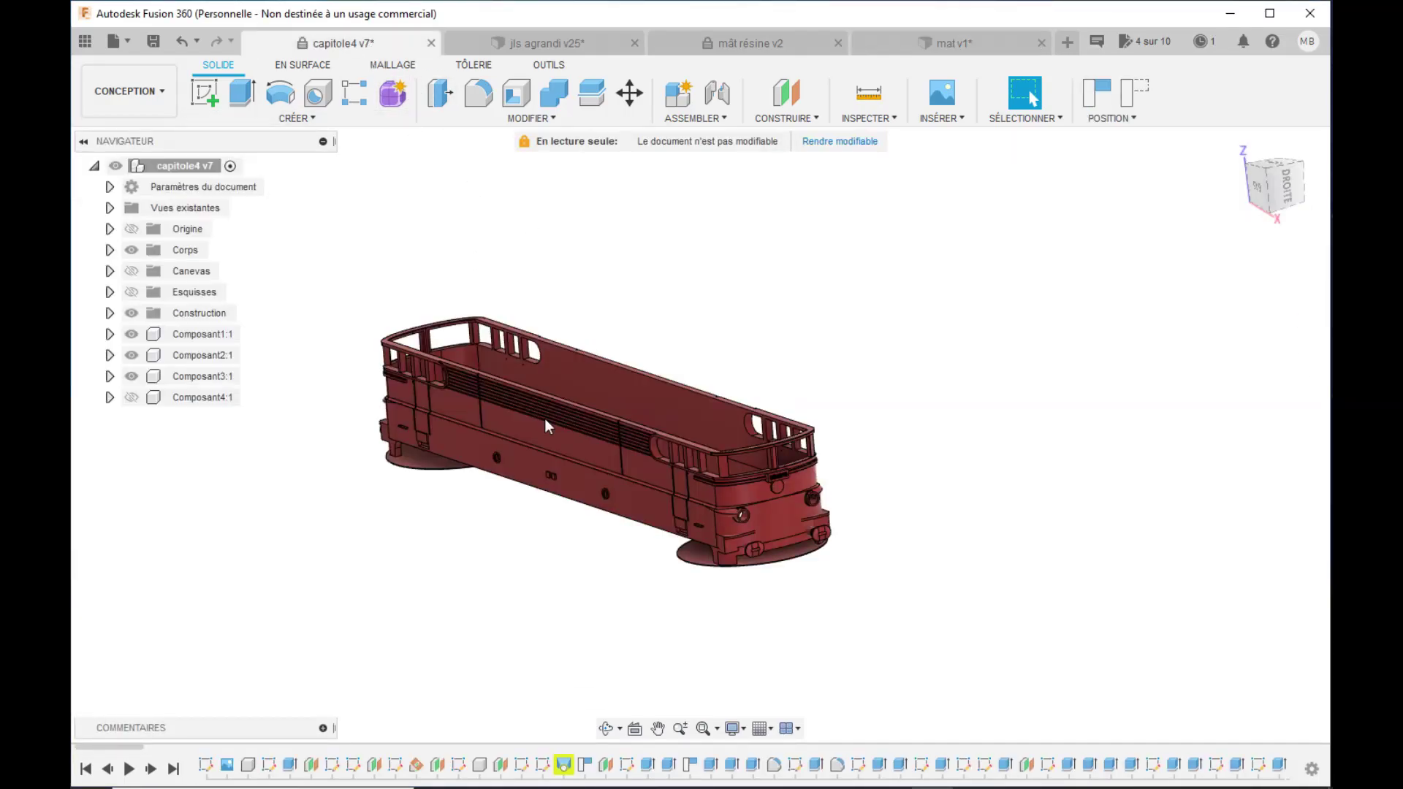
pyautogui.click(609, 728)
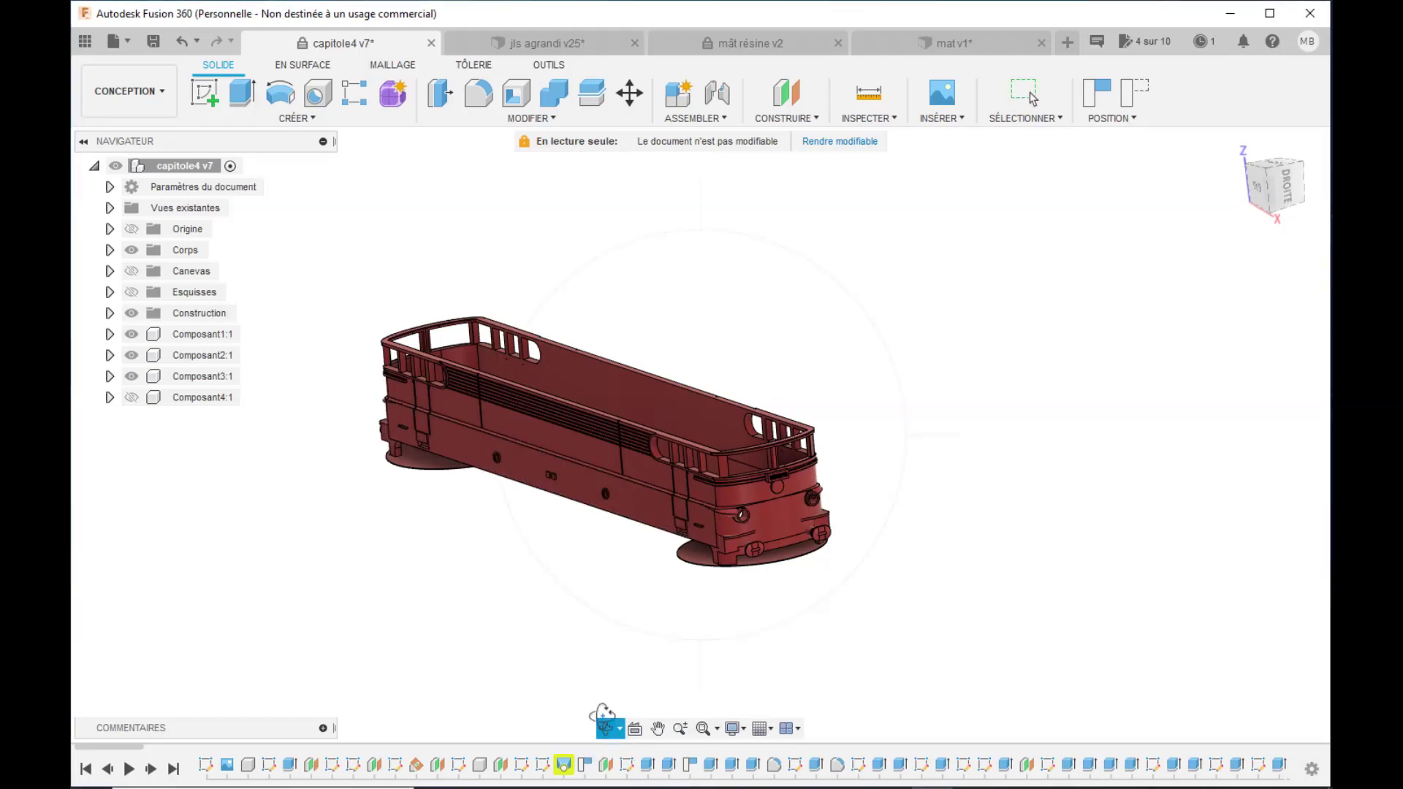
pyautogui.moveTo(551, 539); pyautogui.dragTo(550, 513)
pyautogui.scroll(5, 550, 513)
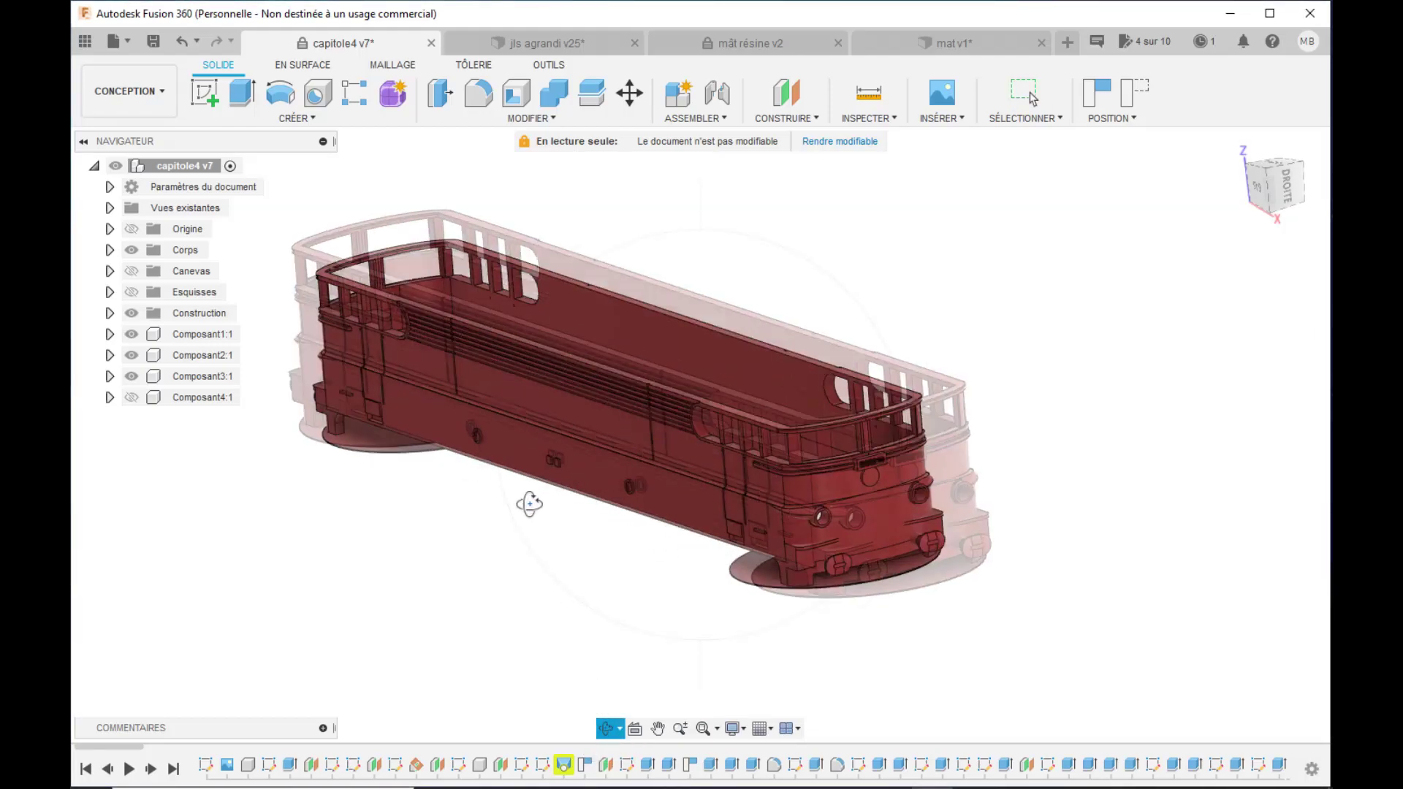
pyautogui.moveTo(641, 537)
pyautogui.mouseDown()
pyautogui.moveTo(651, 517)
pyautogui.moveTo(601, 516)
pyautogui.moveTo(660, 538)
pyautogui.moveTo(643, 542)
pyautogui.mouseUp()
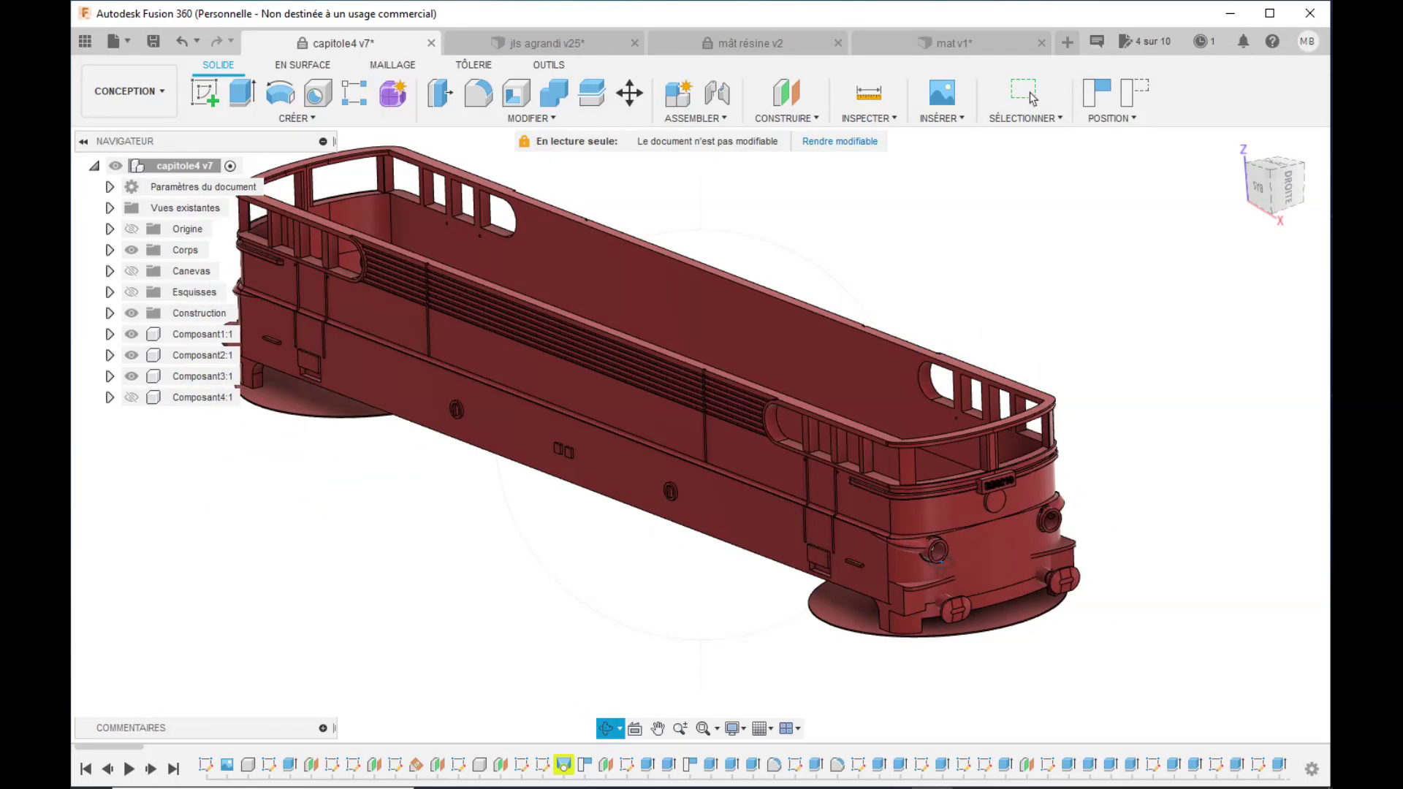
pyautogui.scroll(5, 941, 563)
pyautogui.scroll(2, 941, 561)
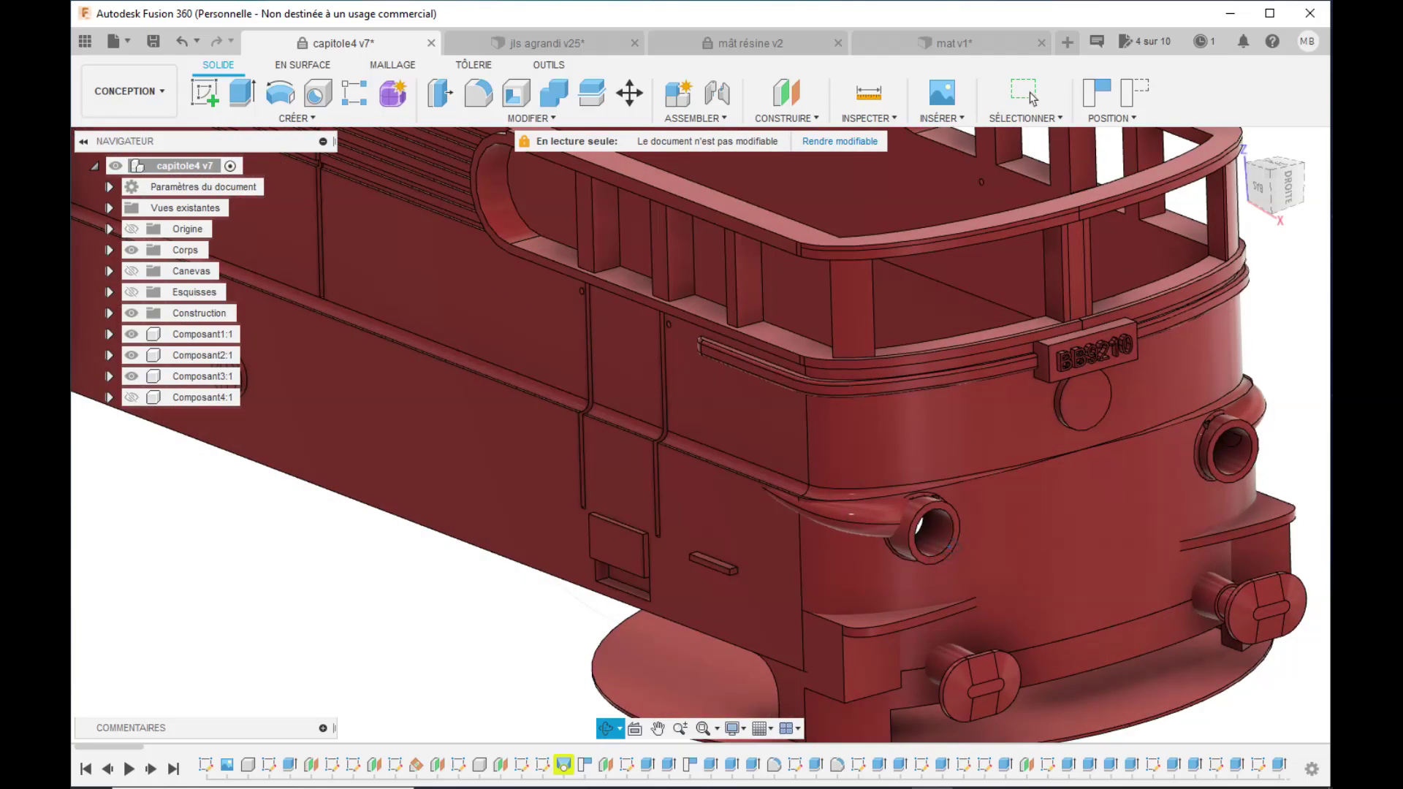
pyautogui.scroll(-8, 877, 547)
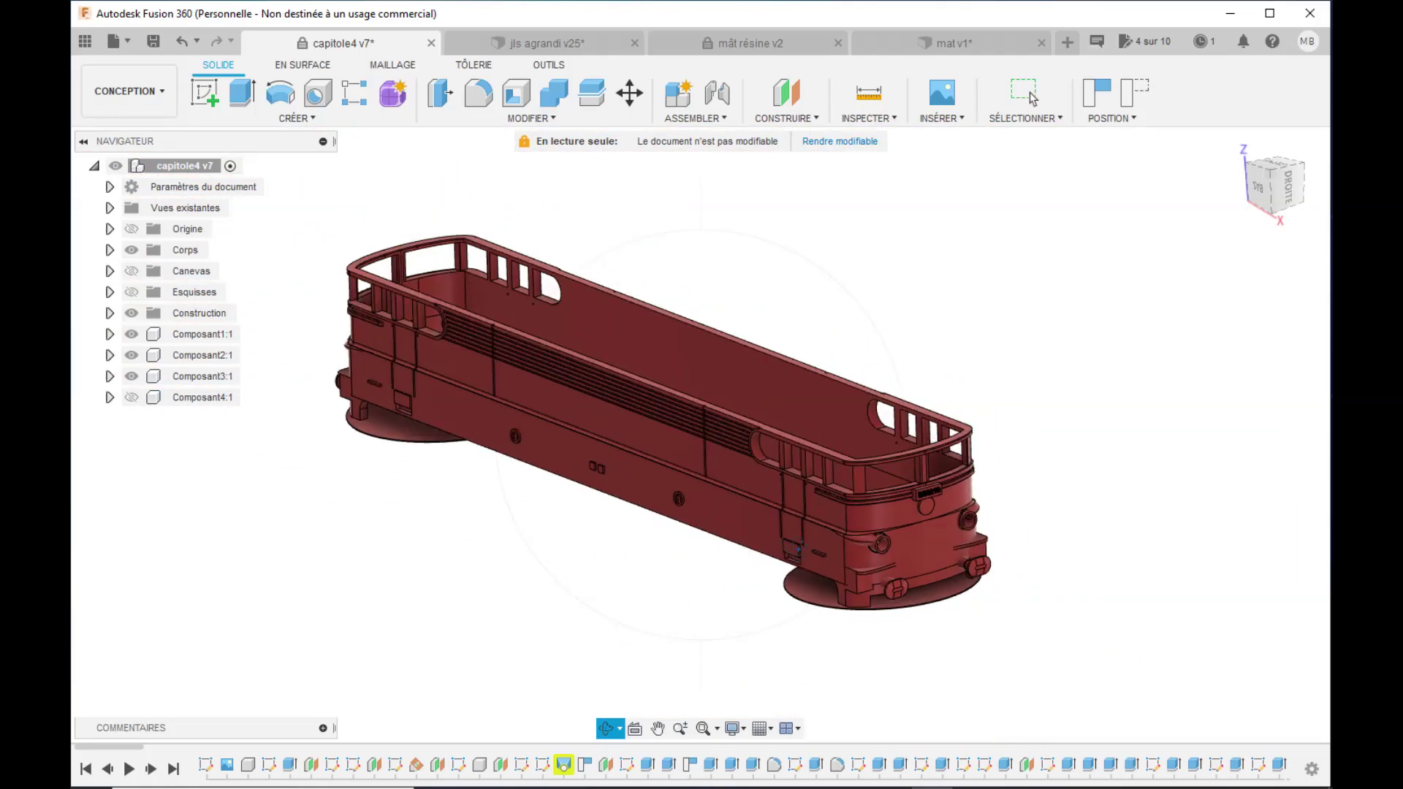
pyautogui.scroll(3, 456, 443)
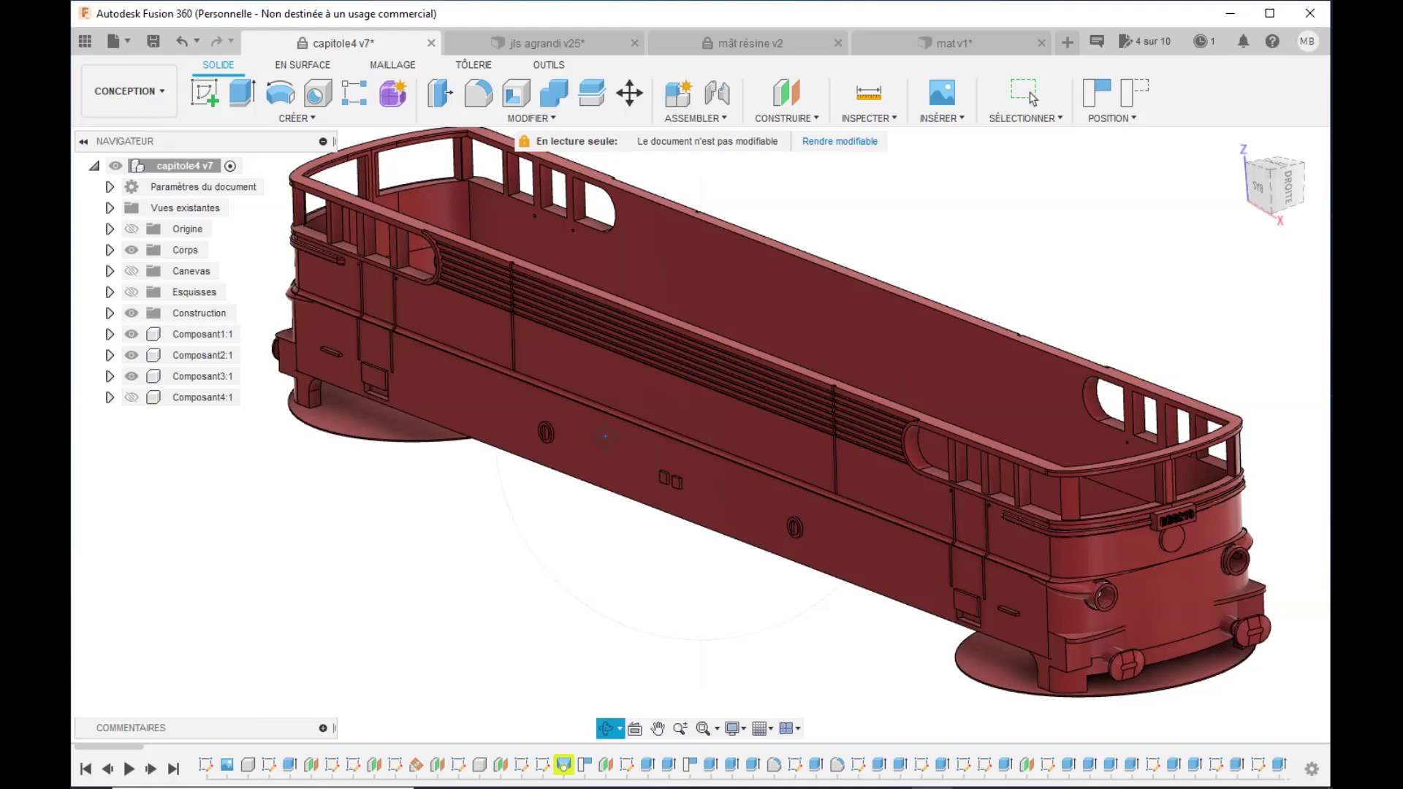
pyautogui.scroll(-3, 605, 436)
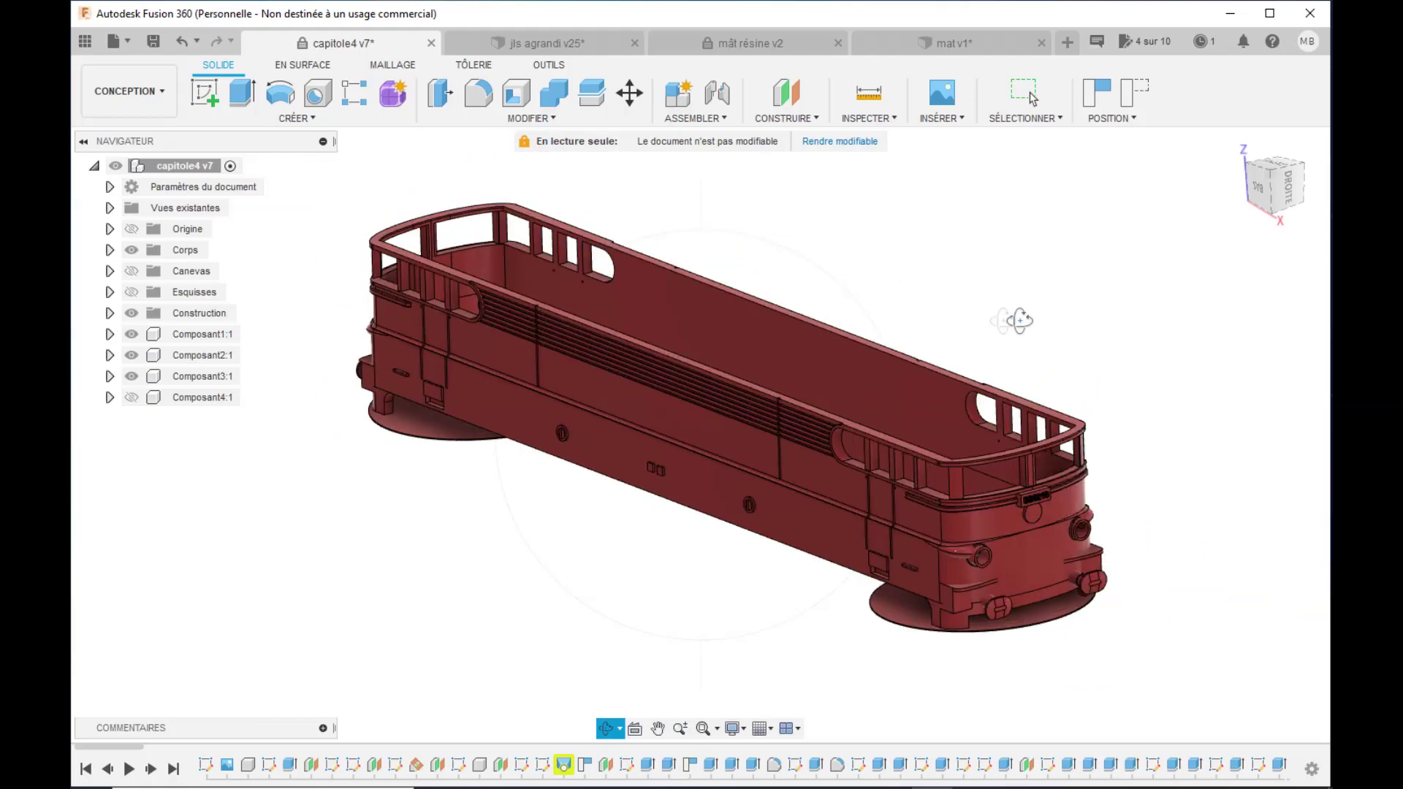
pyautogui.press('Escape')
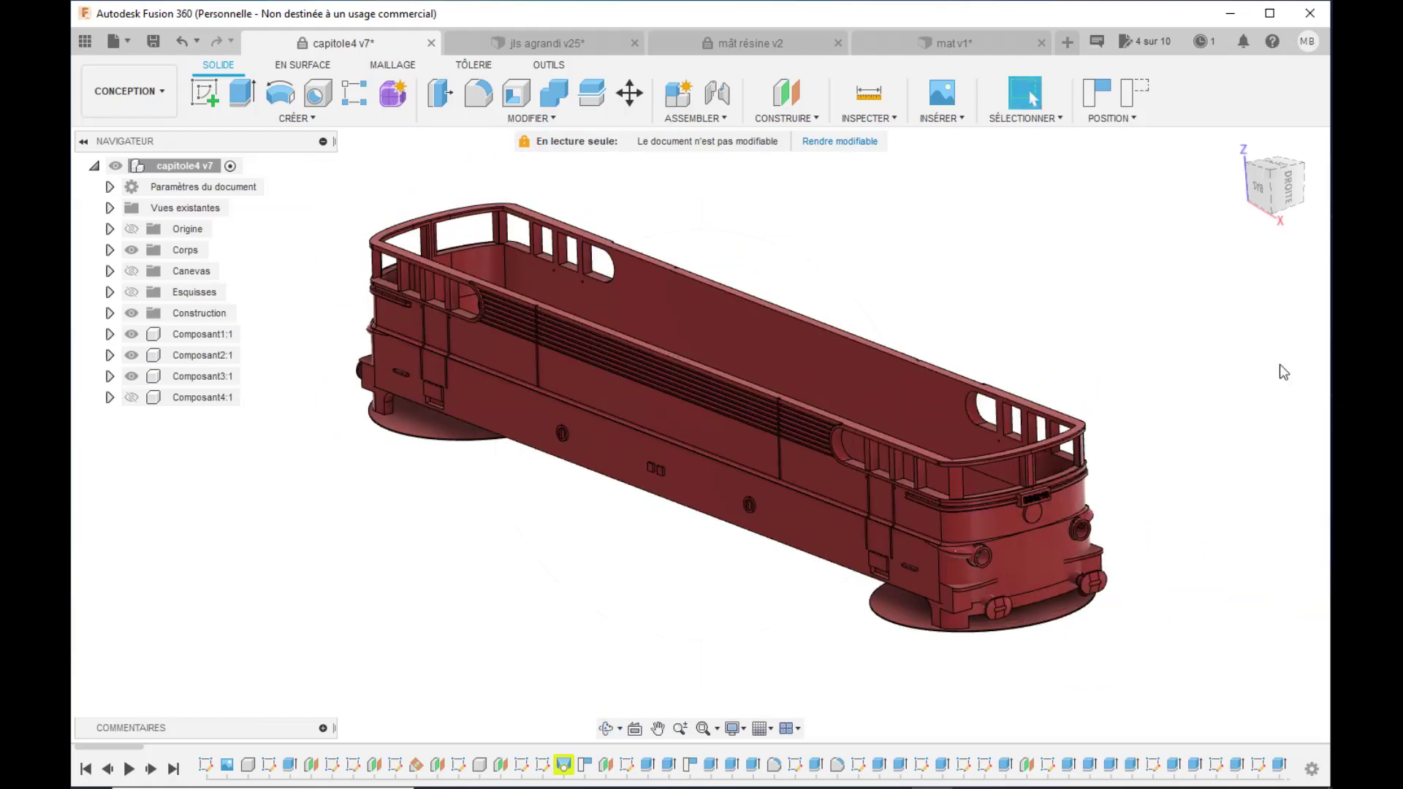
# - Open the jls agrandi v25 design and rotate the steam engine's flywheel to watch its linkage move
pyautogui.click(542, 51)
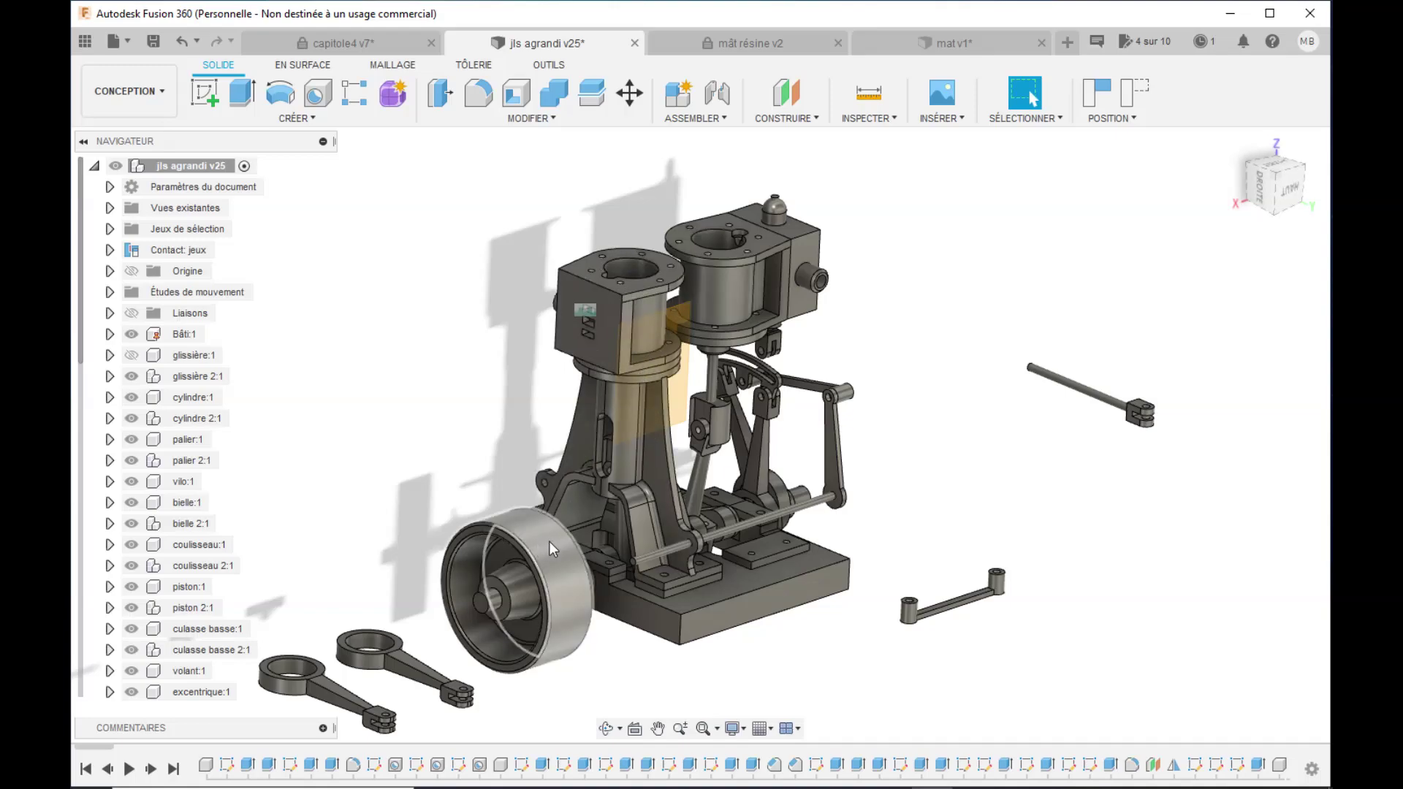
pyautogui.moveTo(546, 539)
pyautogui.mouseDown()
pyautogui.moveTo(546, 589)
pyautogui.moveTo(486, 632)
pyautogui.moveTo(521, 653)
pyautogui.moveTo(451, 573)
pyautogui.moveTo(492, 543)
pyautogui.moveTo(559, 562)
pyautogui.moveTo(571, 593)
pyautogui.moveTo(564, 555)
pyautogui.moveTo(581, 604)
pyautogui.moveTo(546, 550)
pyautogui.mouseUp()
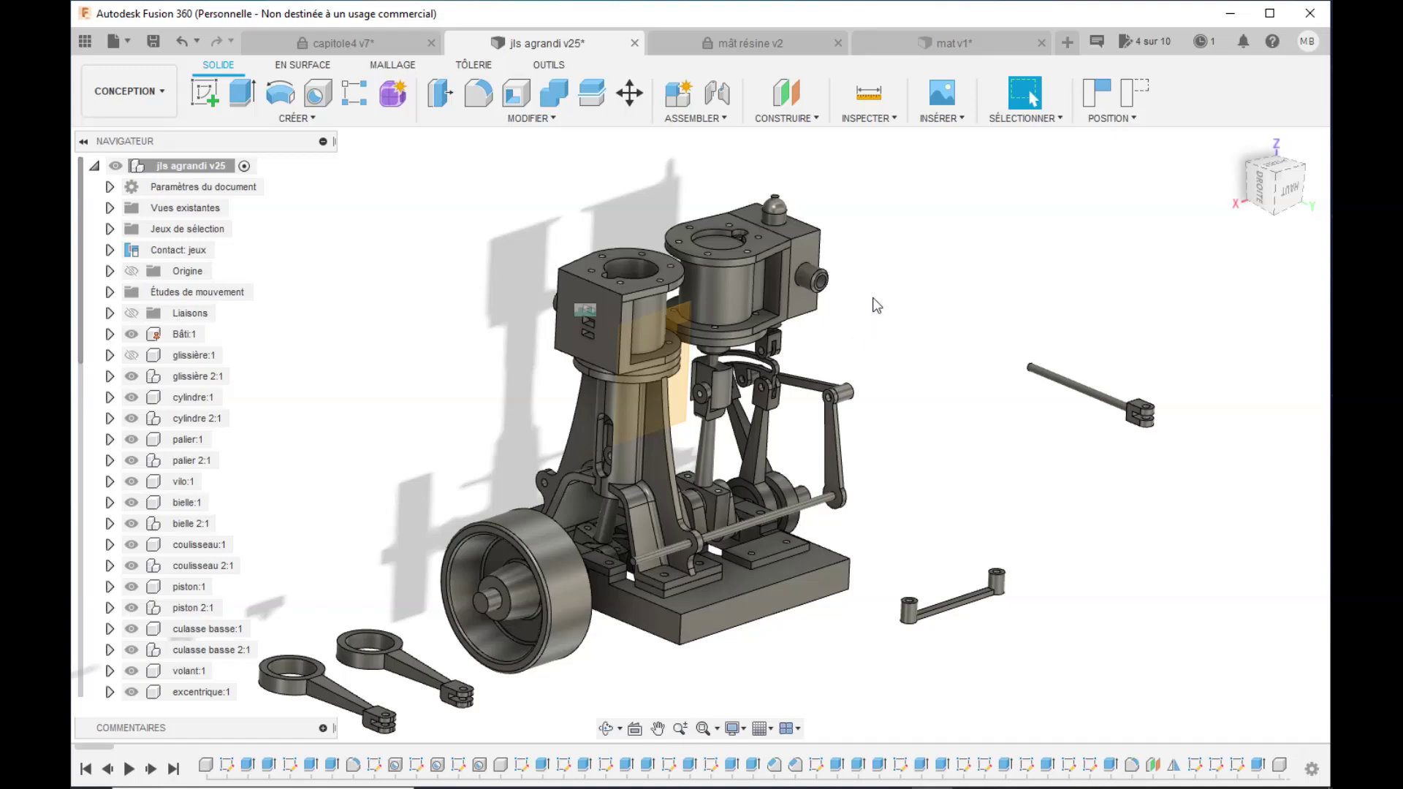
pyautogui.scroll(-2, 876, 305)
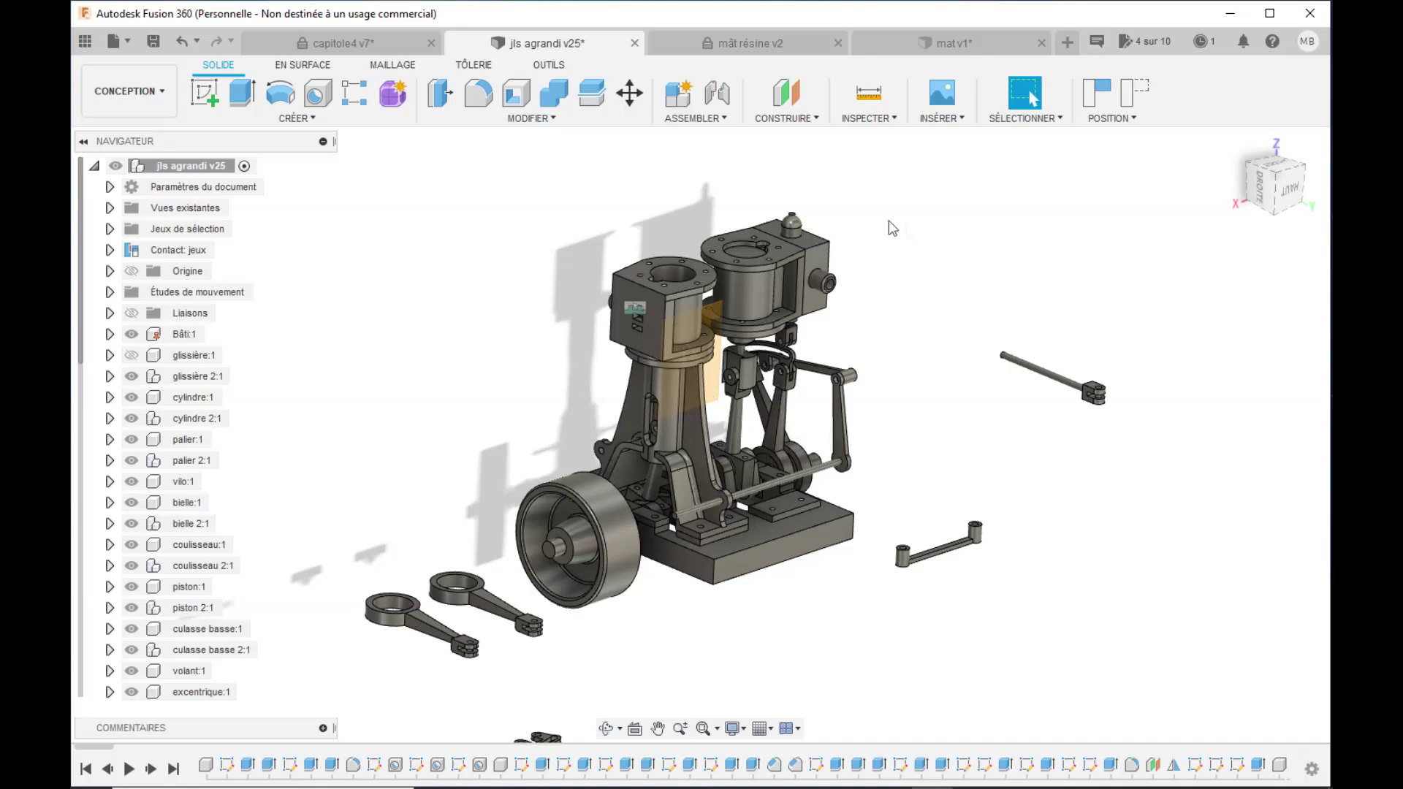
# - Examine the mast and its bolted base plate in the mât résine v2 design from the front and from above
pyautogui.click(753, 50)
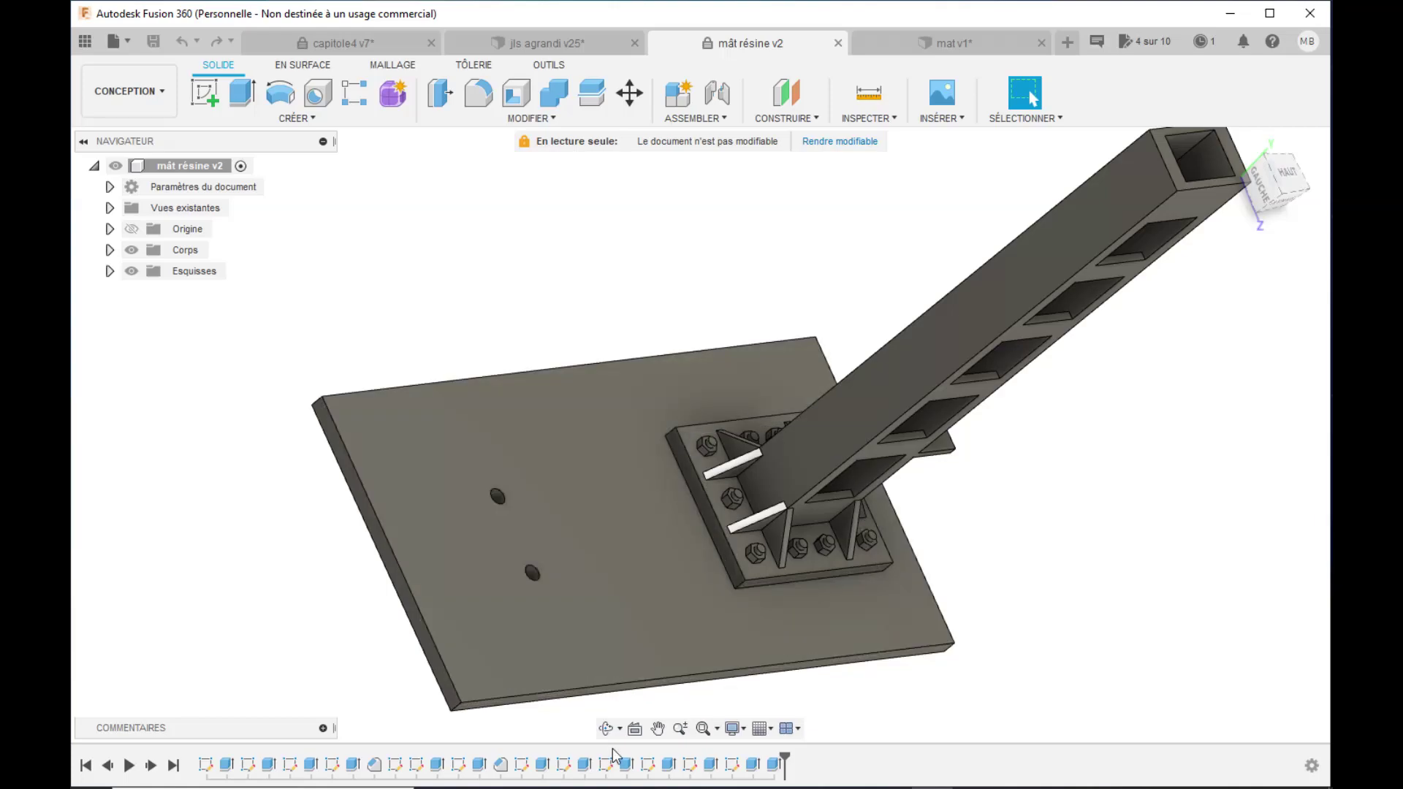
pyautogui.click(608, 725)
pyautogui.moveTo(740, 559); pyautogui.dragTo(672, 522)
pyautogui.scroll(-3, 664, 509)
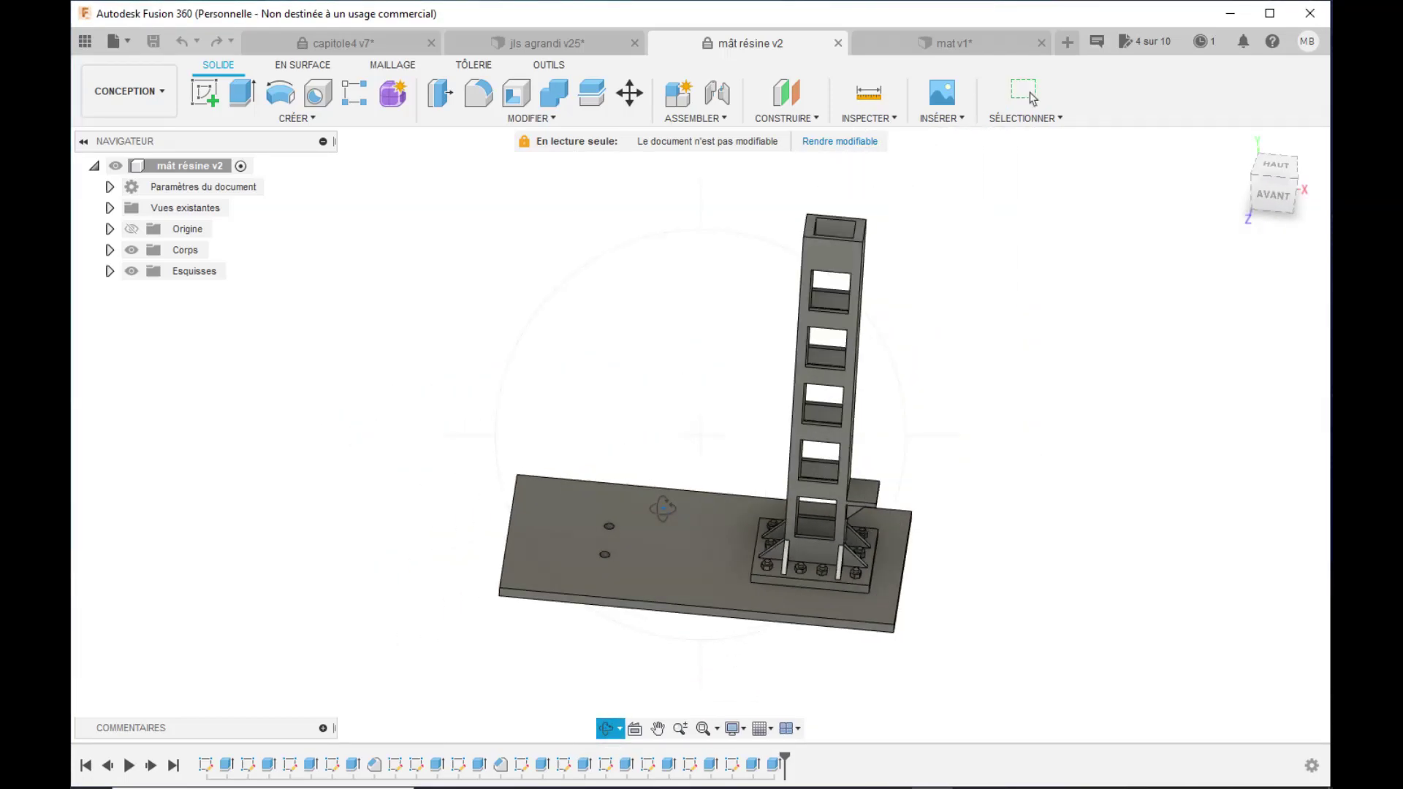
pyautogui.moveTo(719, 548); pyautogui.dragTo(726, 595)
pyautogui.moveTo(720, 476); pyautogui.dragTo(718, 506)
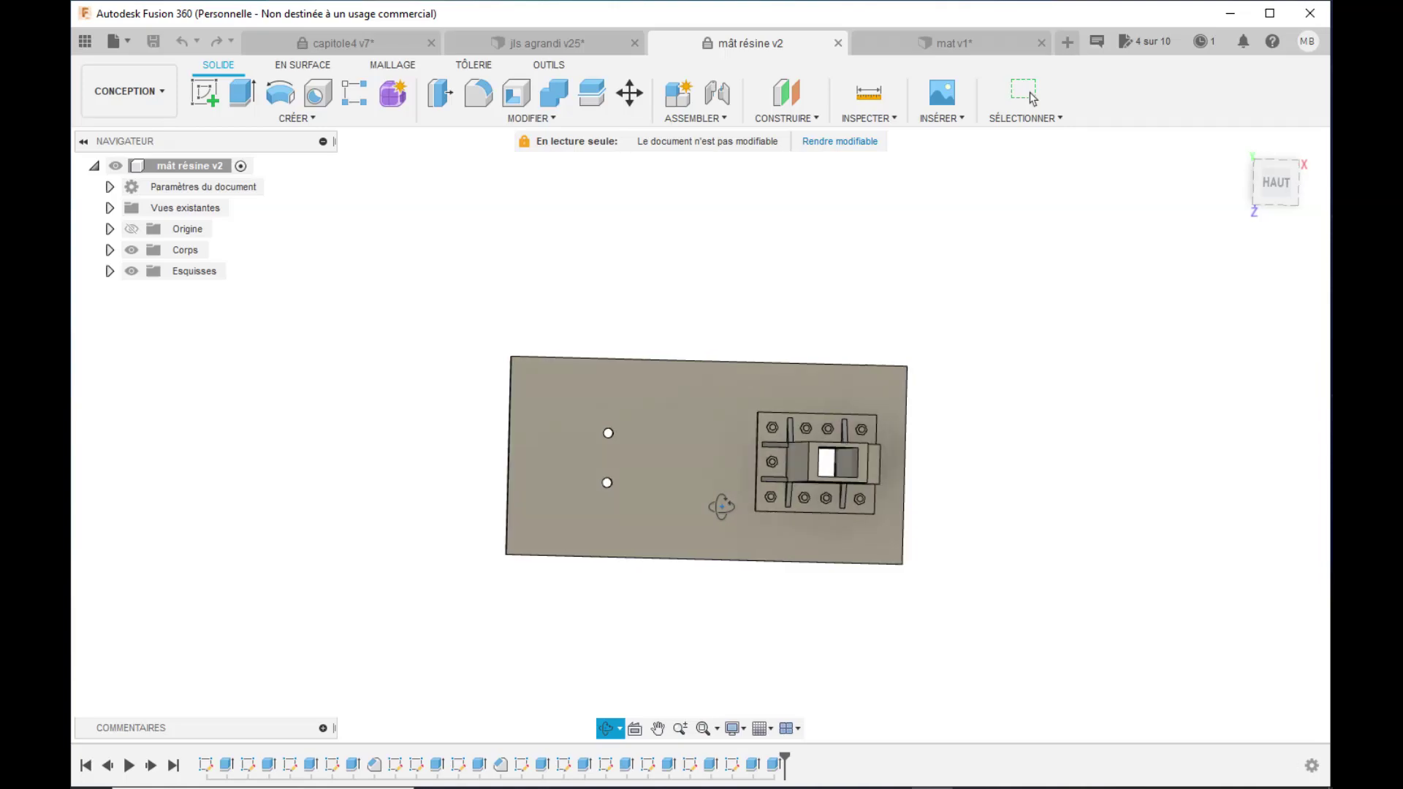
pyautogui.moveTo(718, 506); pyautogui.dragTo(708, 431)
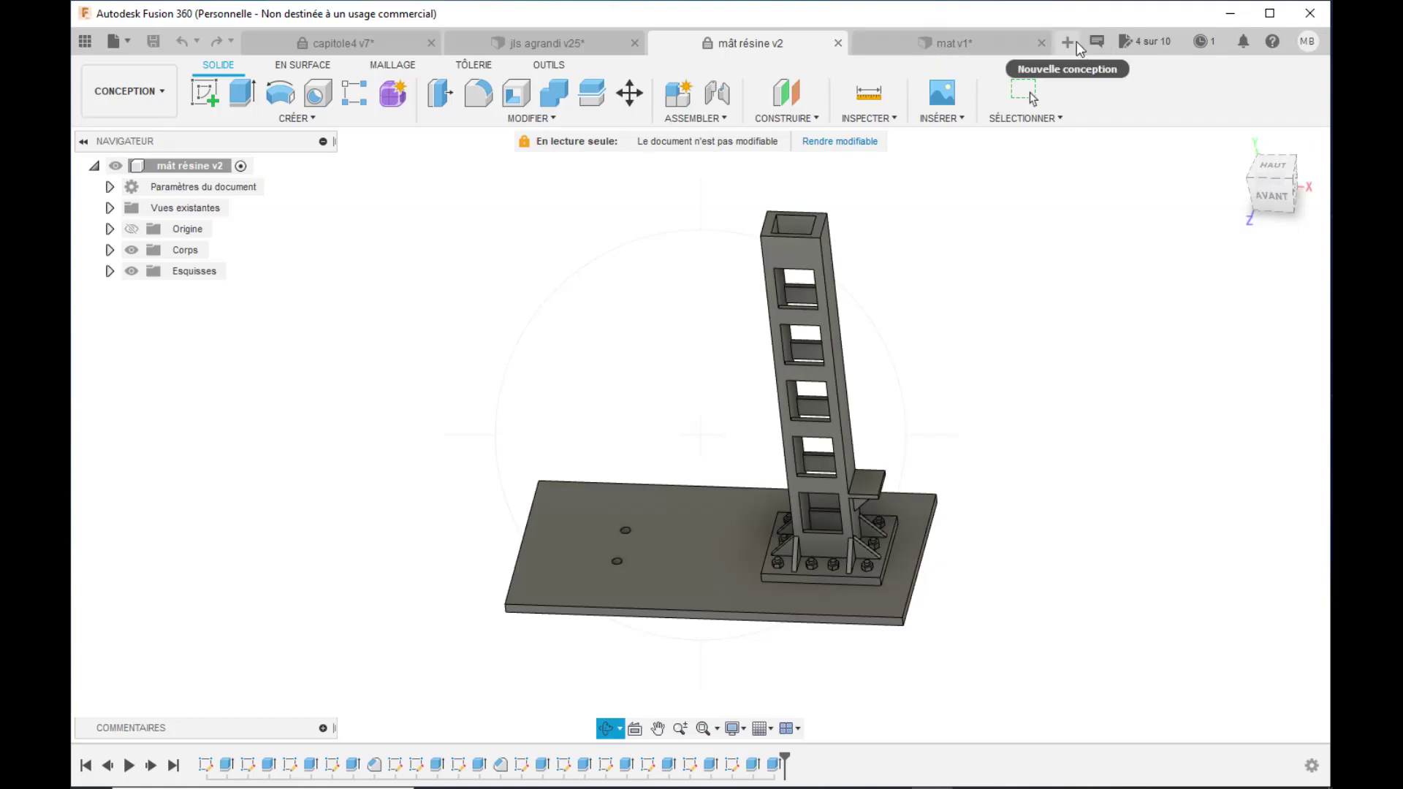
# - Return to the mat v1 design and create an active internal component of standard type under its root
pyautogui.click(979, 46)
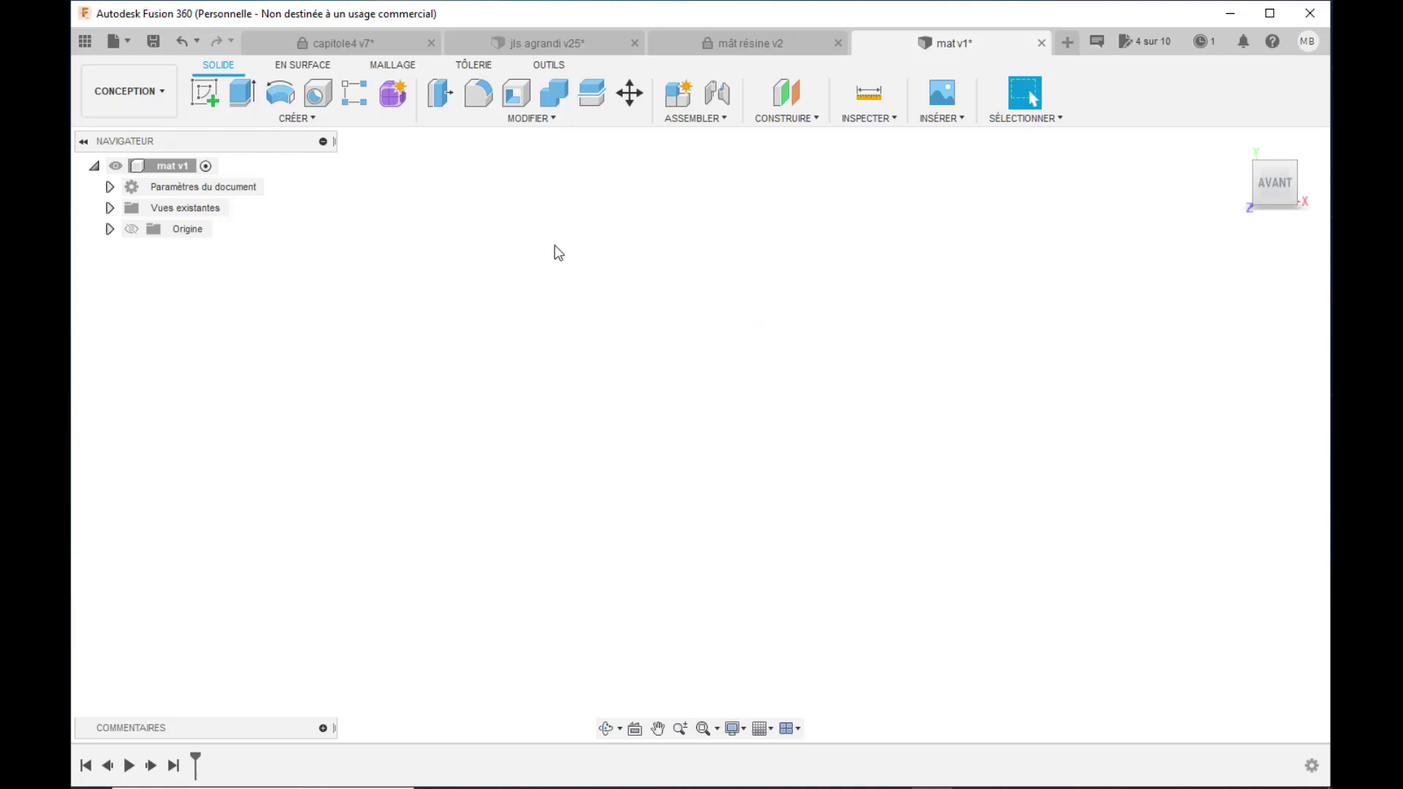
pyautogui.rightClick(183, 176)
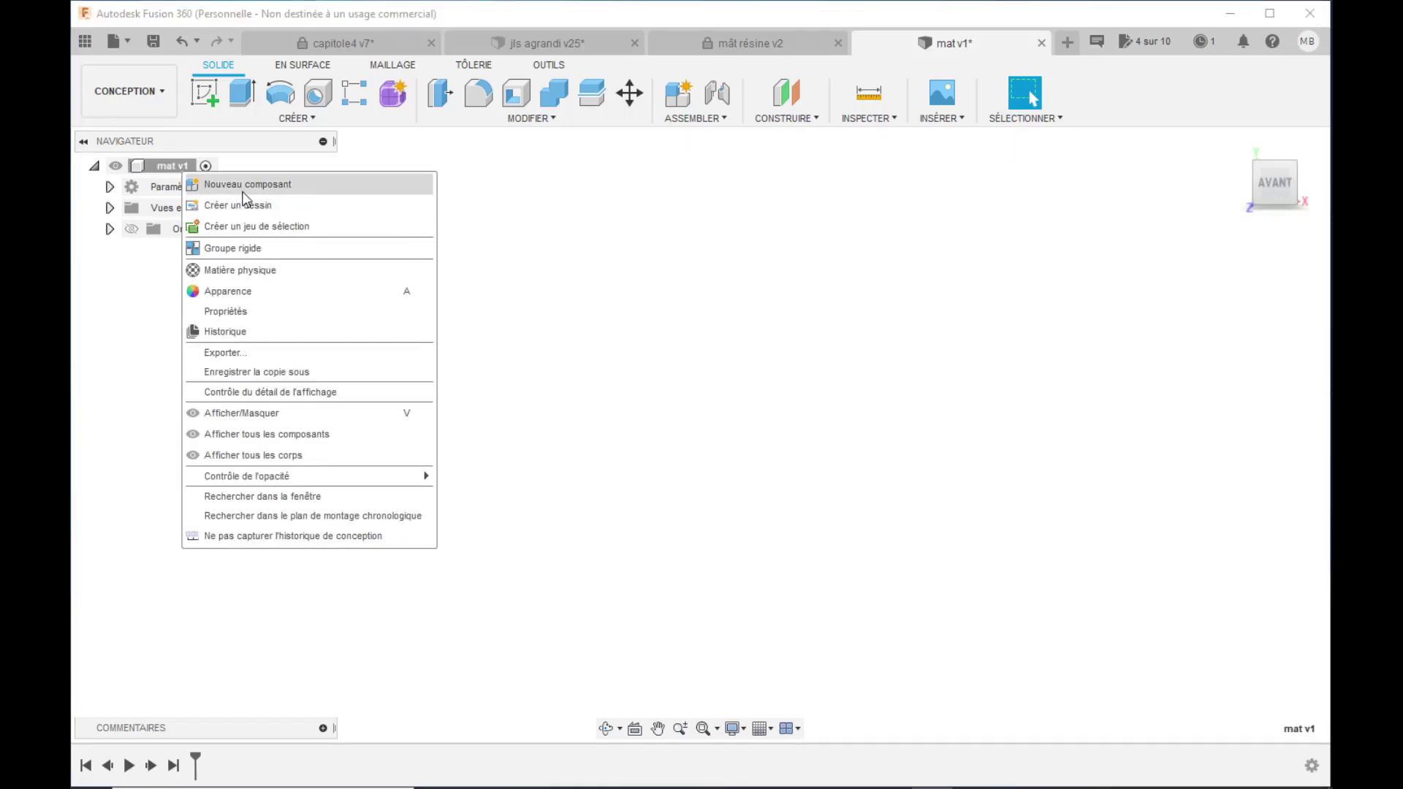
pyautogui.click(244, 187)
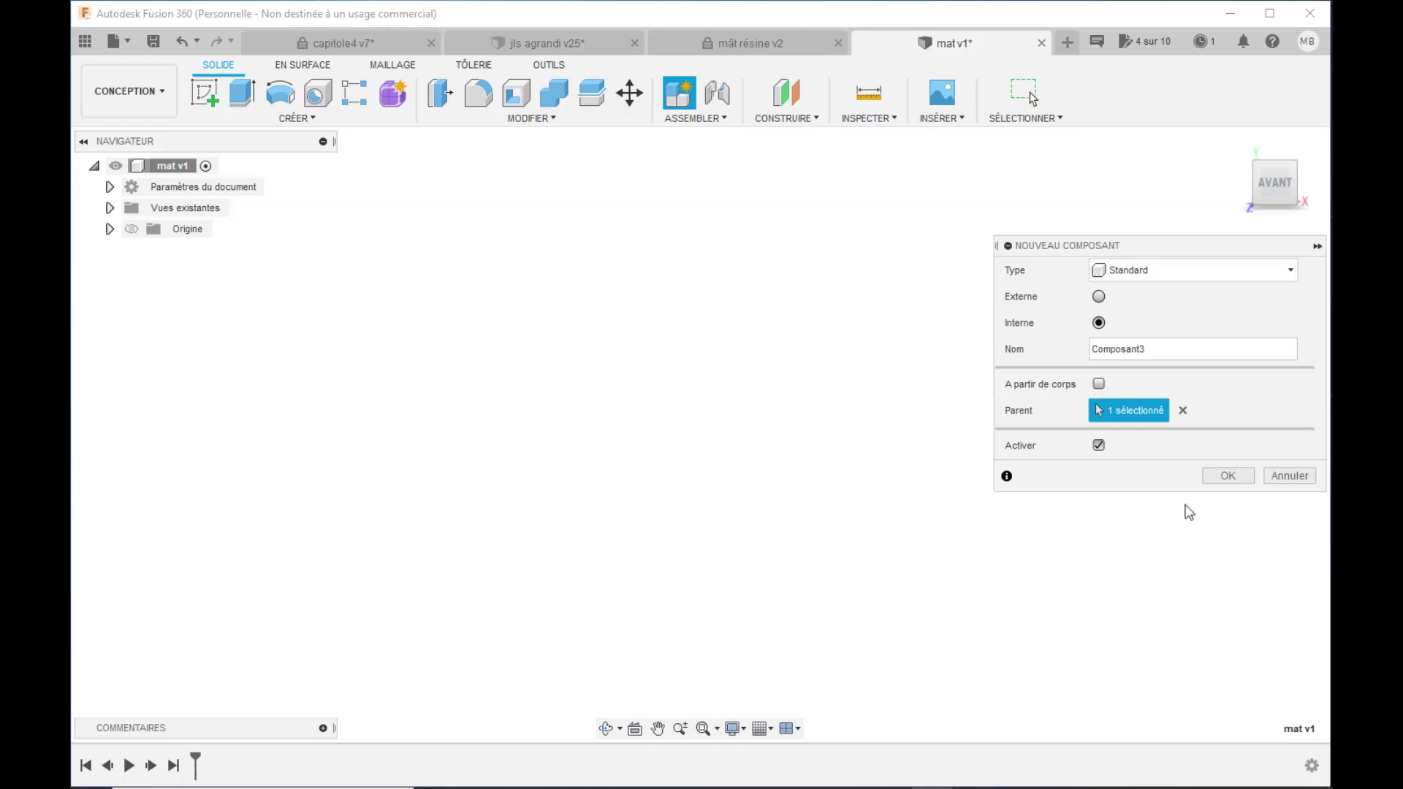
pyautogui.click(1222, 477)
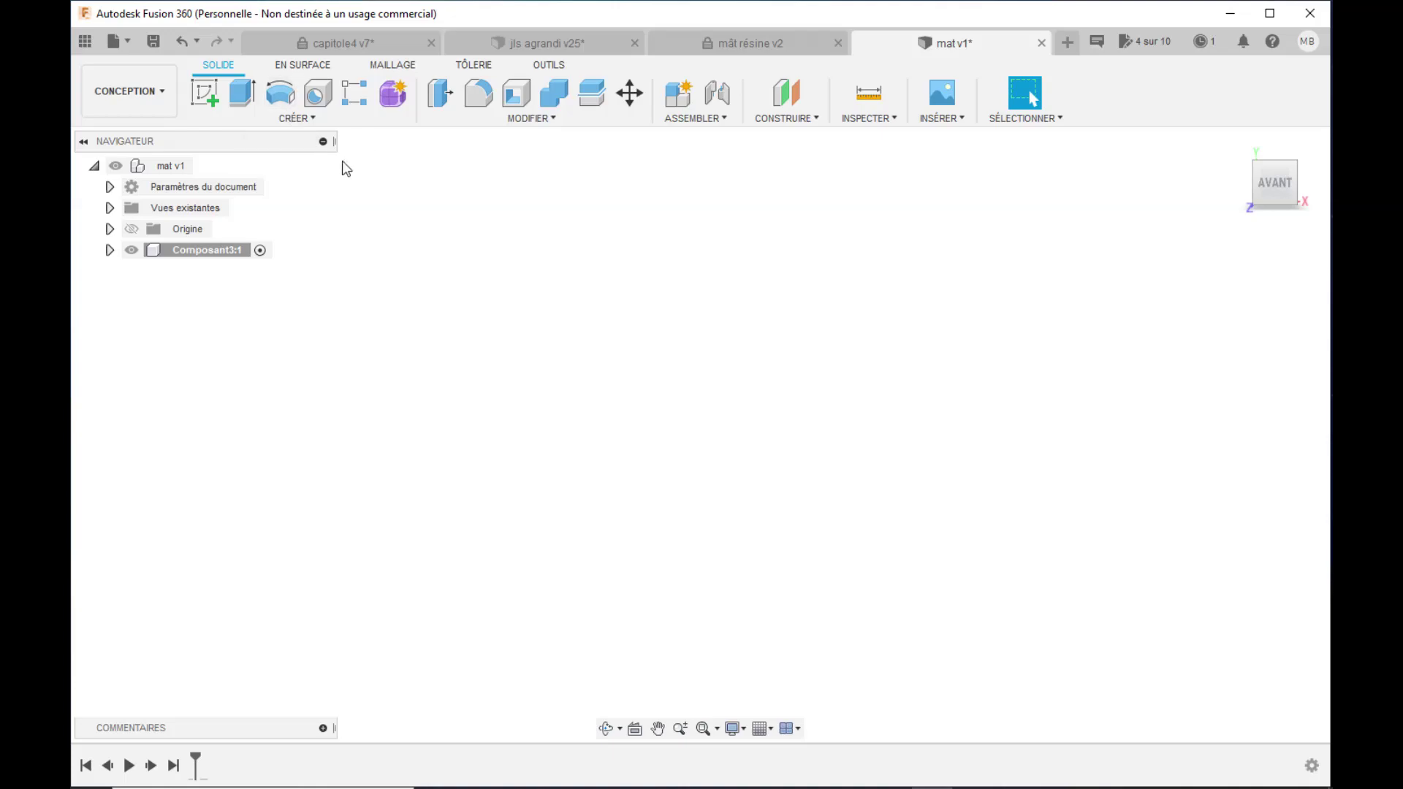
# - Start a sketch on the front XY plane in the new component
pyautogui.click(296, 122)
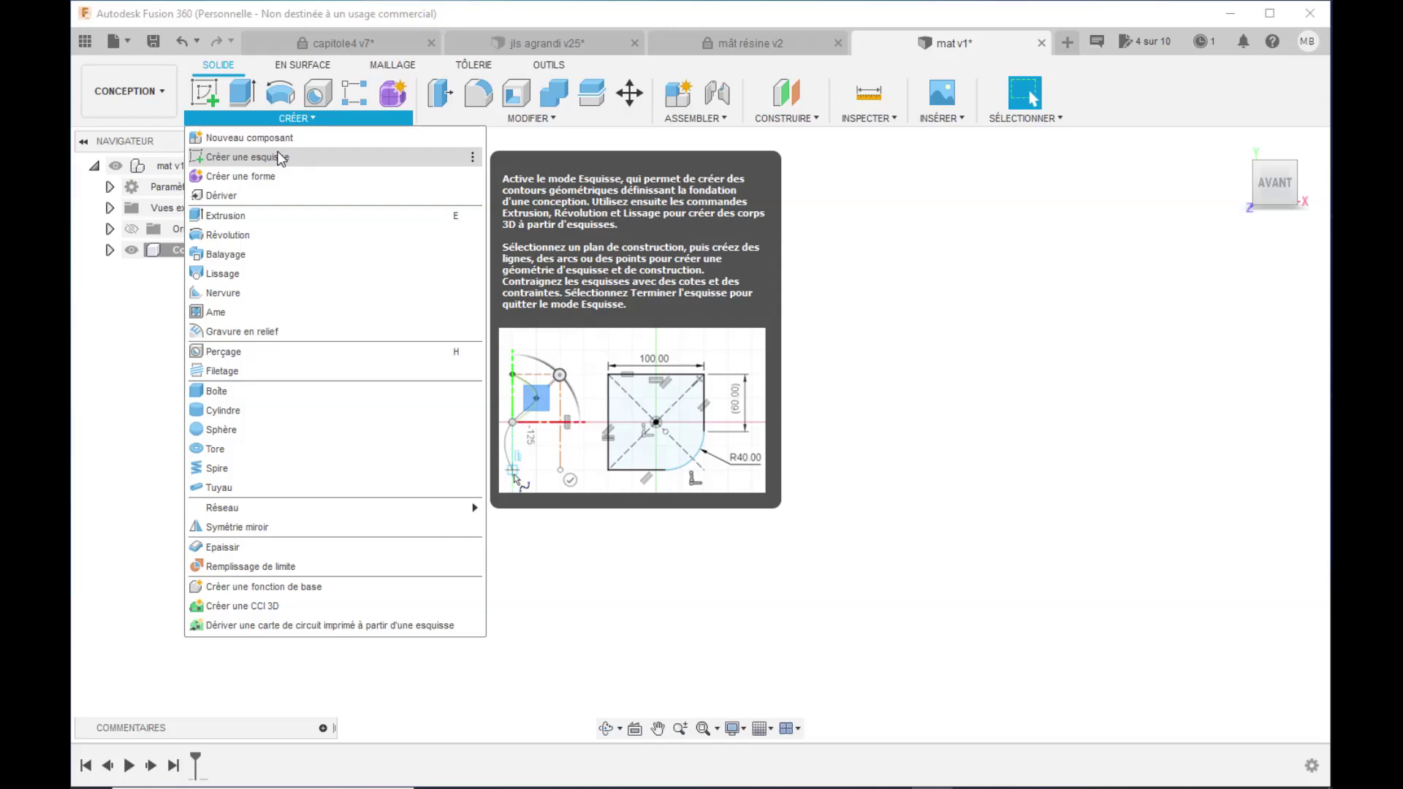
pyautogui.click(257, 161)
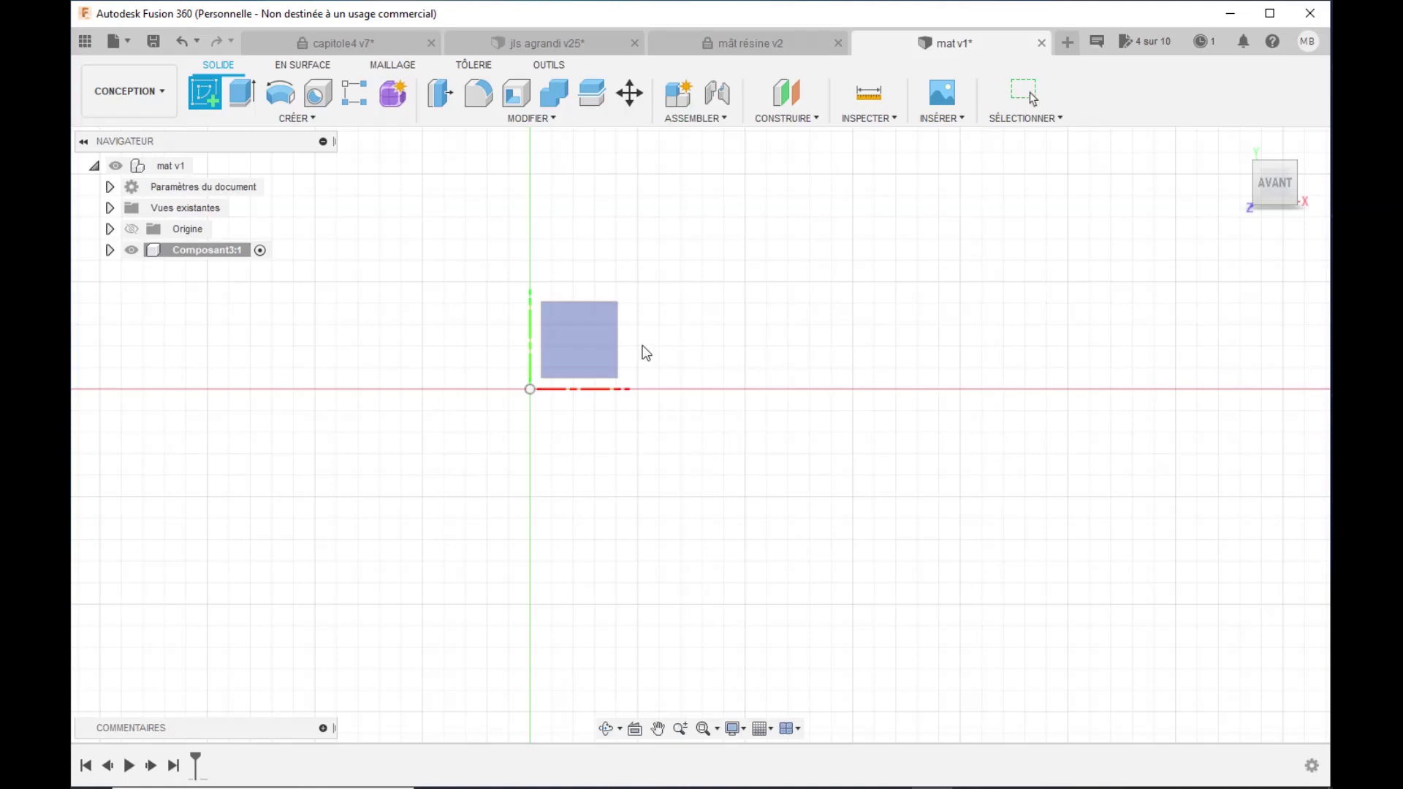
pyautogui.click(590, 342)
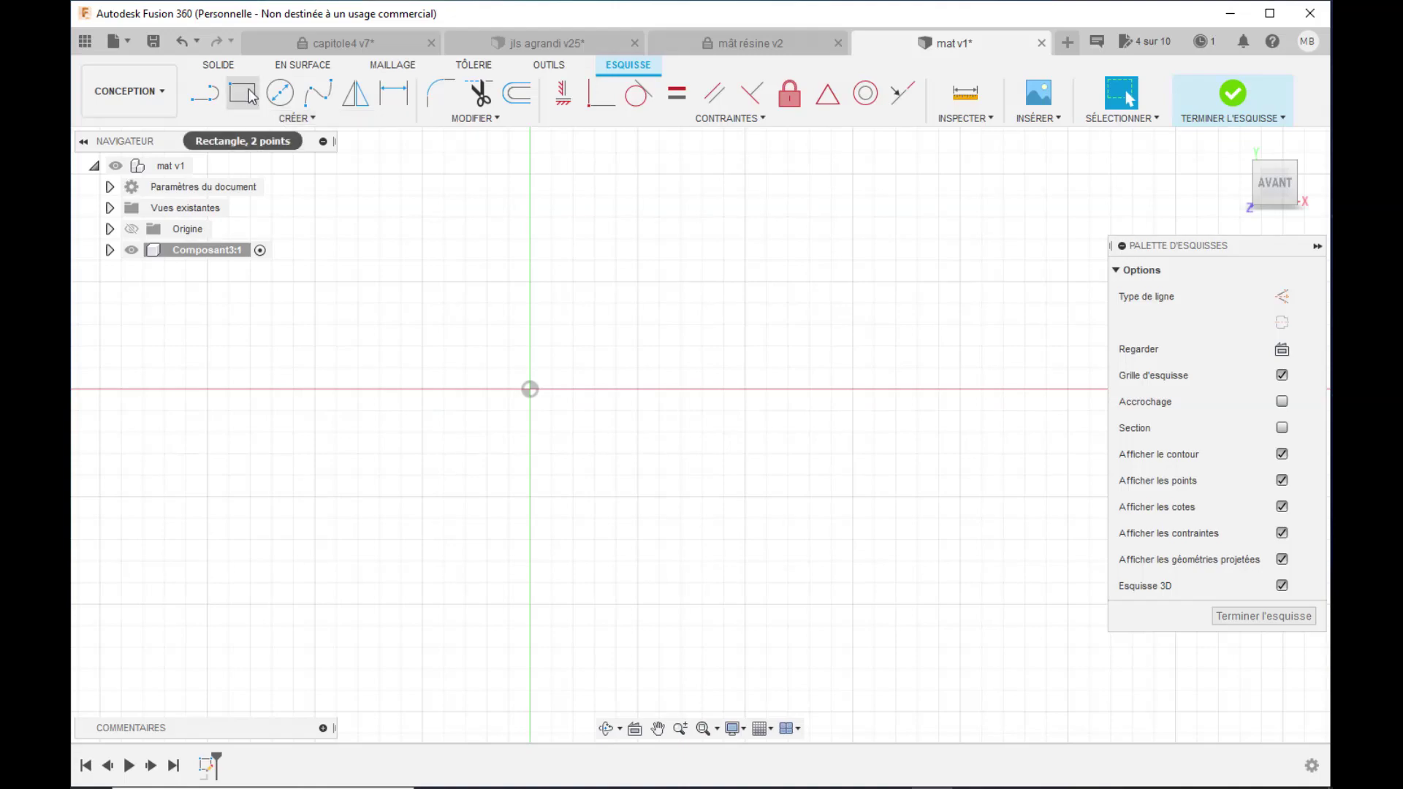
# - Draw a centre rectangle 40 mm wide and 20 mm high at the sketch origin, and end the rectangle command
pyautogui.click(293, 118)
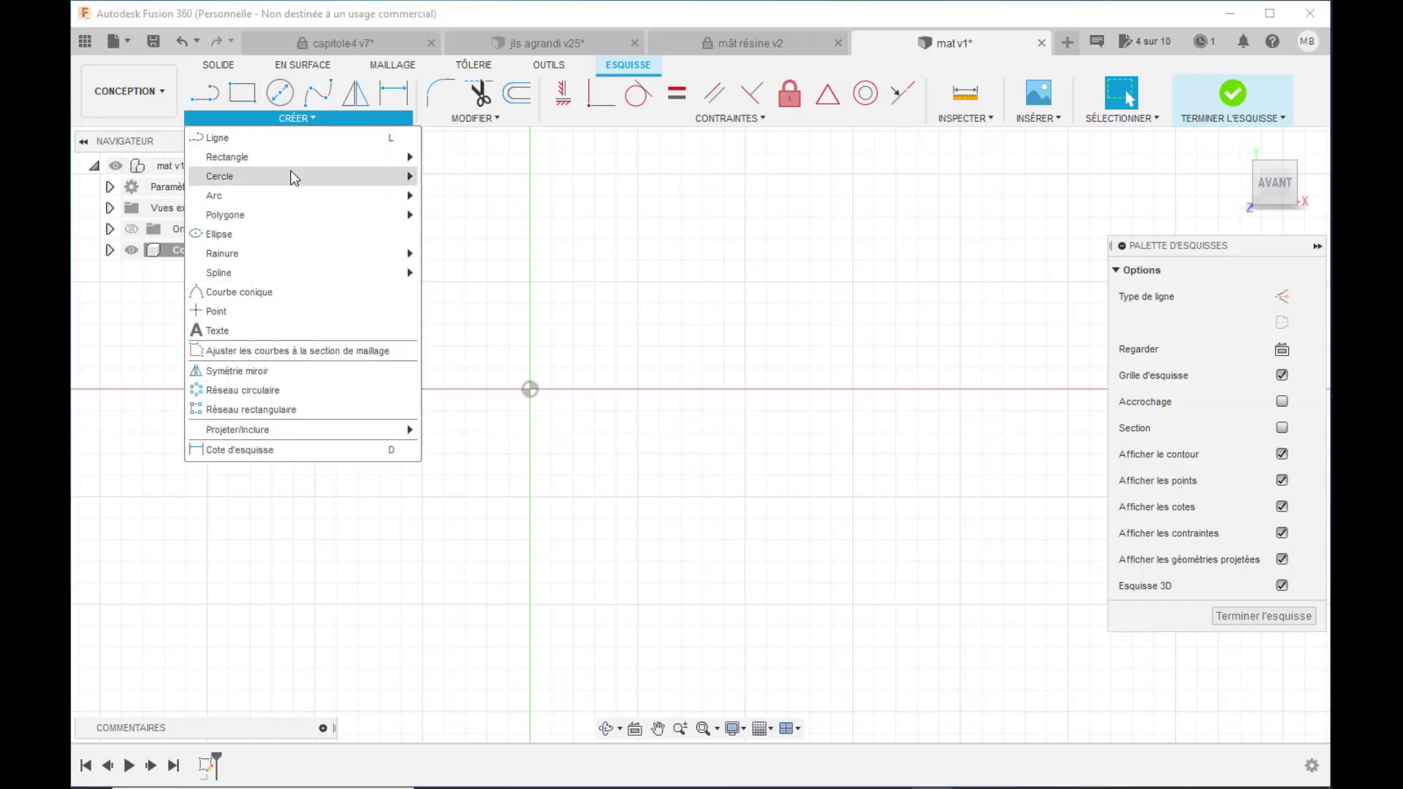
pyautogui.moveTo(293, 162)
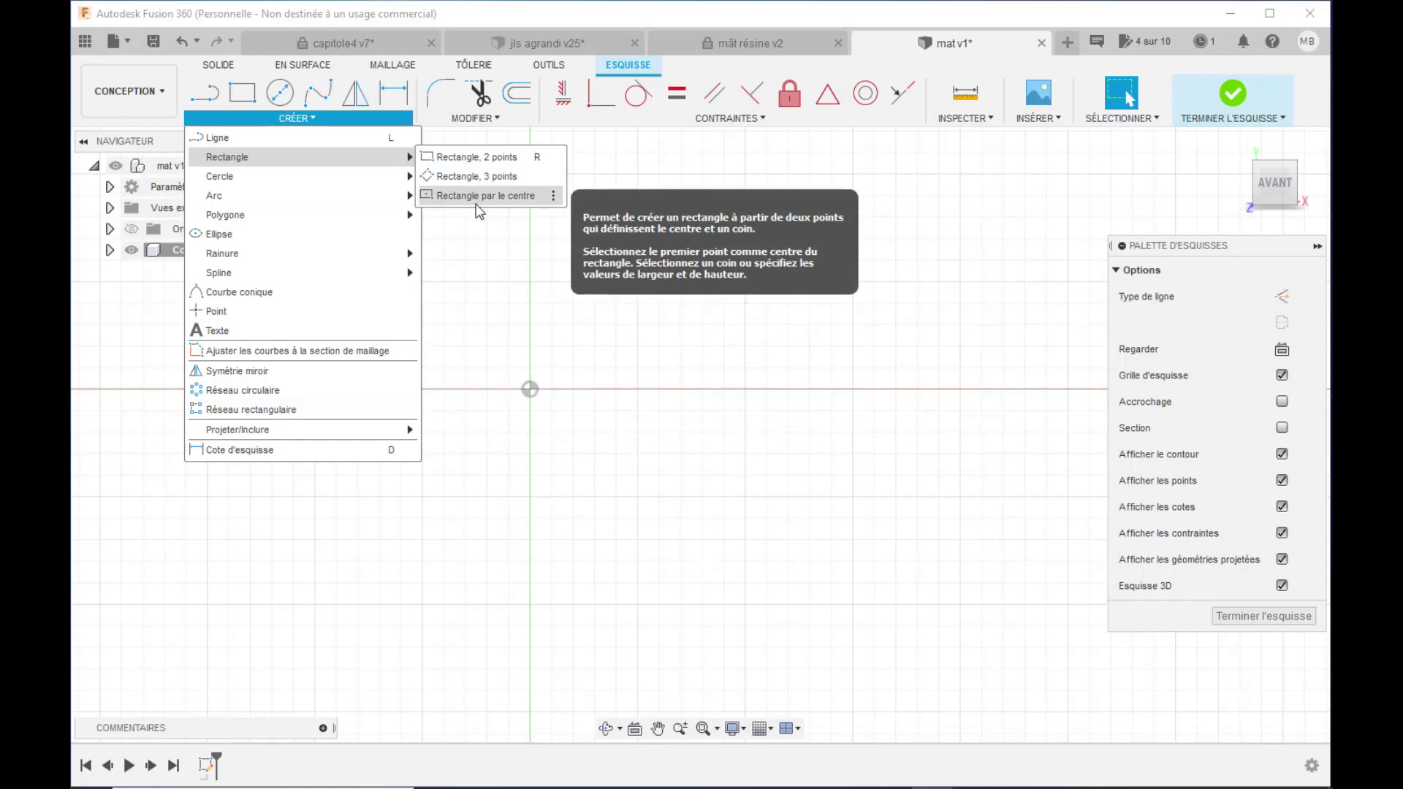
pyautogui.click(477, 203)
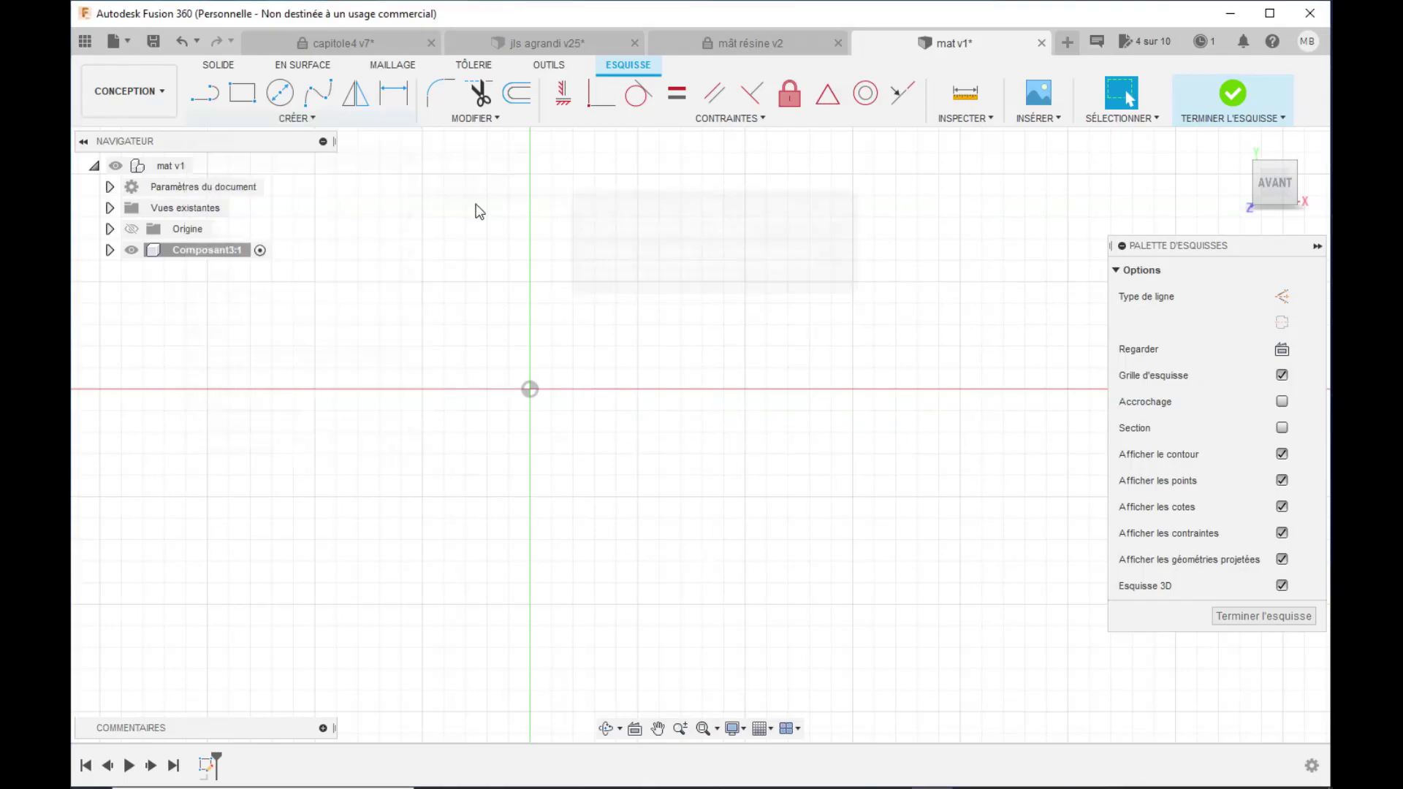
pyautogui.click(531, 389)
pyautogui.press('Tab')
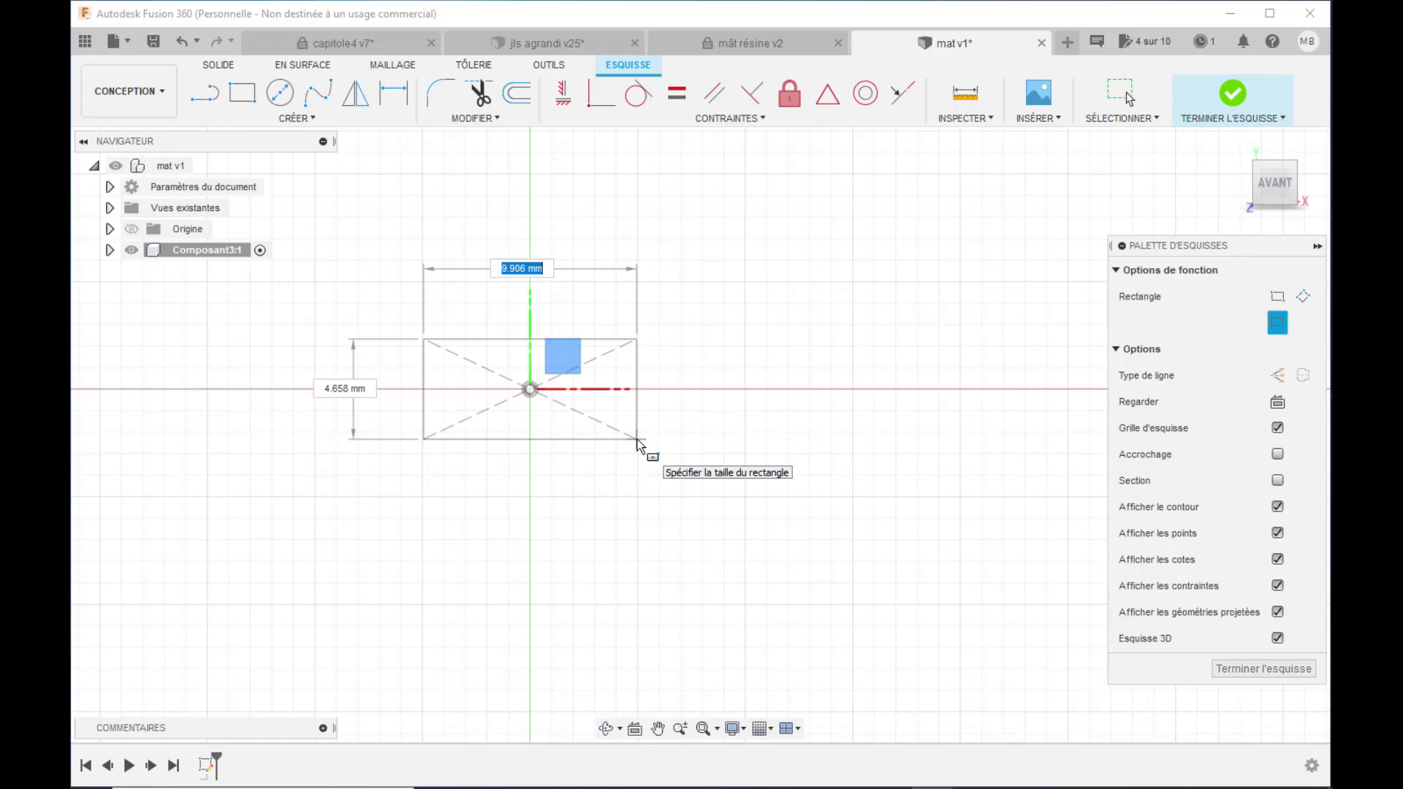
pyautogui.write('40')
pyautogui.press('Tab')
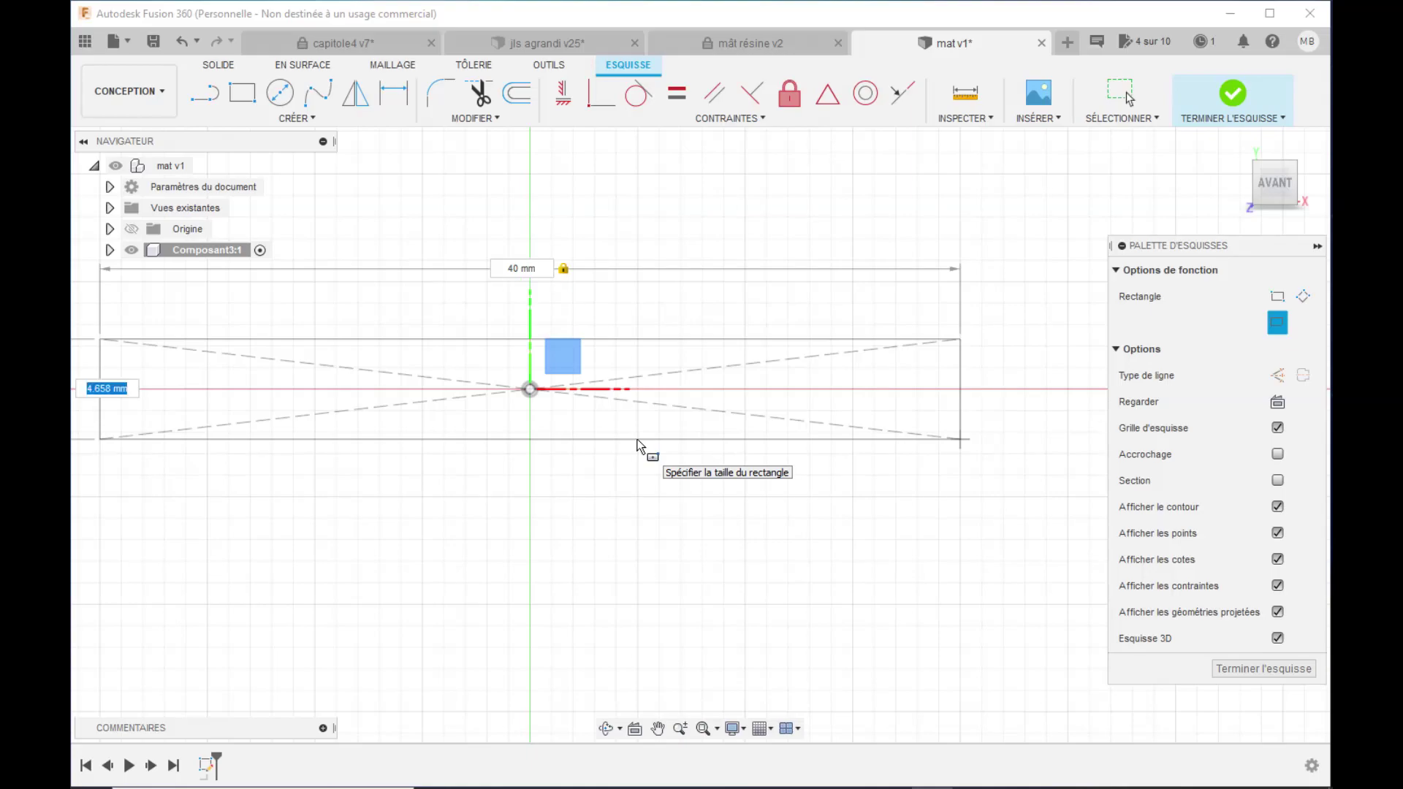
pyautogui.write('20')
pyautogui.press('Tab')
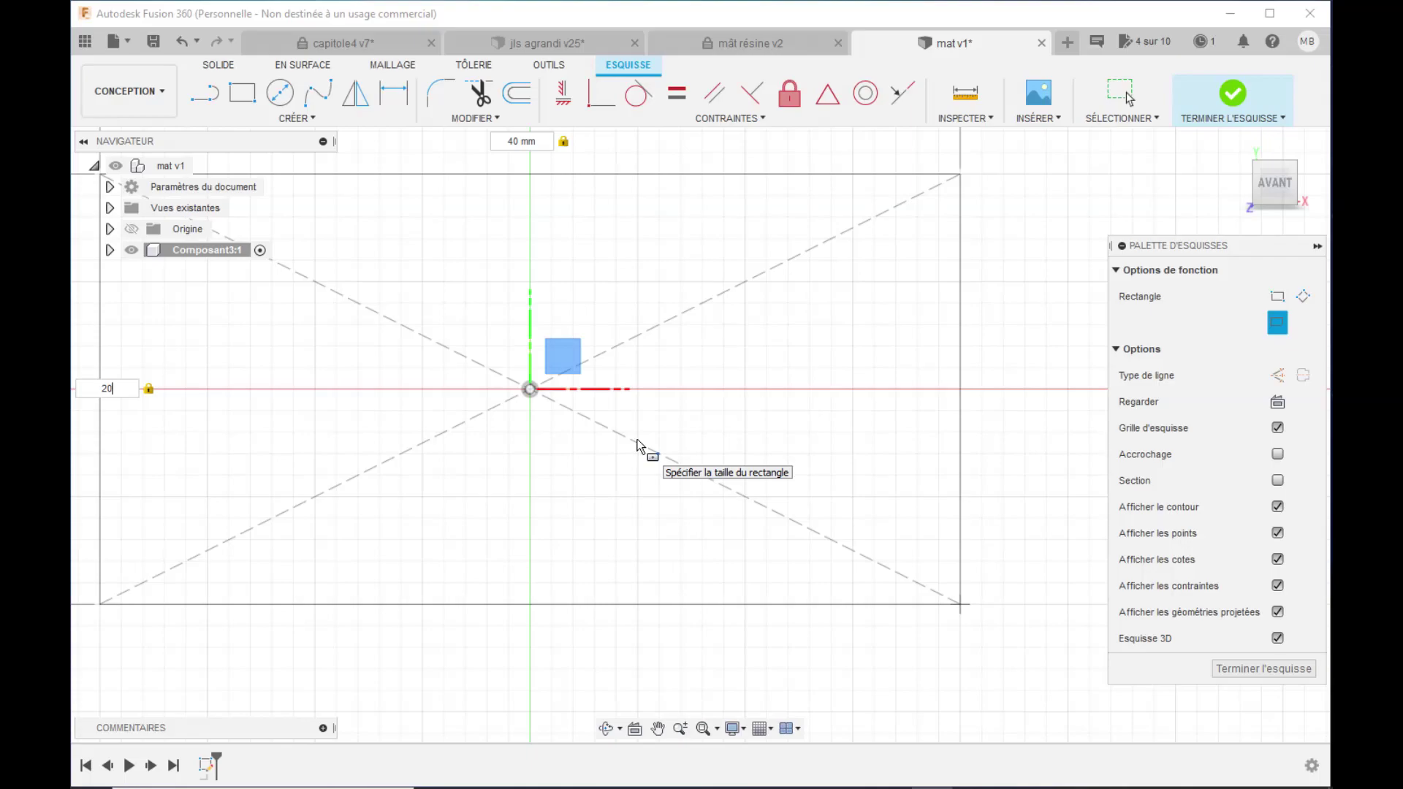
pyautogui.press('Return')
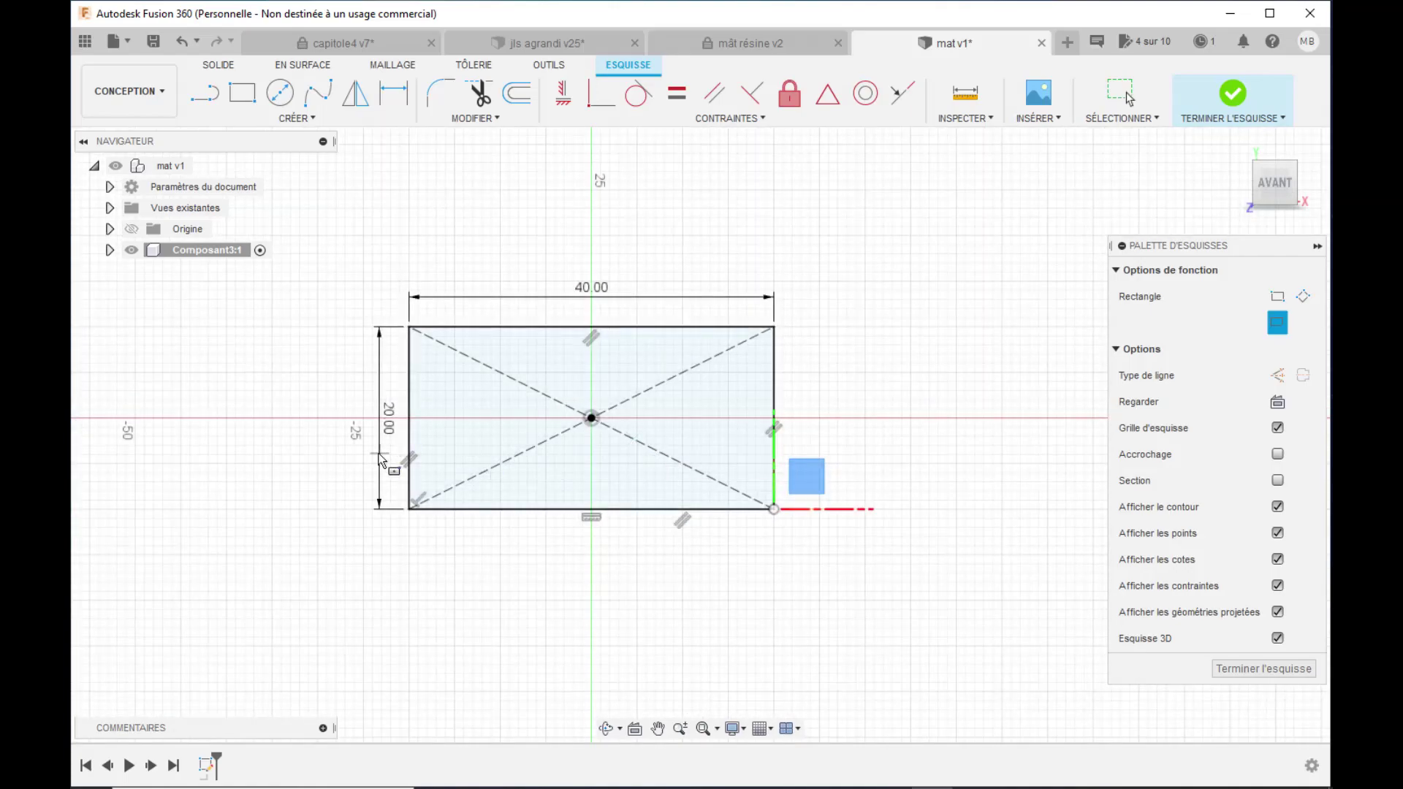
pyautogui.scroll(-2, 265, 457)
pyautogui.scroll(3, 265, 457)
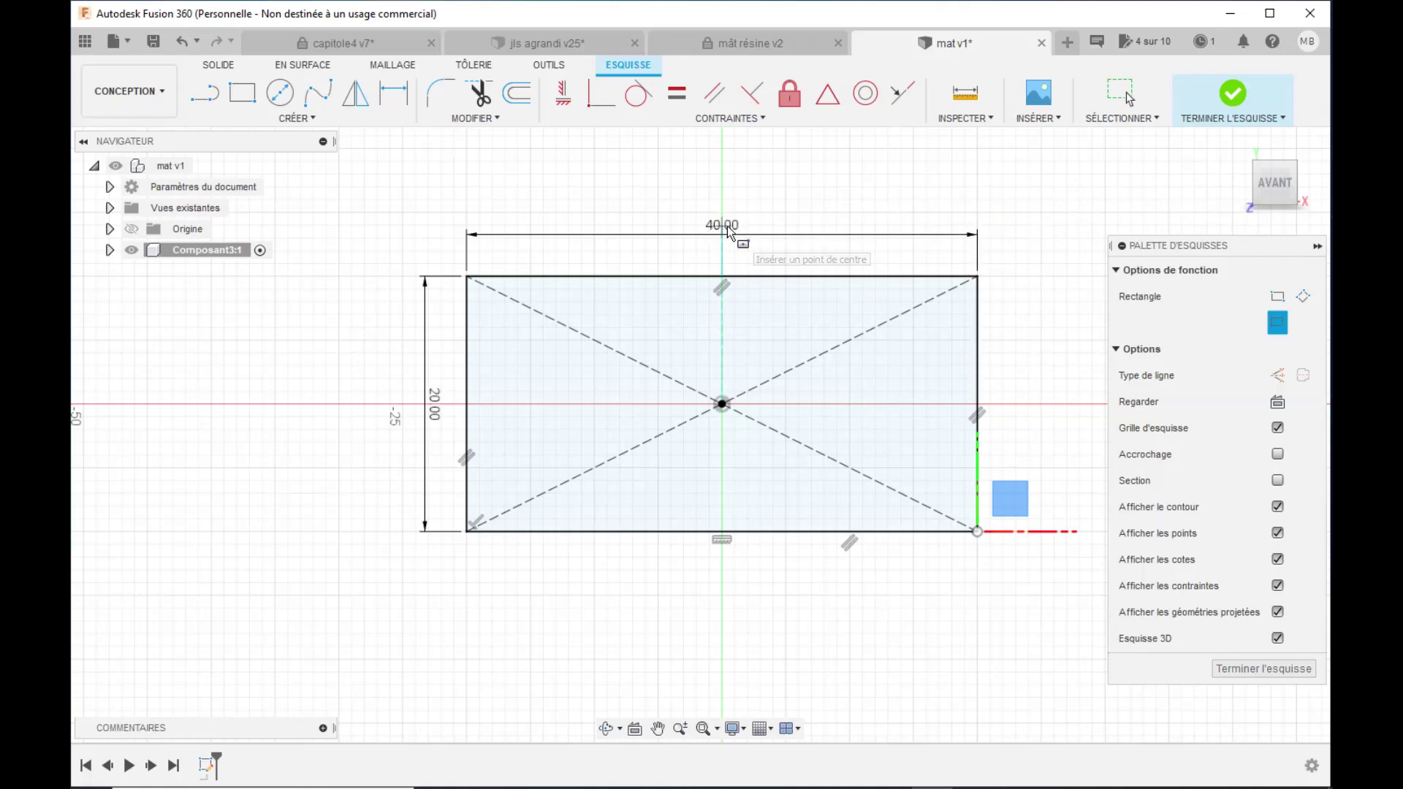
pyautogui.rightClick(976, 173)
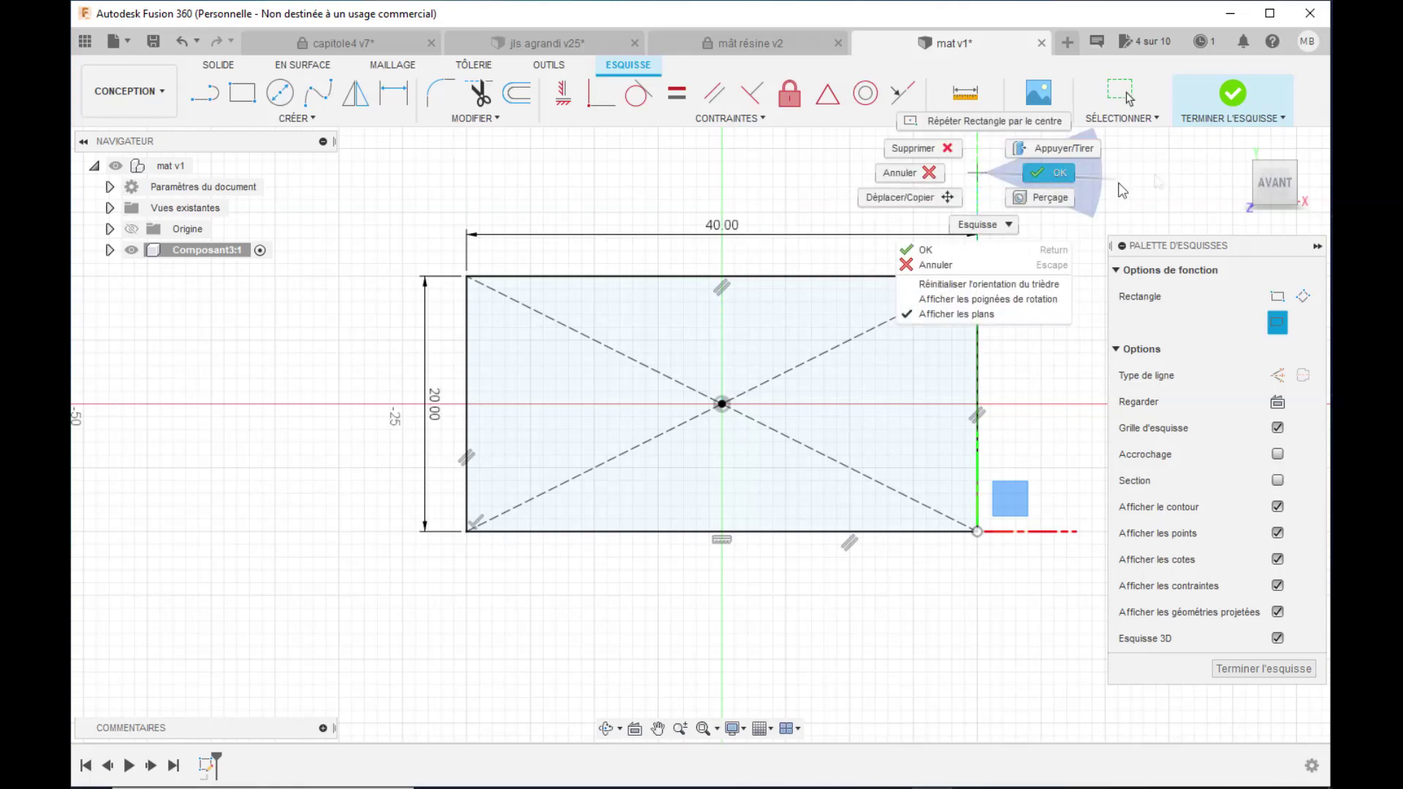
pyautogui.click(1052, 173)
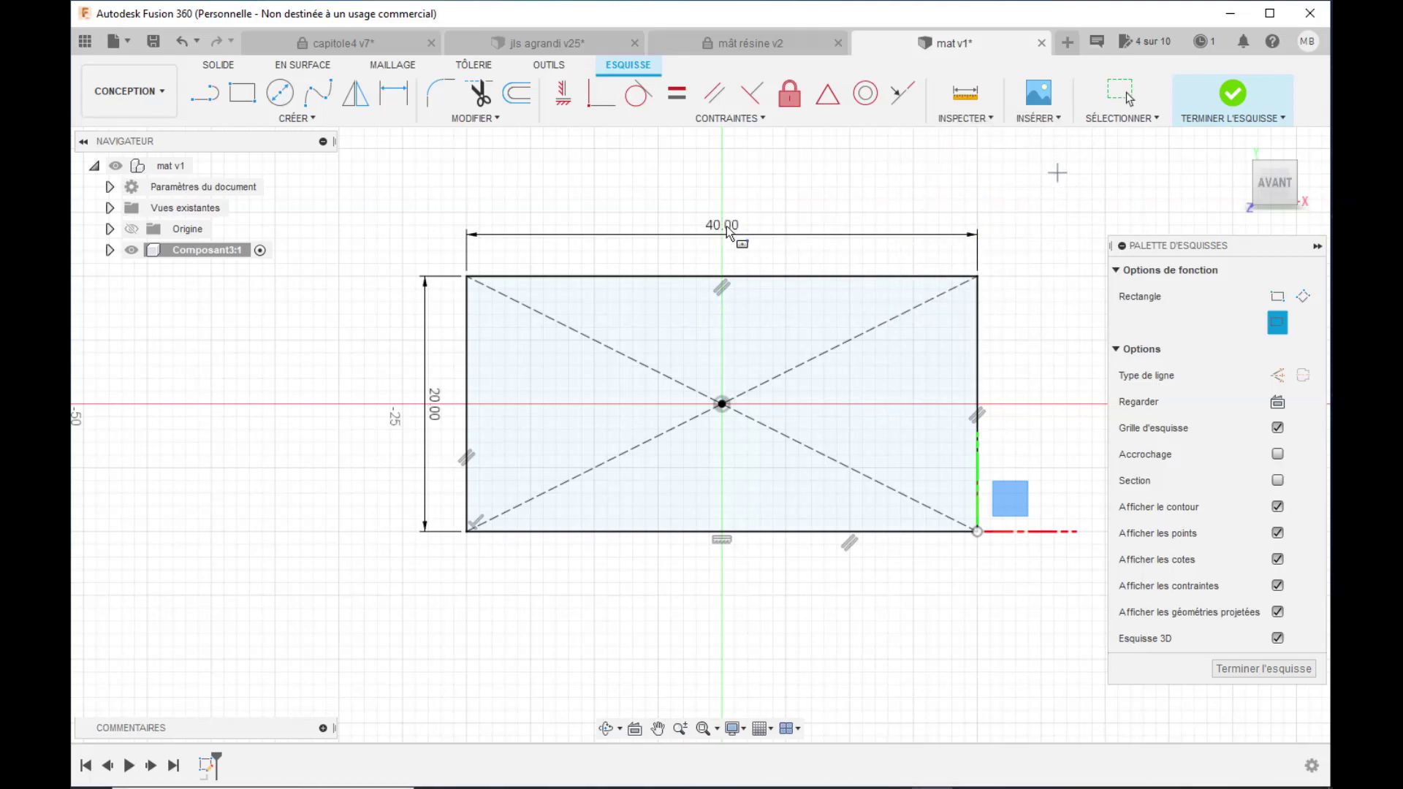
pyautogui.rightClick(988, 184)
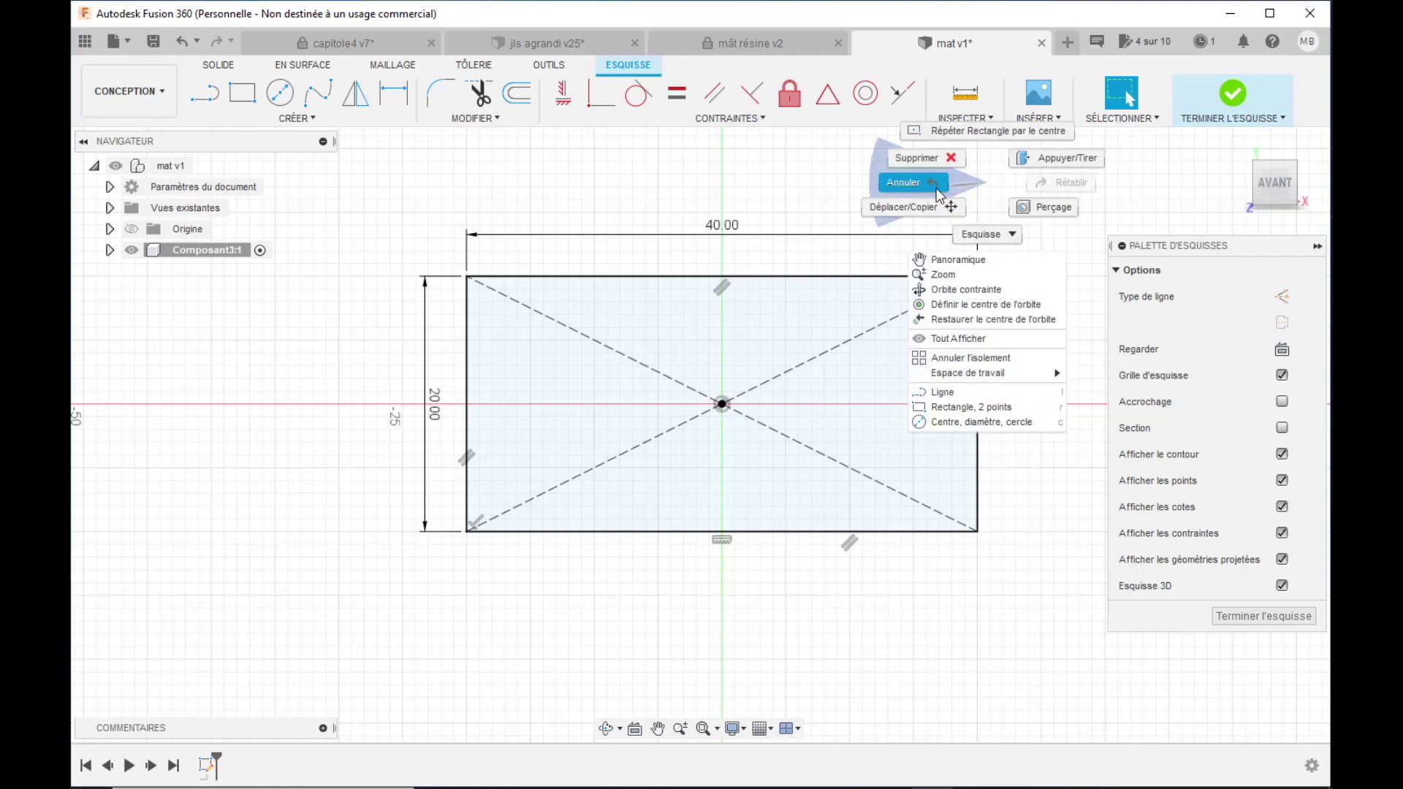
pyautogui.click(1154, 187)
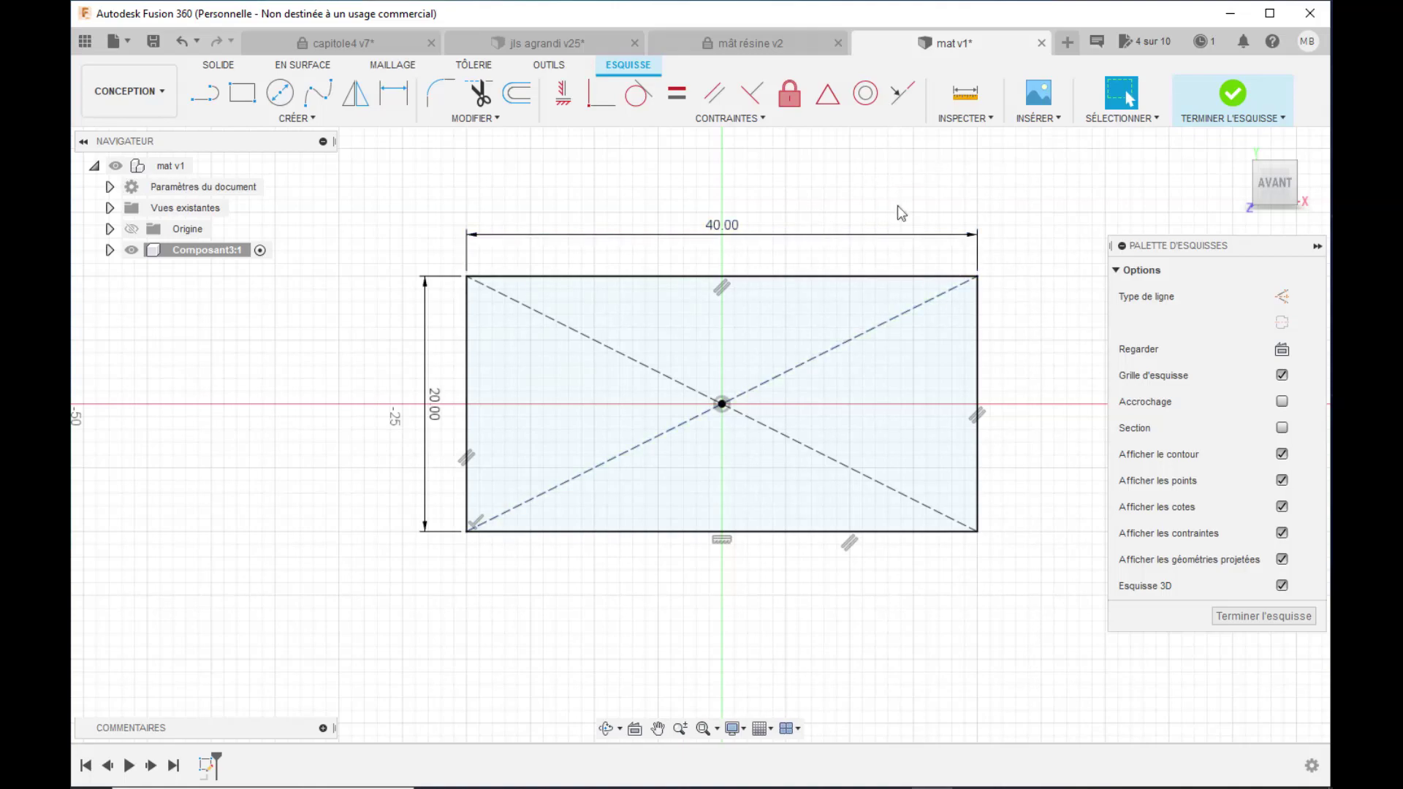
# - Change the rectangle's width dimension to 42 mm, and set it back to 40 mm
pyautogui.doubleClick(721, 226)
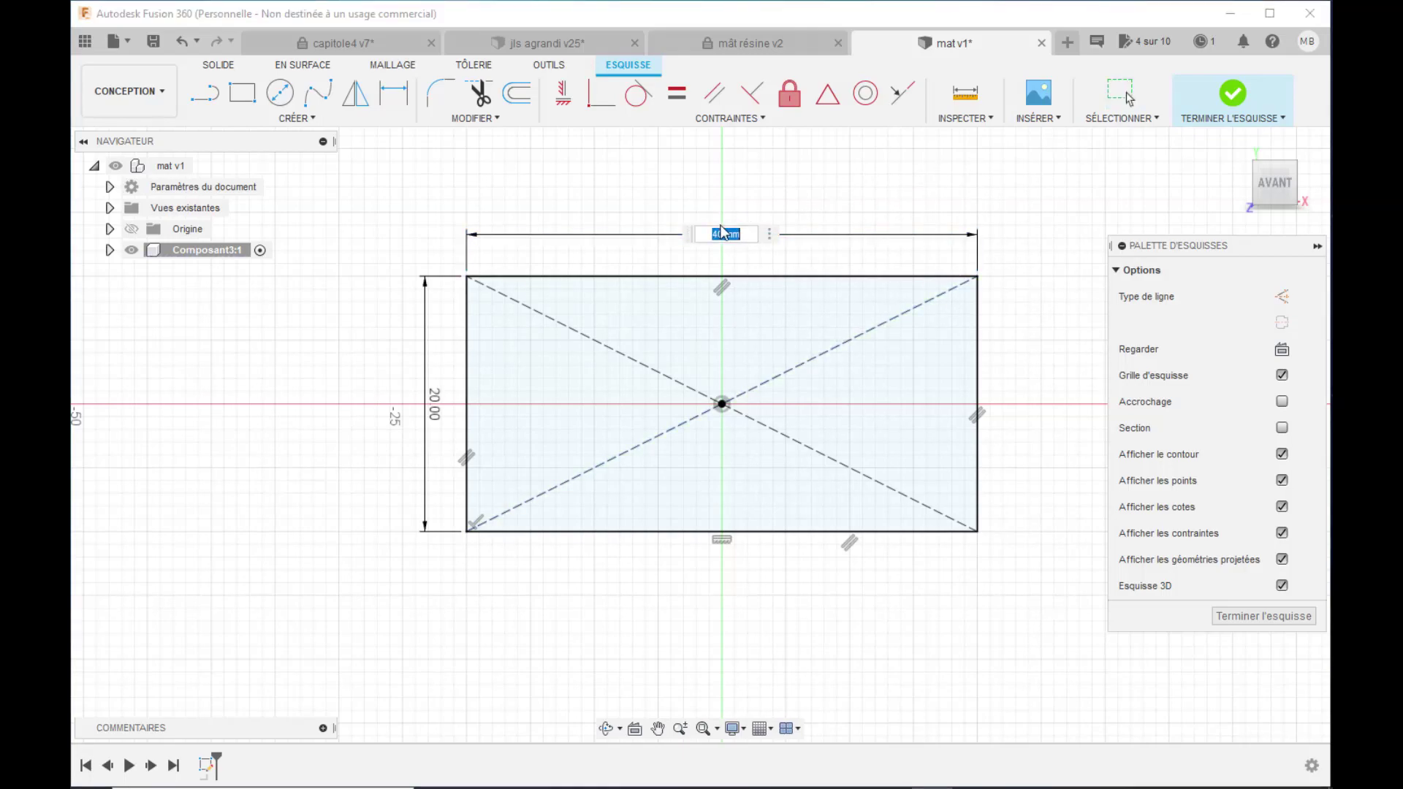
pyautogui.write('42')
pyautogui.press('Return')
pyautogui.press('Return')
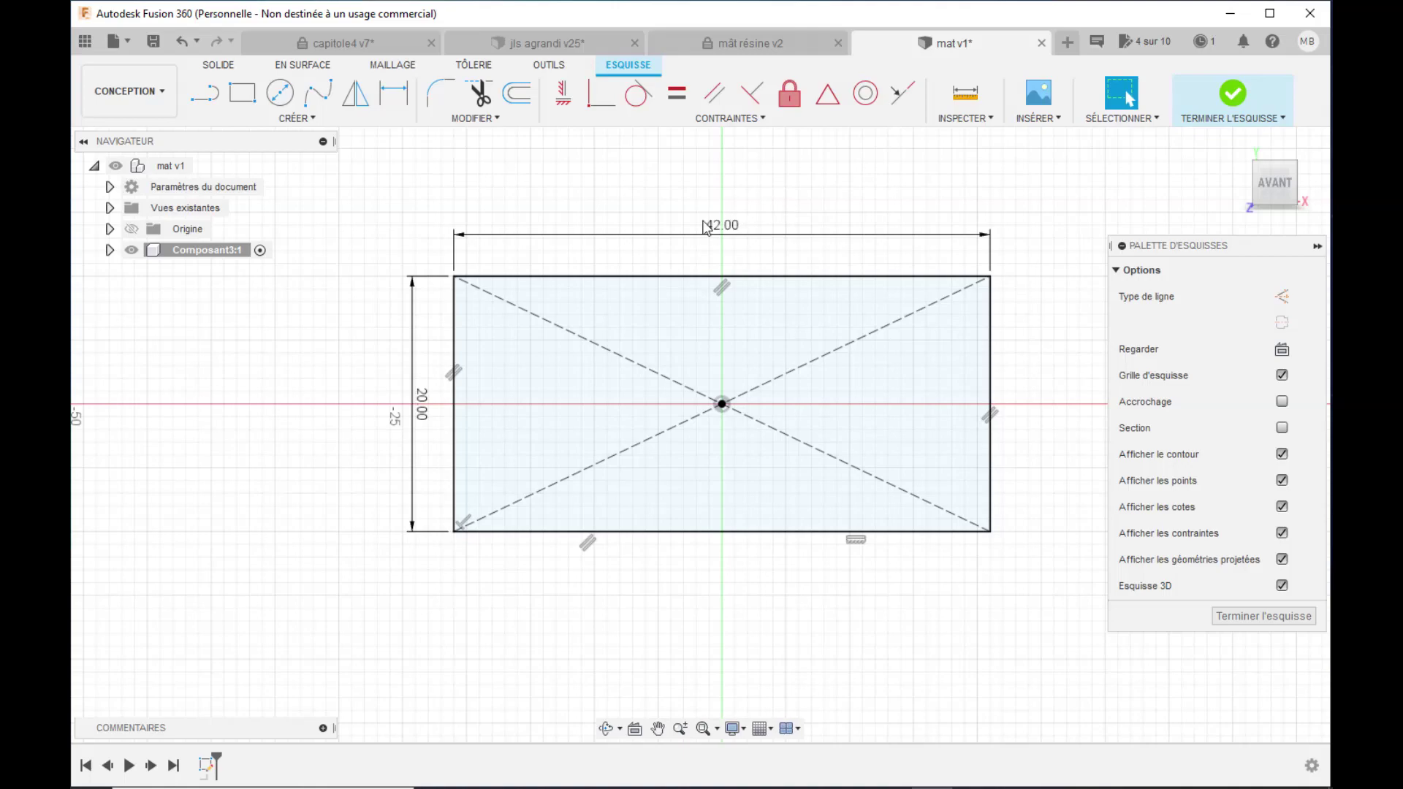
pyautogui.doubleClick(727, 230)
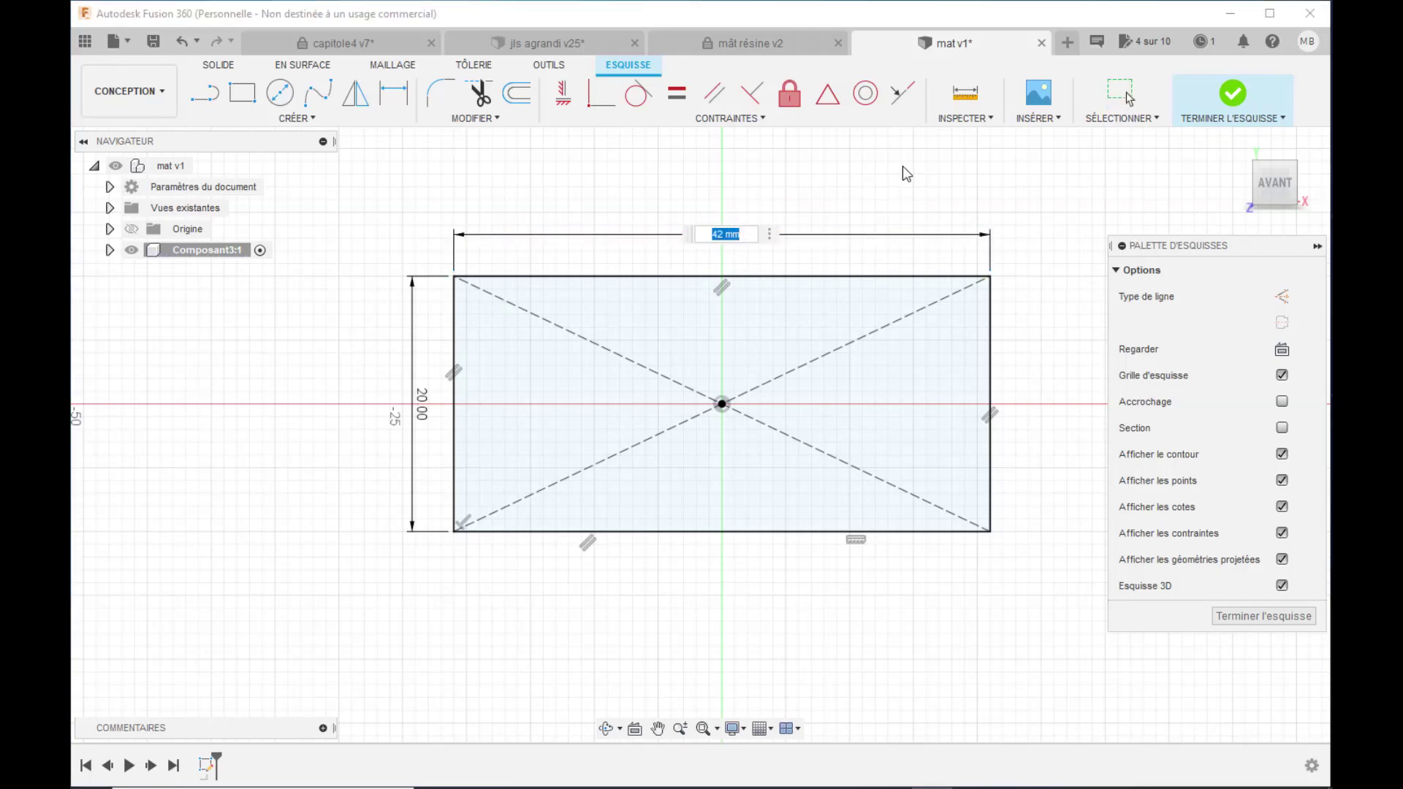
pyautogui.write('40')
pyautogui.press('Return')
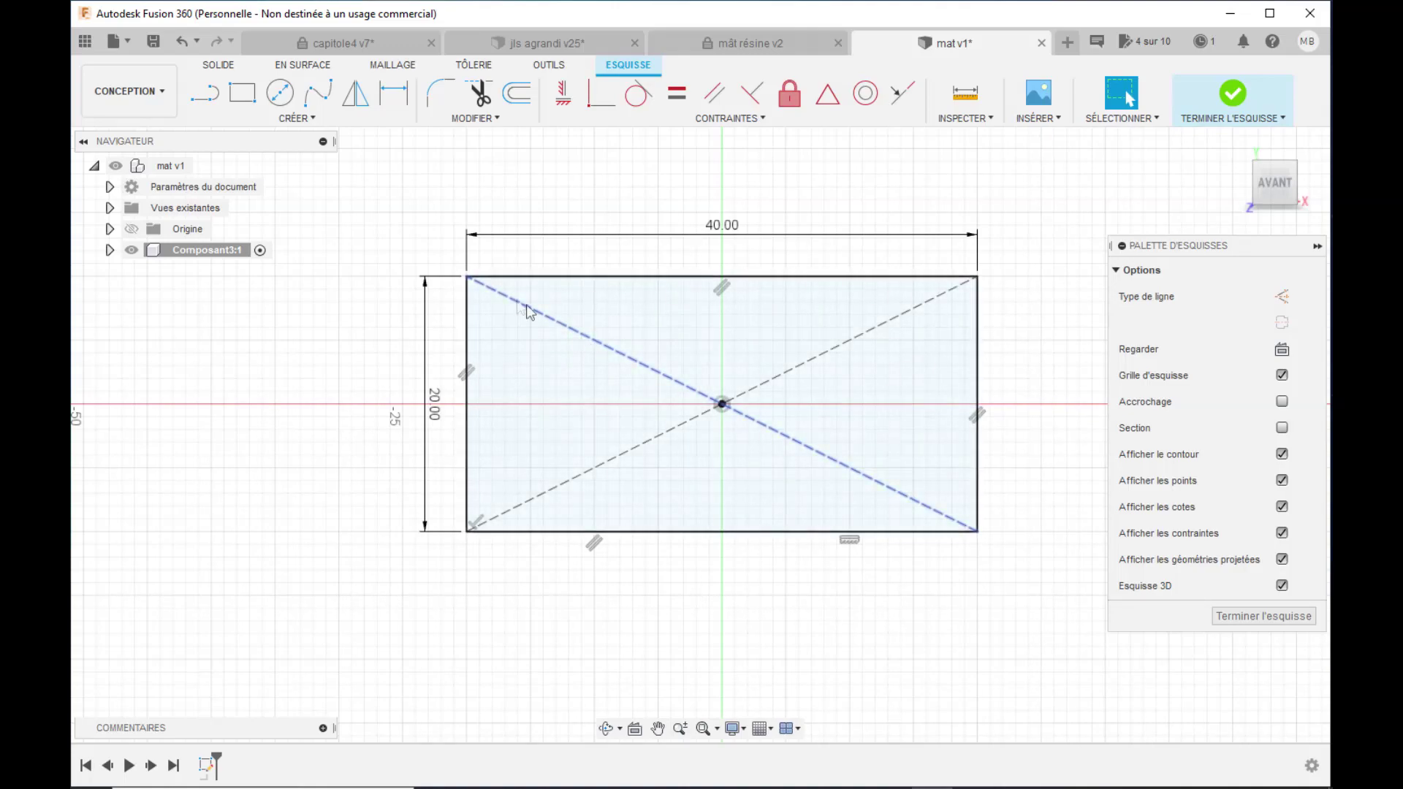
# - Draw a construction rectangle 9.5 mm wide and 7.5 mm high inside the large rectangle, starting from its lower-left corner
pyautogui.click(247, 101)
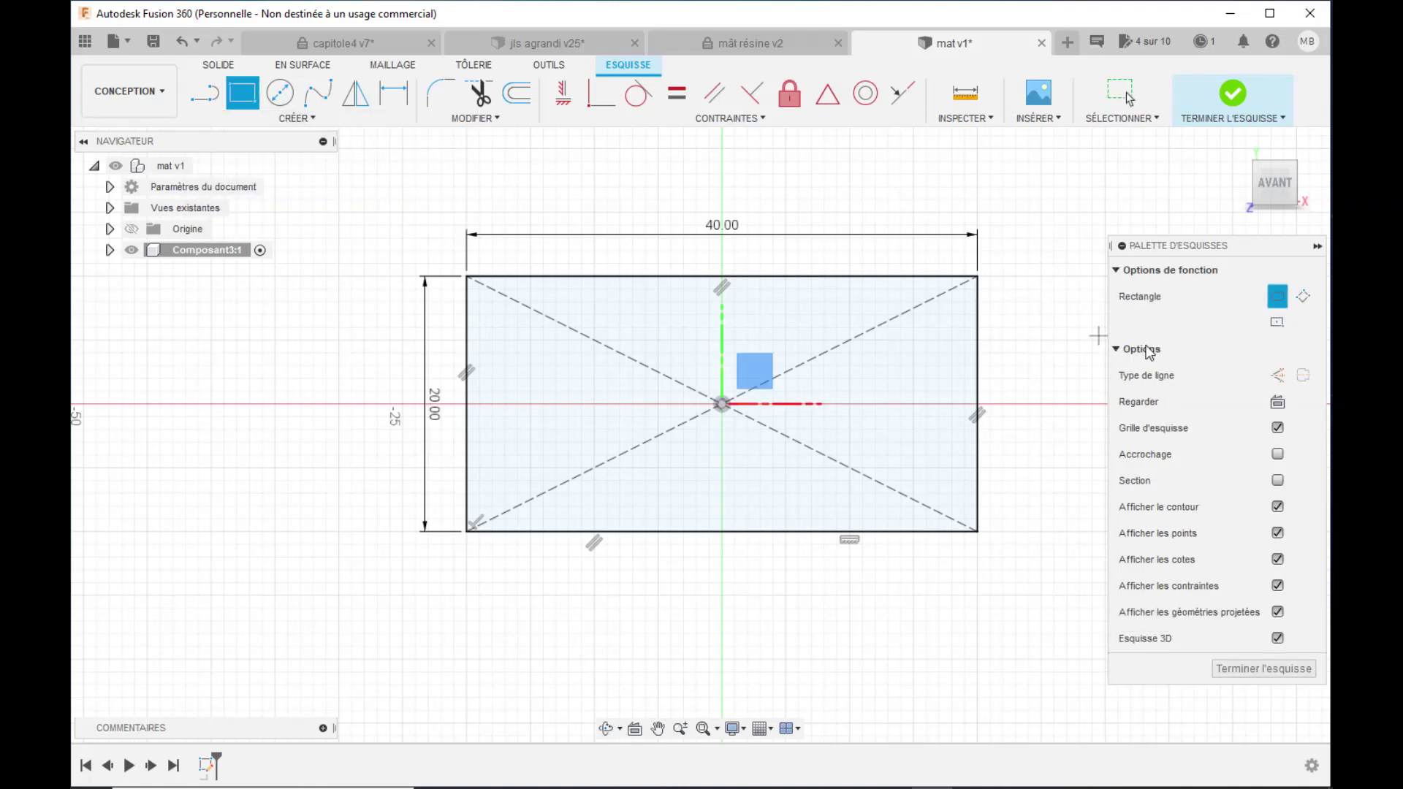
pyautogui.click(1278, 376)
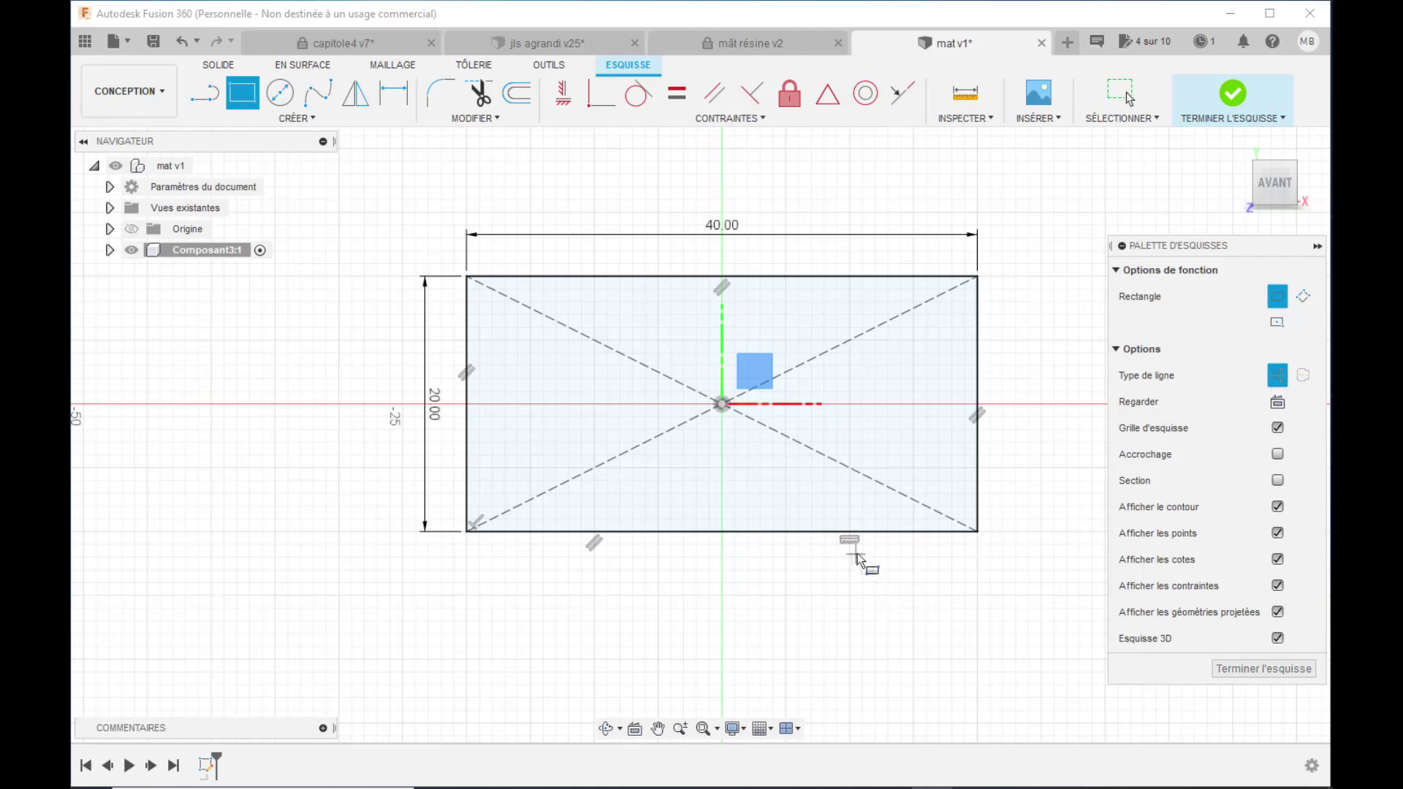
pyautogui.click(468, 531)
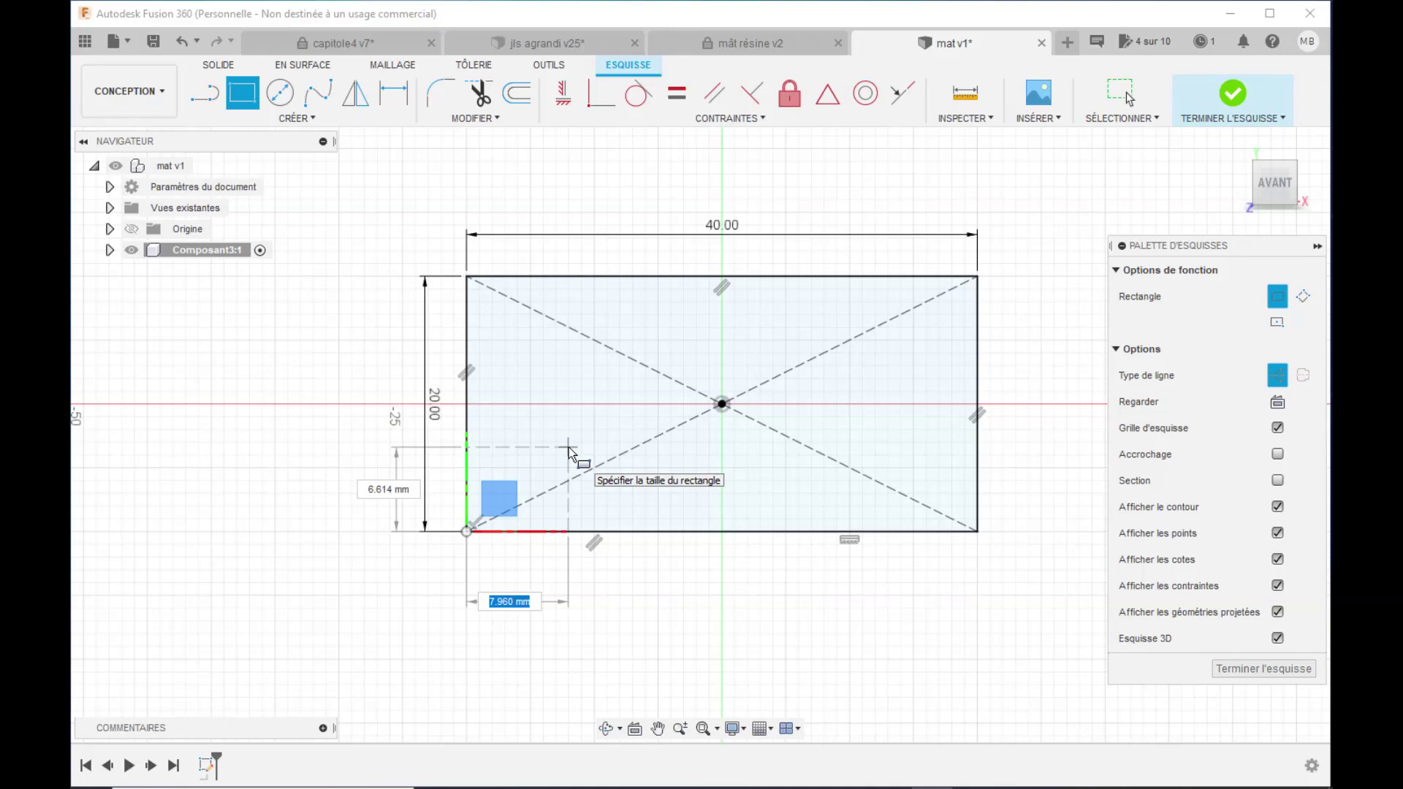
pyautogui.write('90.5')
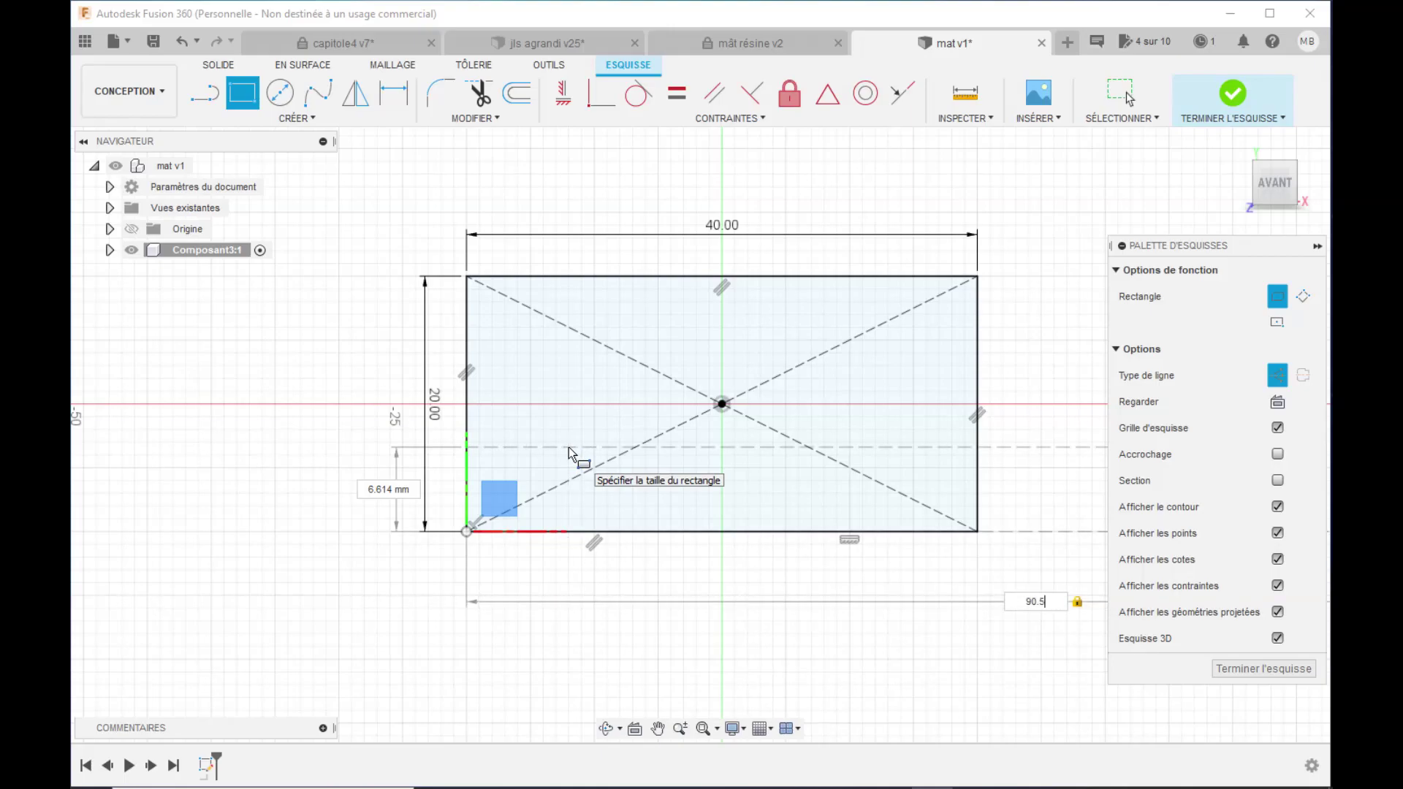
pyautogui.press('BackSpace')
pyautogui.press('BackSpace')
pyautogui.press('BackSpace')
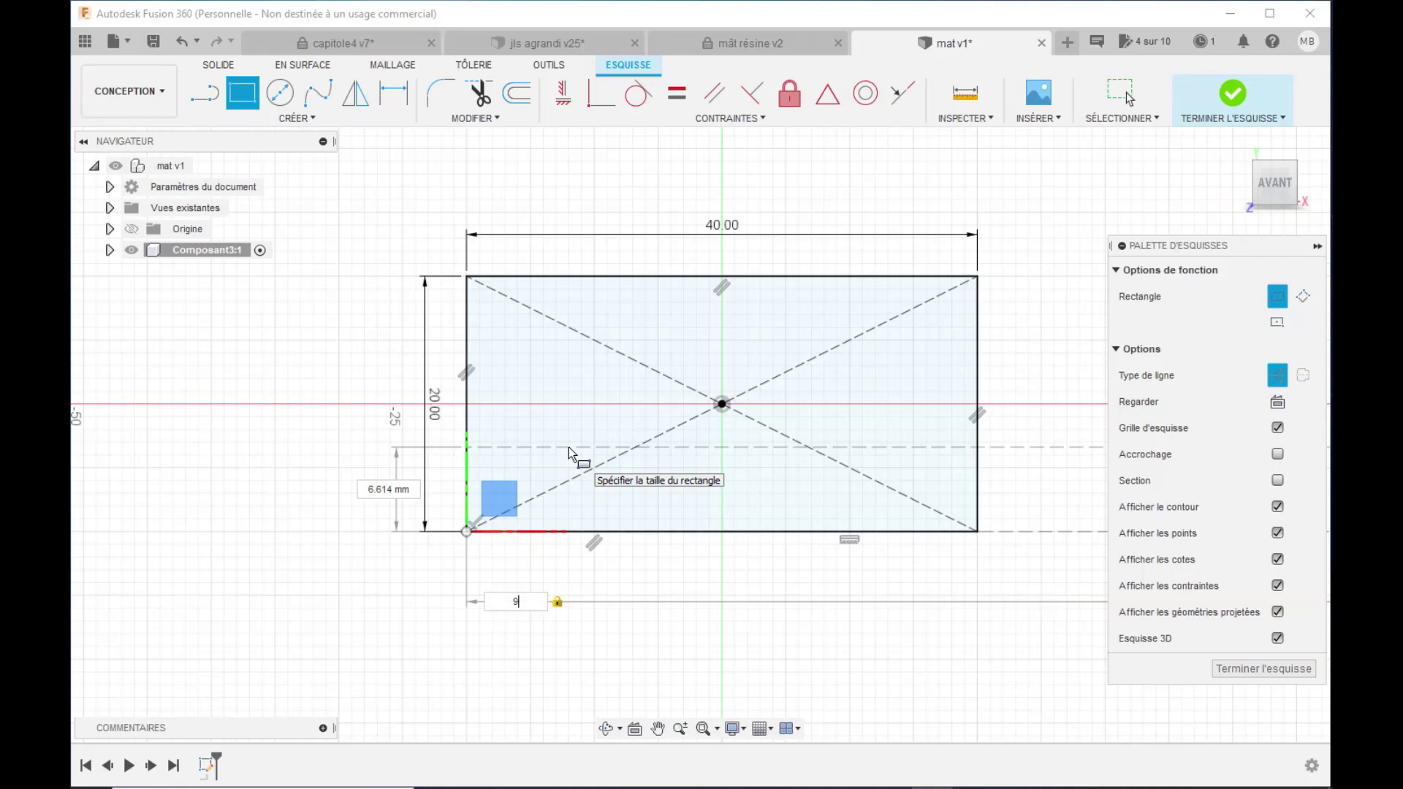
pyautogui.write('.5')
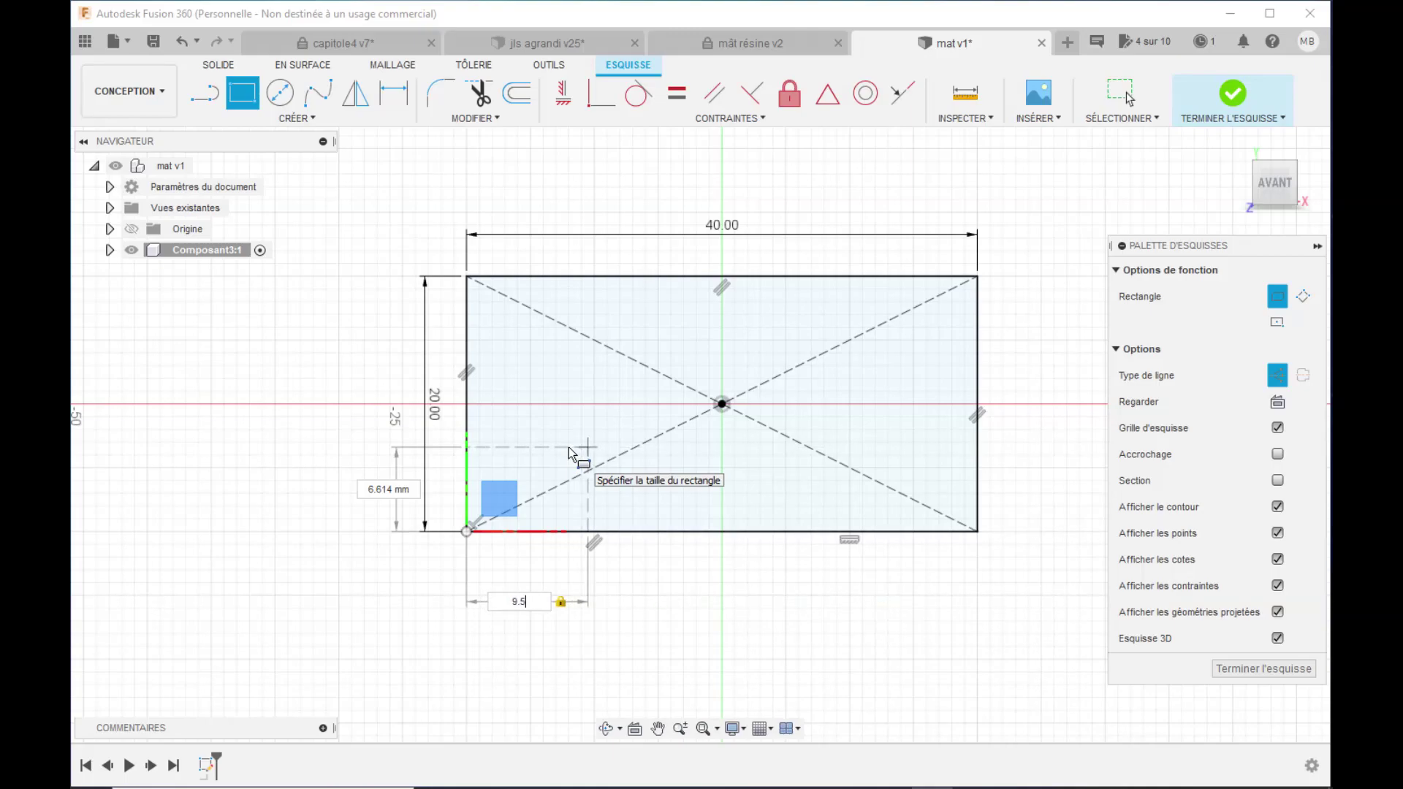
pyautogui.press('Tab')
pyautogui.write('7.5')
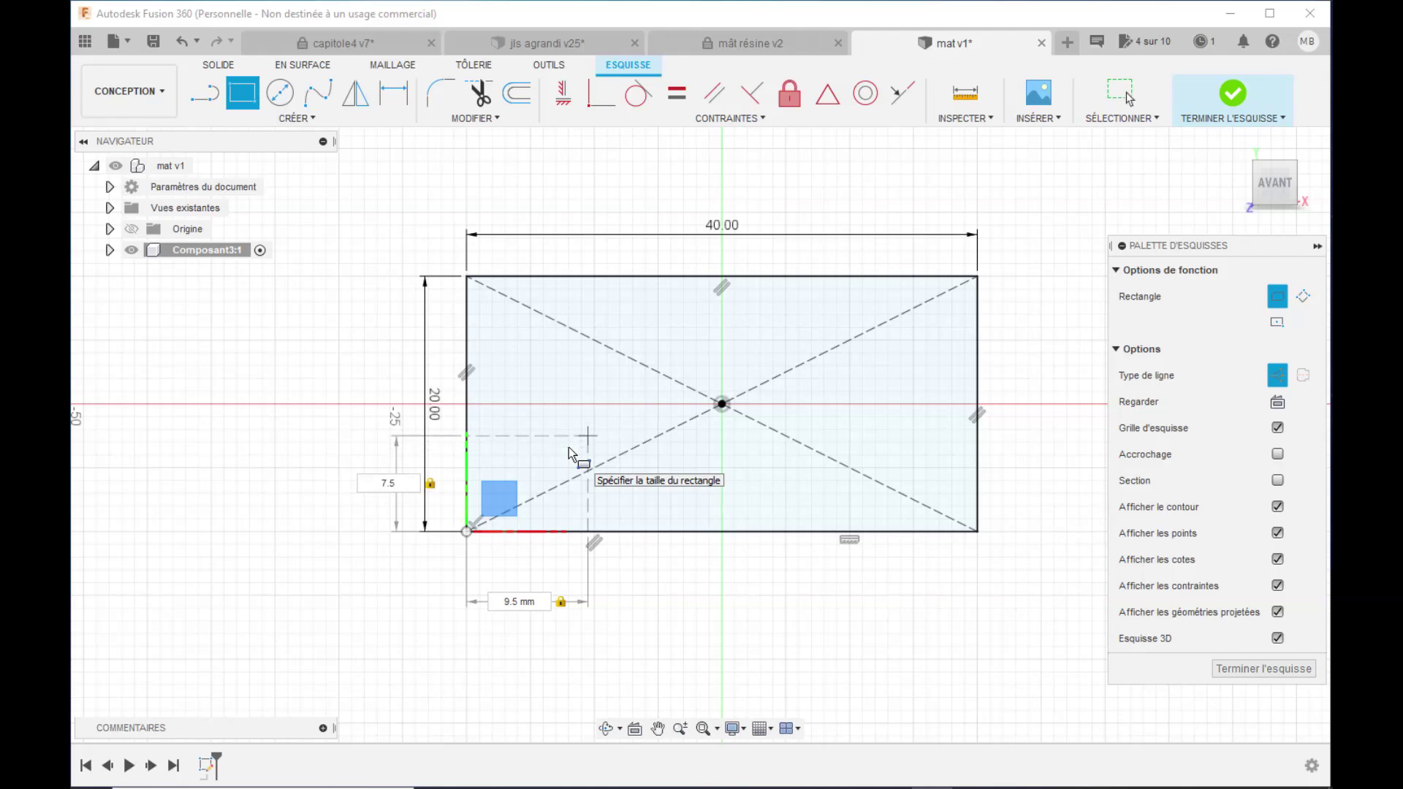
pyautogui.press('Return')
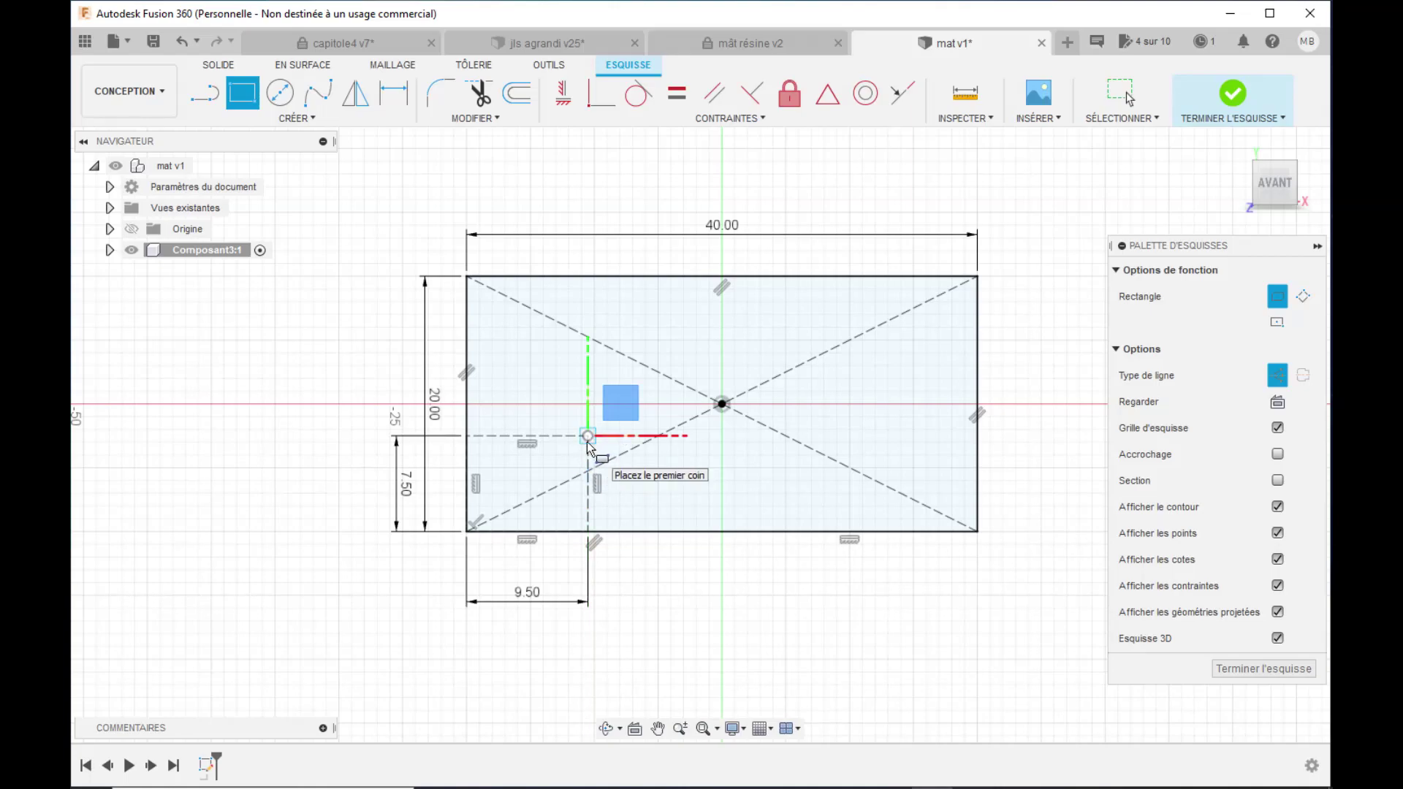
# - Draw a 1 mm diameter circle with normal lines, centred on the construction rectangle's upper-right corner
pyautogui.click(282, 101)
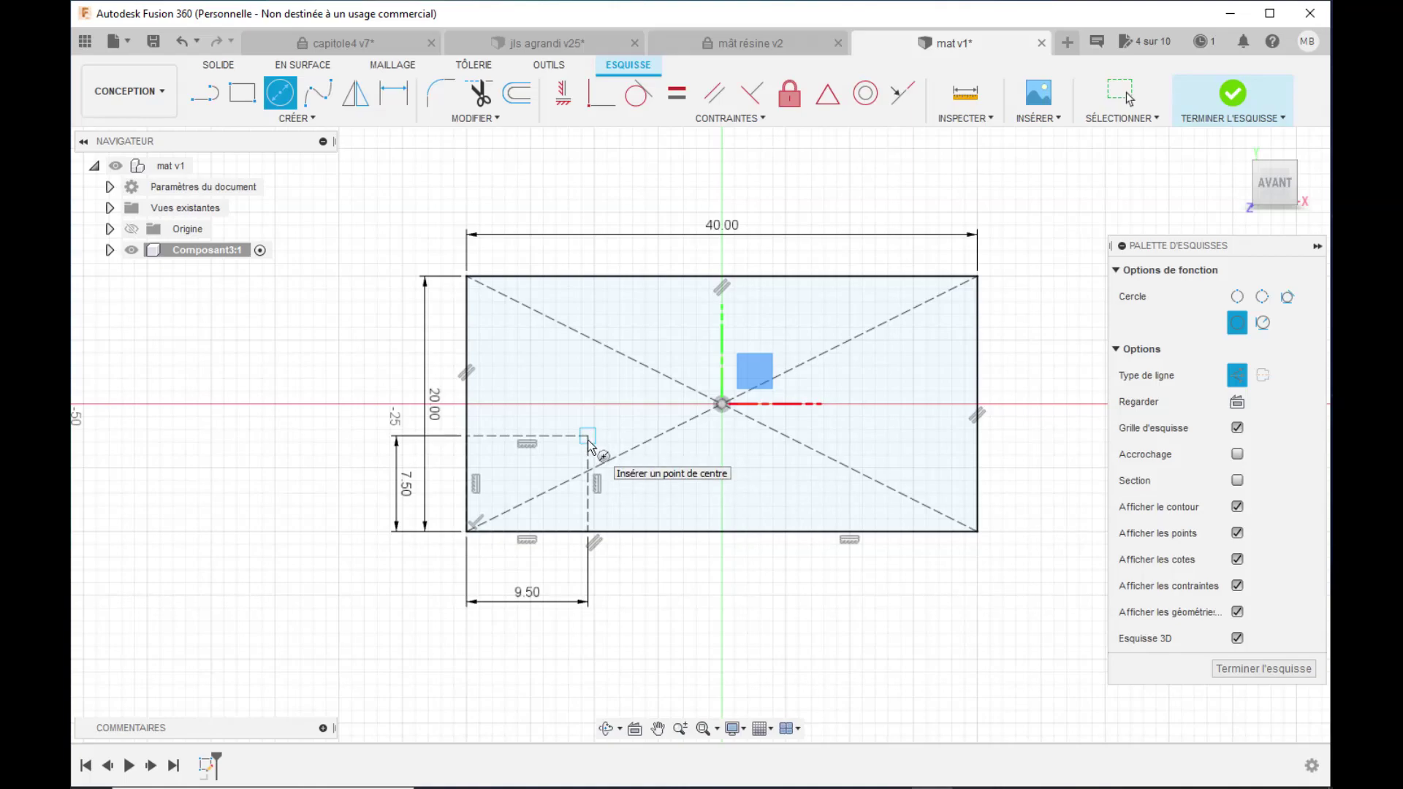
pyautogui.click(1237, 376)
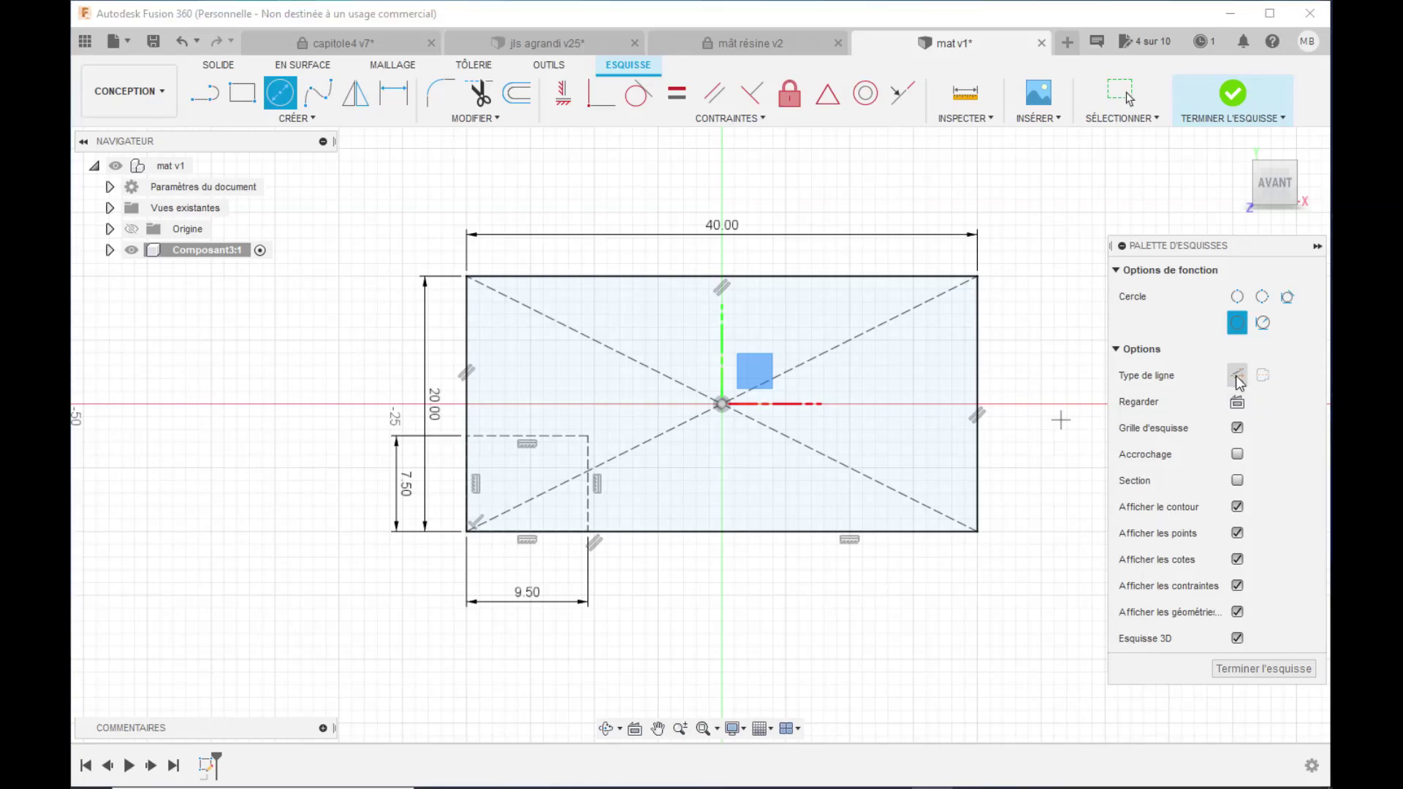
pyautogui.click(587, 436)
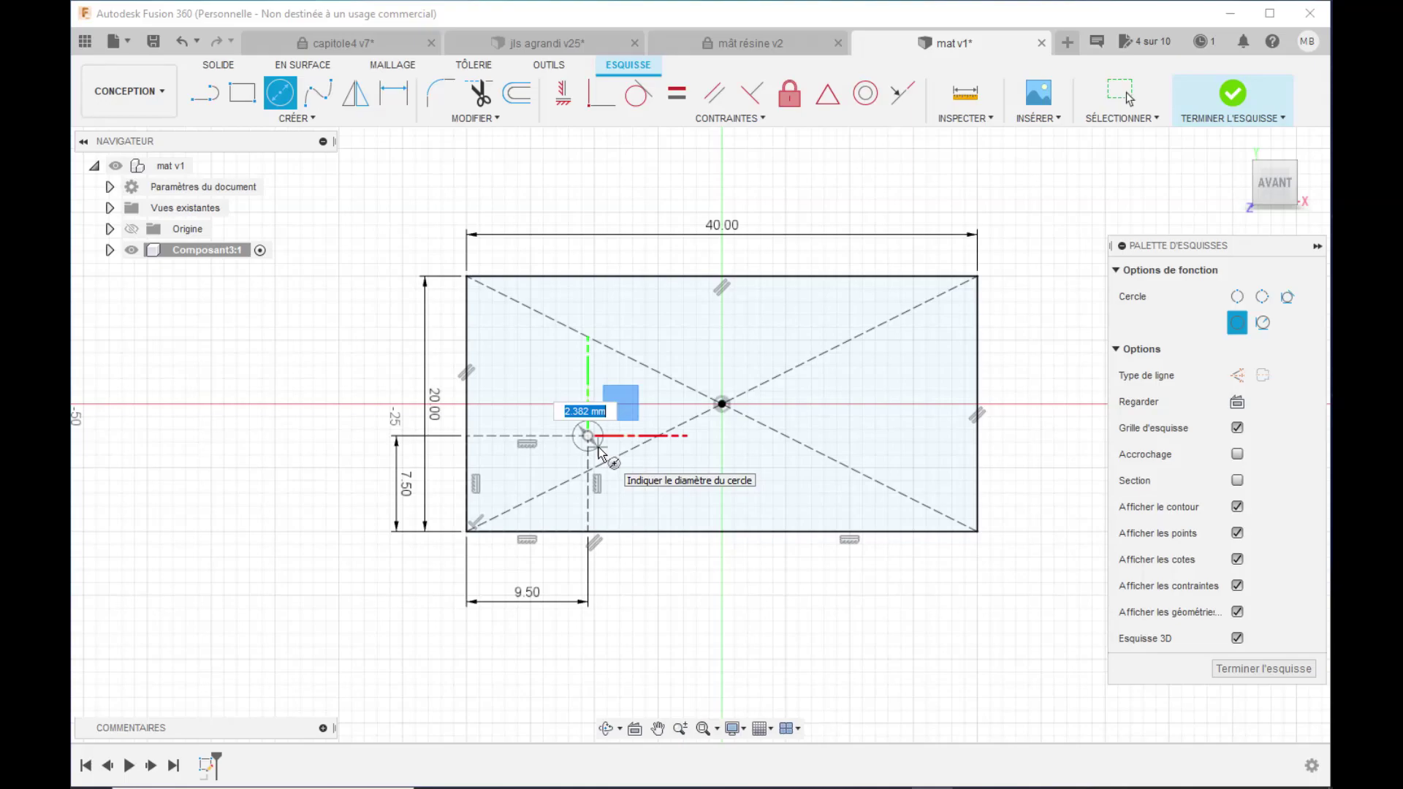
pyautogui.write('1')
pyautogui.press('Return')
pyautogui.scroll(-1, 593, 512)
pyautogui.scroll(3, 563, 427)
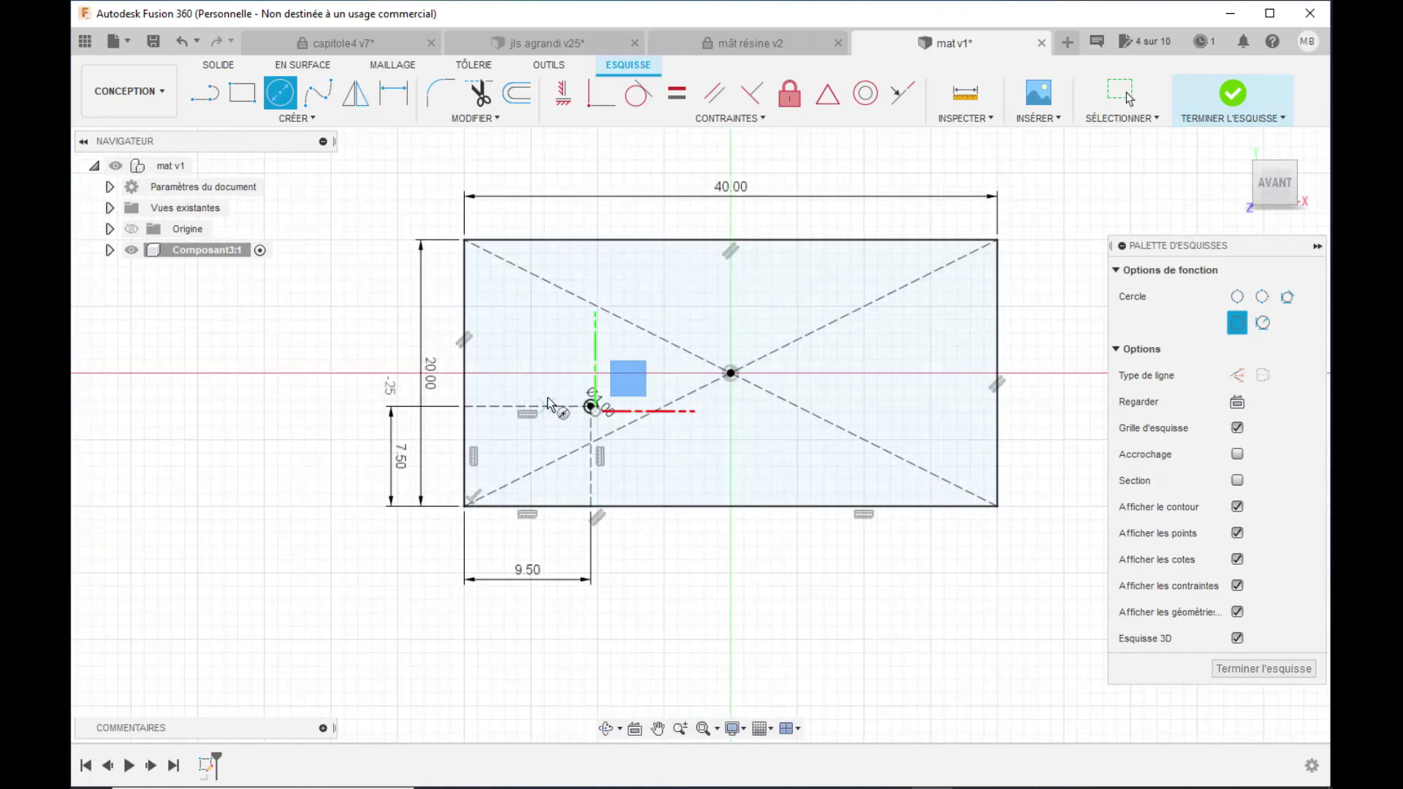
# - Draw a 5 mm vertical construction line upward from the small circle's centre, and end the line command
pyautogui.click(205, 105)
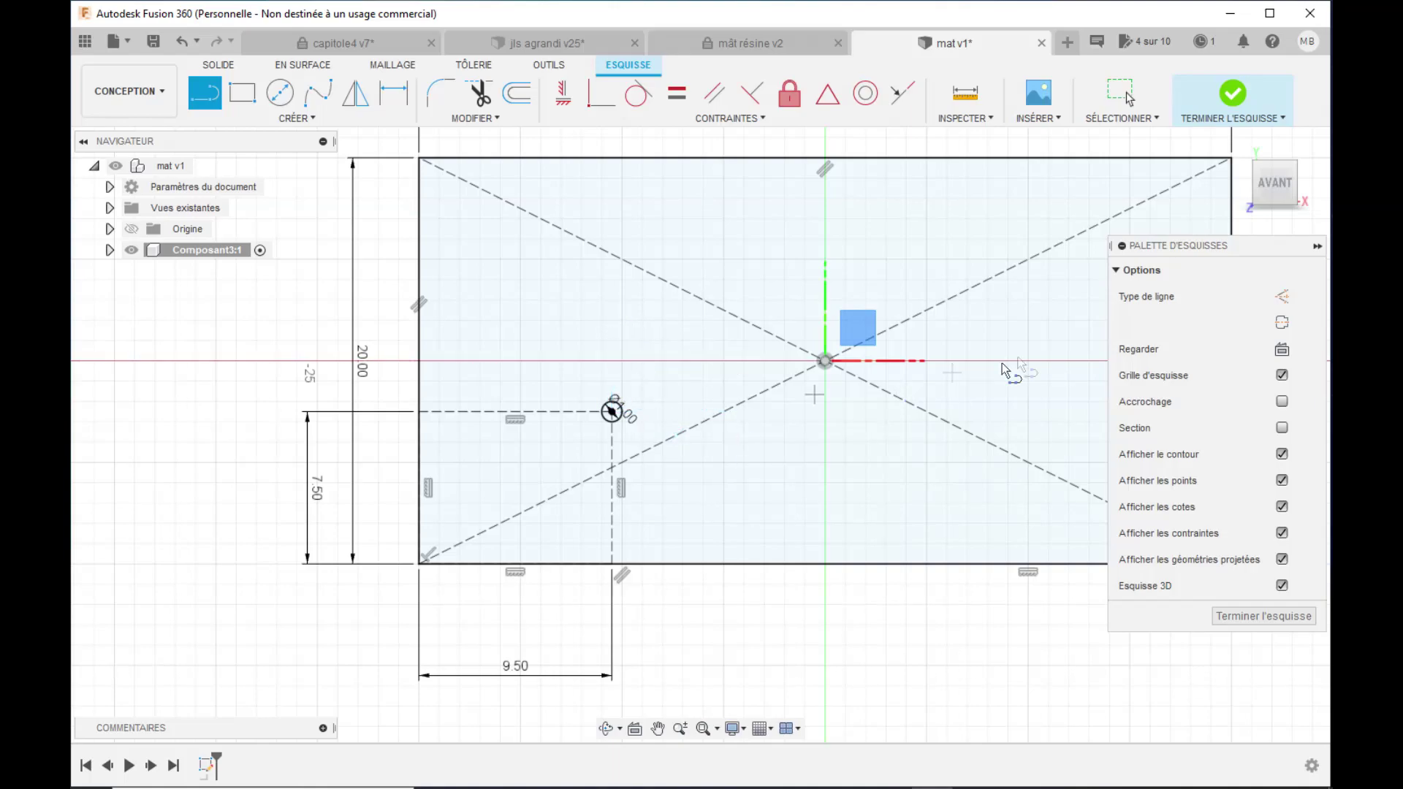
pyautogui.click(1281, 296)
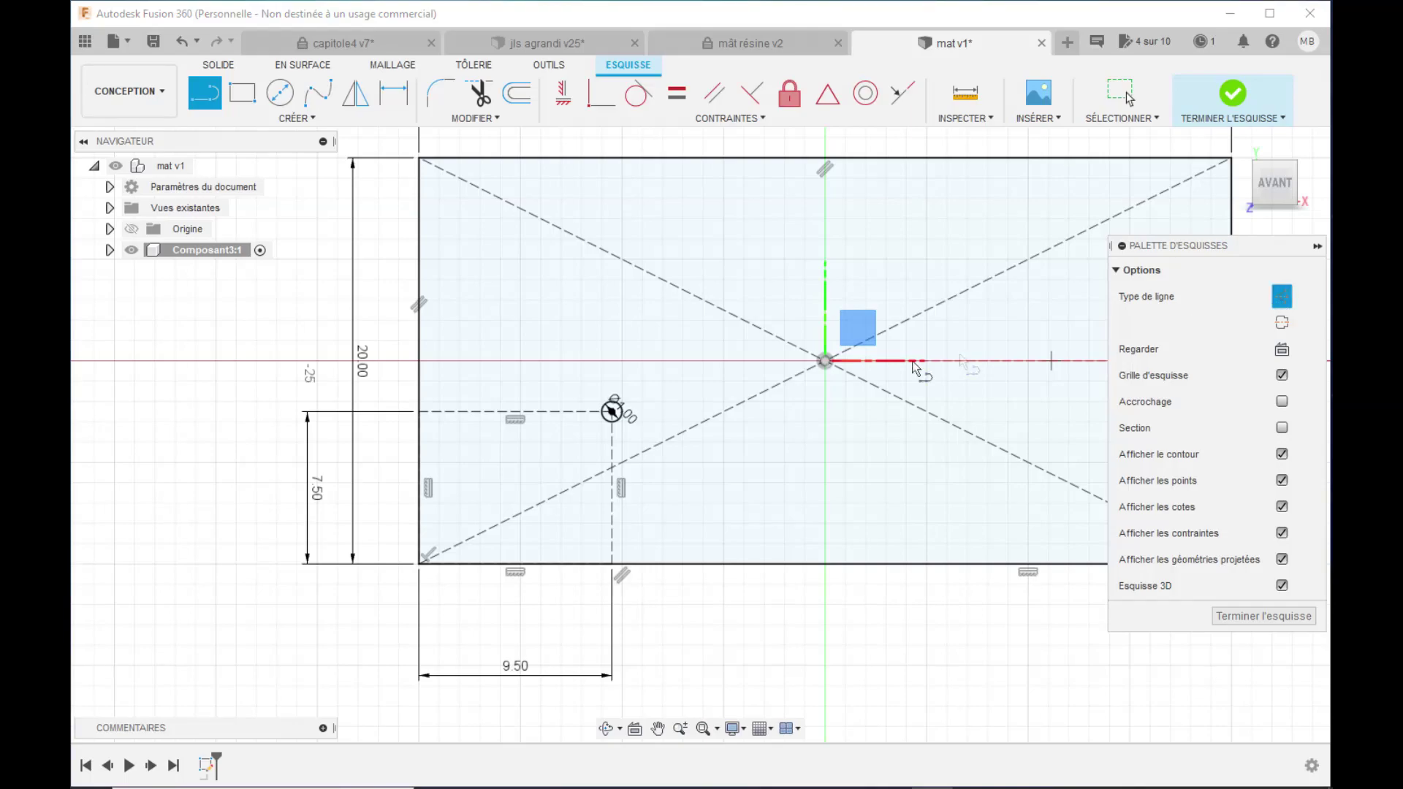
pyautogui.click(612, 411)
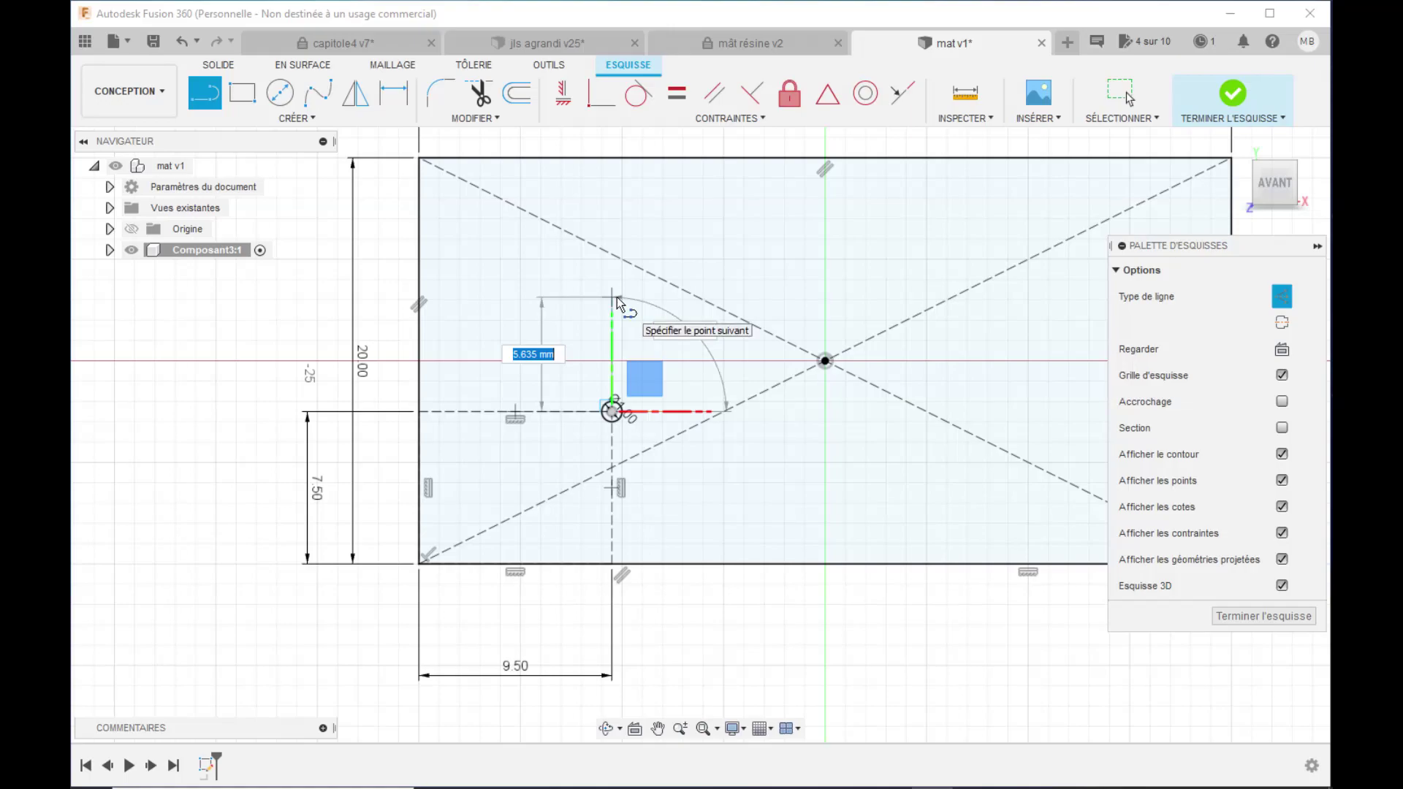
pyautogui.write('5')
pyautogui.press('Return')
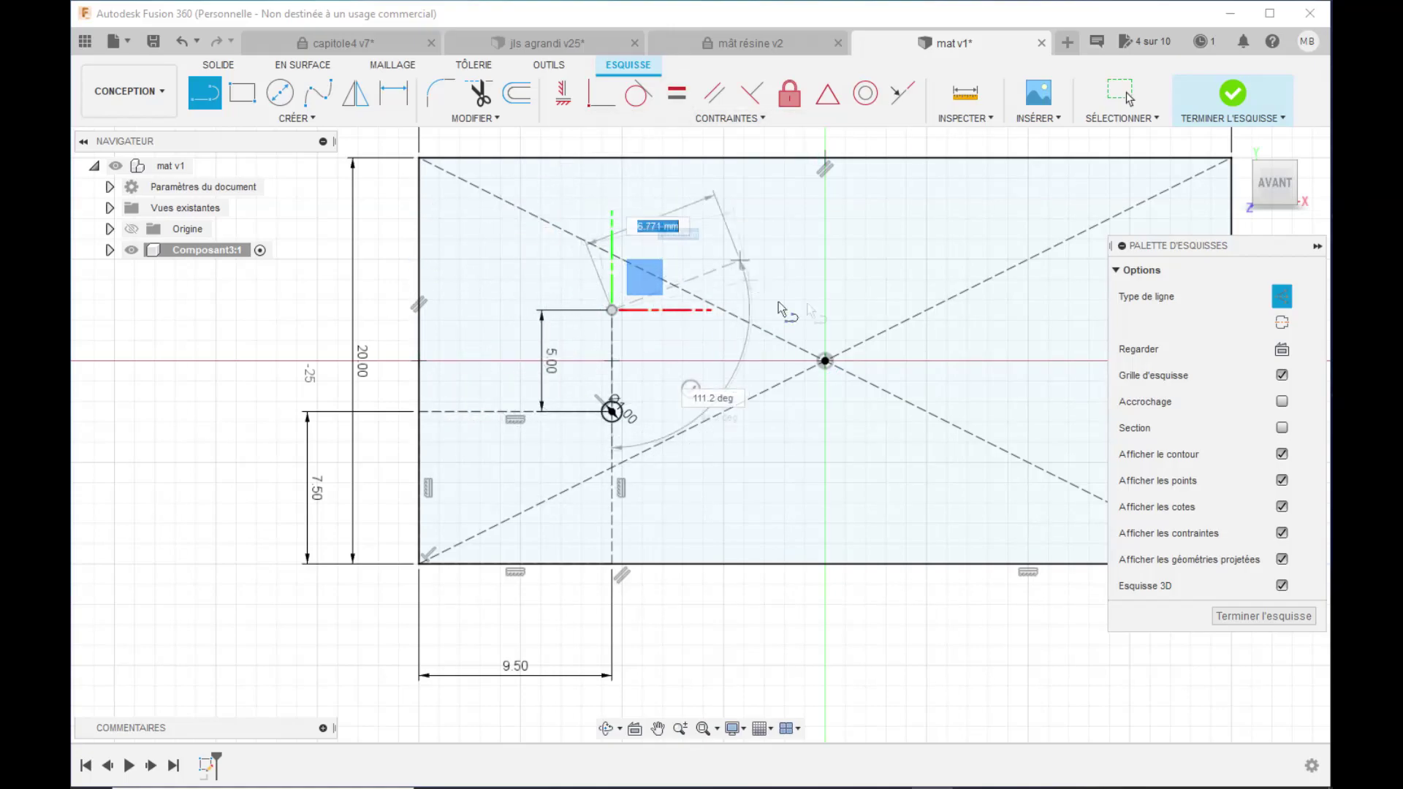
pyautogui.rightClick(498, 255)
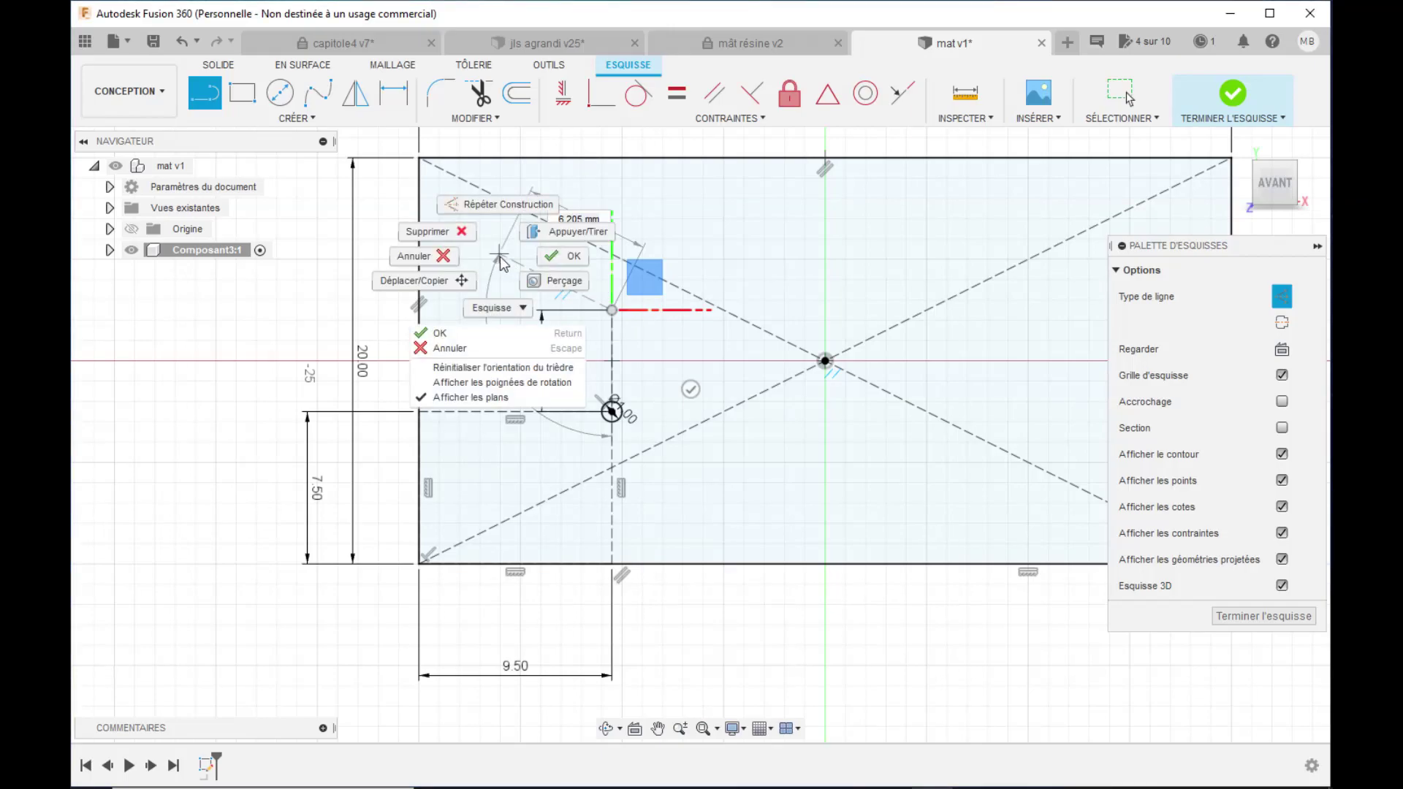
pyautogui.click(562, 255)
# - Draw a second 1 mm diameter circle with normal lines, centred on the upper end of the 5 mm construction line
pyautogui.click(280, 94)
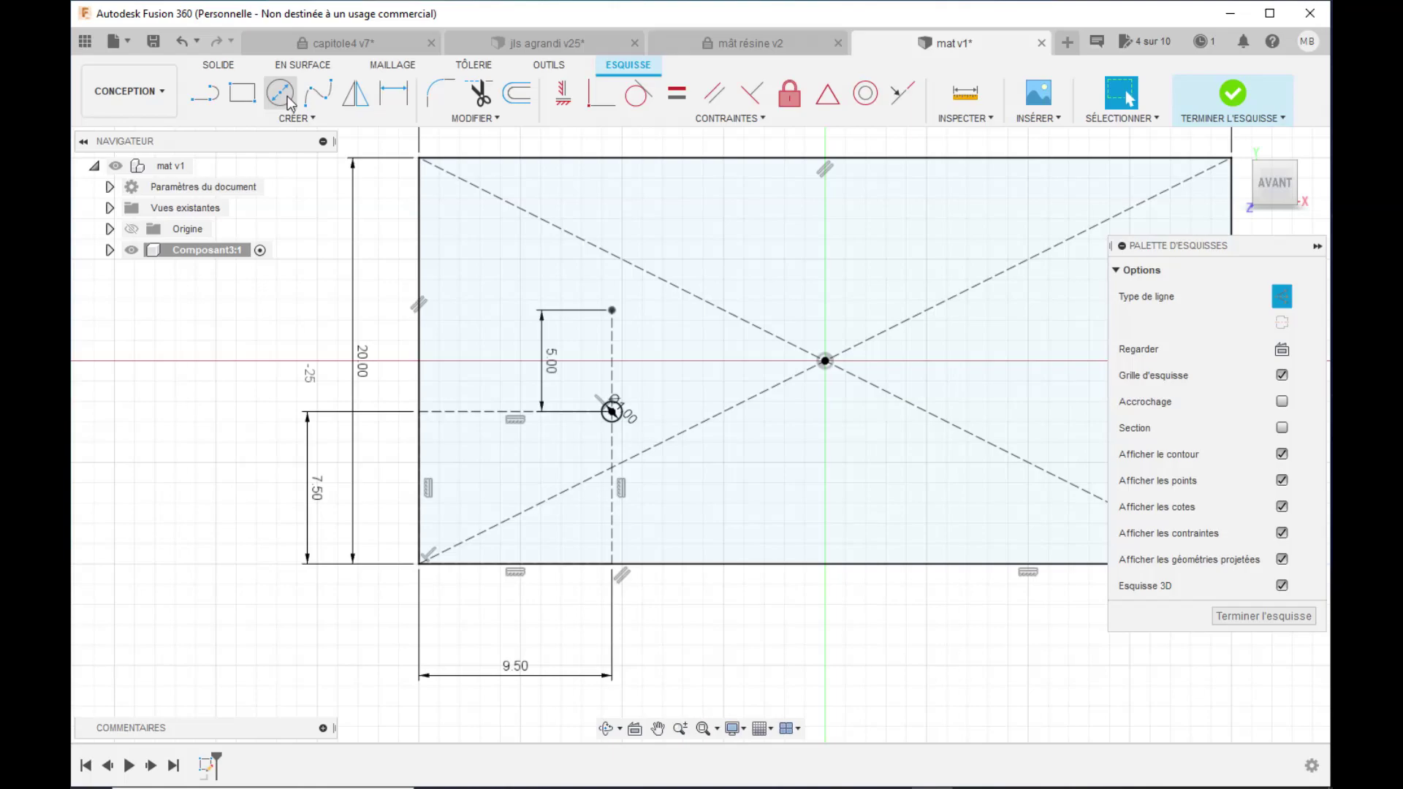
pyautogui.click(1236, 374)
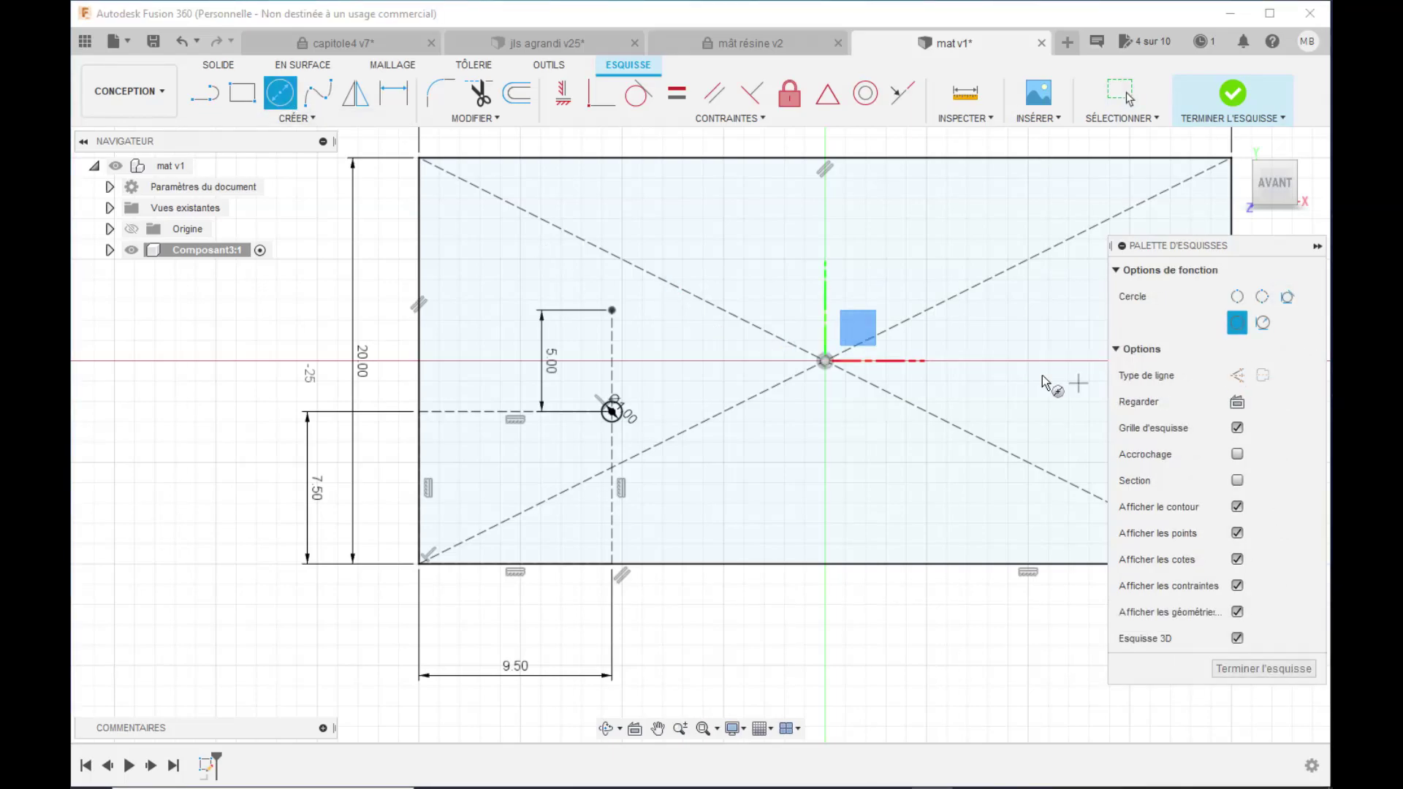
pyautogui.click(611, 310)
pyautogui.write('1')
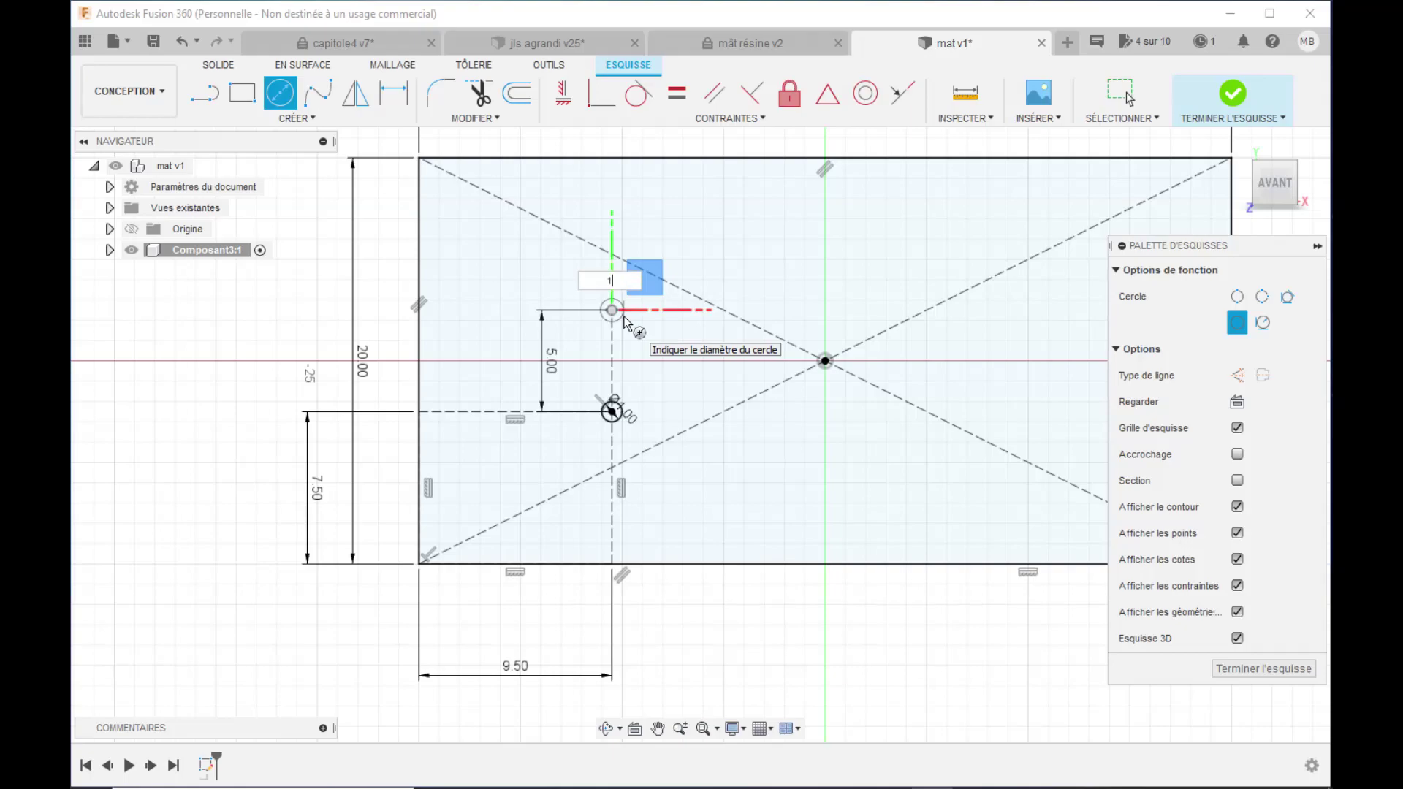
pyautogui.press('Return')
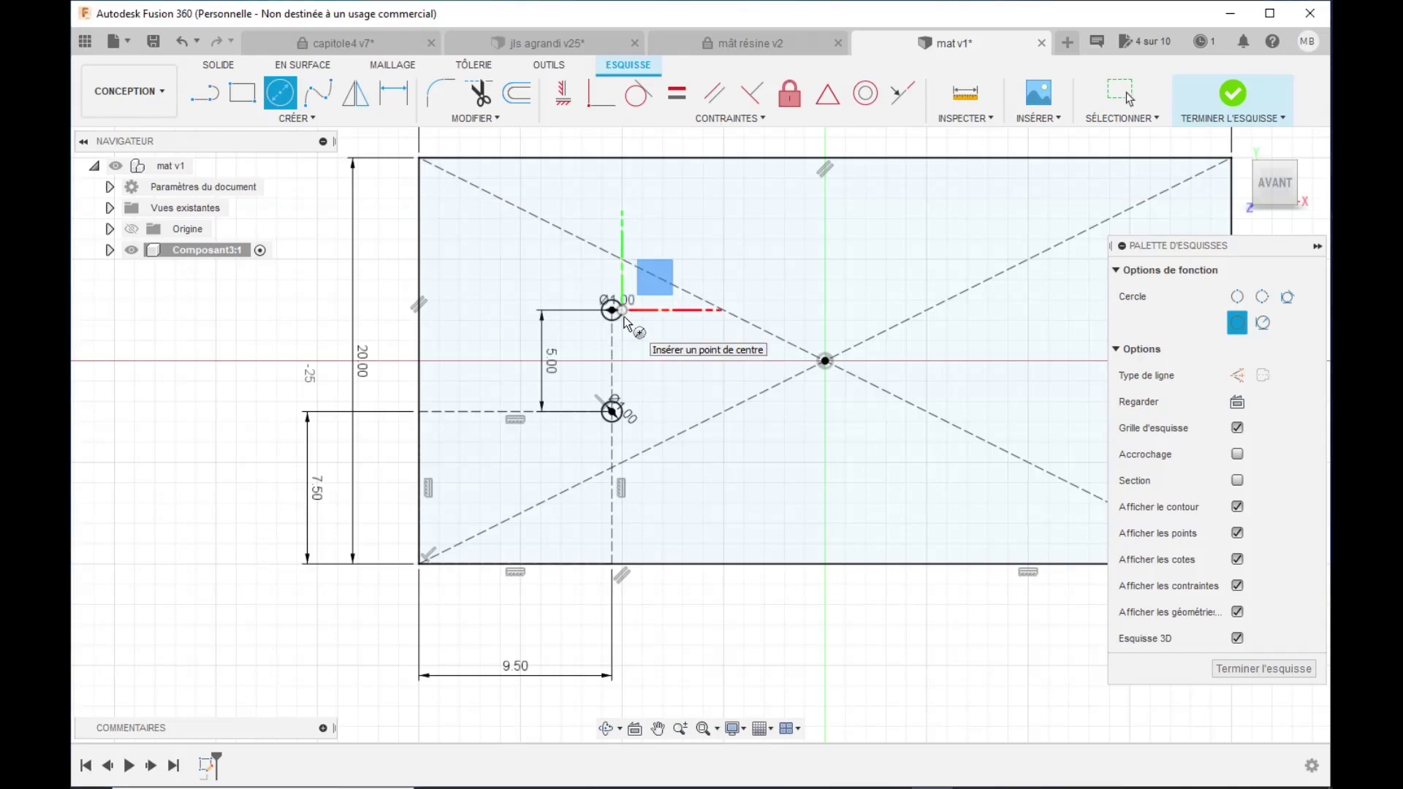
pyautogui.scroll(-3, 621, 317)
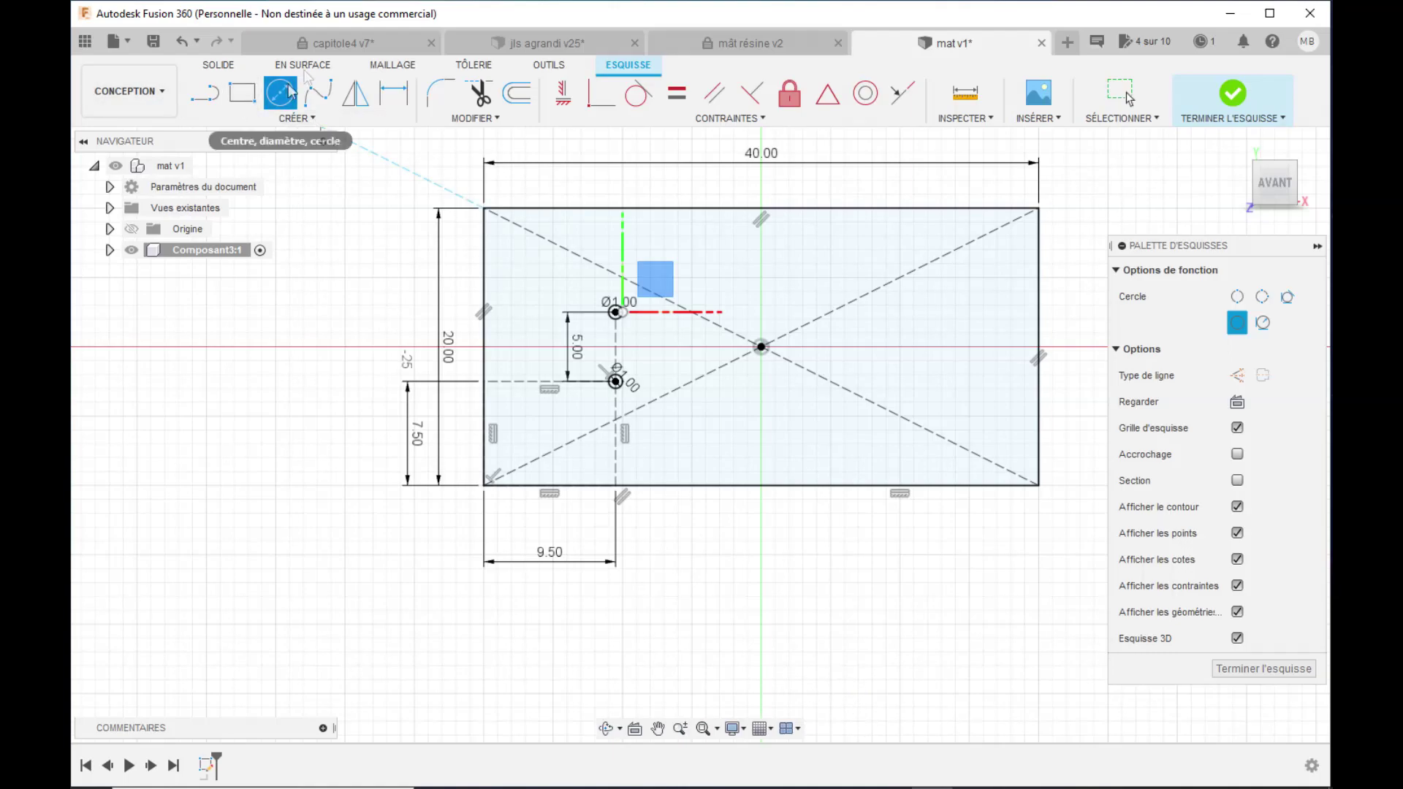
# - Extrude the large rectangular profile, leaving out the two small circles, to a distance of 1 mm
pyautogui.click(219, 65)
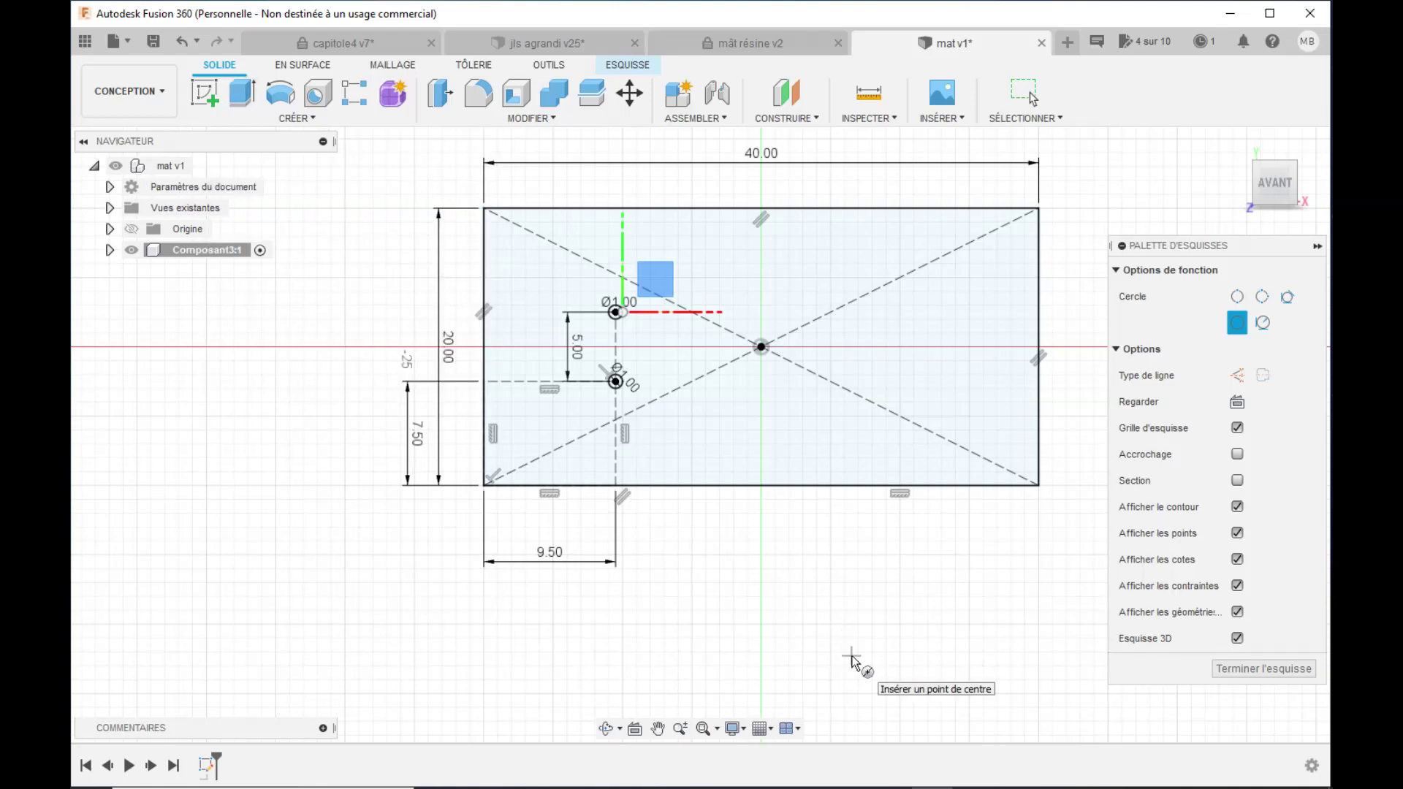
pyautogui.press('e')
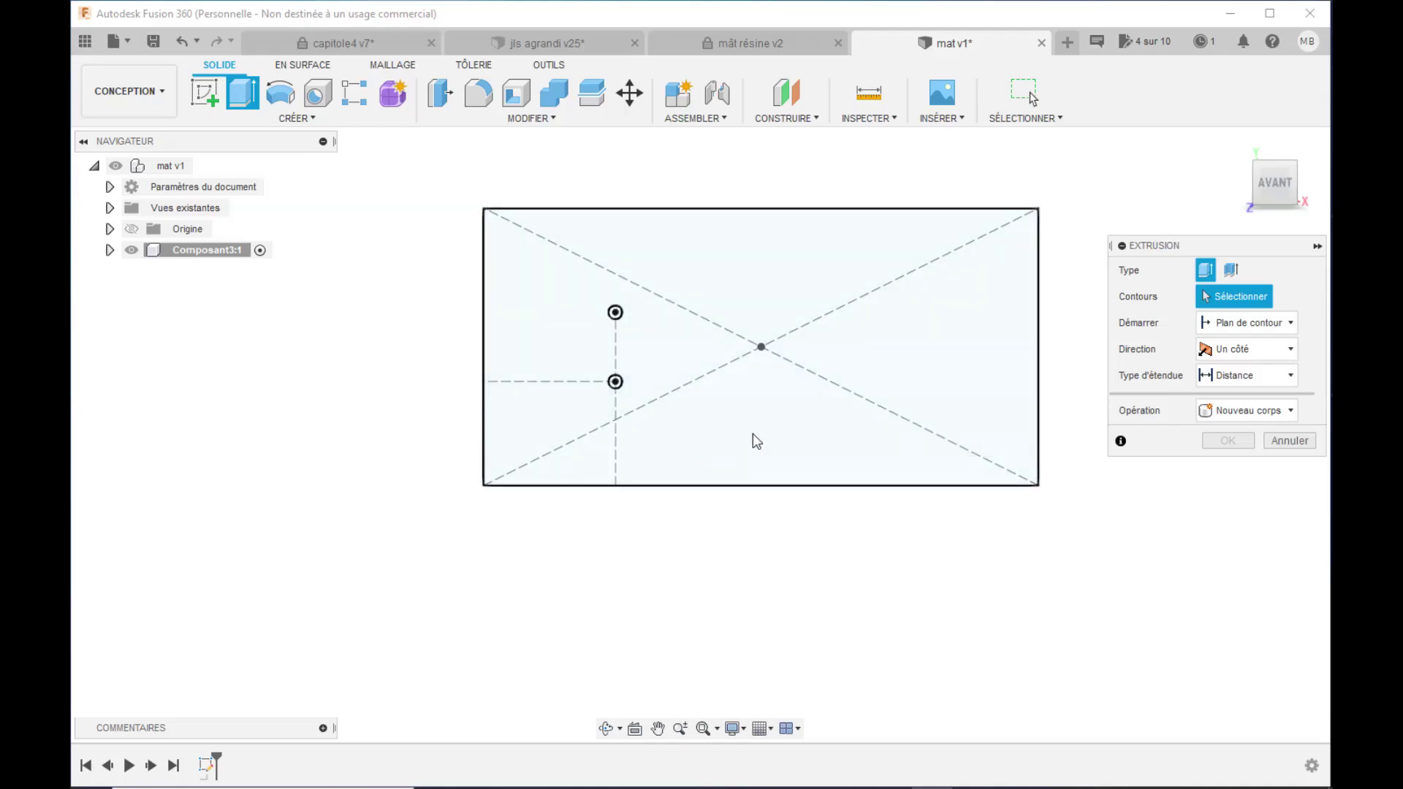
pyautogui.click(774, 443)
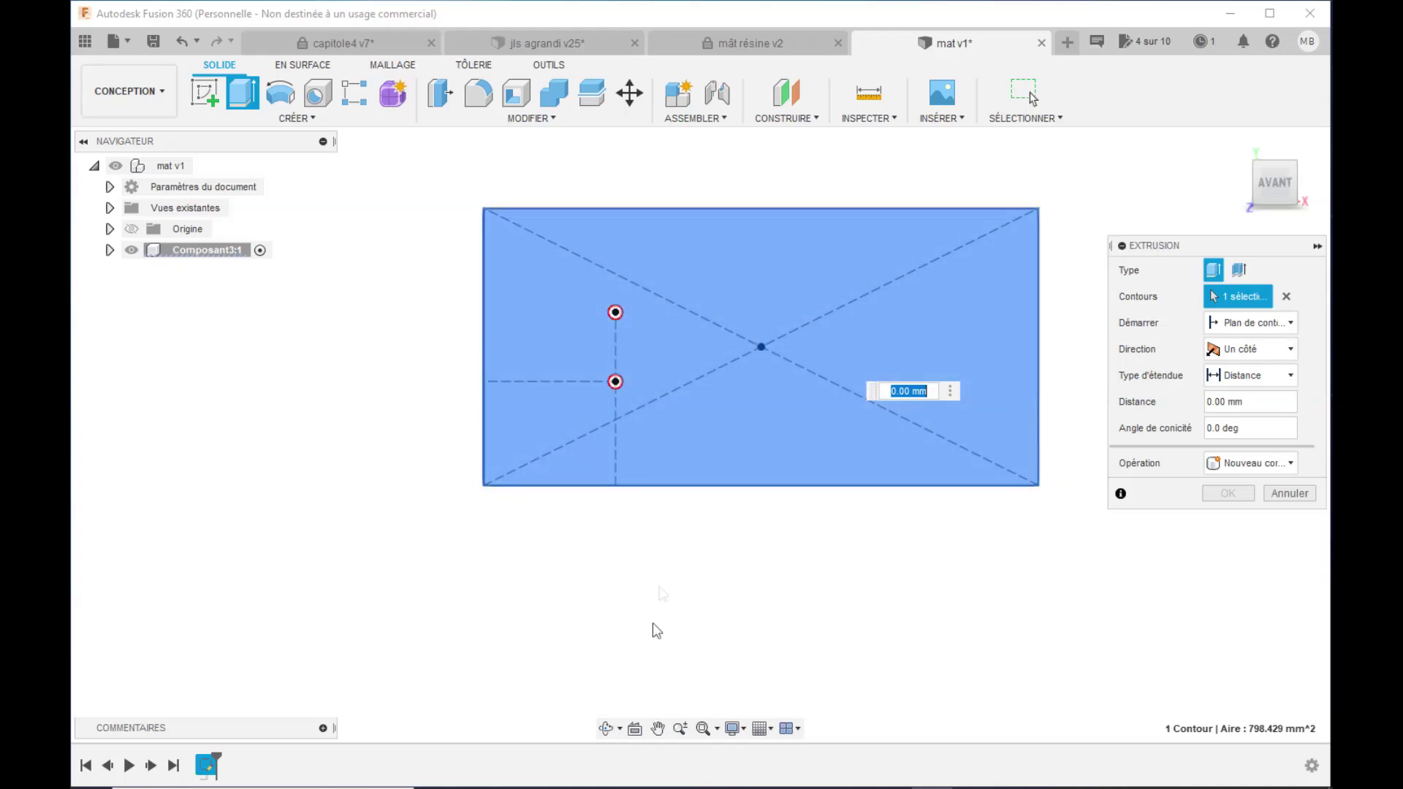
pyautogui.click(606, 730)
pyautogui.moveTo(660, 613)
pyautogui.mouseDown()
pyautogui.moveTo(635, 567)
pyautogui.moveTo(620, 567)
pyautogui.moveTo(632, 534)
pyautogui.mouseUp()
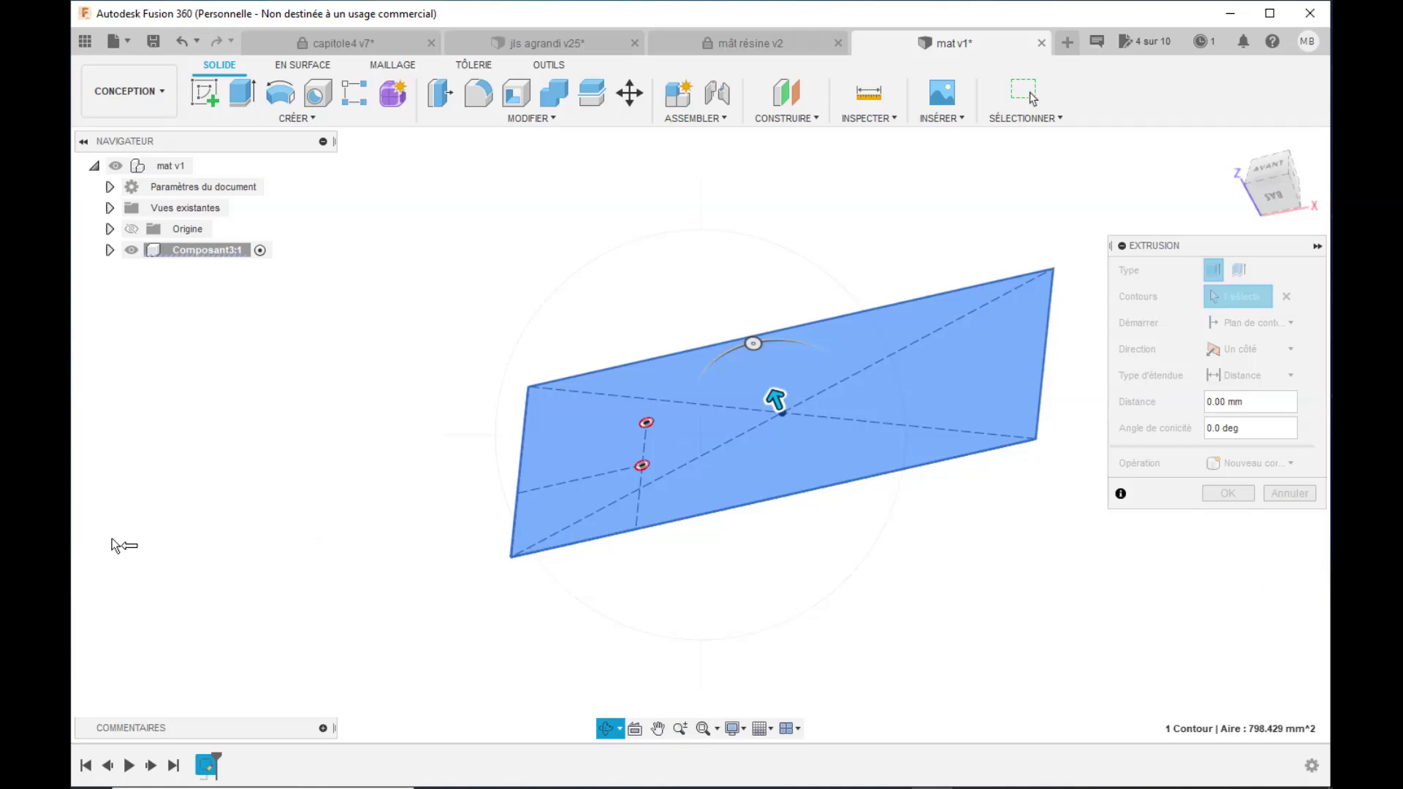
pyautogui.press('Escape')
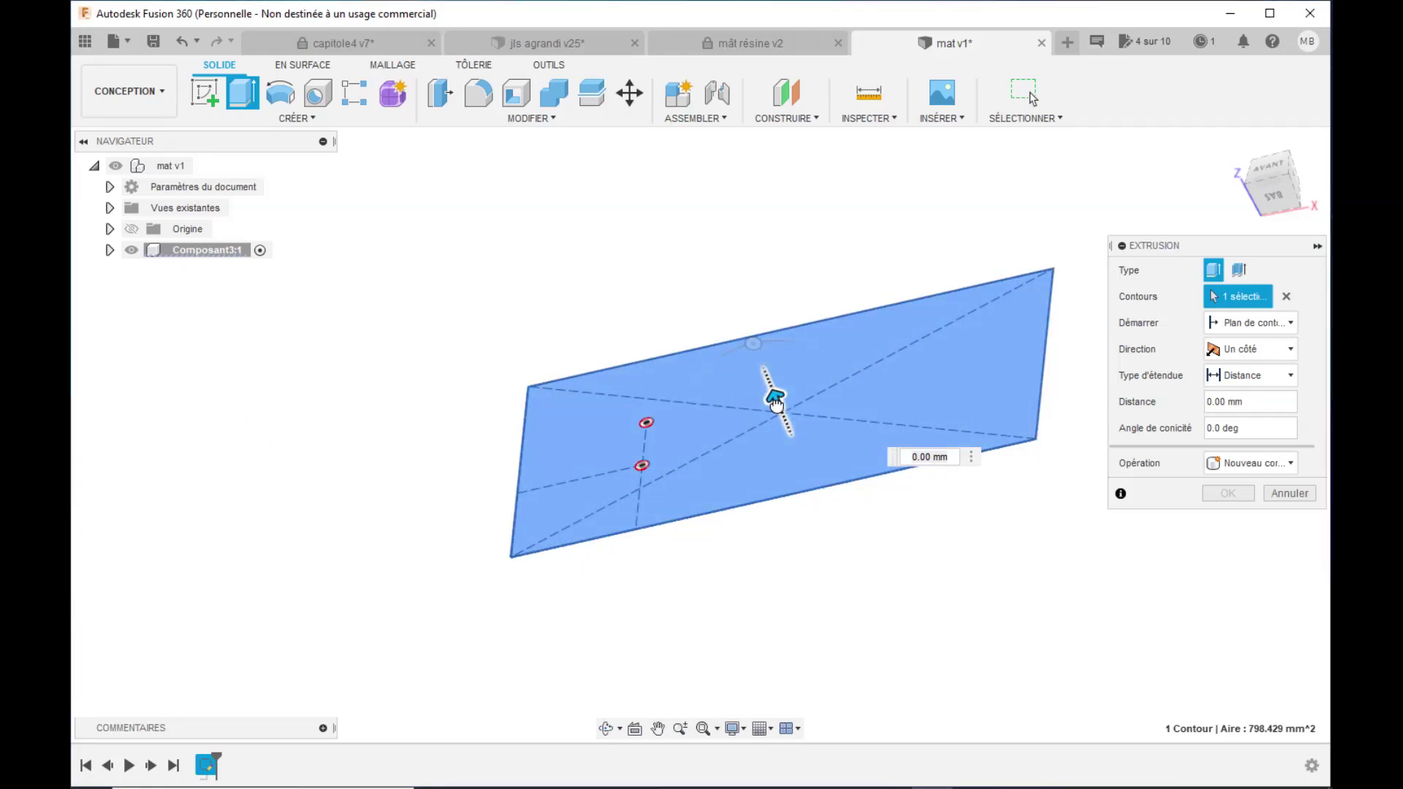
pyautogui.moveTo(773, 402); pyautogui.dragTo(769, 393)
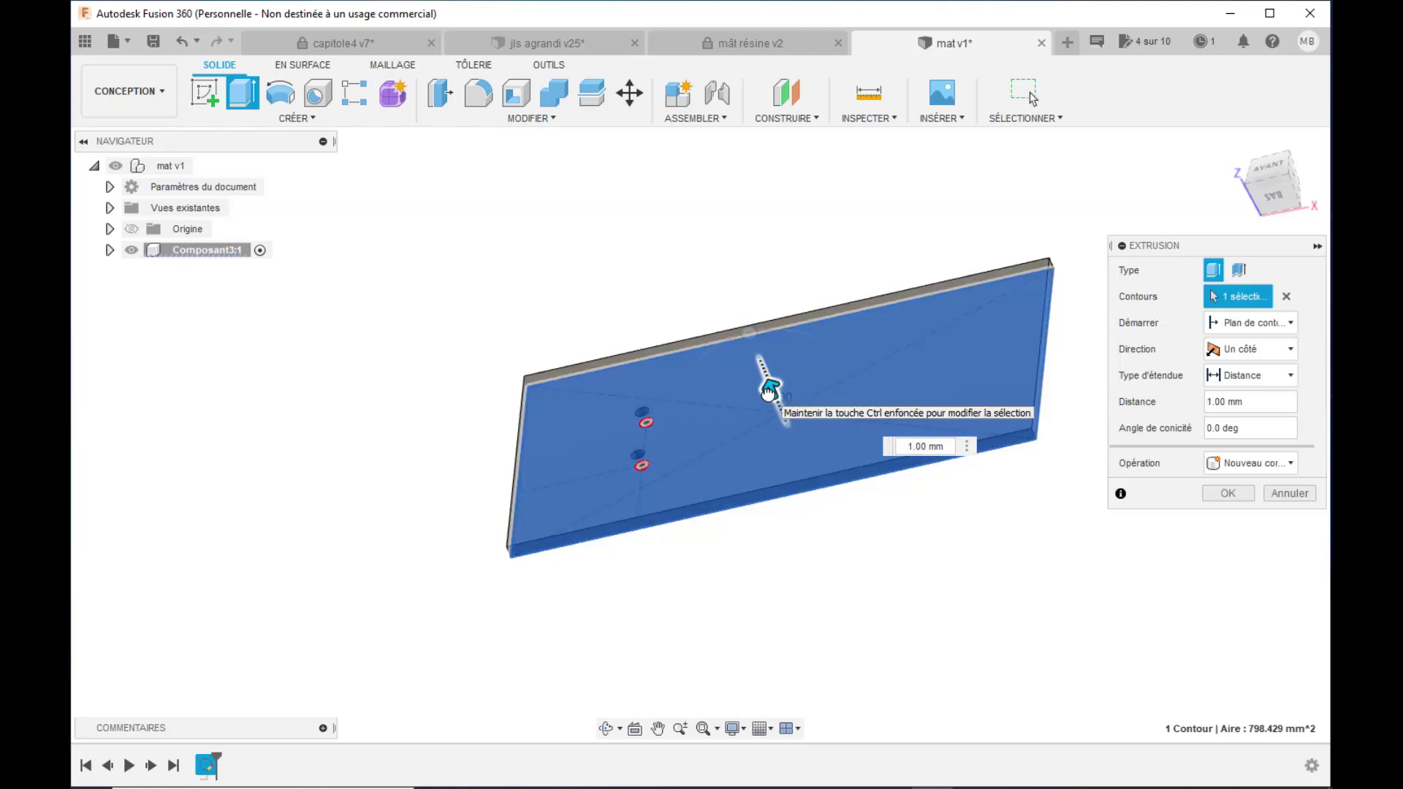
pyautogui.click(919, 446)
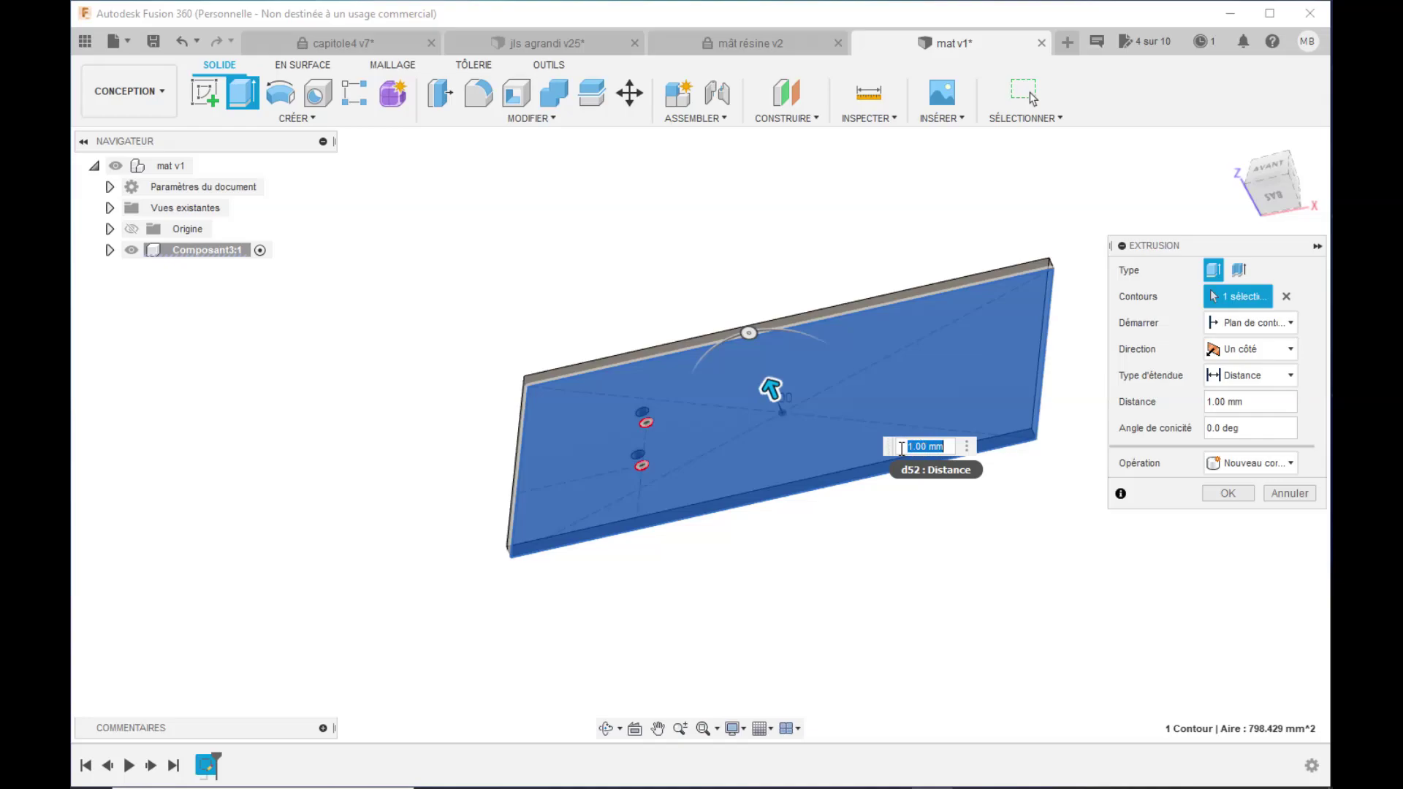
pyautogui.moveTo(767, 390); pyautogui.dragTo(756, 358)
pyautogui.click(1261, 401)
pyautogui.doubleClick(1243, 403)
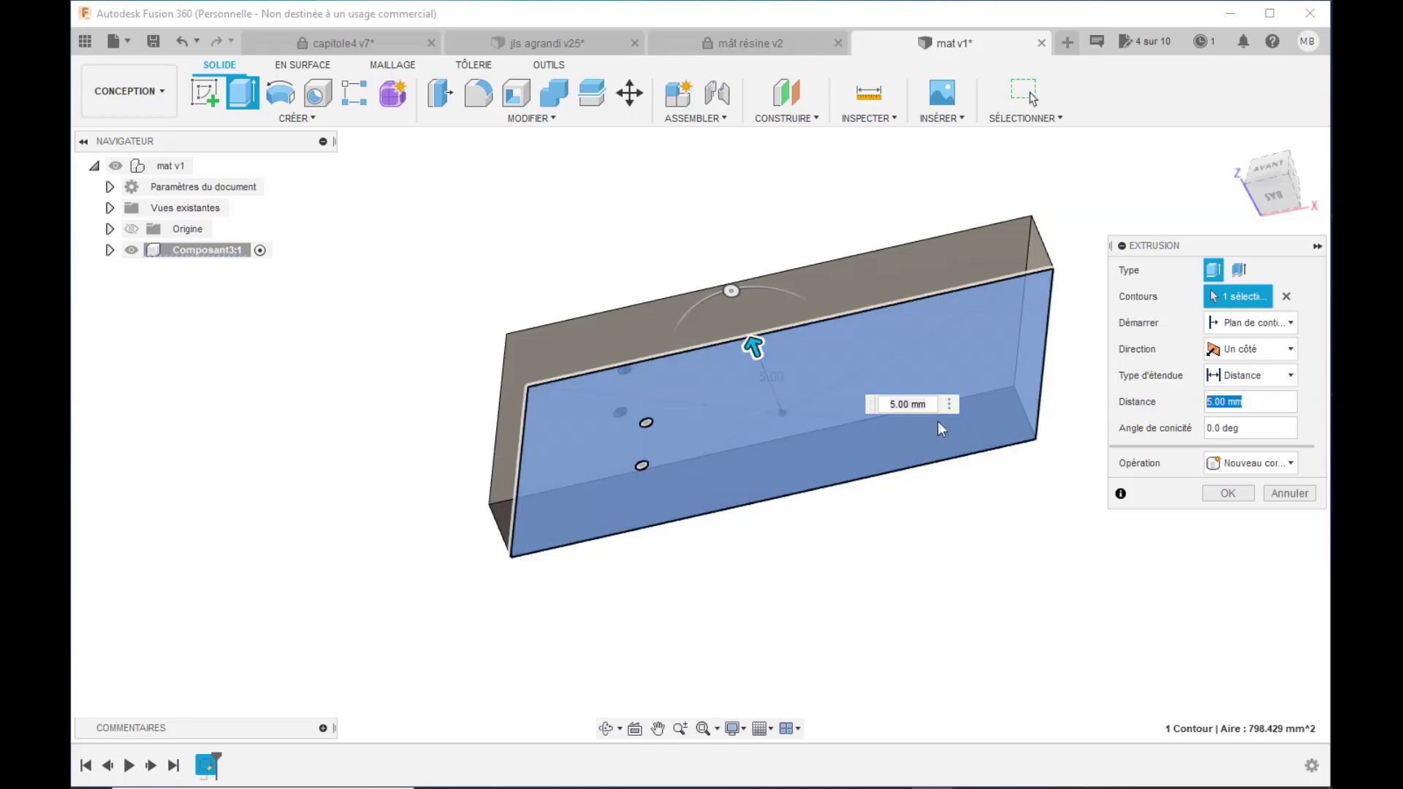
pyautogui.write('1')
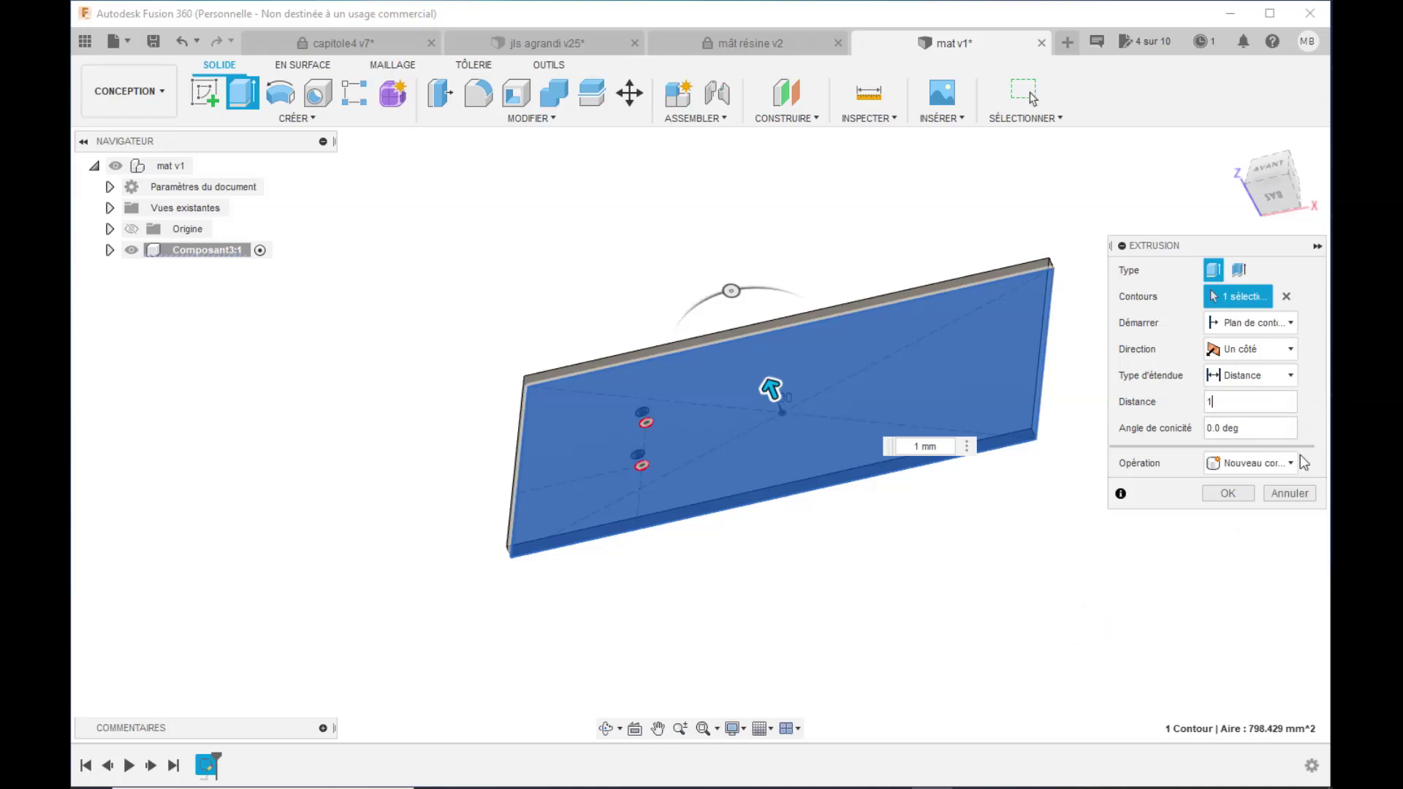
# - Set the plate extrusion's operation to Joindre and confirm it
pyautogui.click(1283, 461)
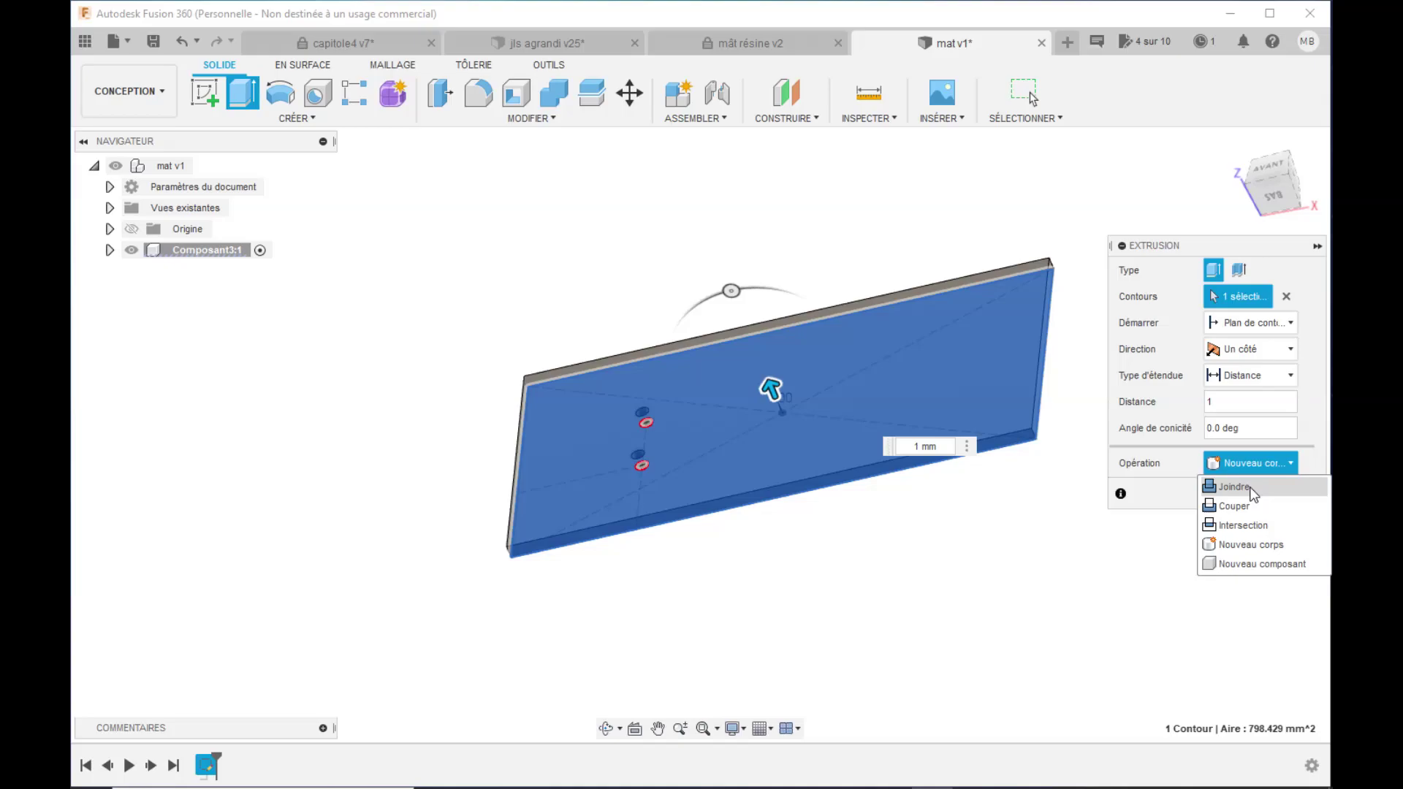
pyautogui.click(1250, 488)
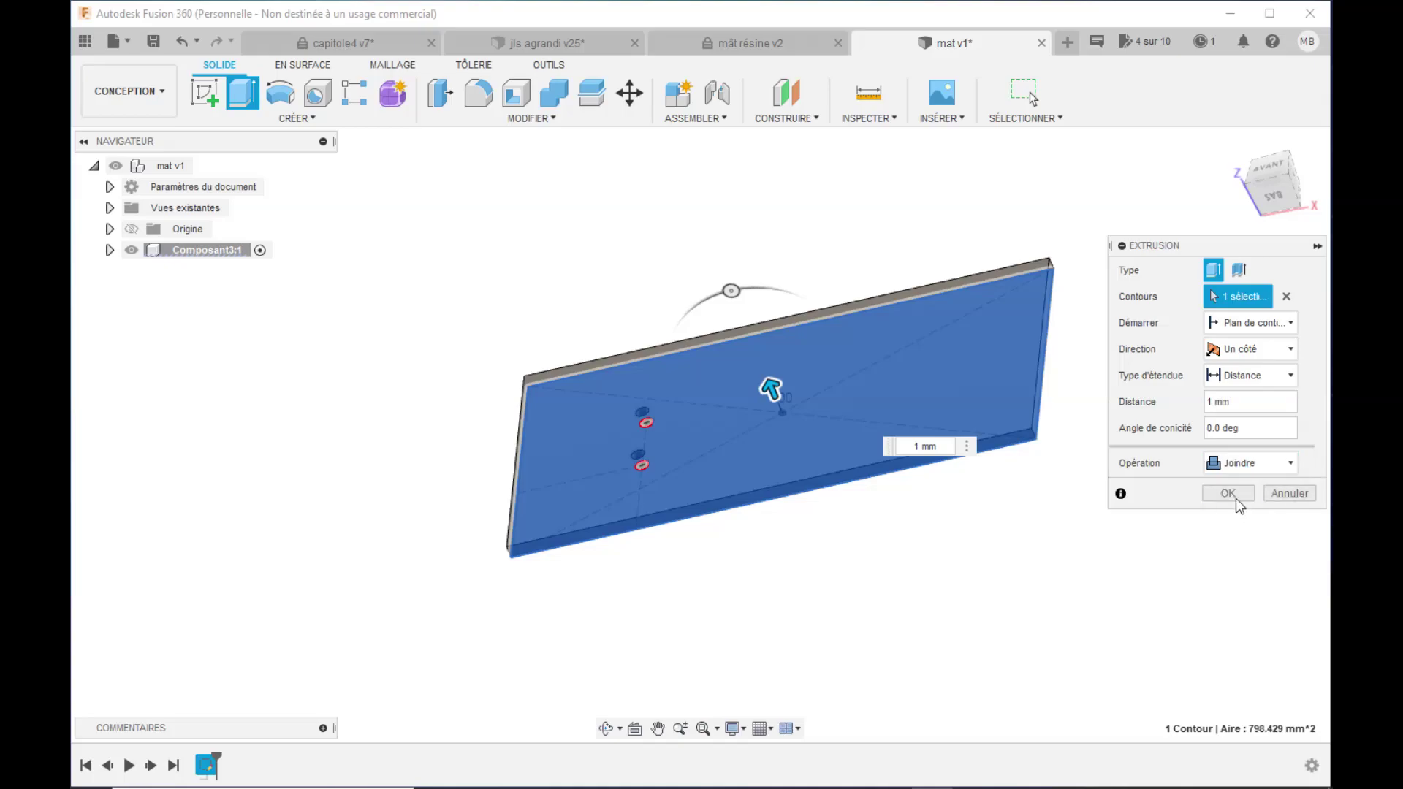
pyautogui.click(1231, 495)
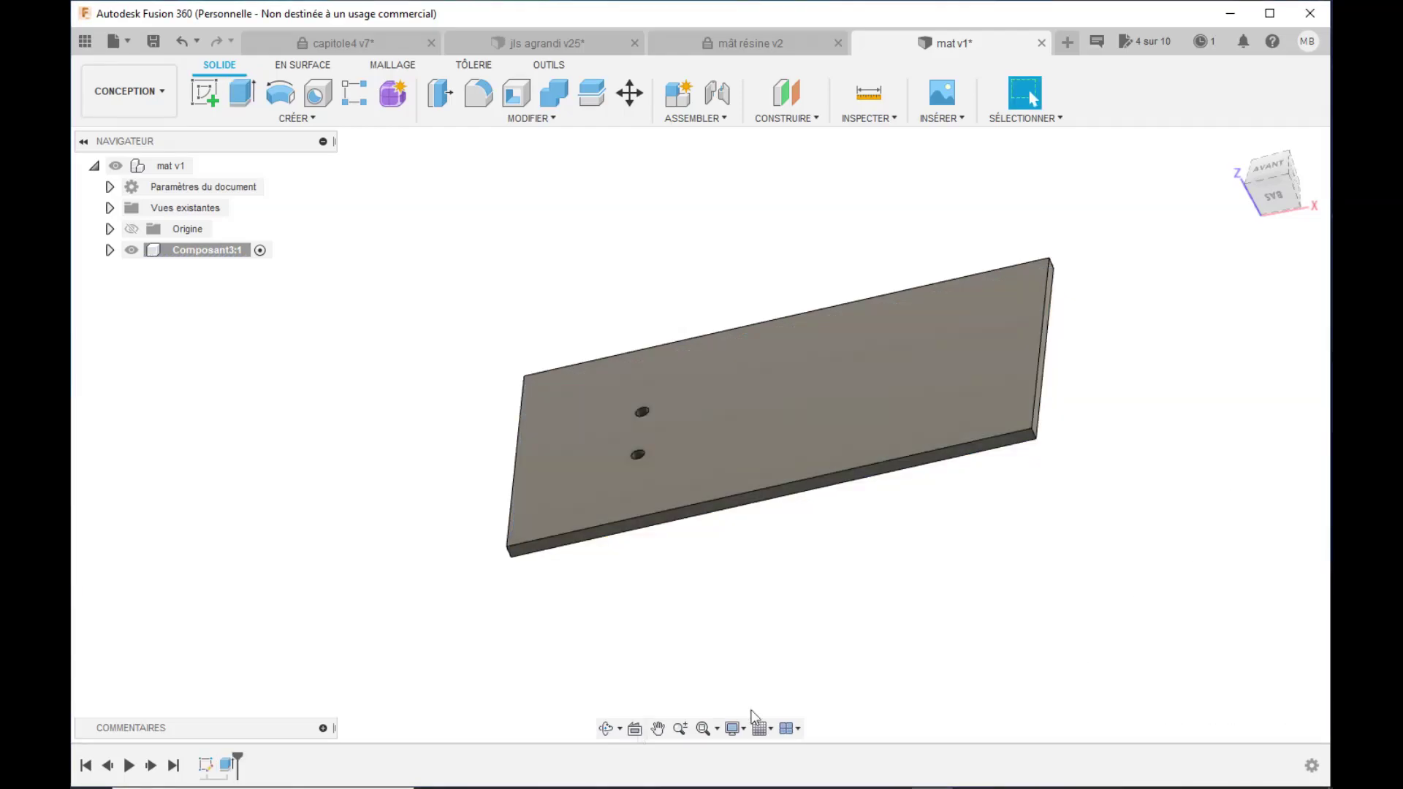
# - Create a new sketch on the plate's large front face and view it from the front (AVANT)
pyautogui.click(606, 729)
pyautogui.moveTo(703, 531); pyautogui.dragTo(708, 570)
pyautogui.scroll(-4, 863, 475)
pyautogui.scroll(2, 863, 473)
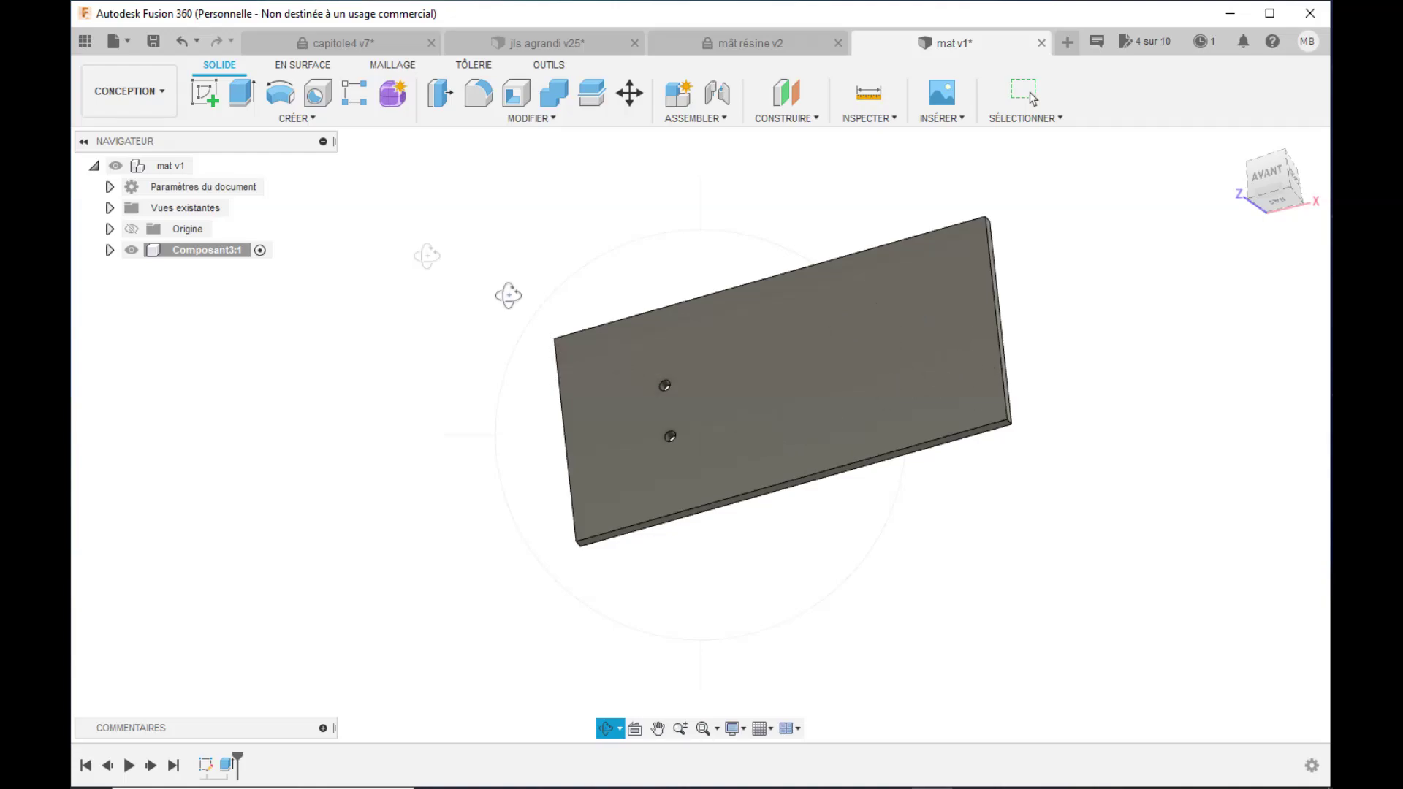
pyautogui.click(295, 118)
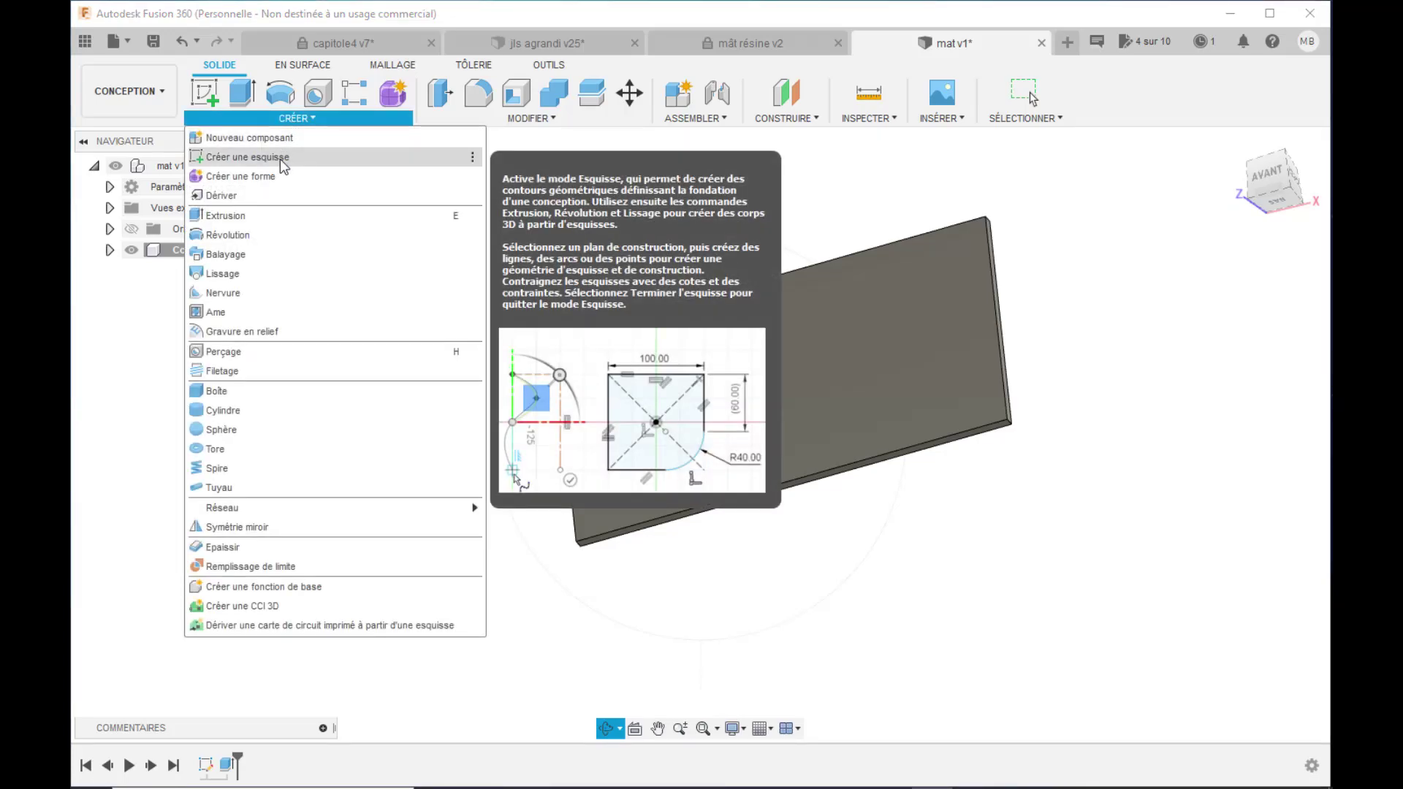
pyautogui.click(279, 159)
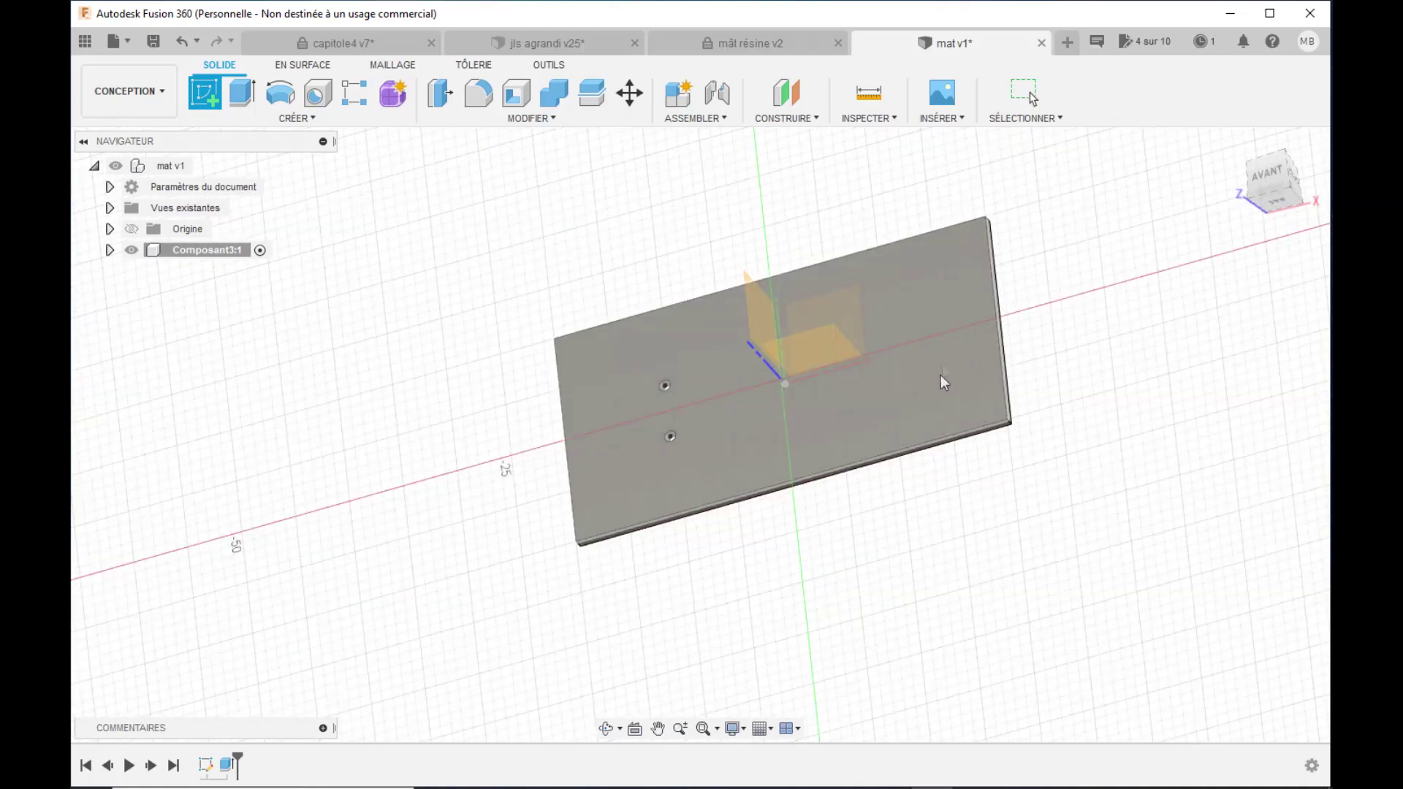
pyautogui.click(900, 354)
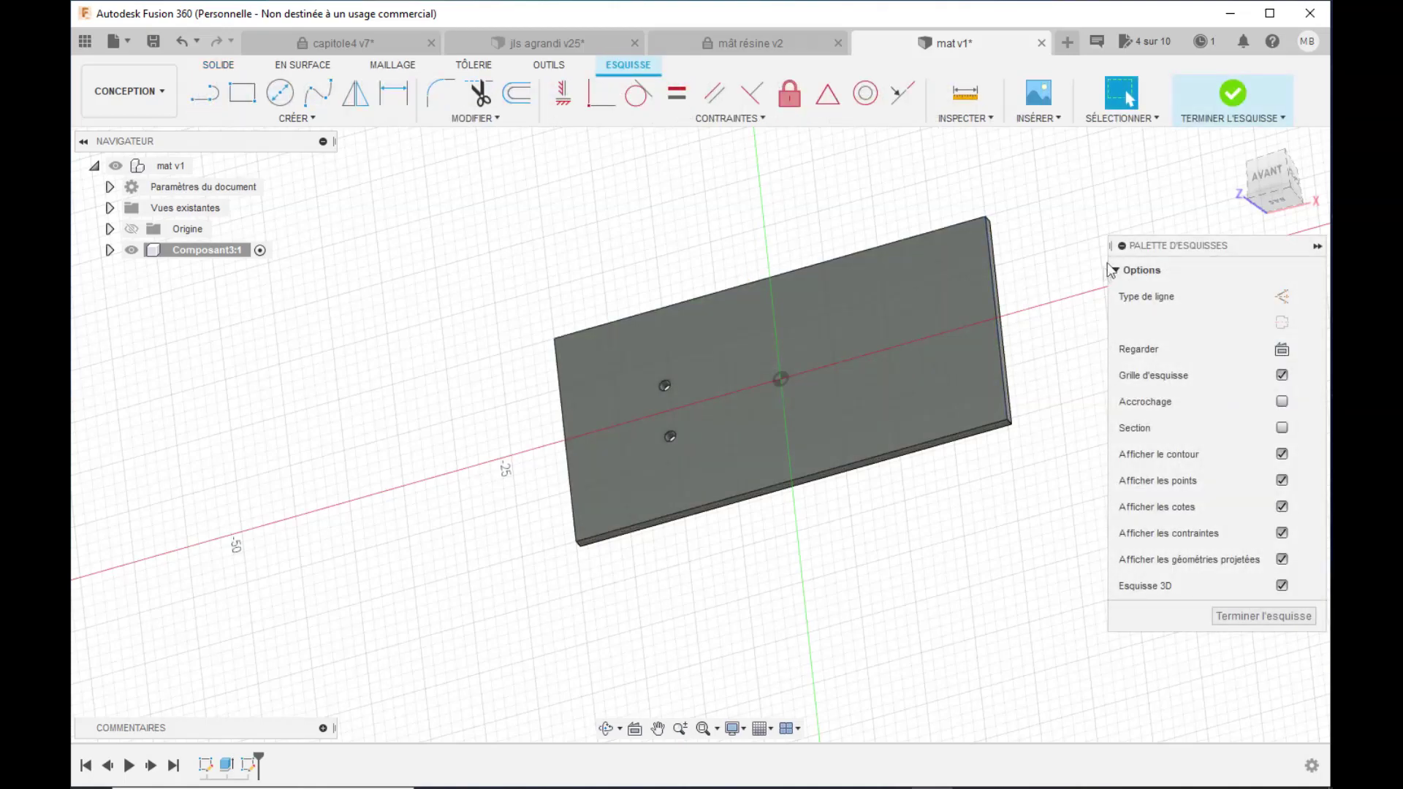
pyautogui.click(1268, 185)
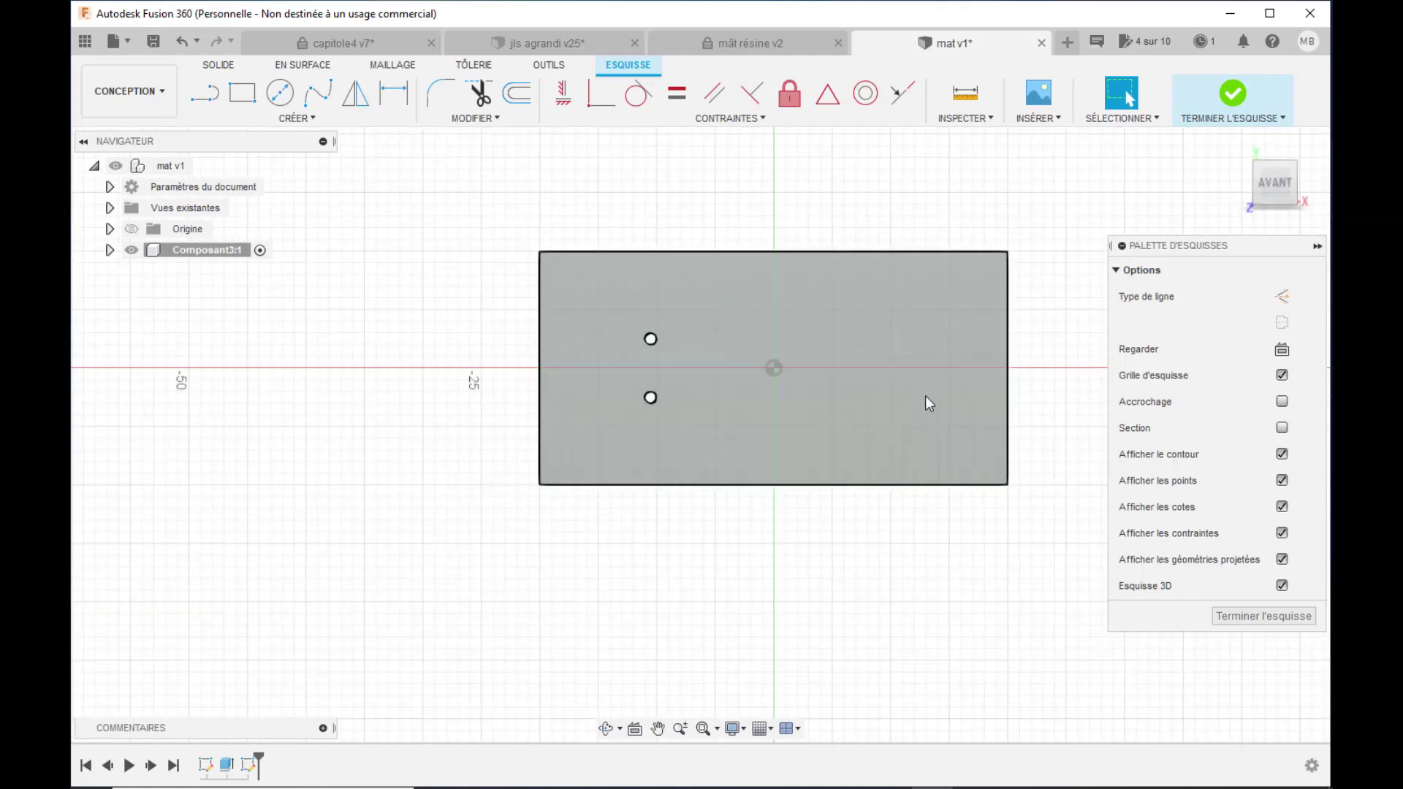
# - Draw a construction rectangle 3 mm wide and 5 mm high inside the plate, starting from its lower-right corner
pyautogui.scroll(-1, 1036, 350)
pyautogui.scroll(3, 1036, 351)
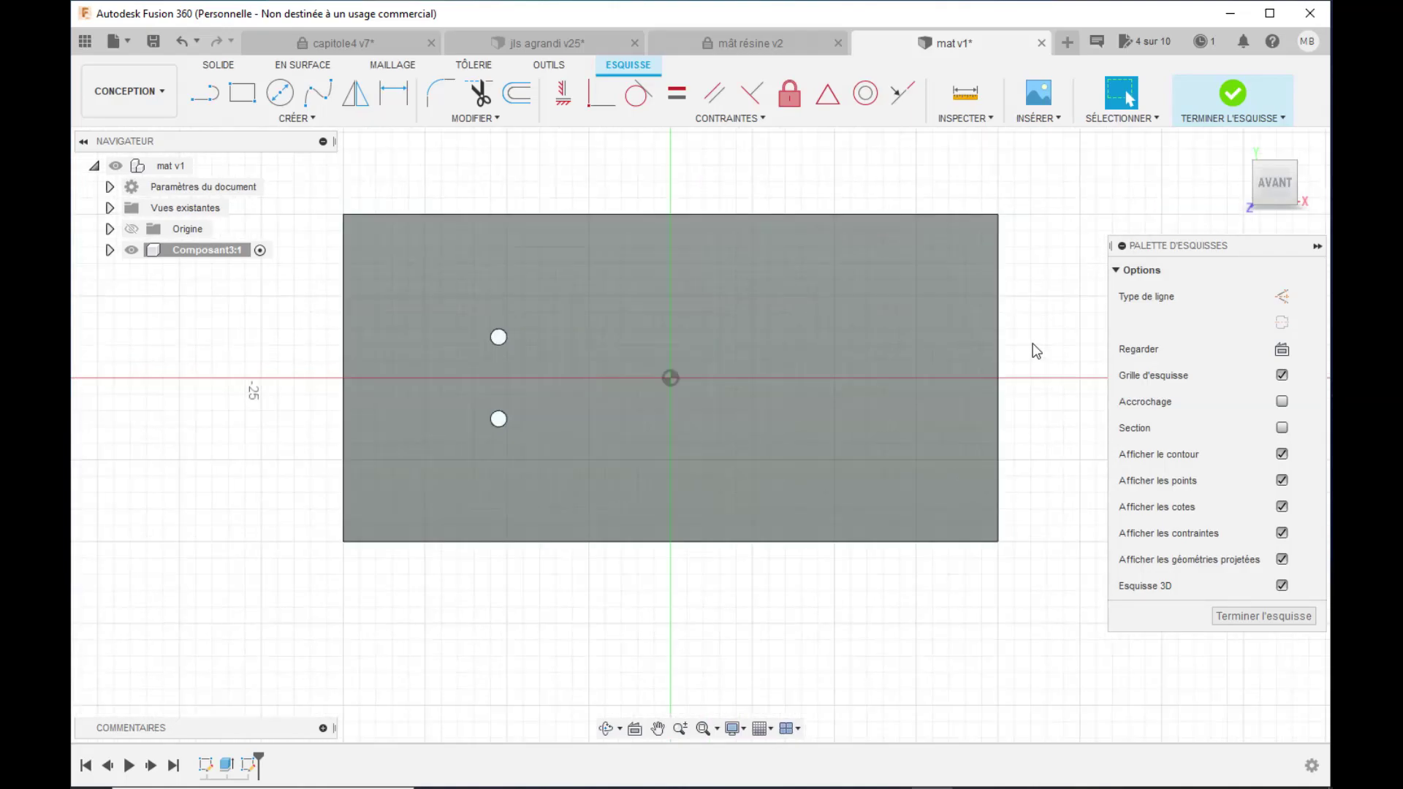
pyautogui.click(241, 101)
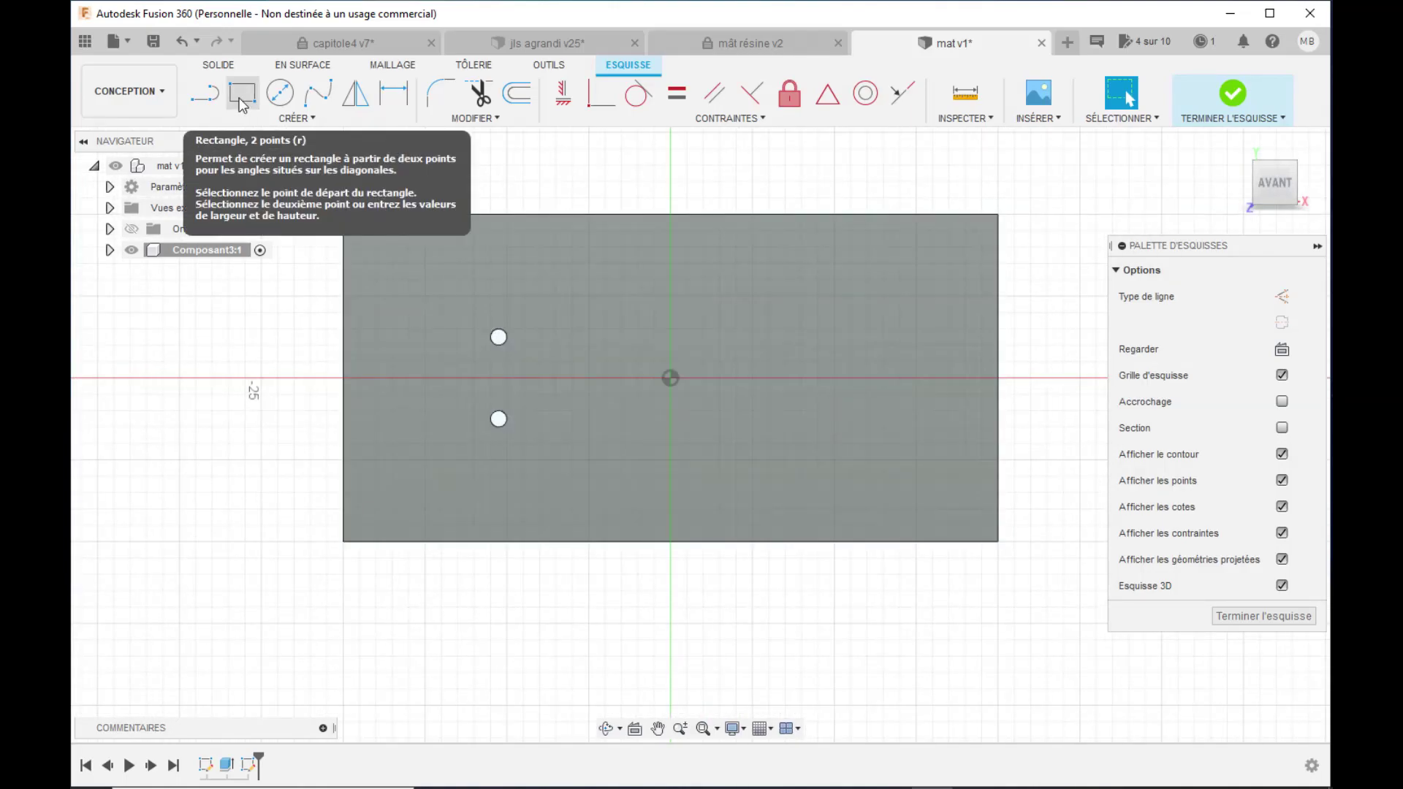
pyautogui.click(241, 95)
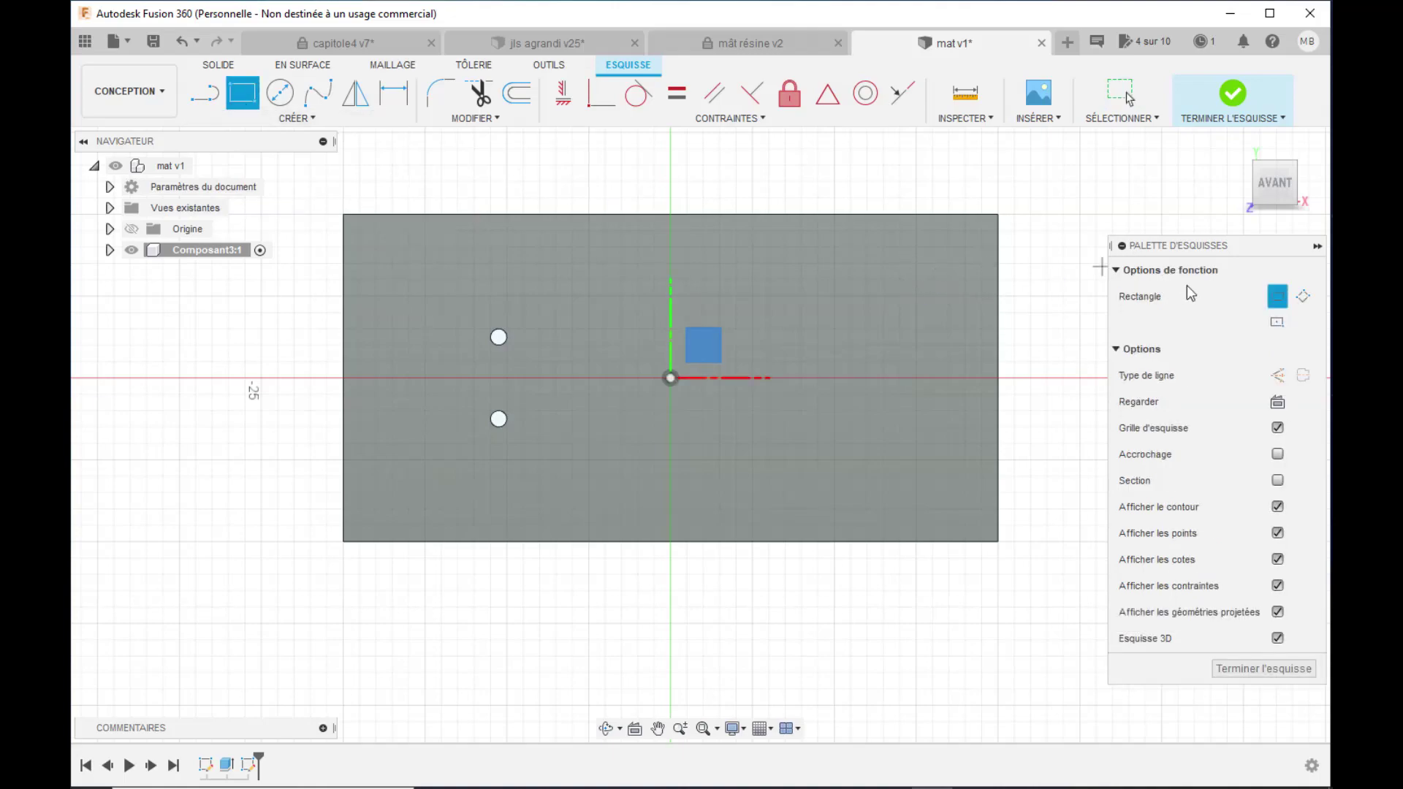
pyautogui.click(1278, 377)
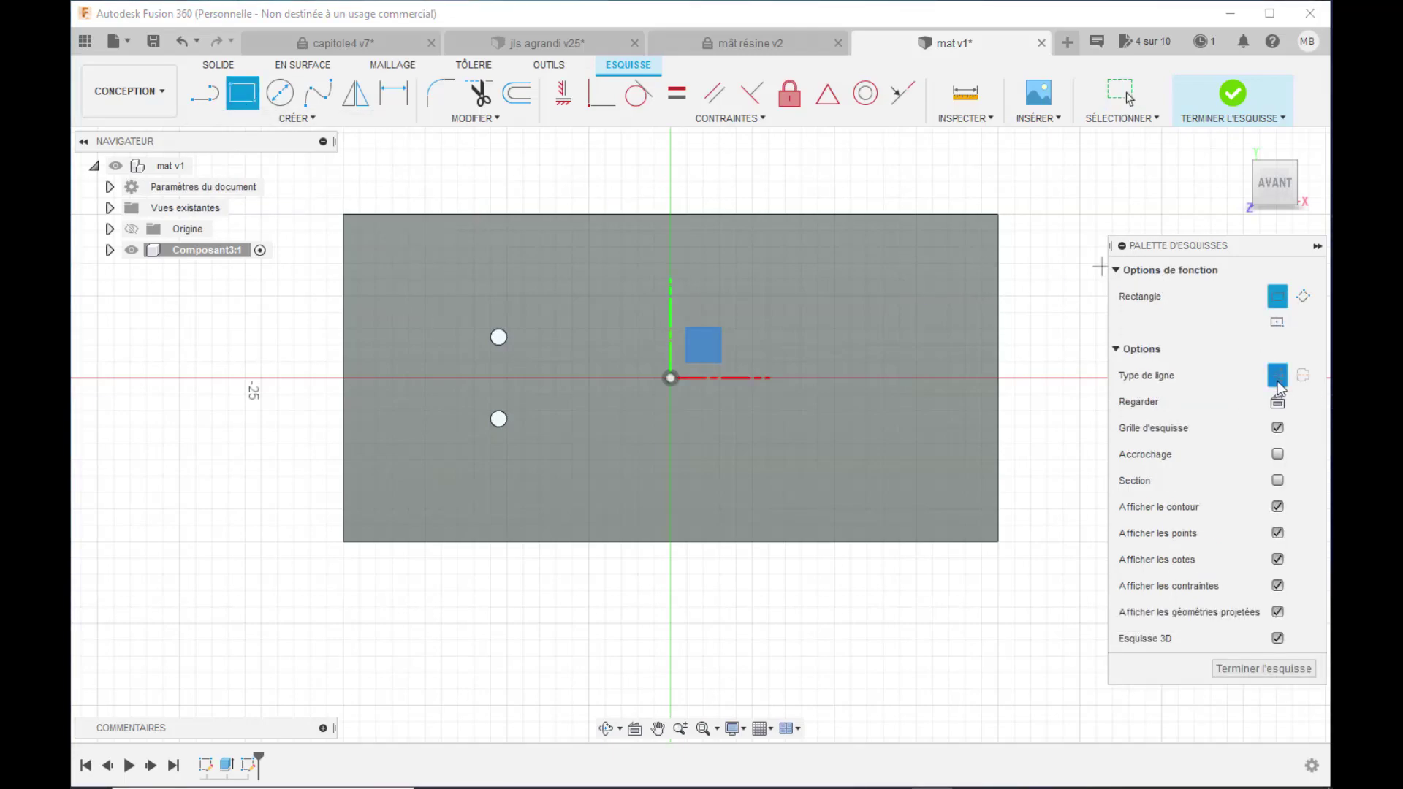
pyautogui.click(999, 543)
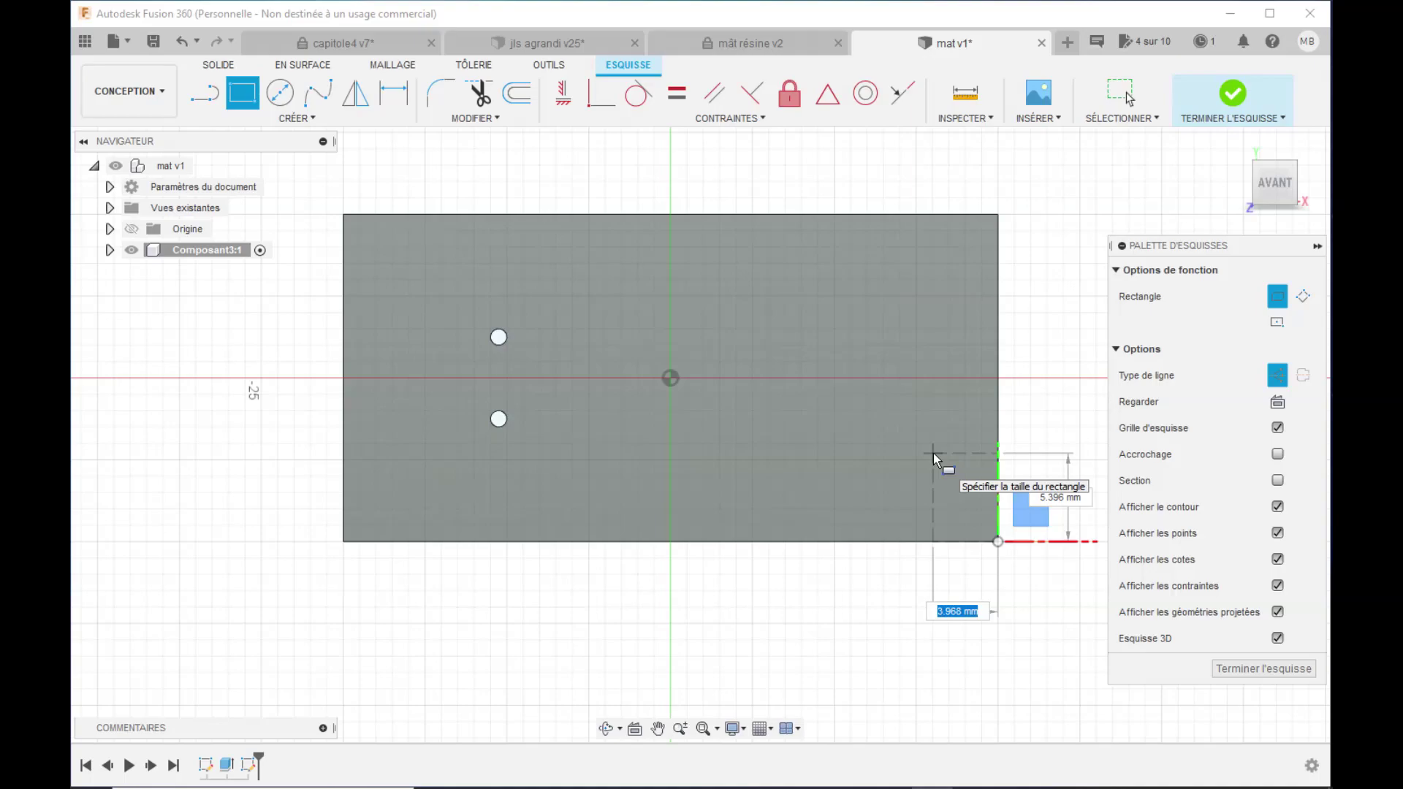
pyautogui.write('3')
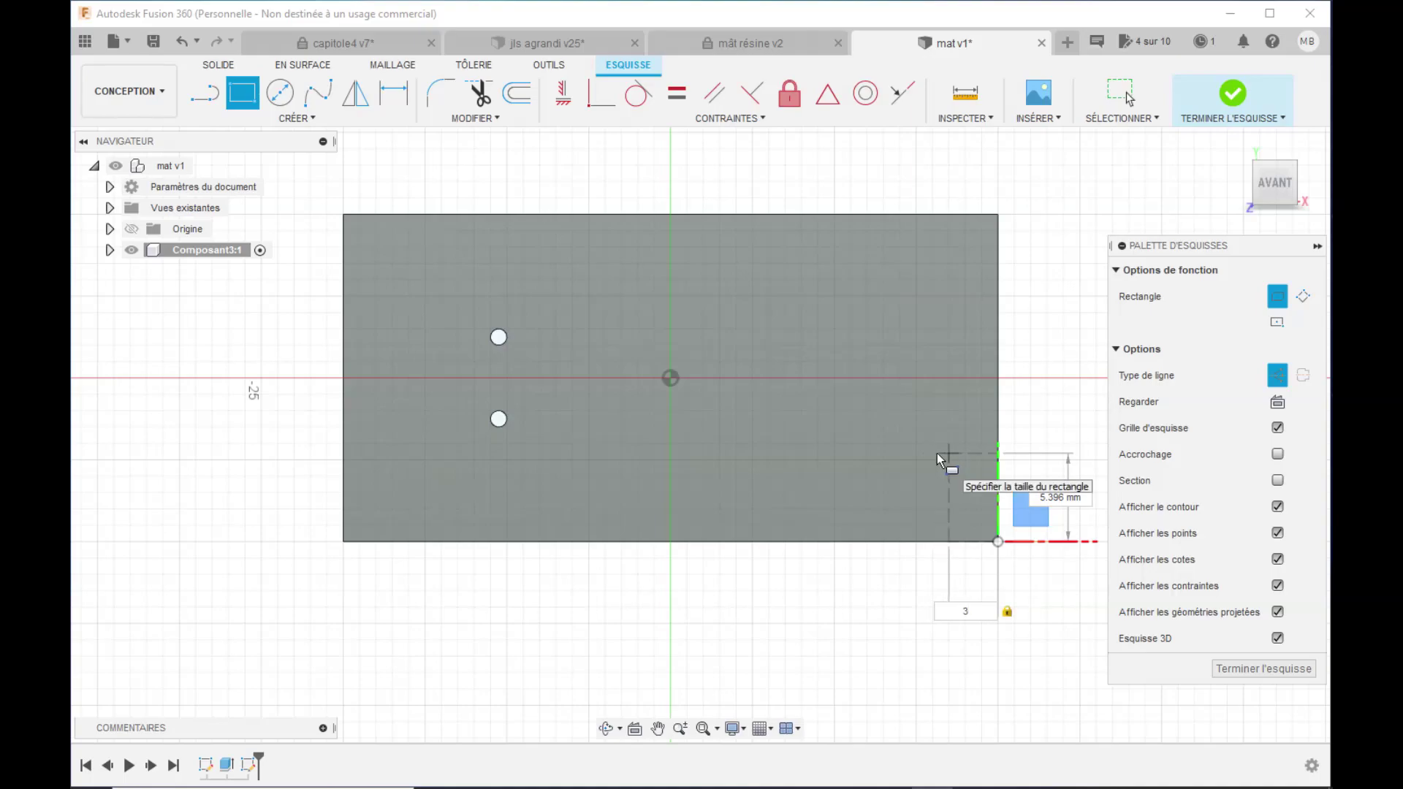
pyautogui.press('Tab')
pyautogui.write('5')
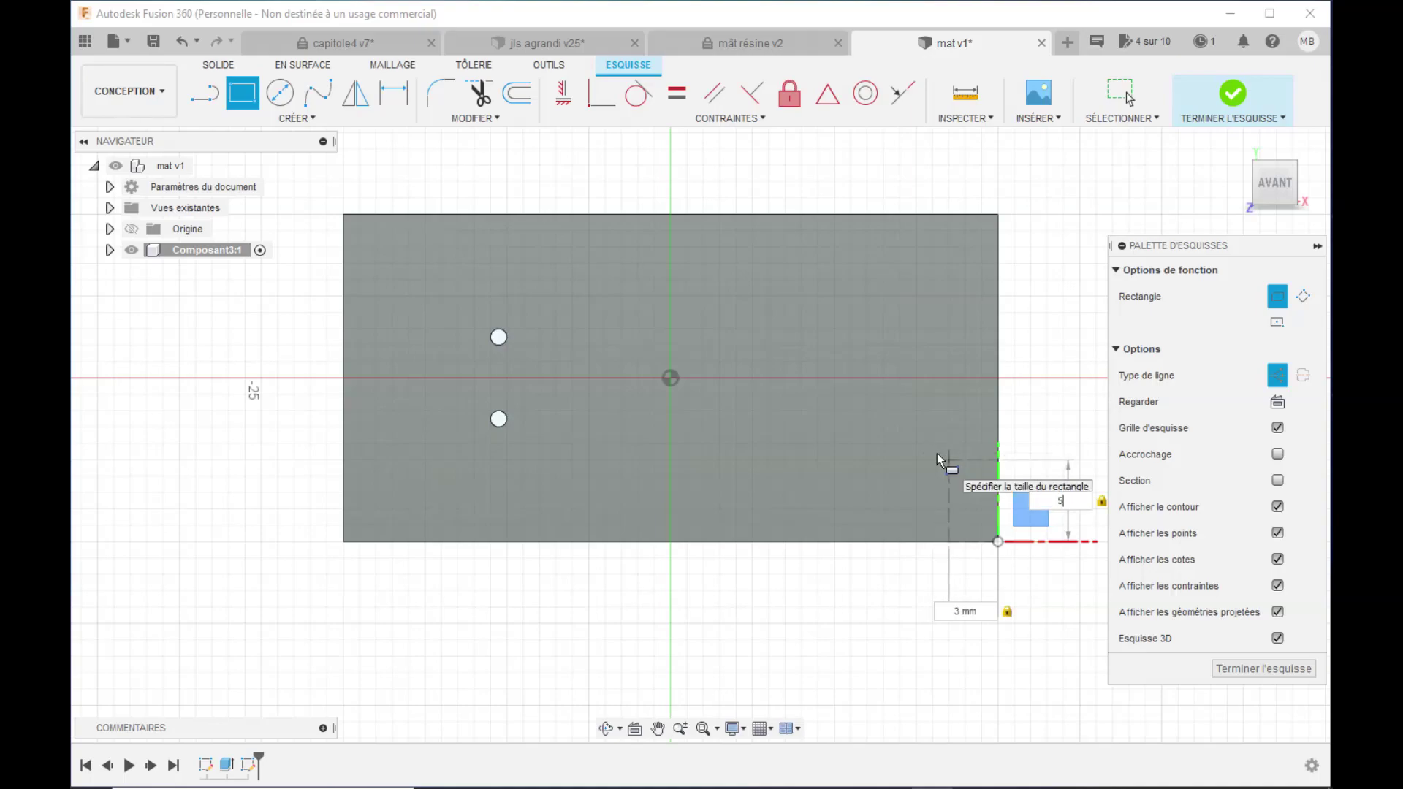
pyautogui.press('Return')
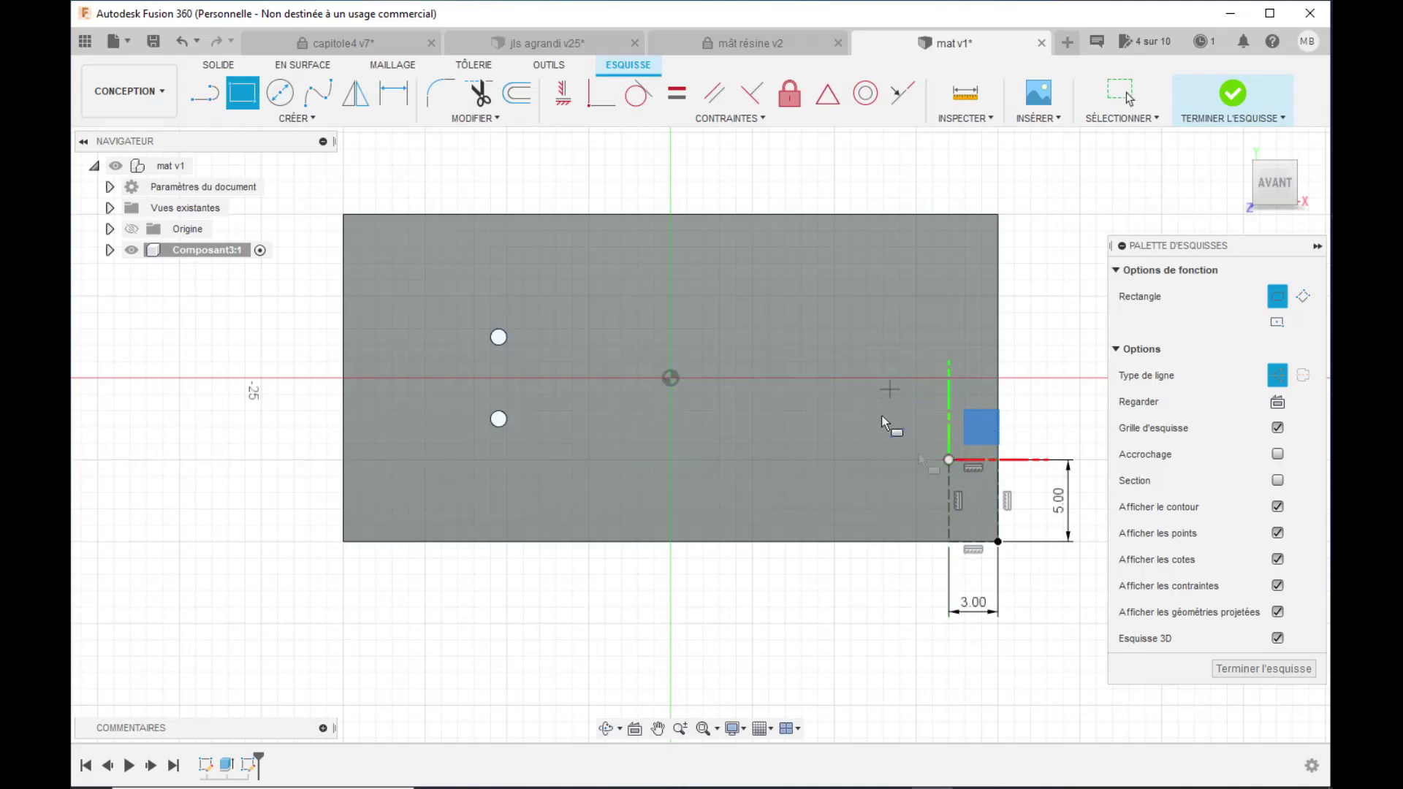
# - Draw a normal-line rectangle 12 mm wide and 10 mm high from the construction rectangle's upper-left corner, extending up and left, and end the rectangle command
pyautogui.click(1277, 376)
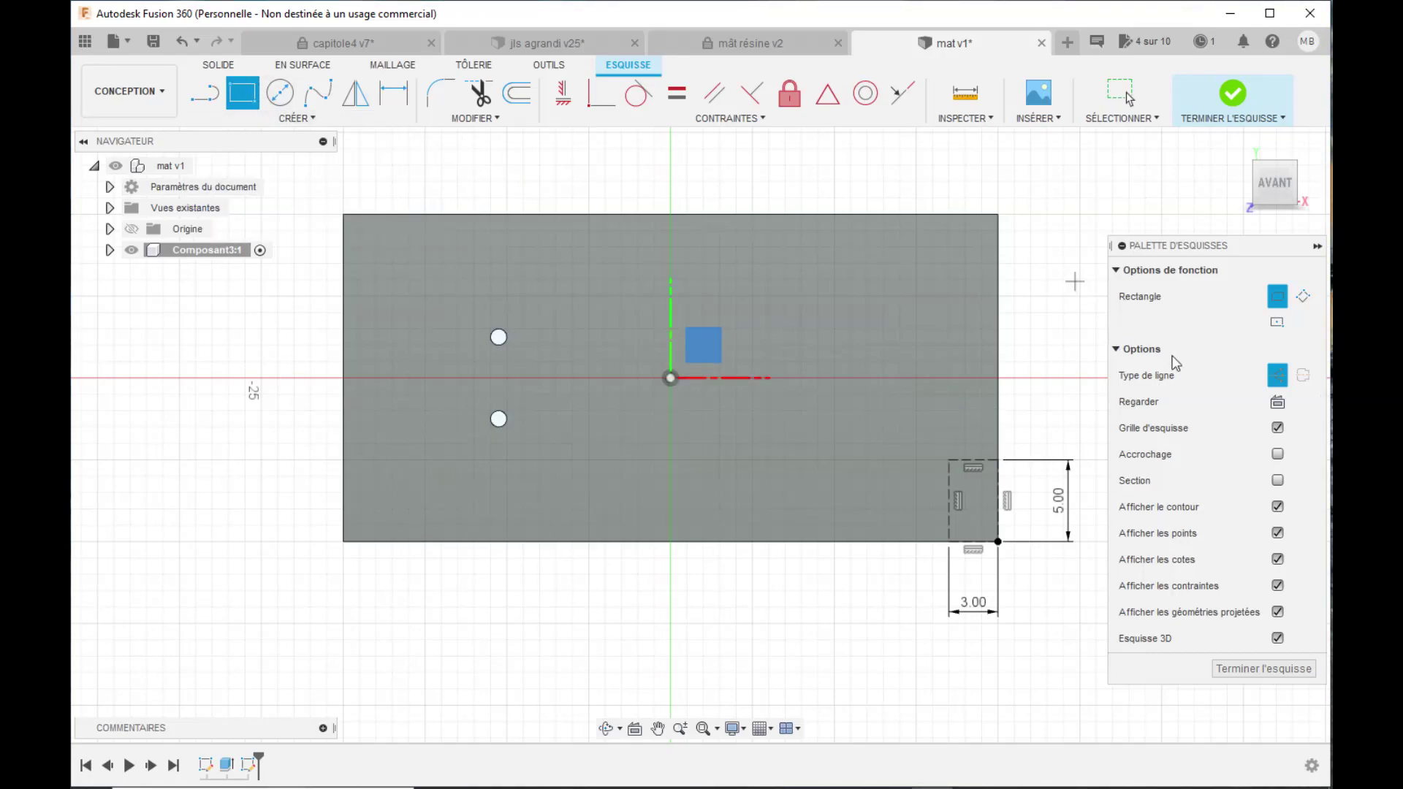
pyautogui.click(1277, 375)
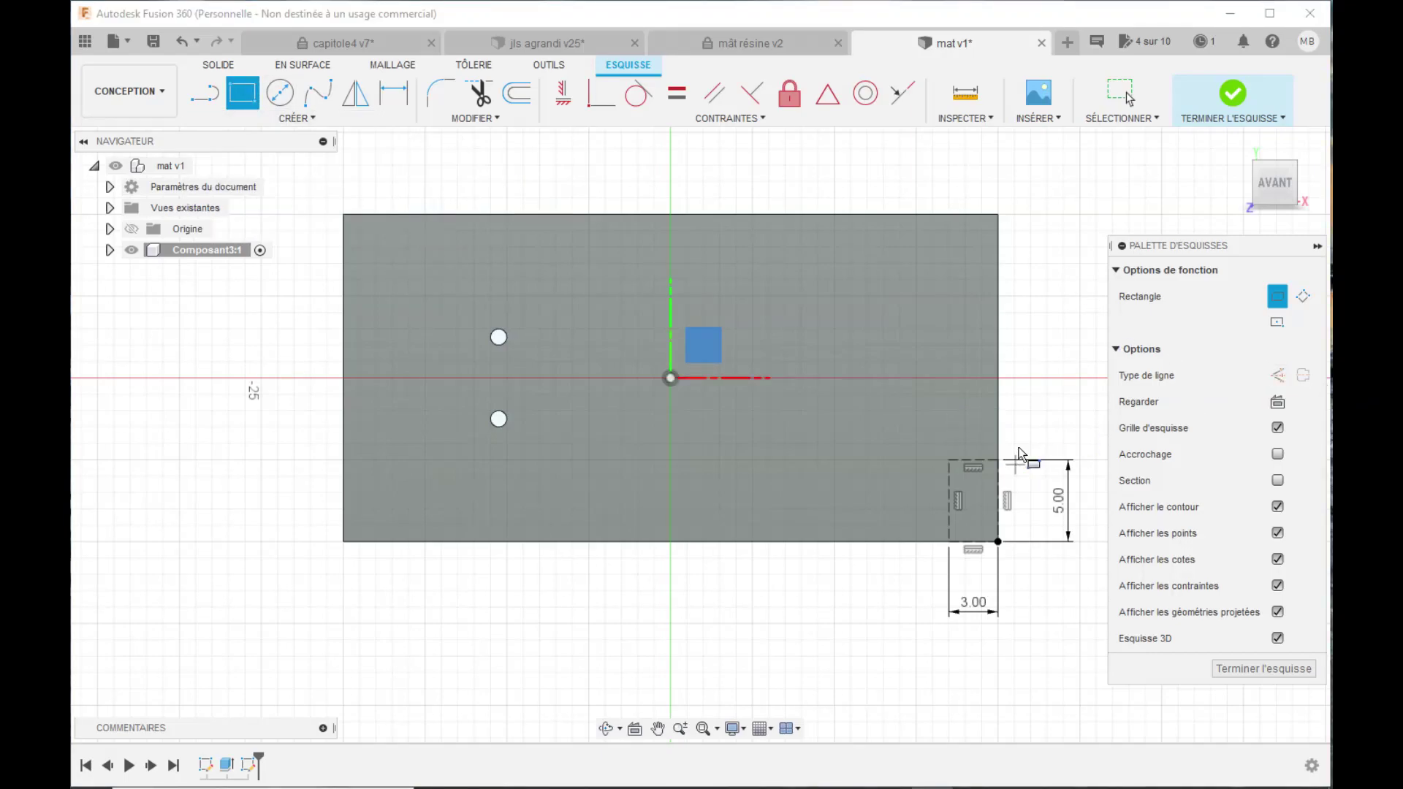
pyautogui.click(949, 460)
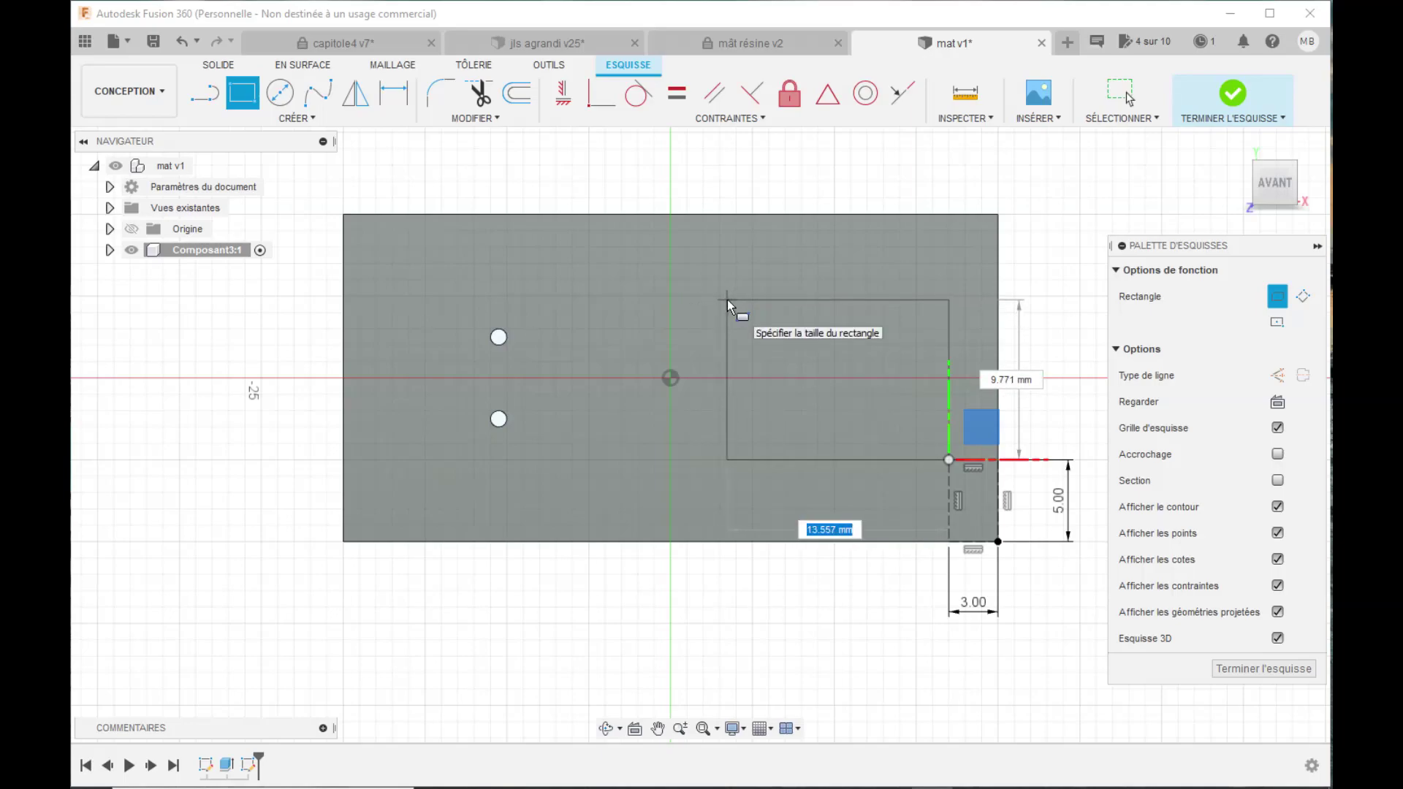
pyautogui.write('12')
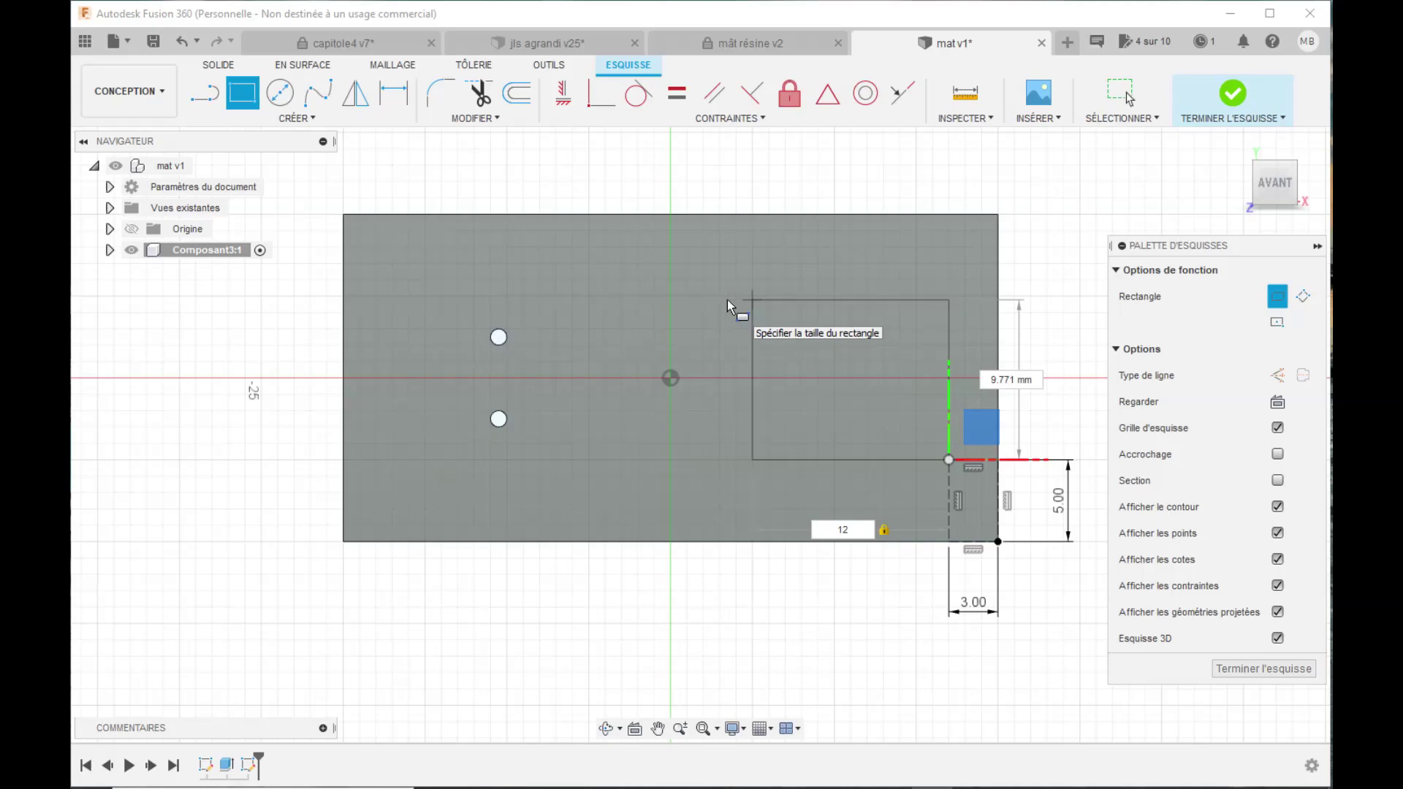
pyautogui.press('Tab')
pyautogui.write('10')
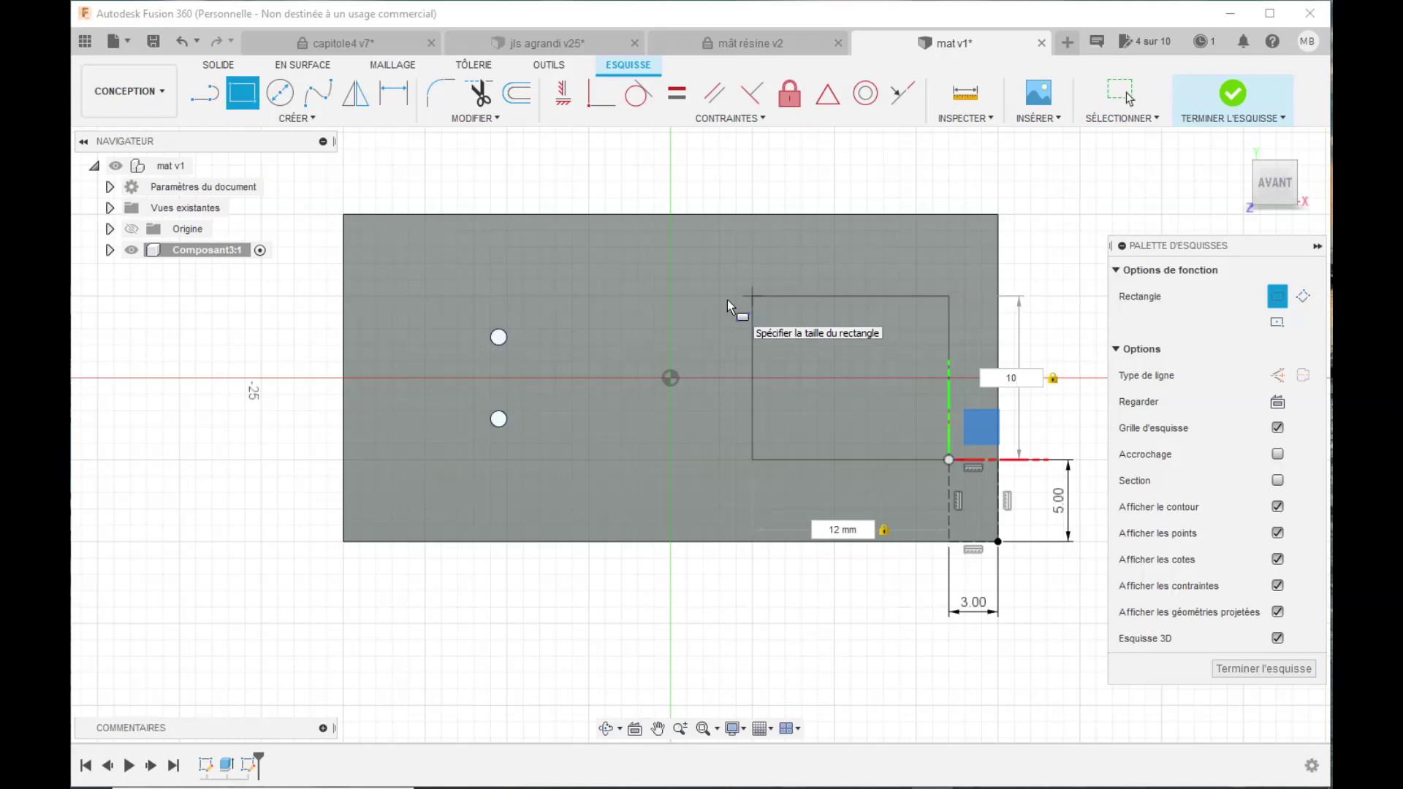
pyautogui.press('Return')
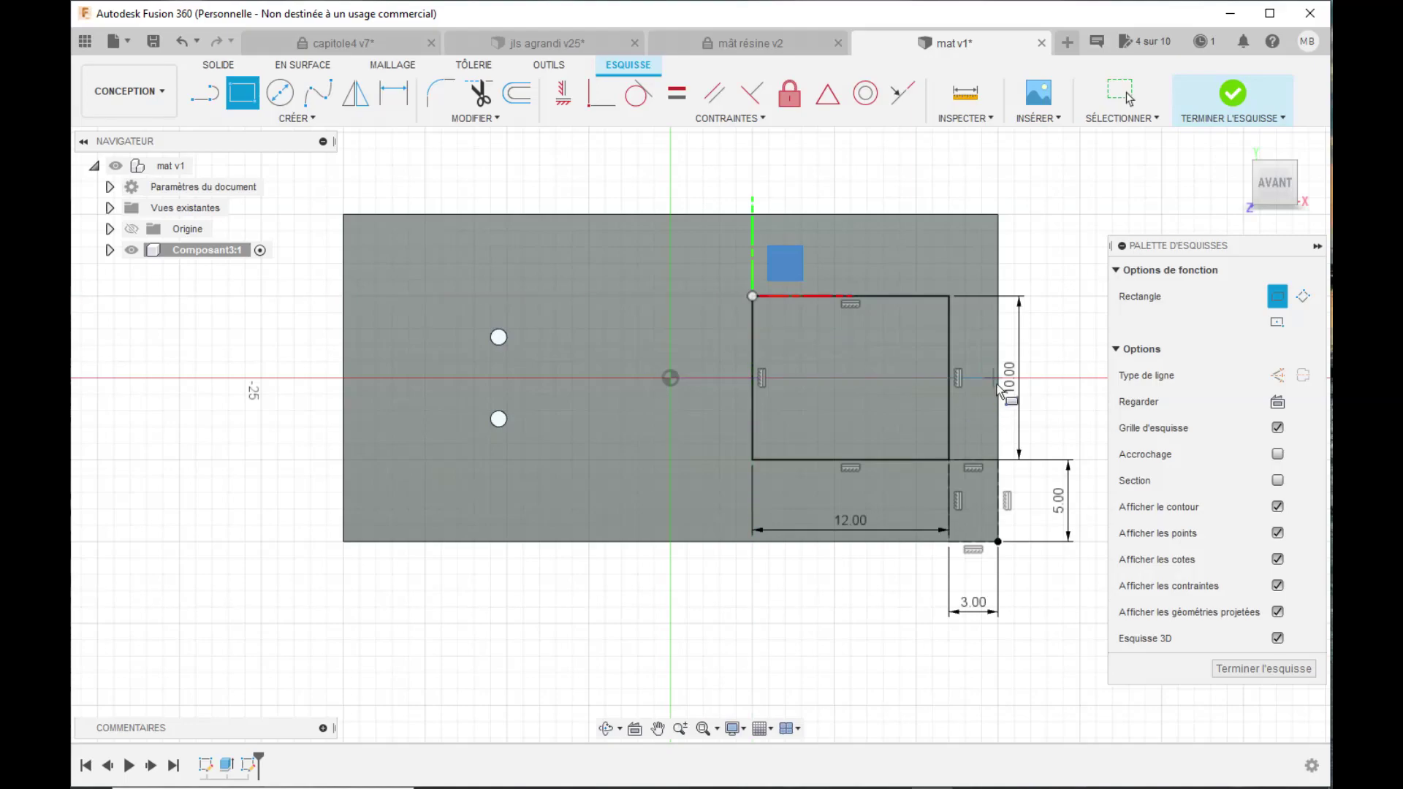
pyautogui.rightClick(1096, 192)
pyautogui.click(1145, 179)
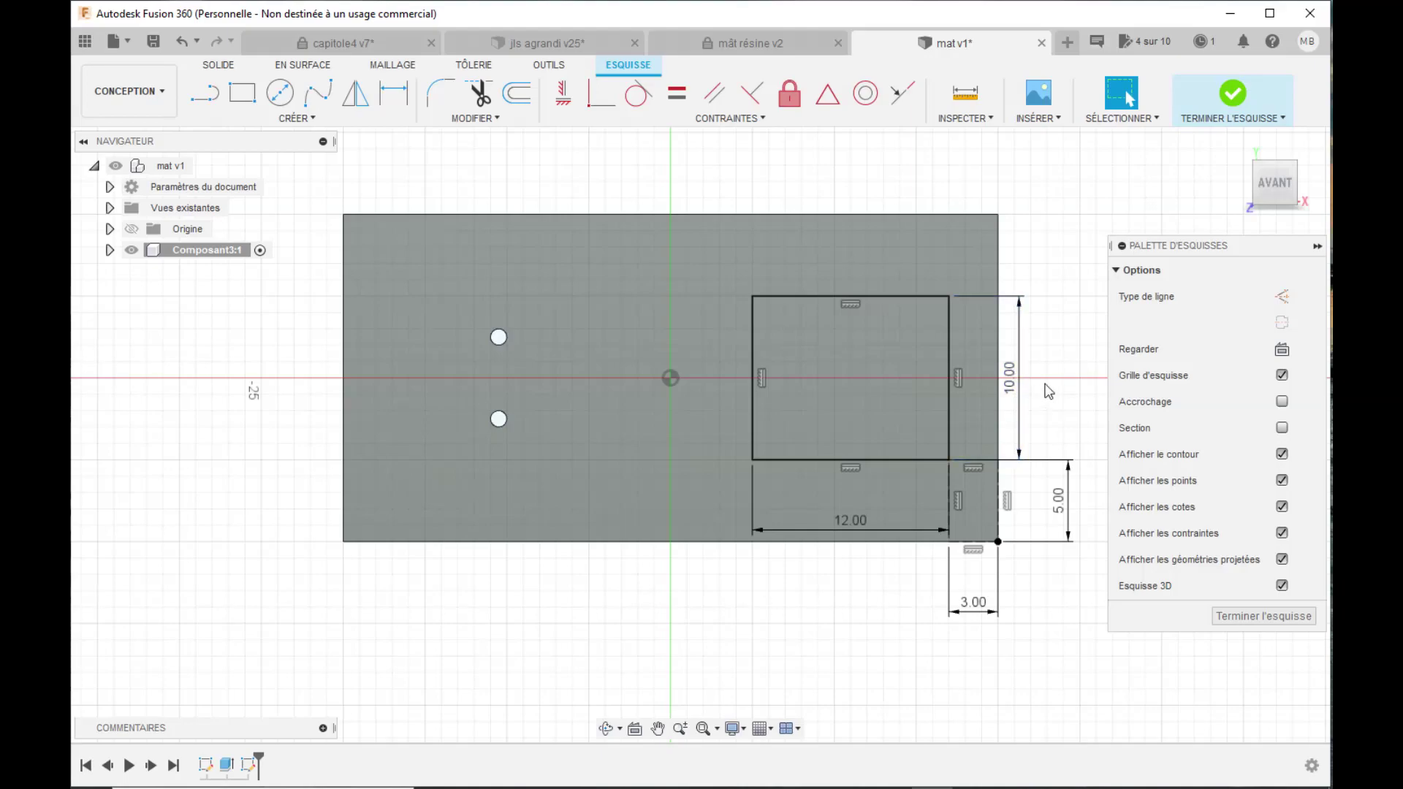
# - Extrude the 12 by 10 mm rectangle 1 mm outward from the plate with the Joindre operation
pyautogui.scroll(3, 1048, 392)
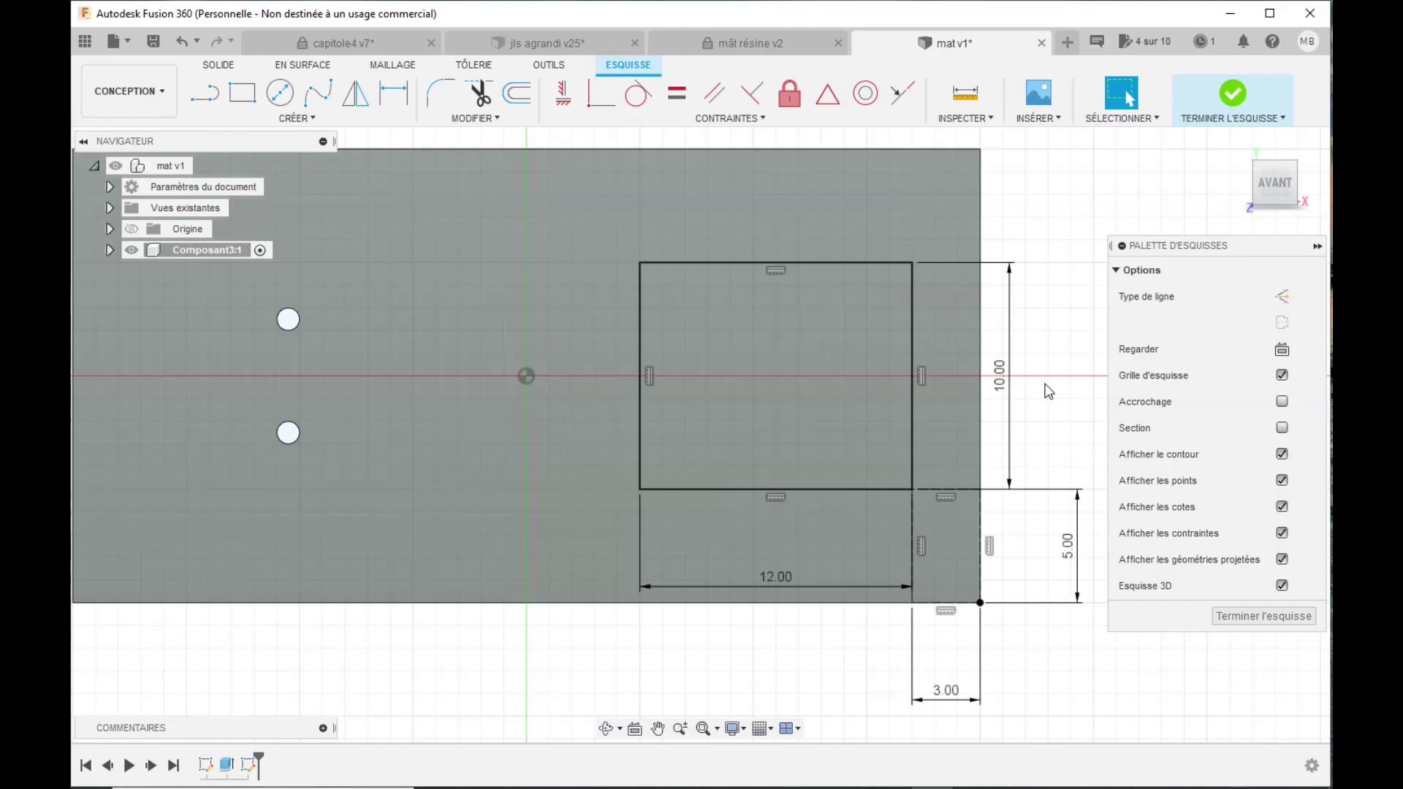
pyautogui.scroll(-2, 1048, 392)
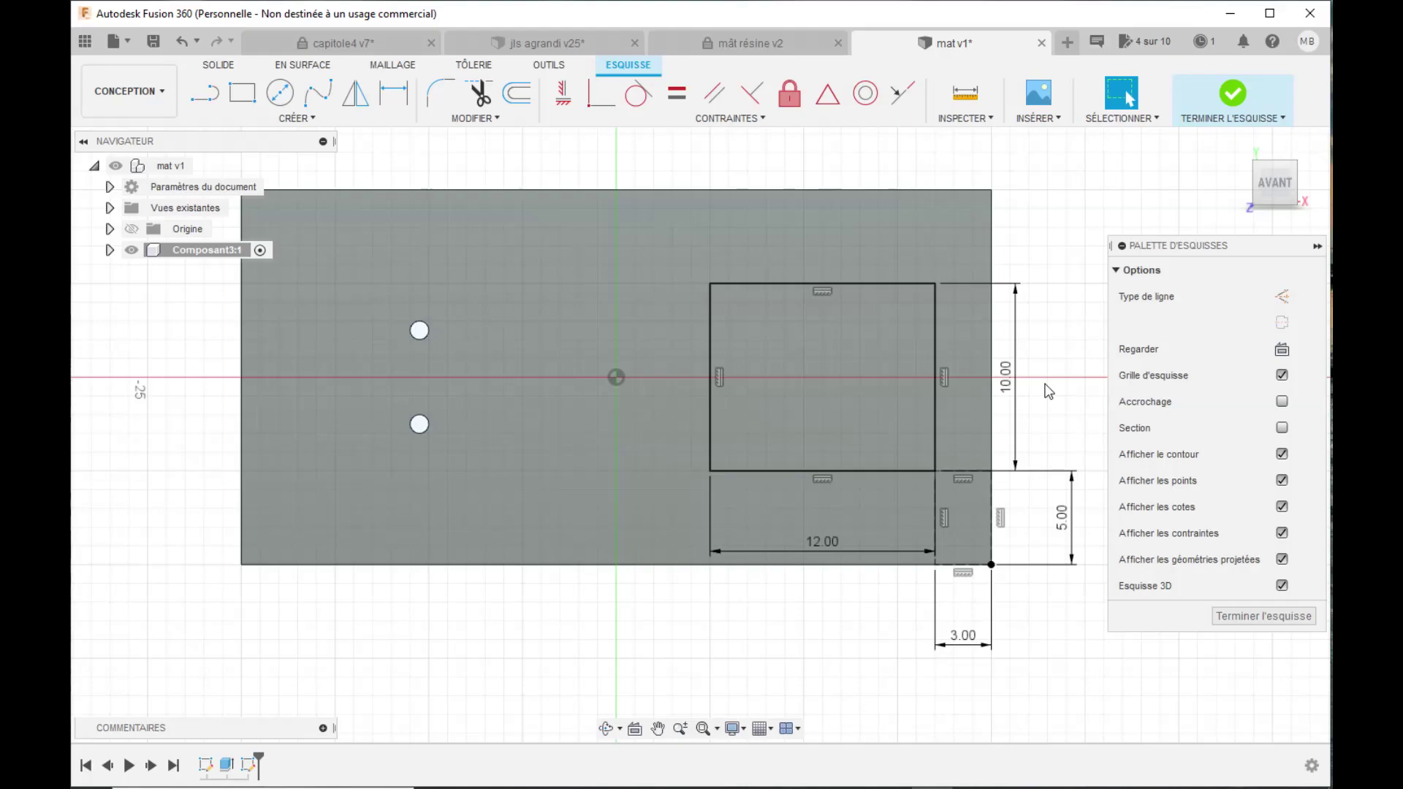
pyautogui.press('e')
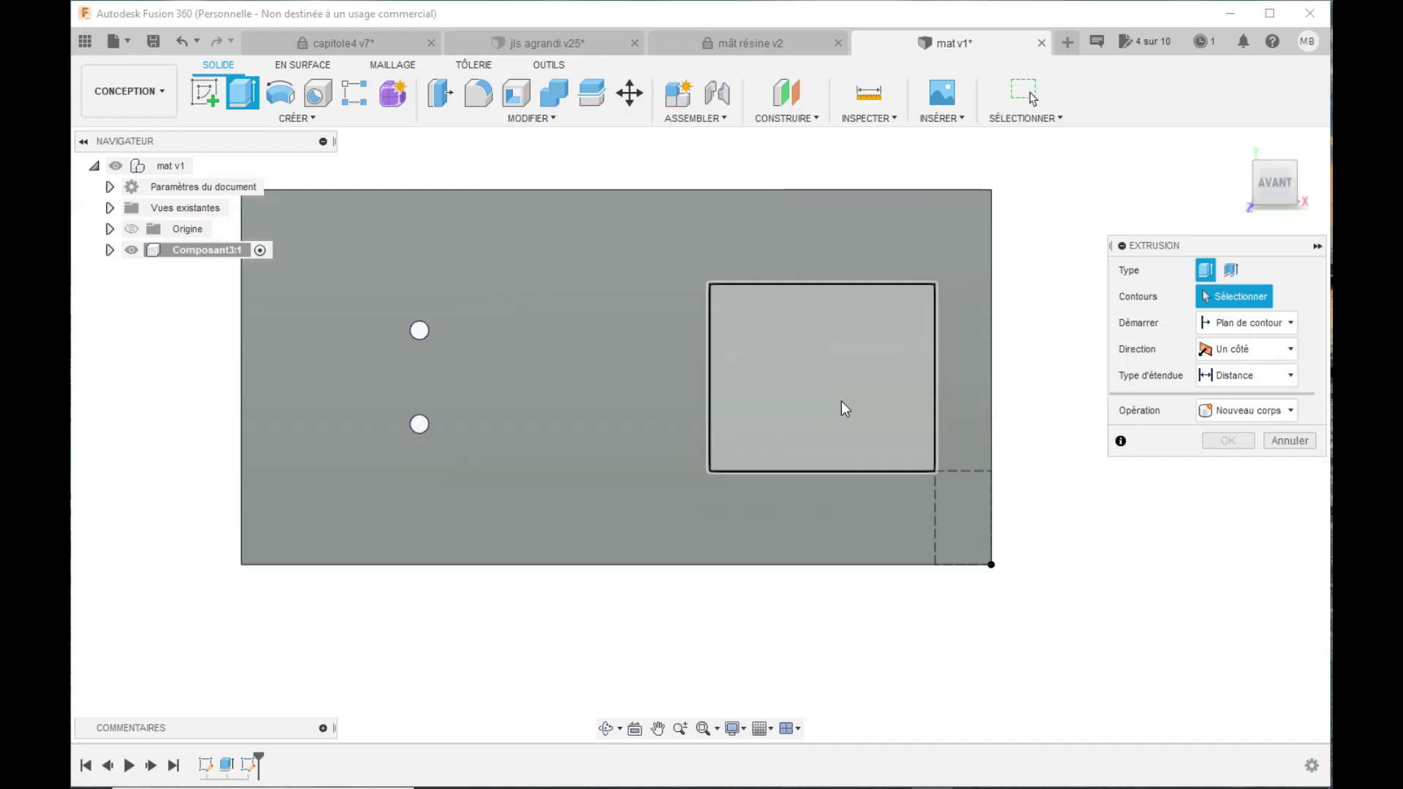
pyautogui.click(840, 401)
pyautogui.click(840, 401)
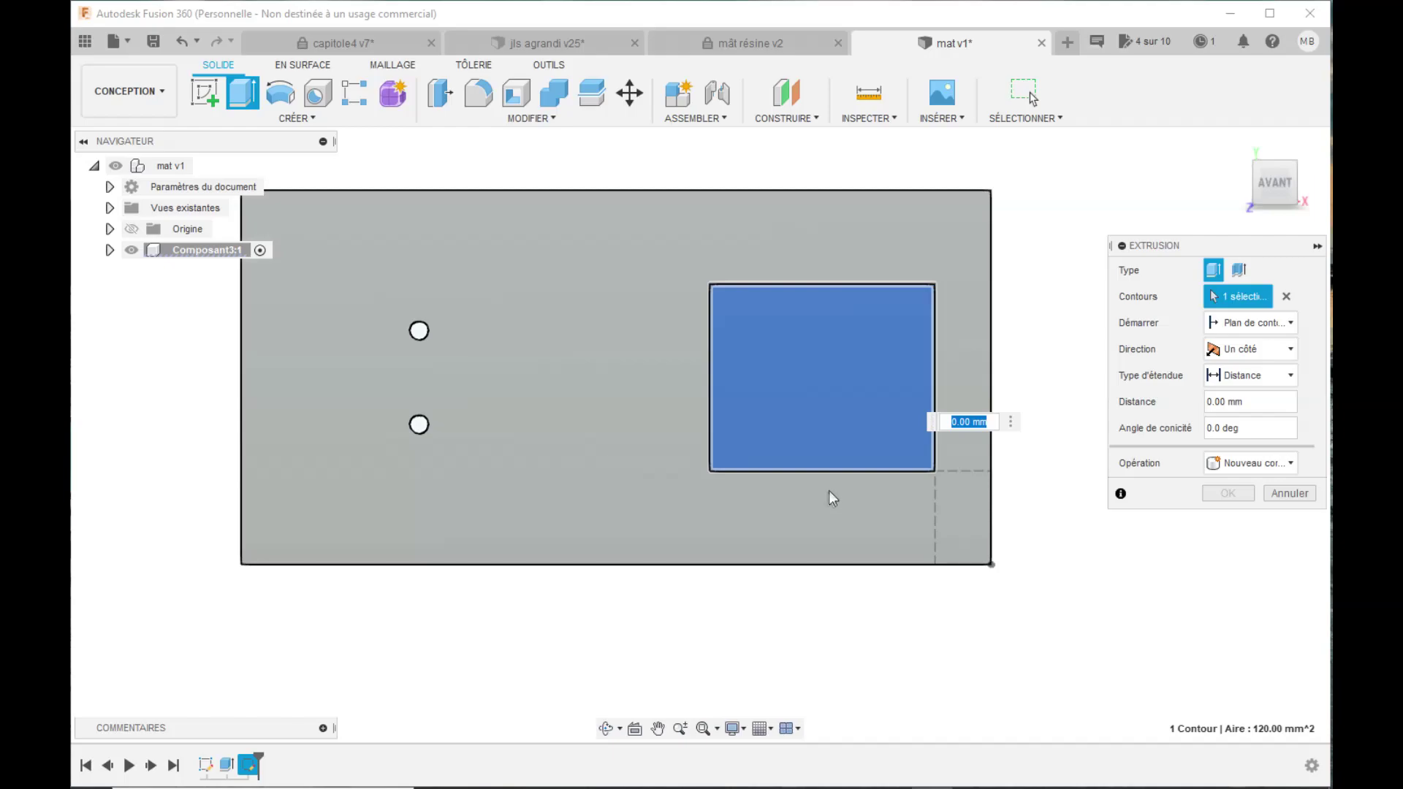
pyautogui.click(604, 731)
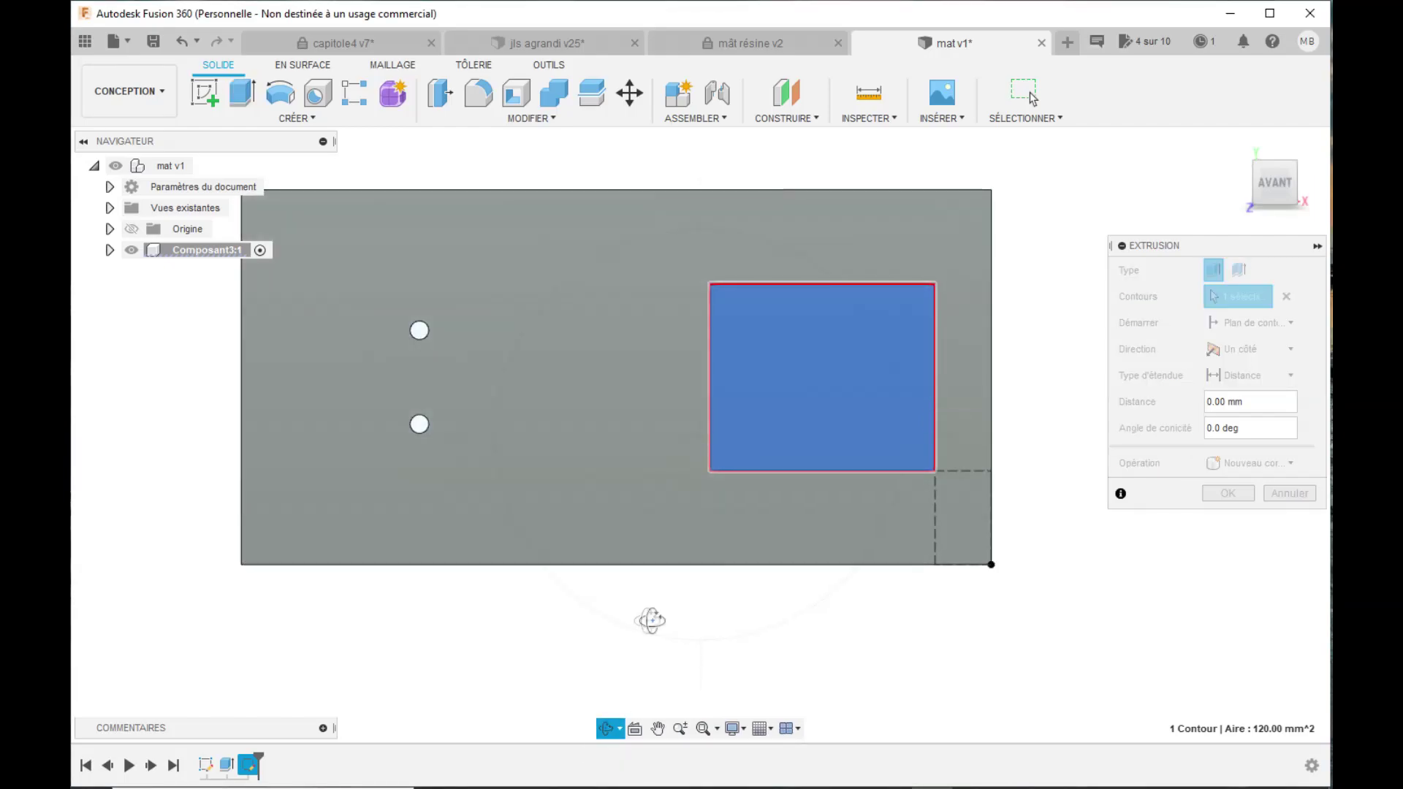
pyautogui.moveTo(645, 617); pyautogui.dragTo(628, 557)
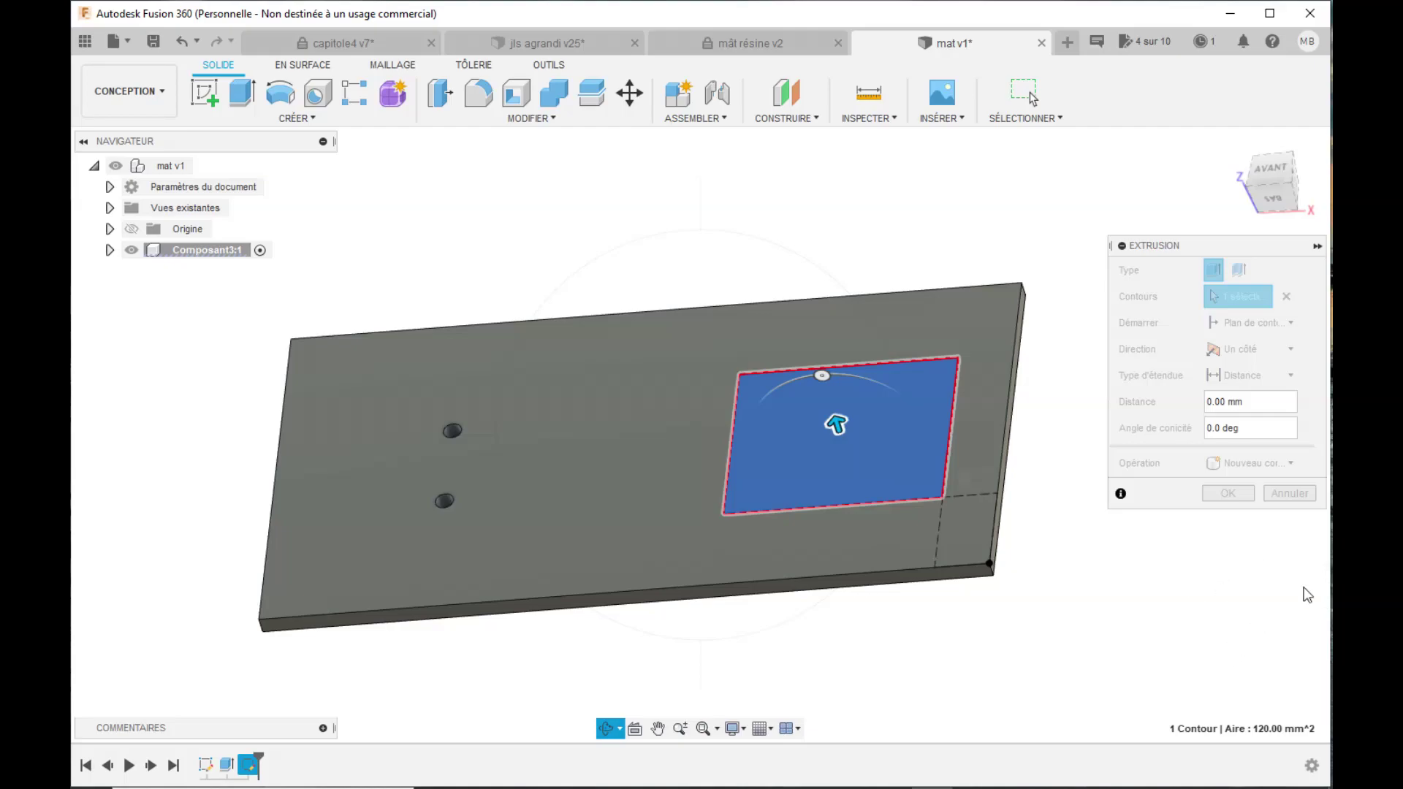
pyautogui.press('Escape')
pyautogui.moveTo(835, 422); pyautogui.dragTo(827, 403)
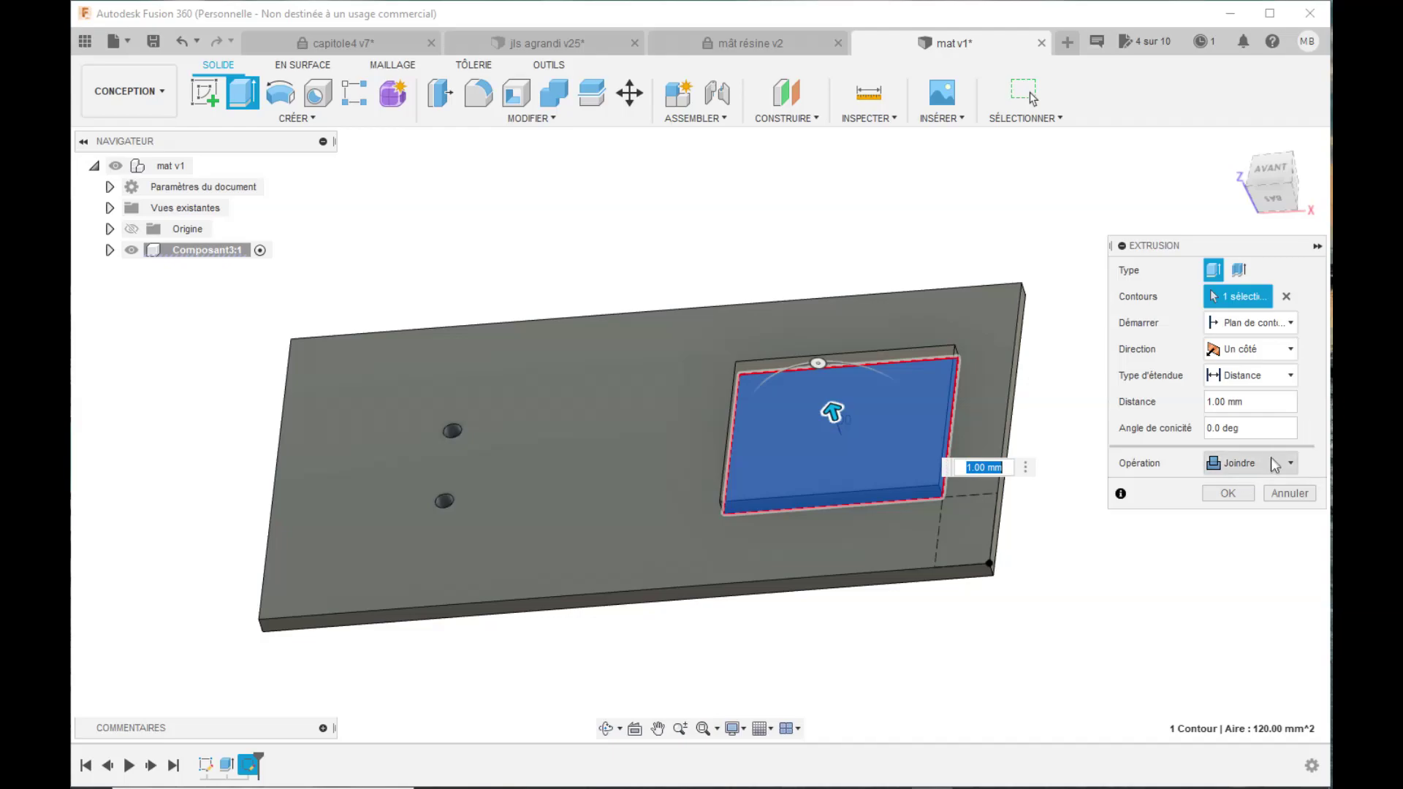
pyautogui.click(1221, 499)
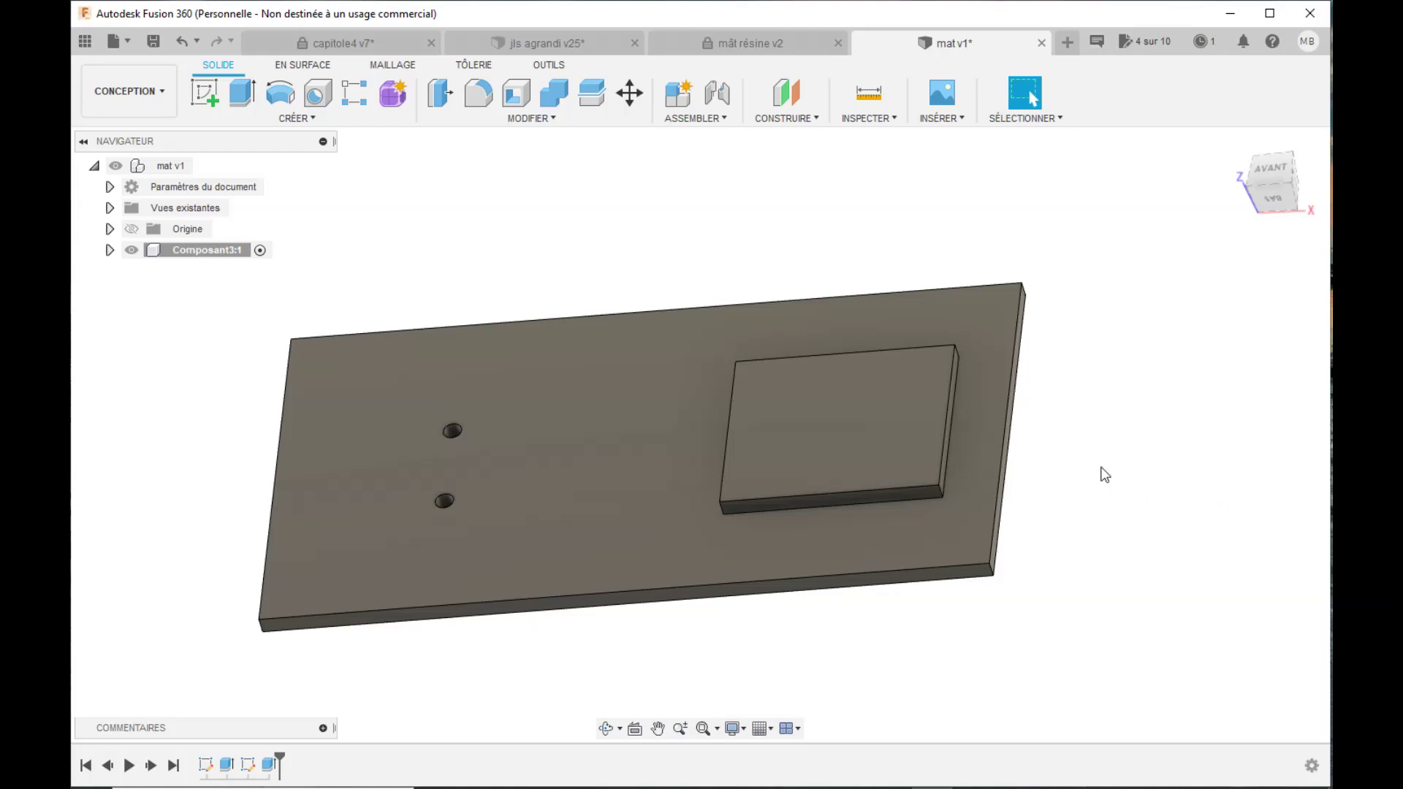
# - Create a new sketch on the front face of the raised 12 by 10 mm block and view it from the front (AVANT)
pyautogui.click(296, 118)
pyautogui.click(277, 154)
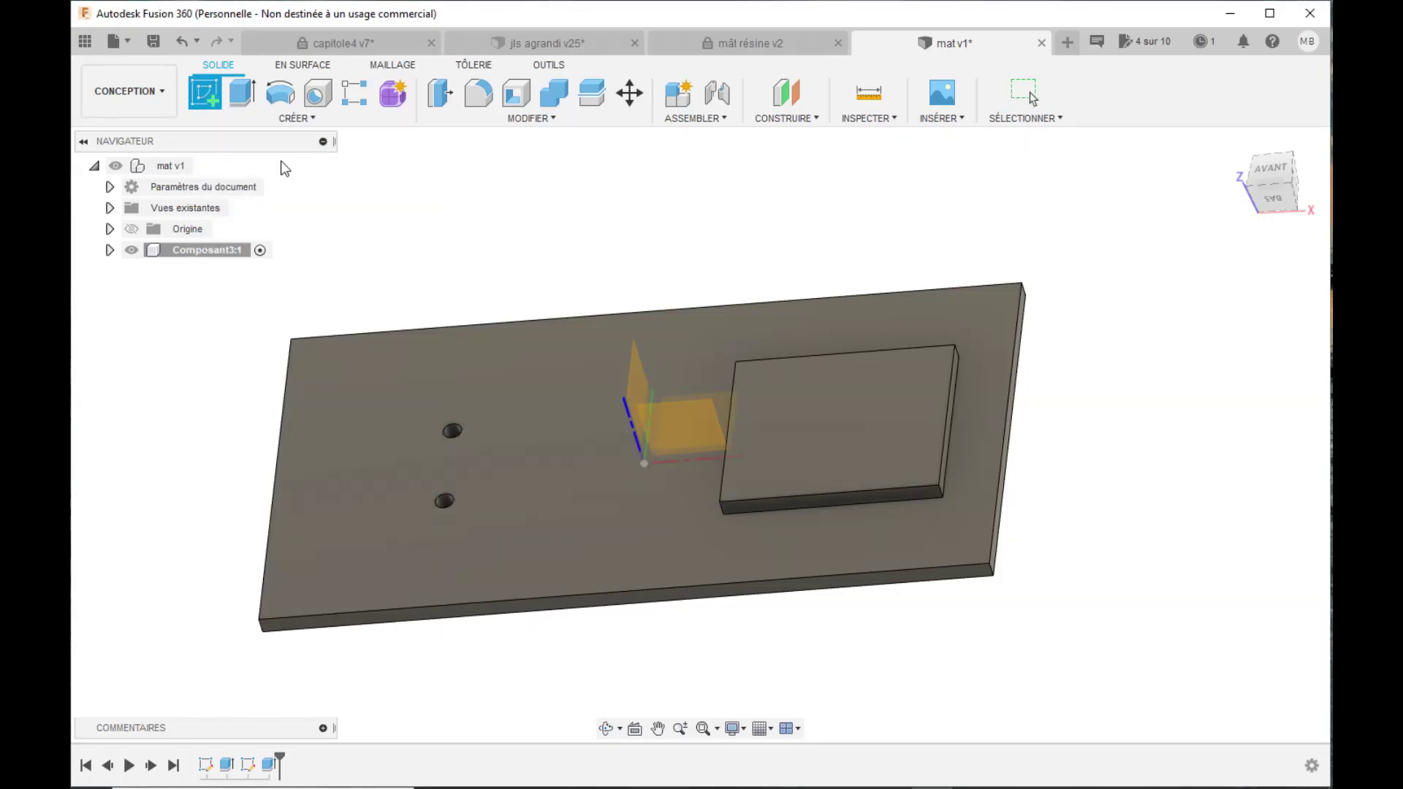
pyautogui.click(856, 442)
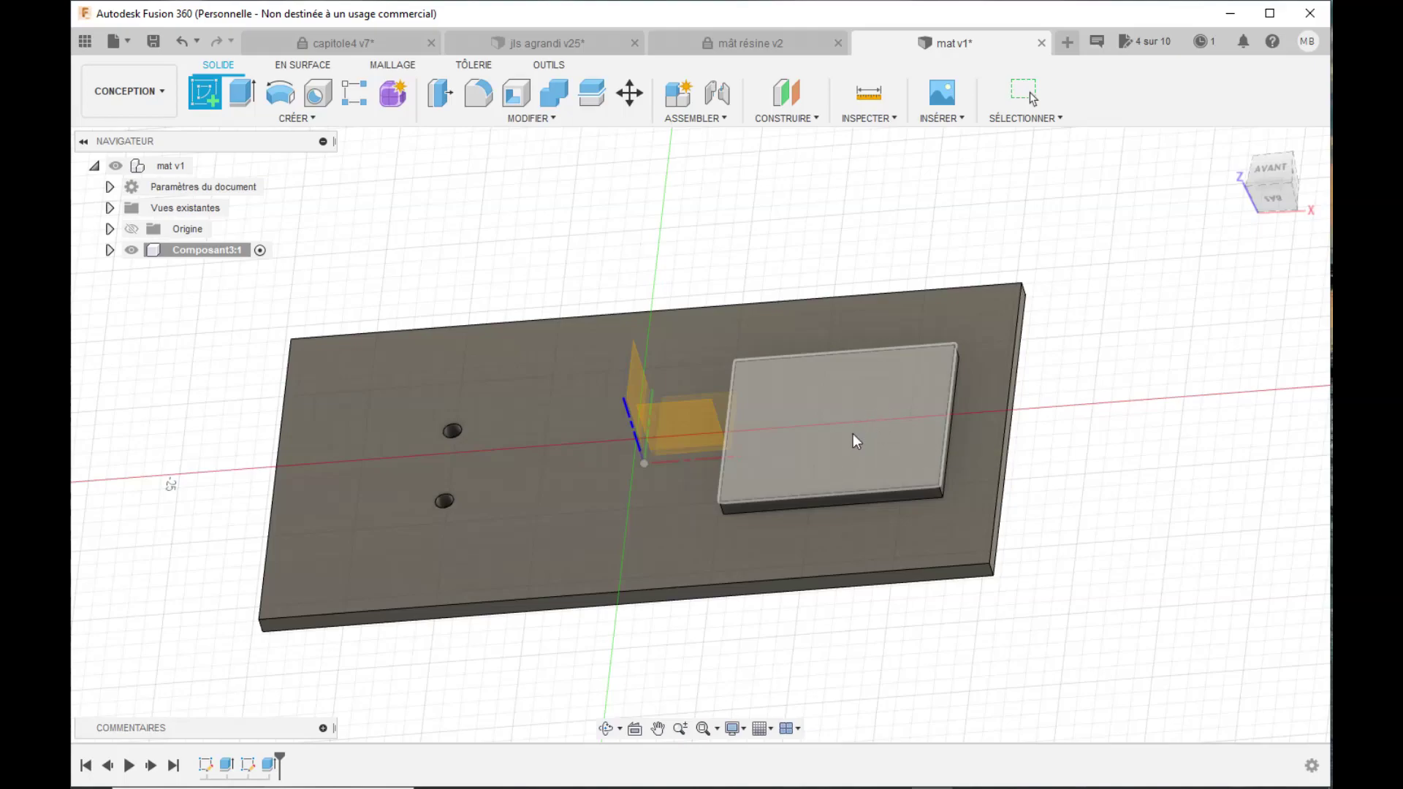
pyautogui.click(852, 438)
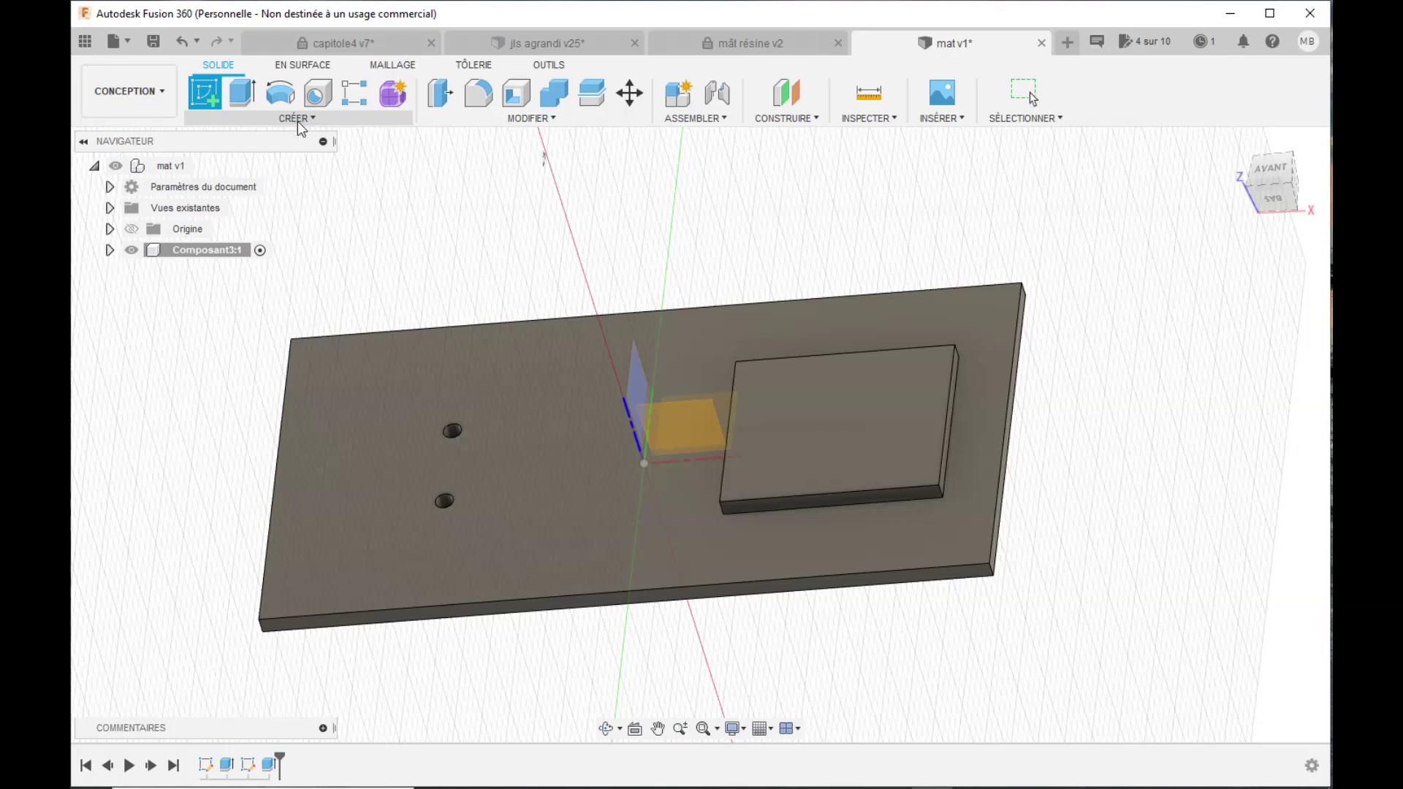
pyautogui.click(848, 426)
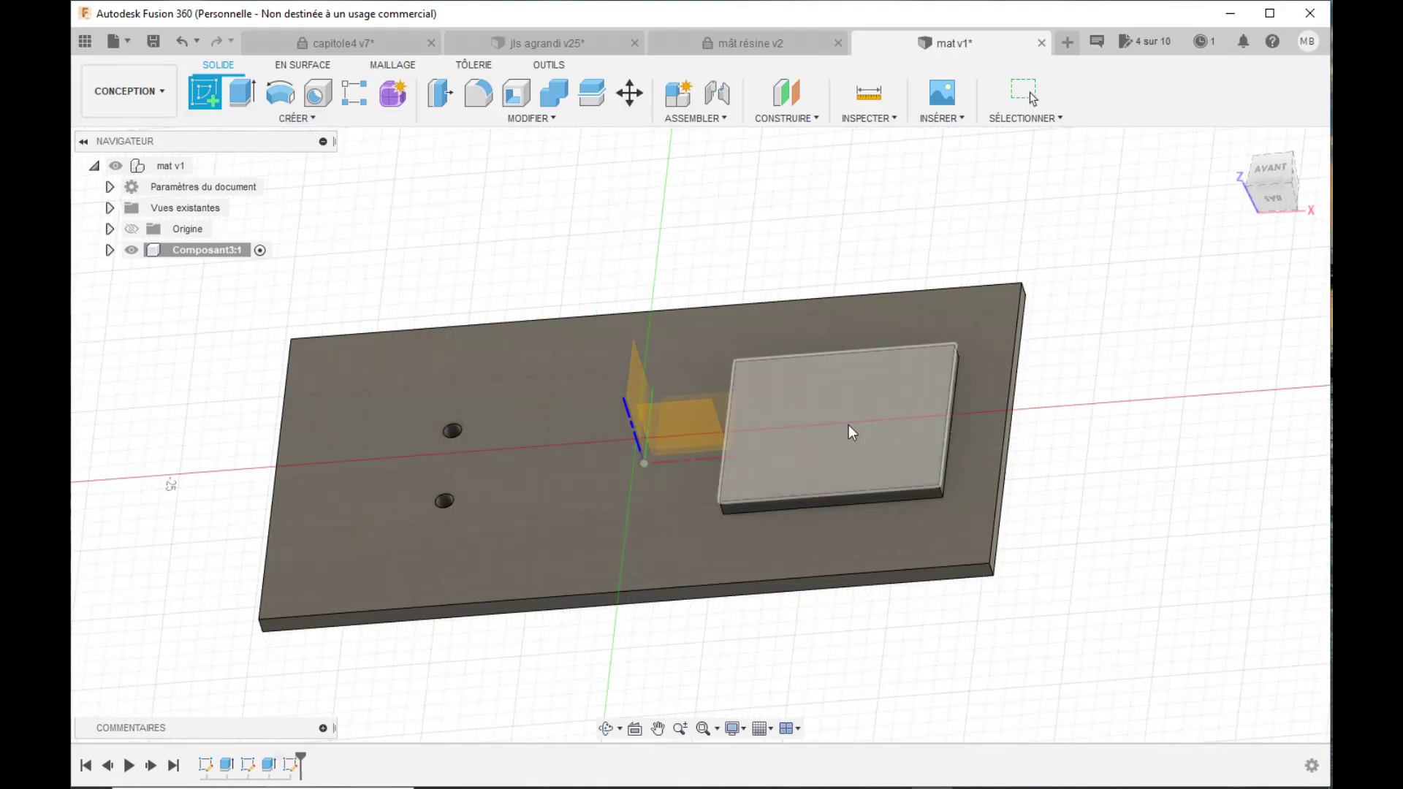
pyautogui.click(1271, 178)
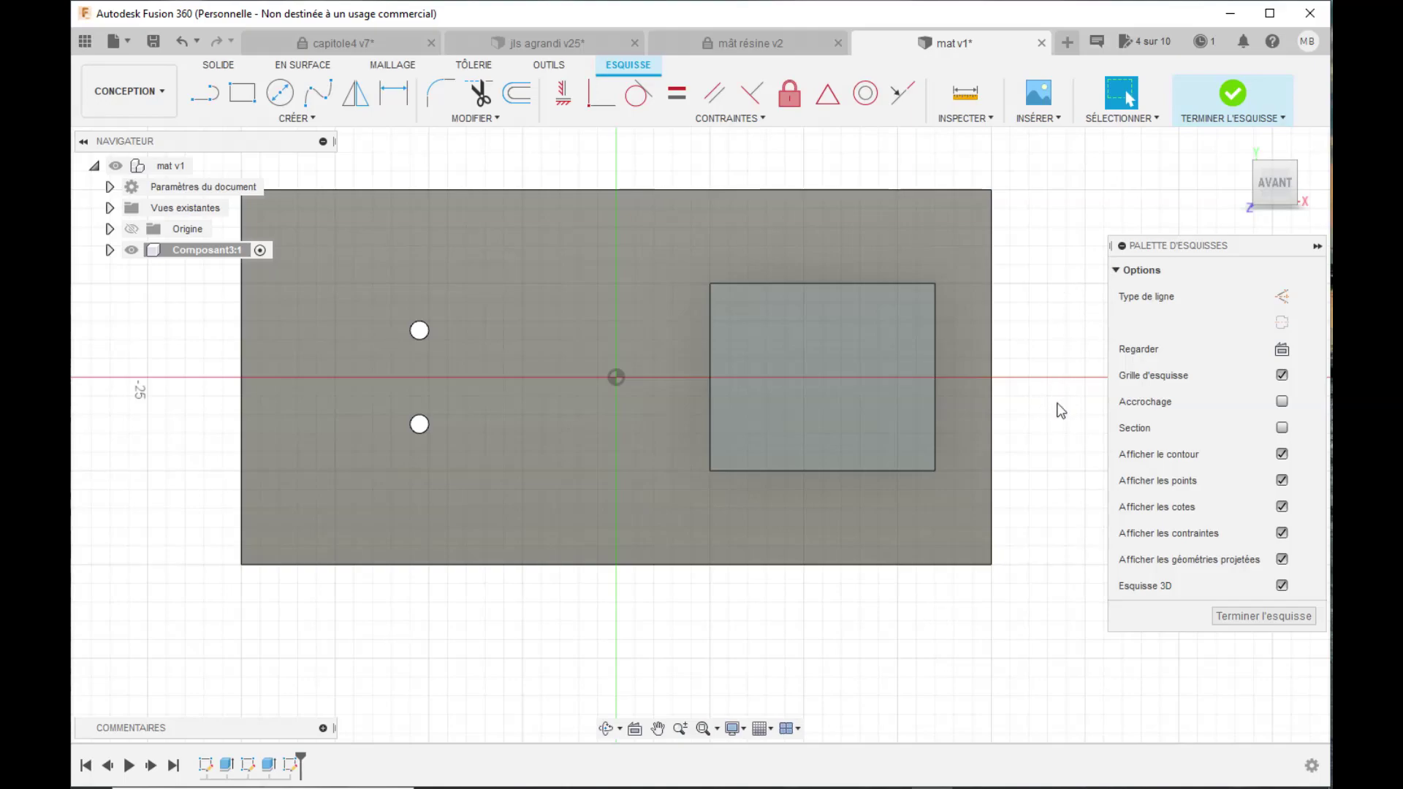
# - Draw a construction rectangle 3 mm wide and 3 mm high inside the raised block, starting from its lower-right corner
pyautogui.scroll(2, 1029, 455)
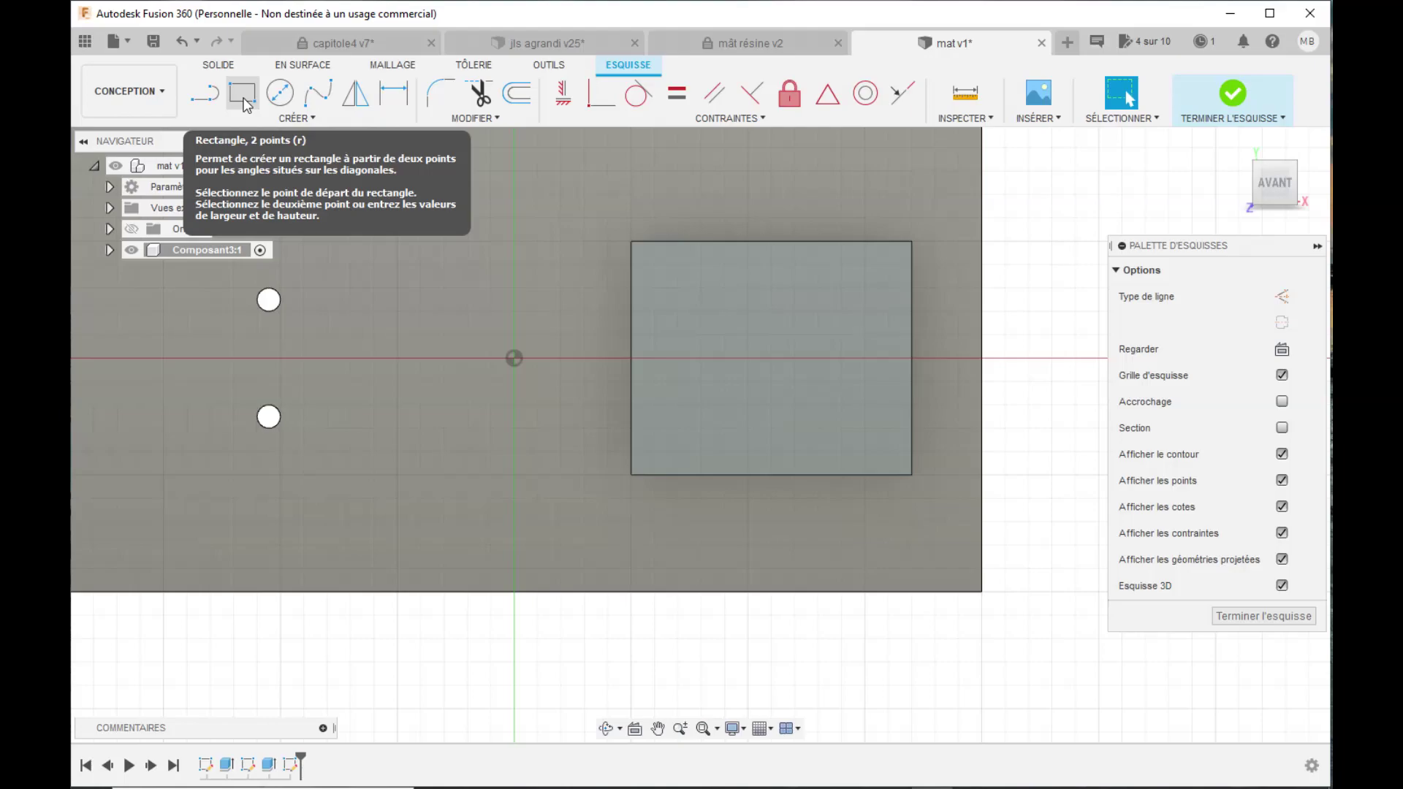
pyautogui.click(244, 102)
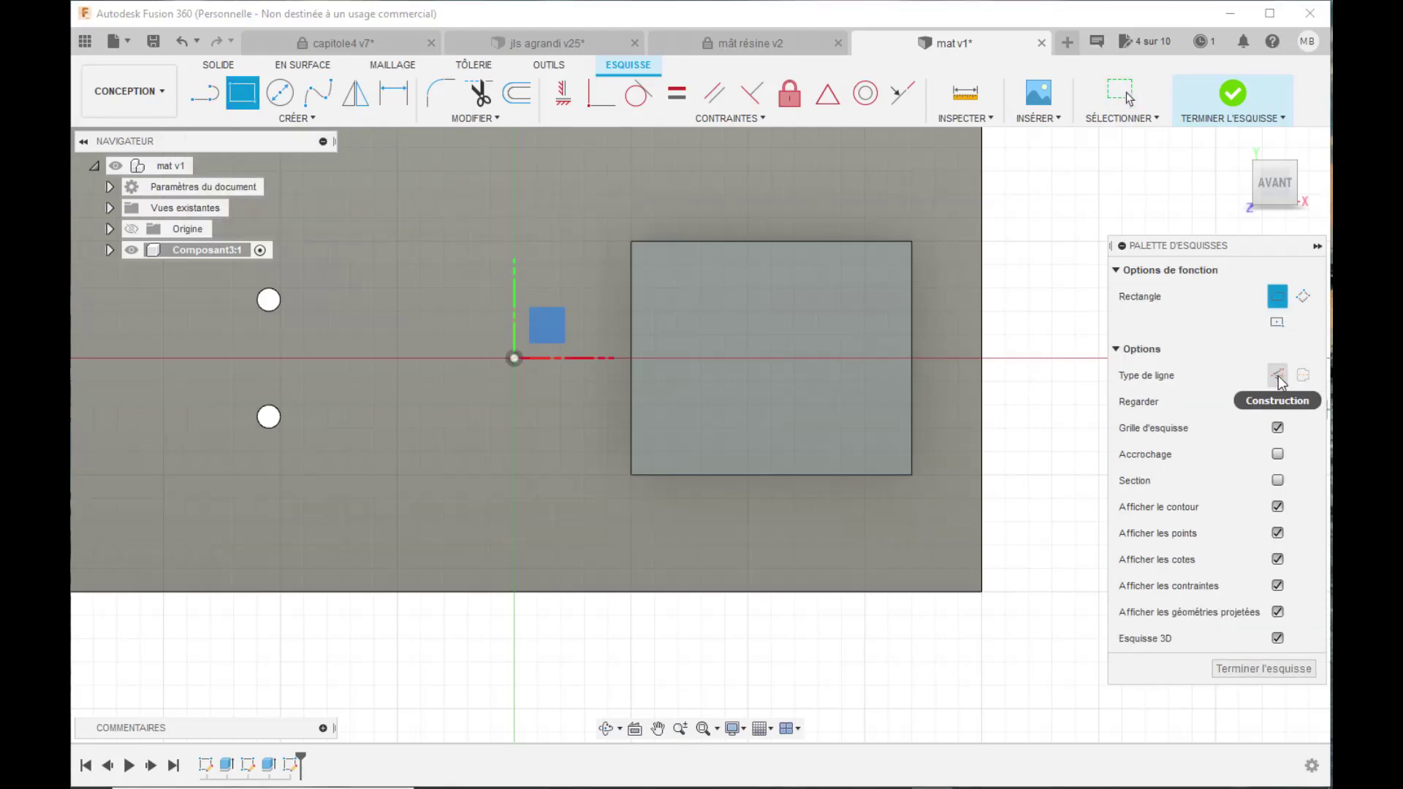
pyautogui.click(907, 476)
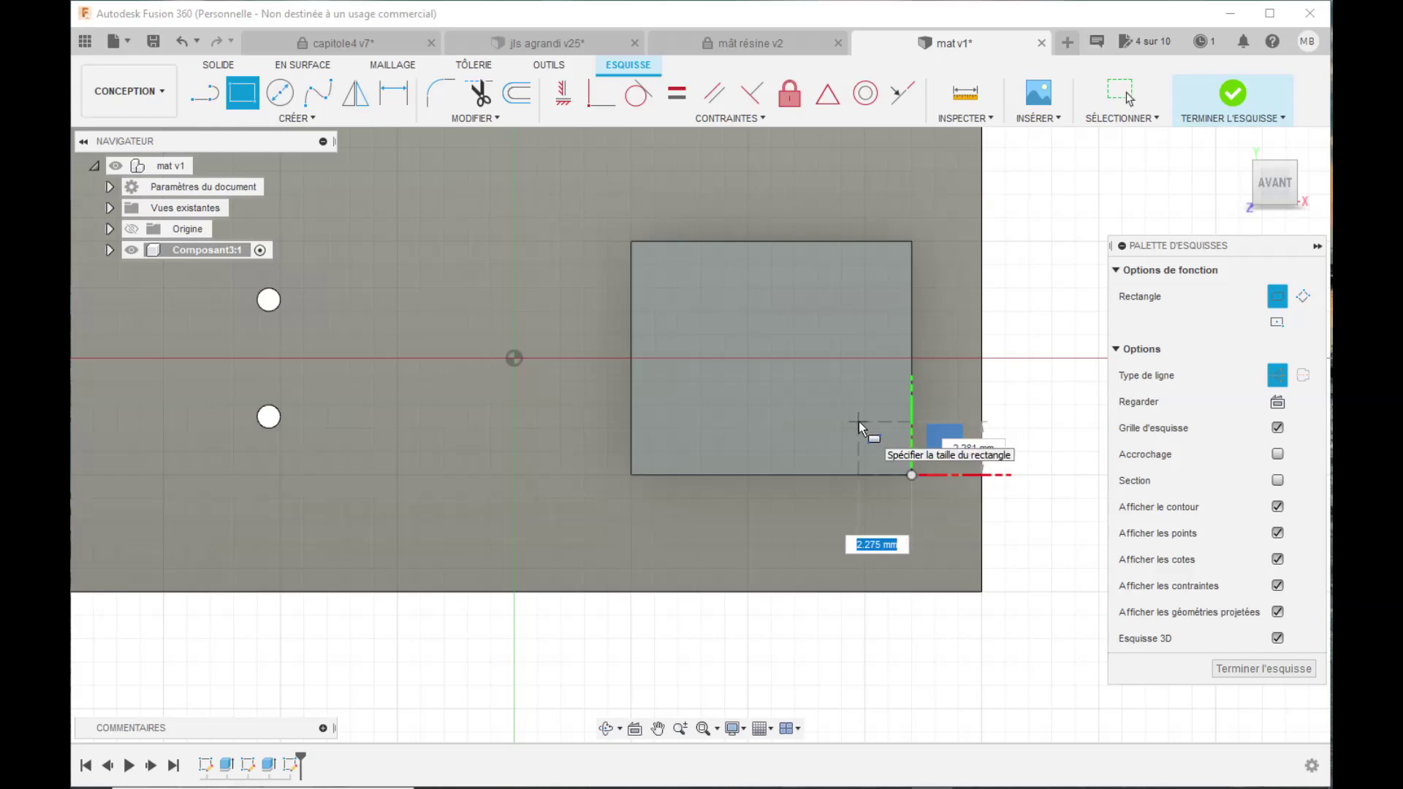
pyautogui.write('3')
pyautogui.press('Tab')
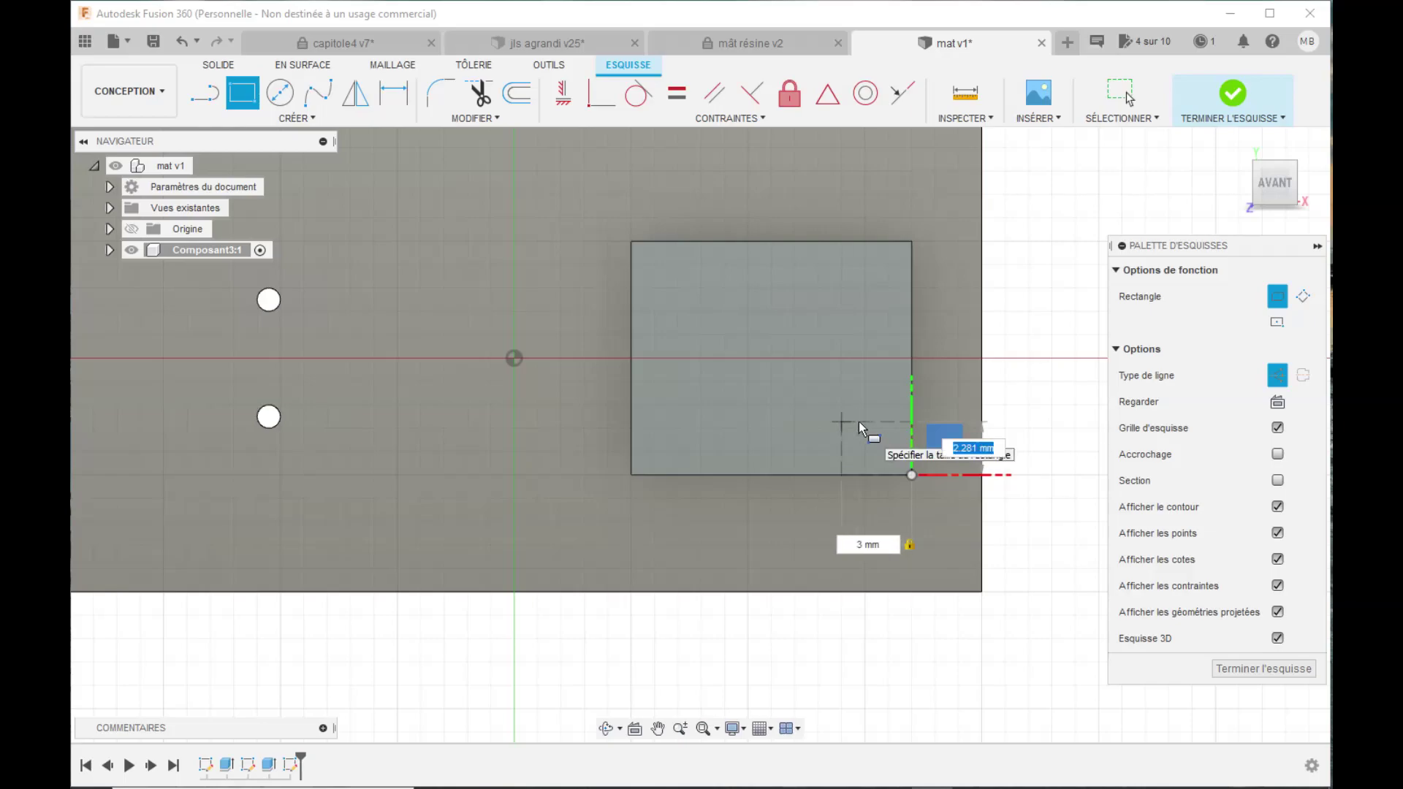
pyautogui.write('3')
pyautogui.press('Return')
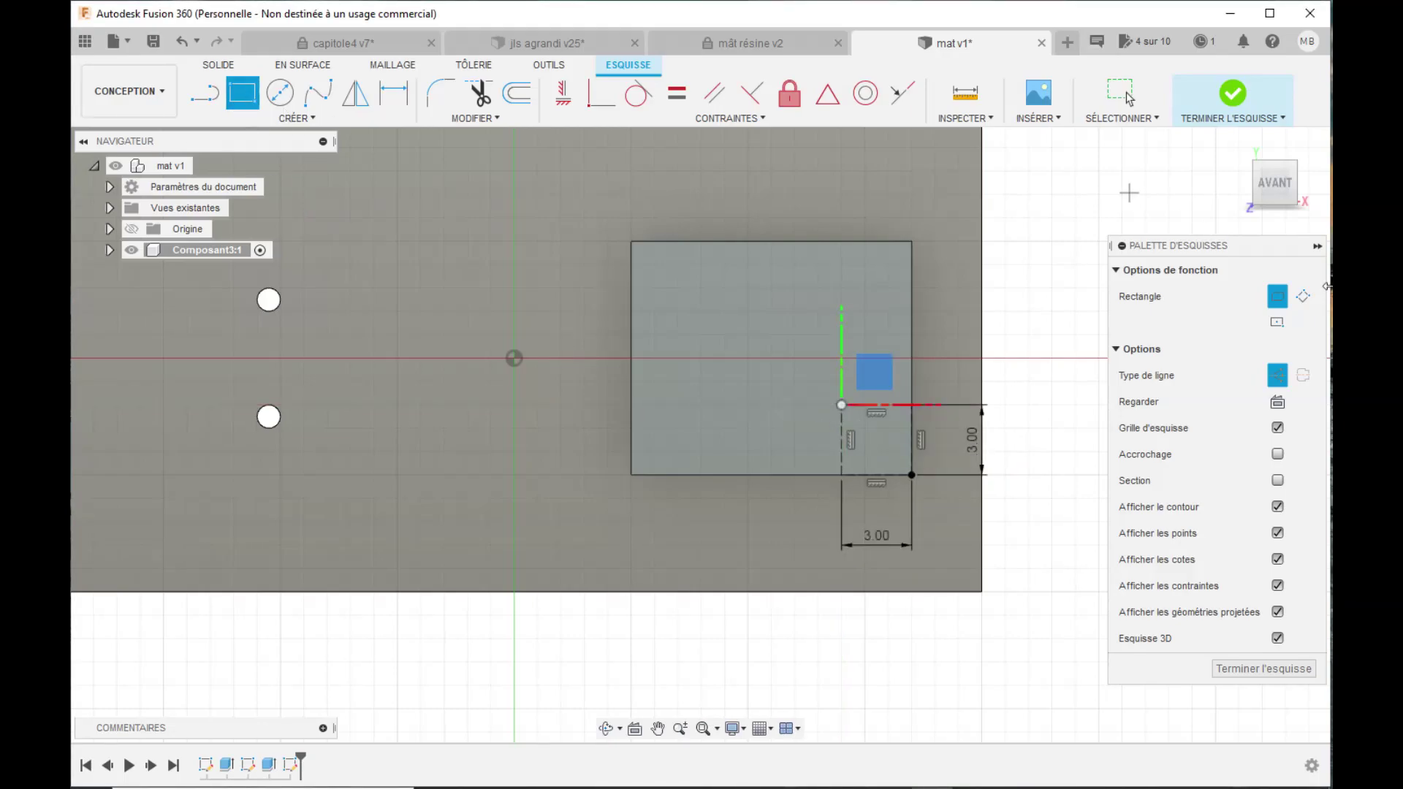
# - Draw a normal-line rectangle 6 mm wide and 4 mm high from the construction square's upper-left corner, extending up and left
pyautogui.click(1277, 374)
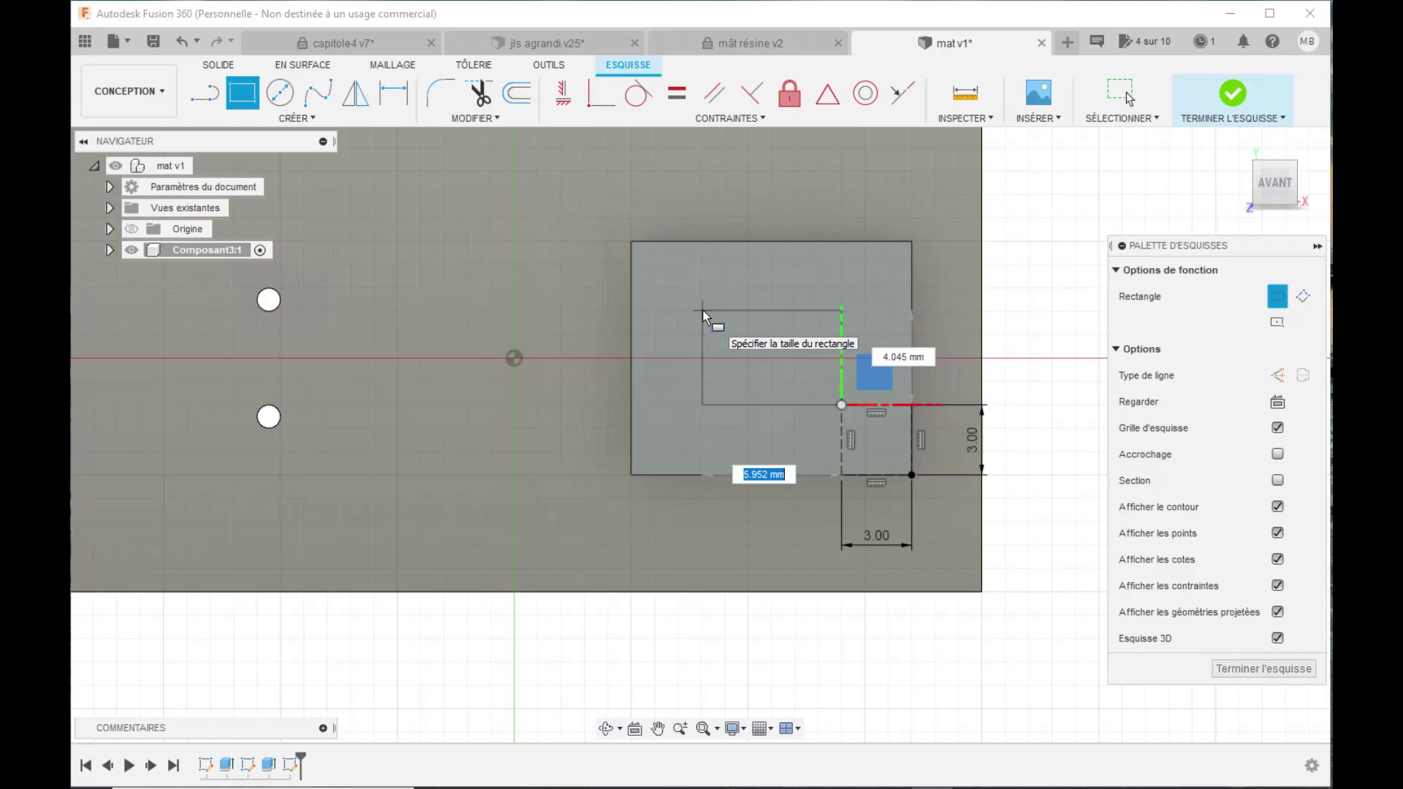
pyautogui.write('6')
pyautogui.press('Tab')
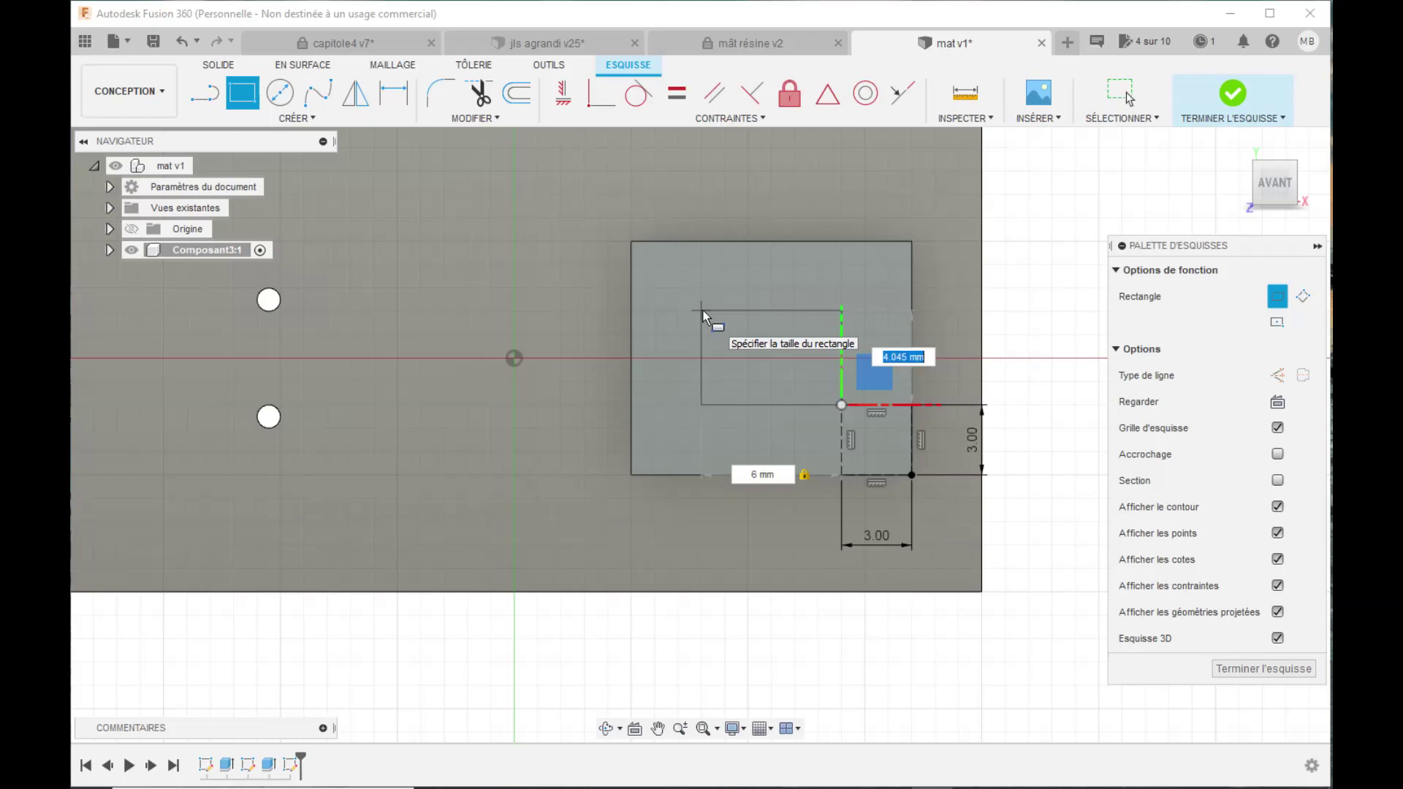
pyautogui.write('4')
pyautogui.press('Tab')
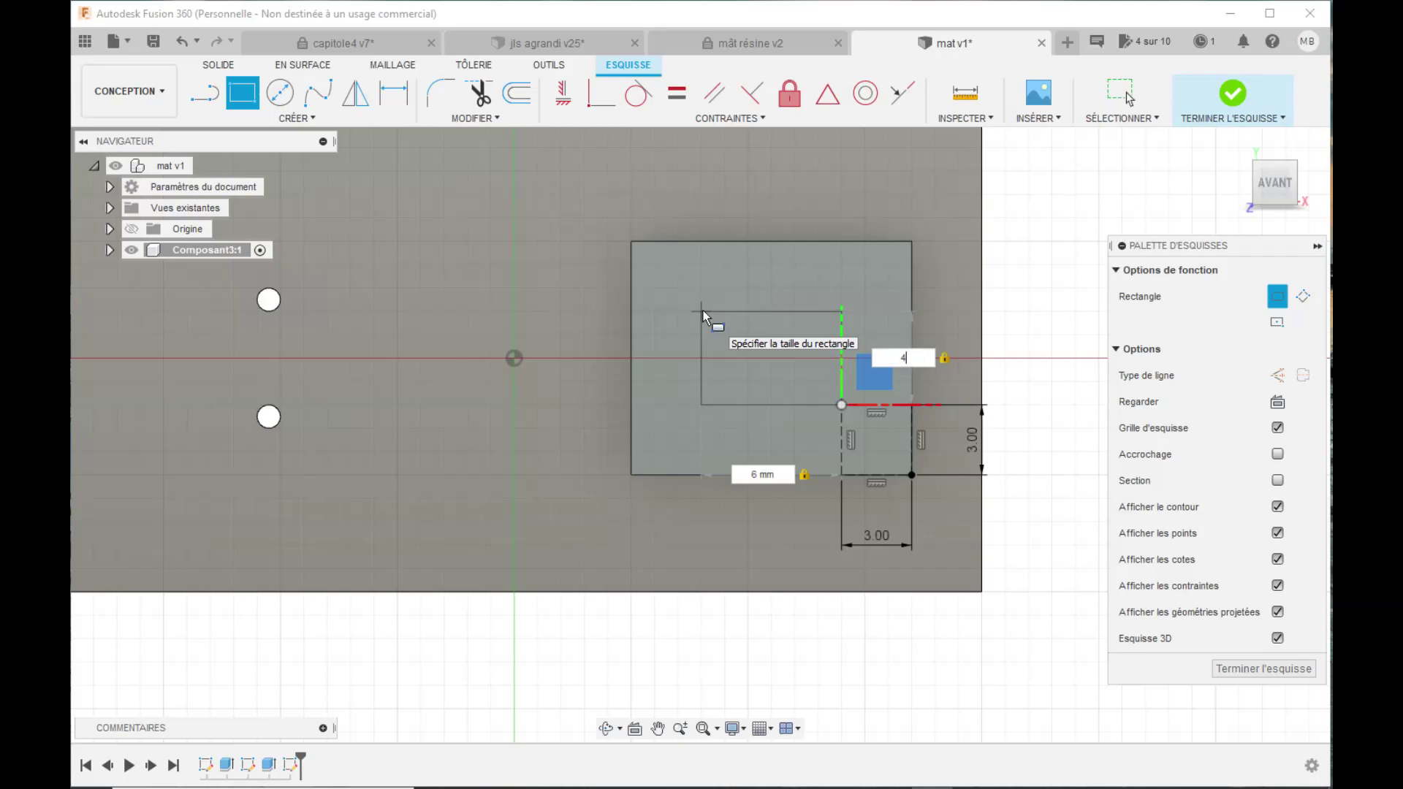
pyautogui.press('Return')
# - Draw a center rectangle 4 mm wide and 3 mm high, centred inside the 6 by 4 mm rectangle
pyautogui.scroll(-2, 703, 315)
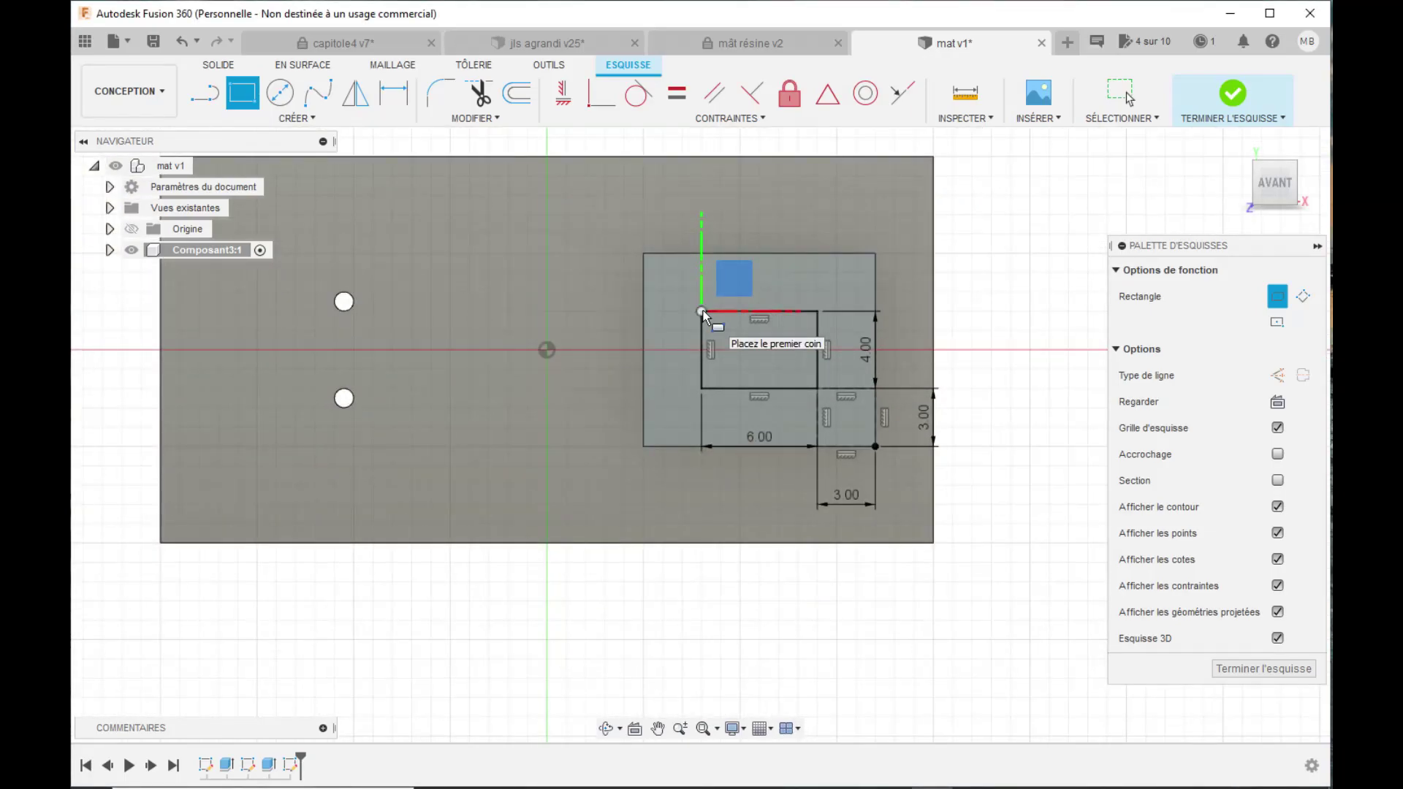
pyautogui.scroll(3, 703, 316)
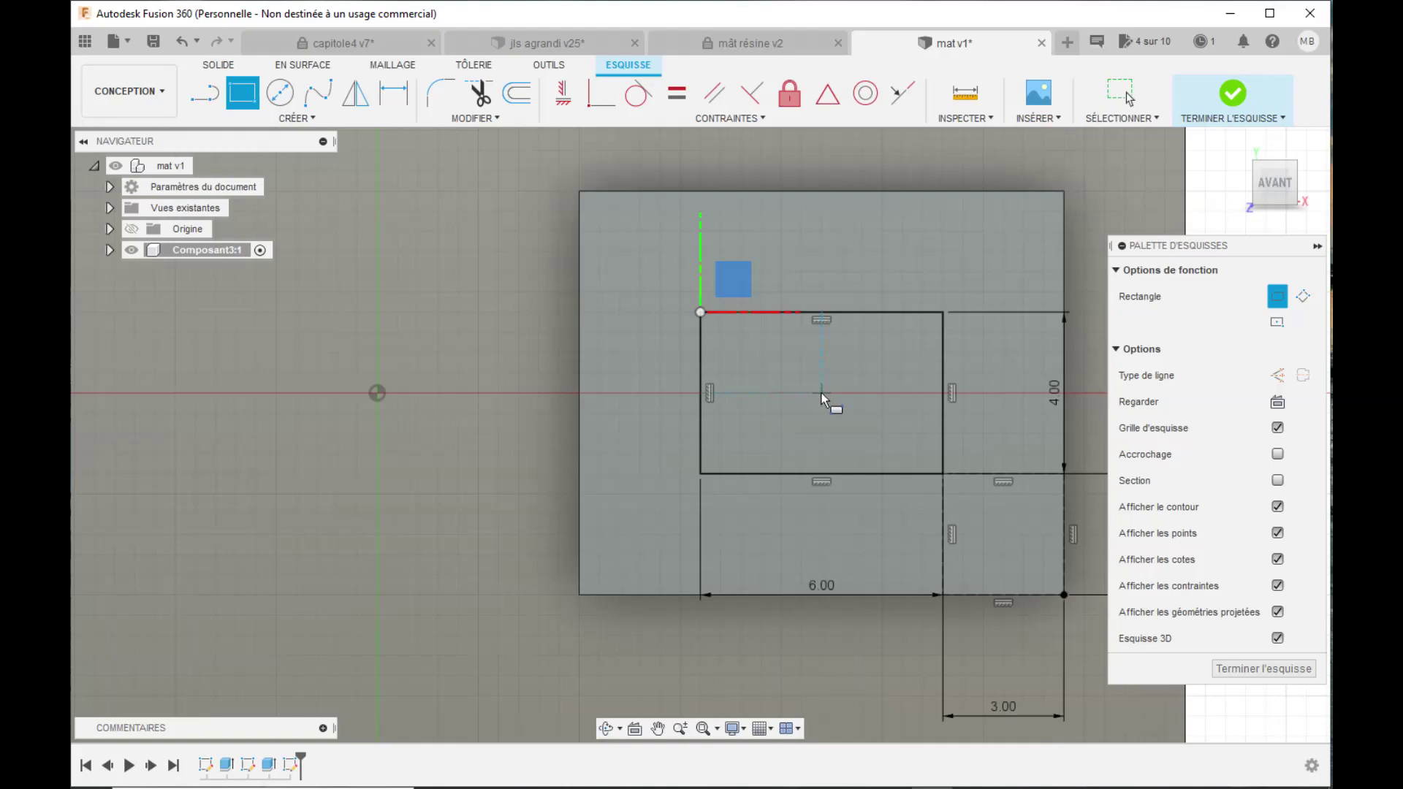
pyautogui.click(297, 119)
pyautogui.moveTo(294, 162)
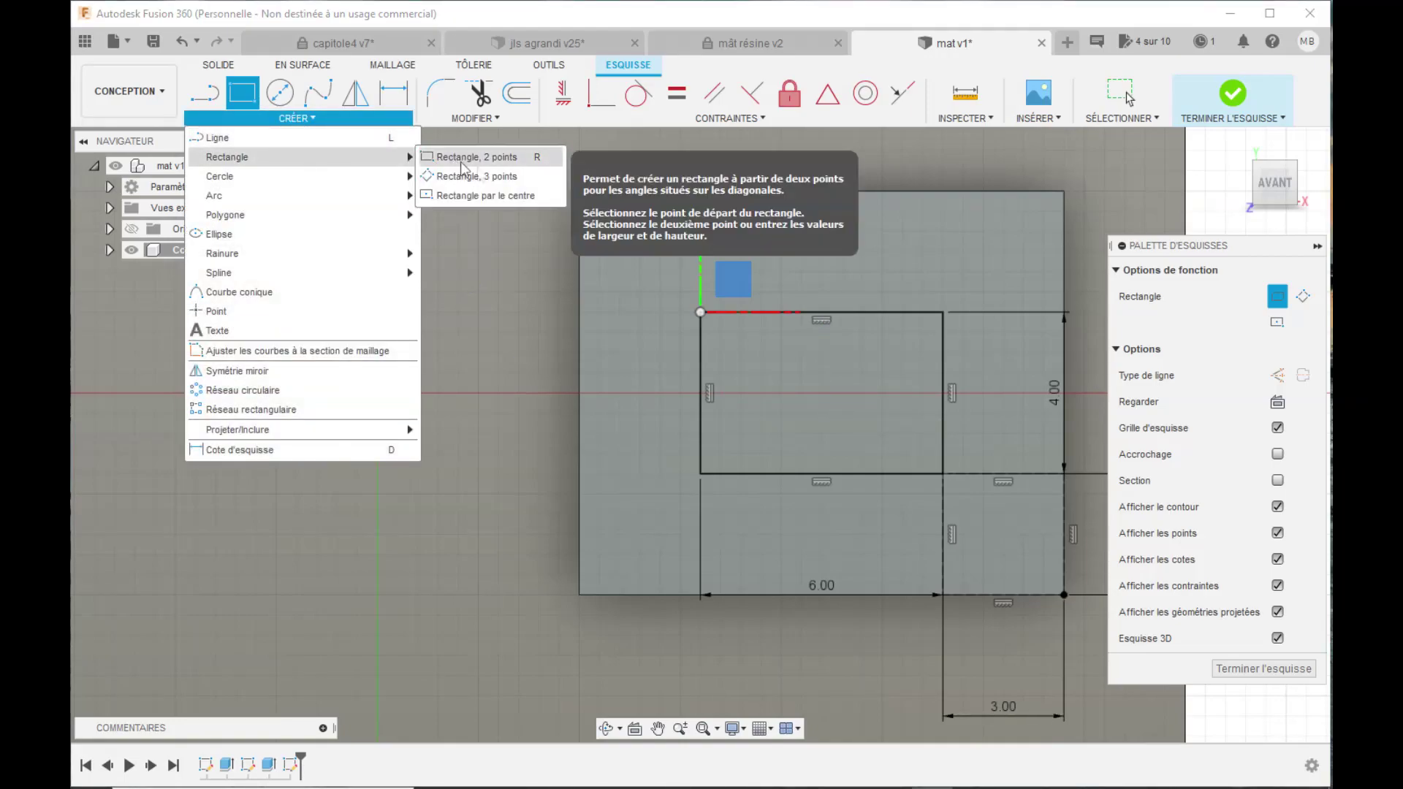
pyautogui.click(485, 198)
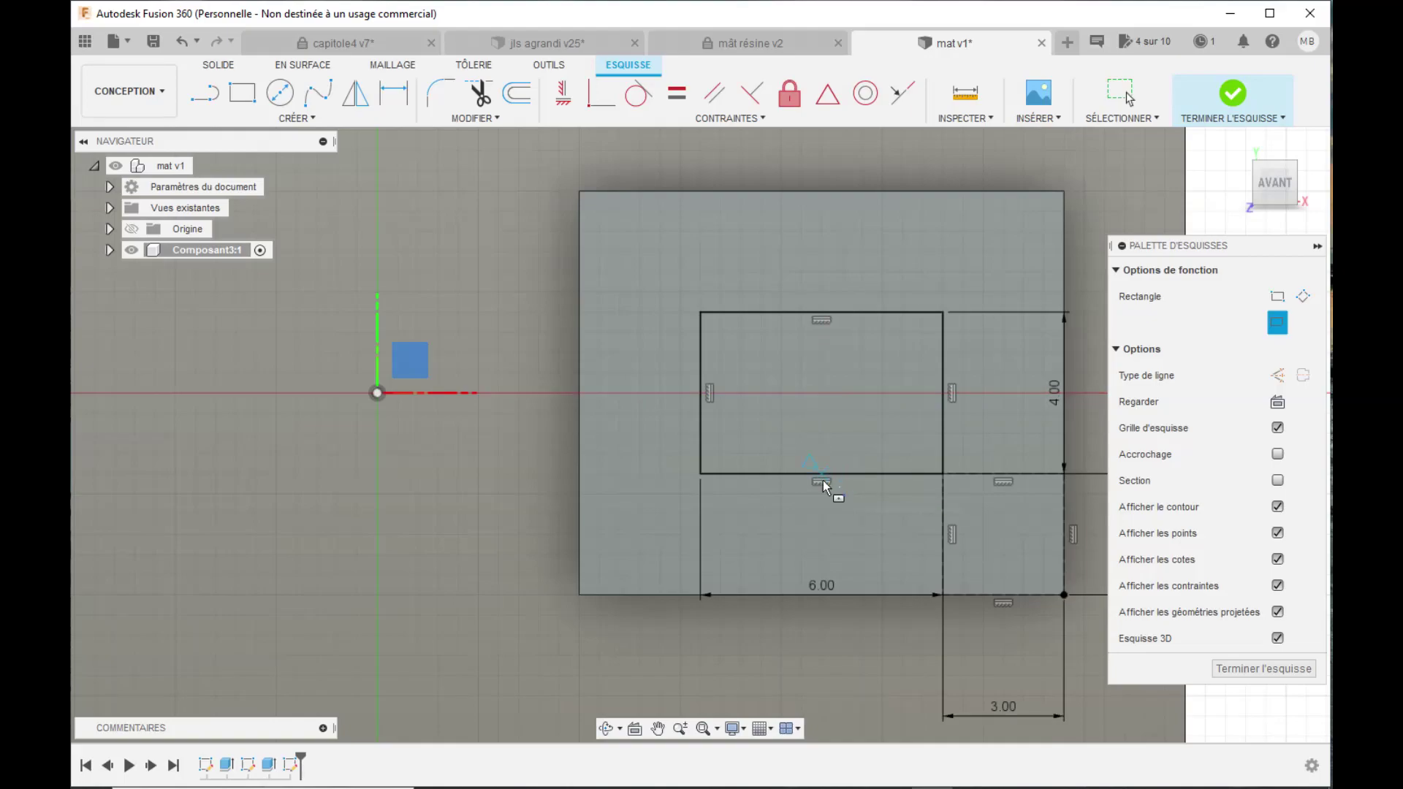
pyautogui.click(821, 394)
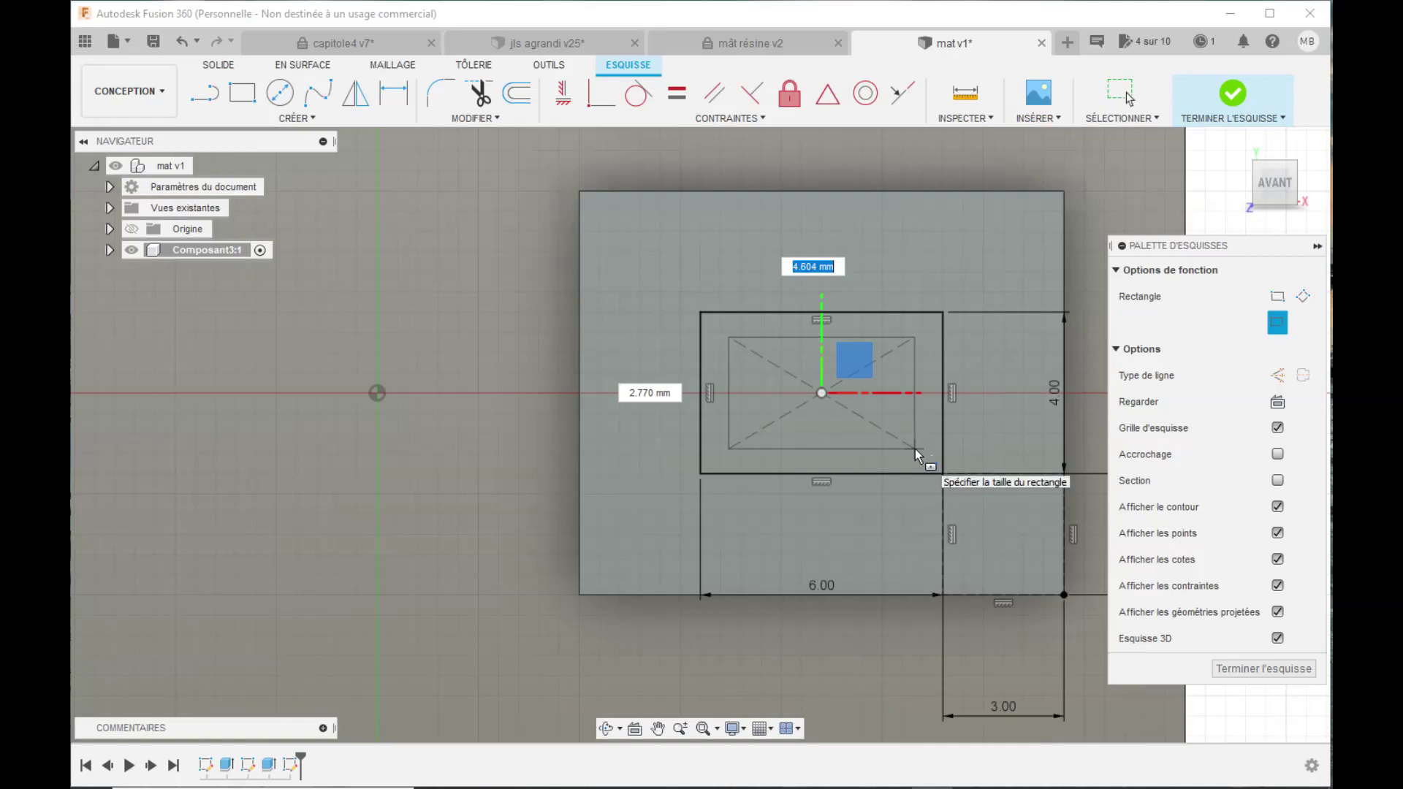
pyautogui.write('5')
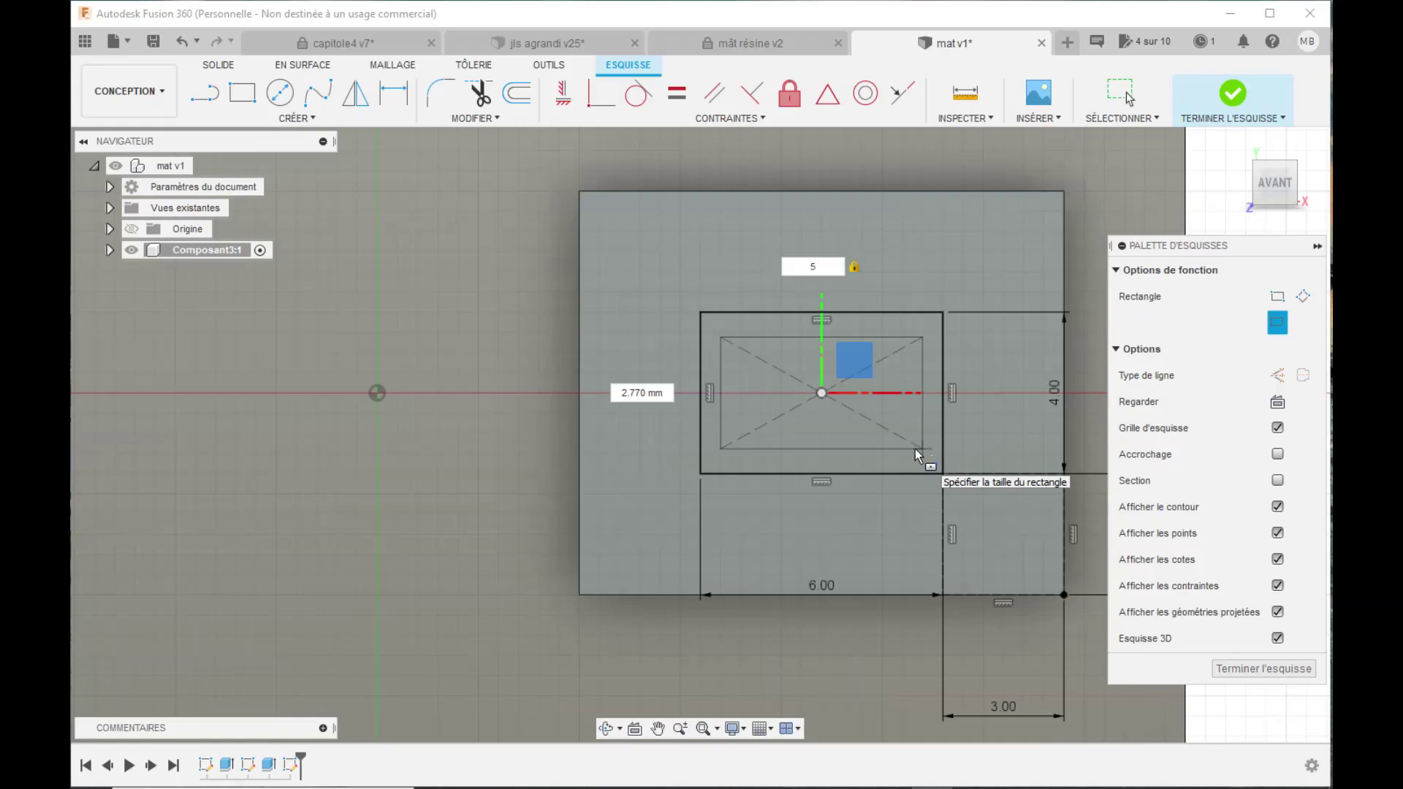
pyautogui.press('Tab')
pyautogui.write('3')
pyautogui.press('Tab')
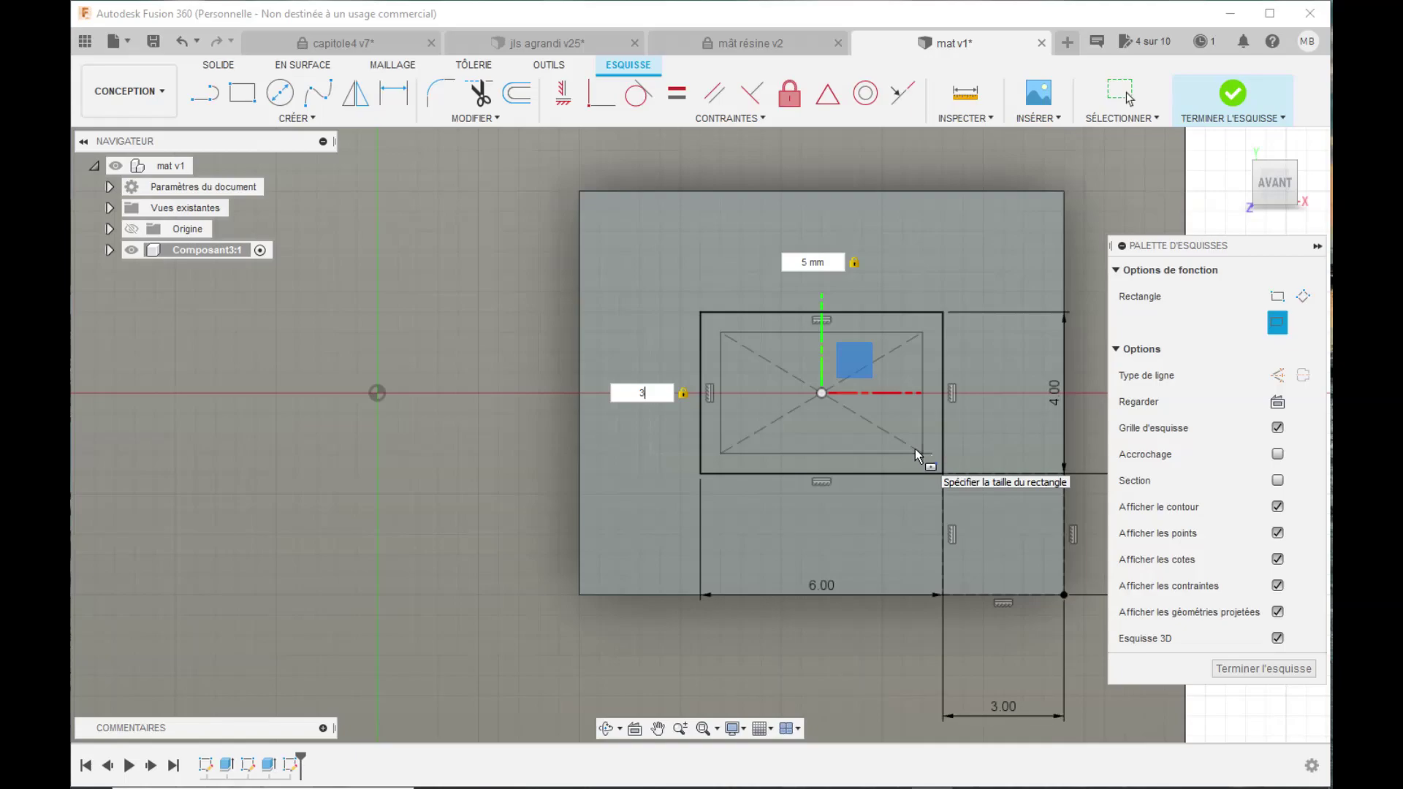
pyautogui.press('Tab')
pyautogui.write('4')
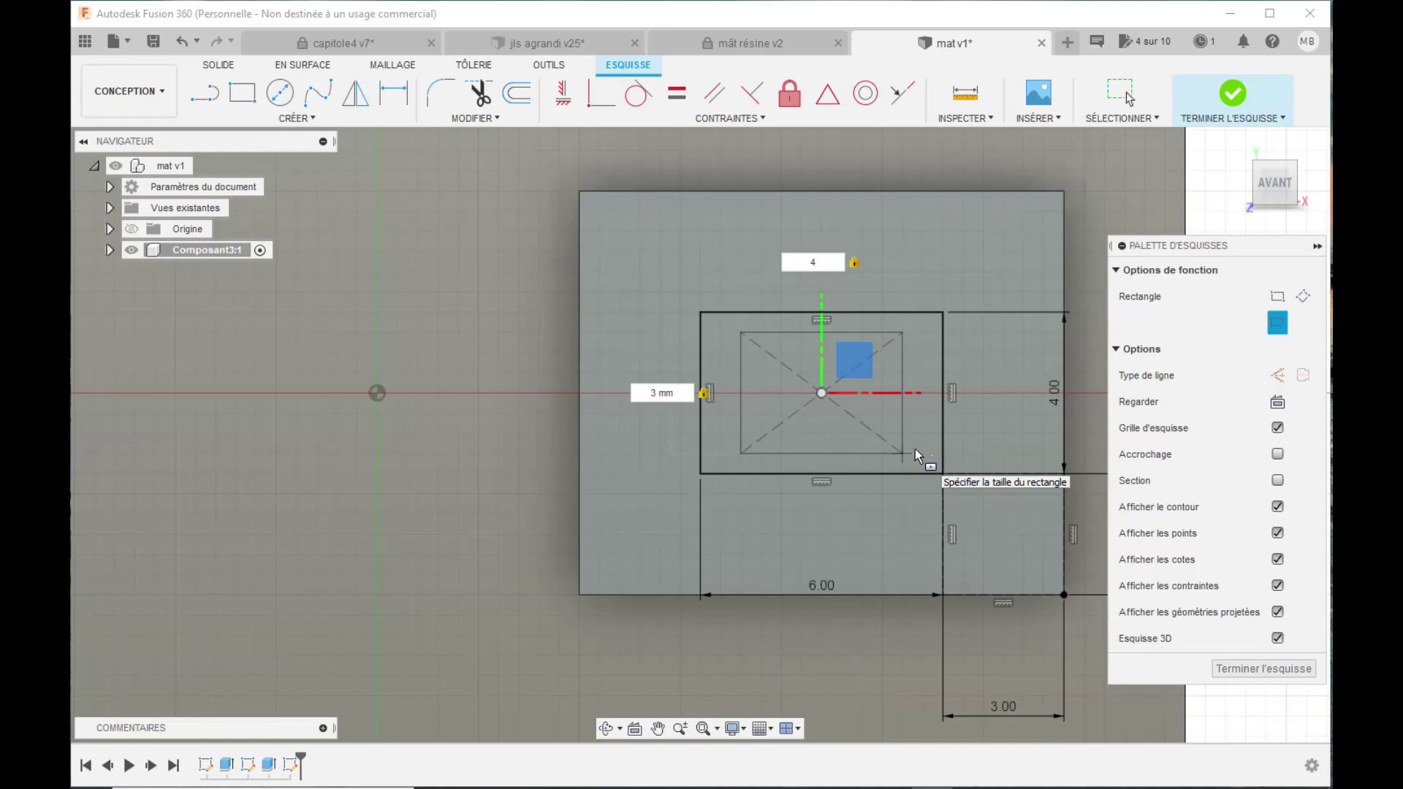
pyautogui.press('Return')
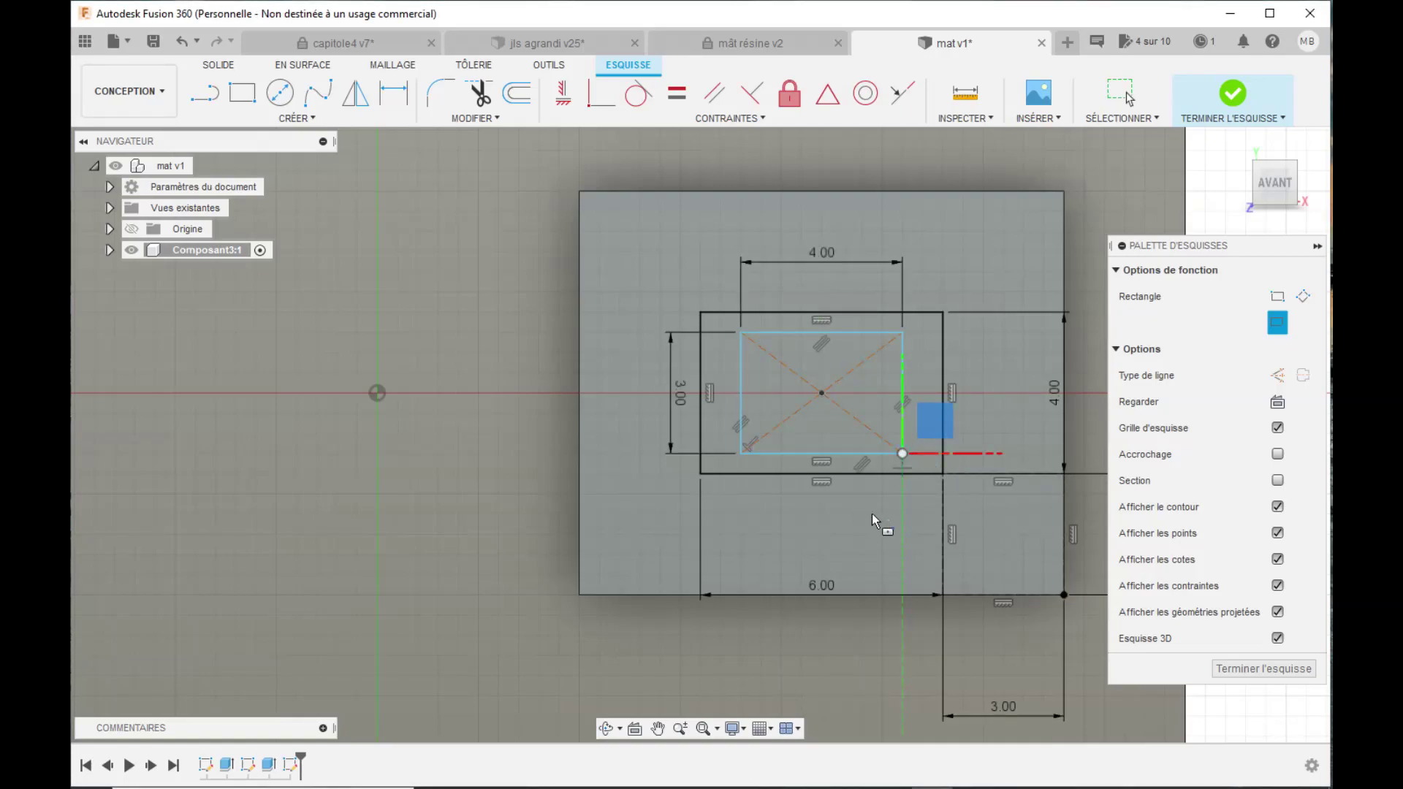
# - Draw a two-point rectangle about 0.49 mm wide and 2.5 mm high upward from the 6 by 4 mm rectangle's upper-left corner
pyautogui.scroll(-1, 871, 514)
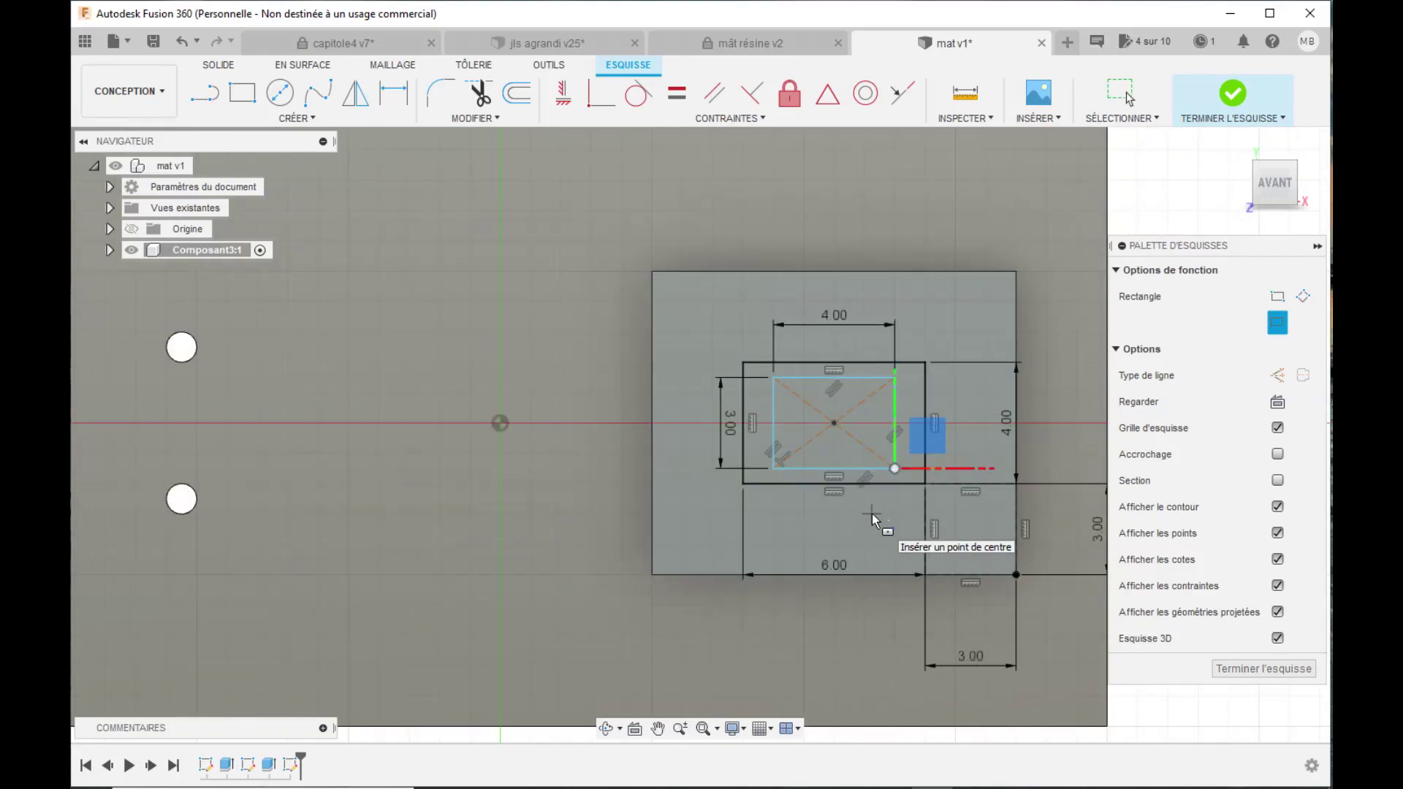
pyautogui.scroll(1, 871, 514)
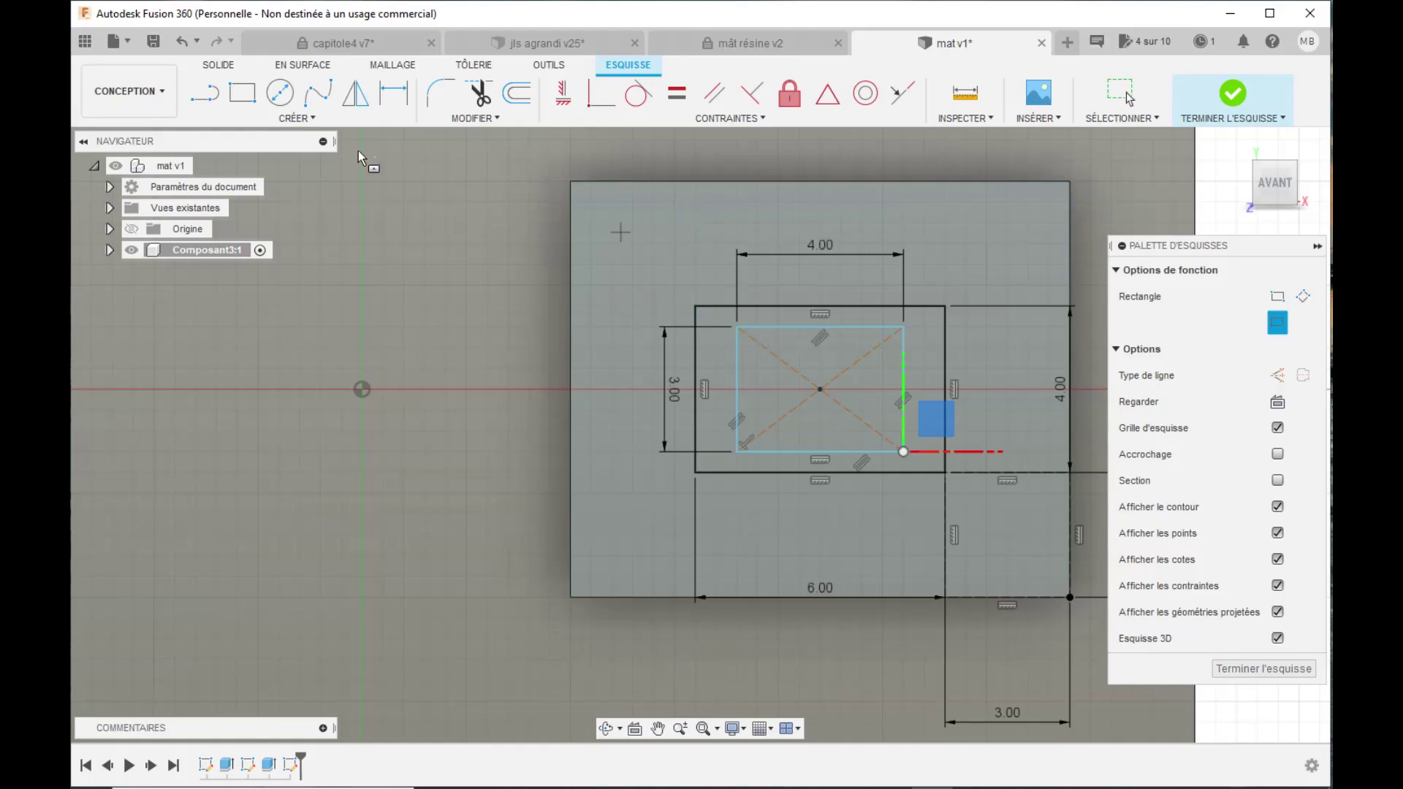
pyautogui.click(243, 95)
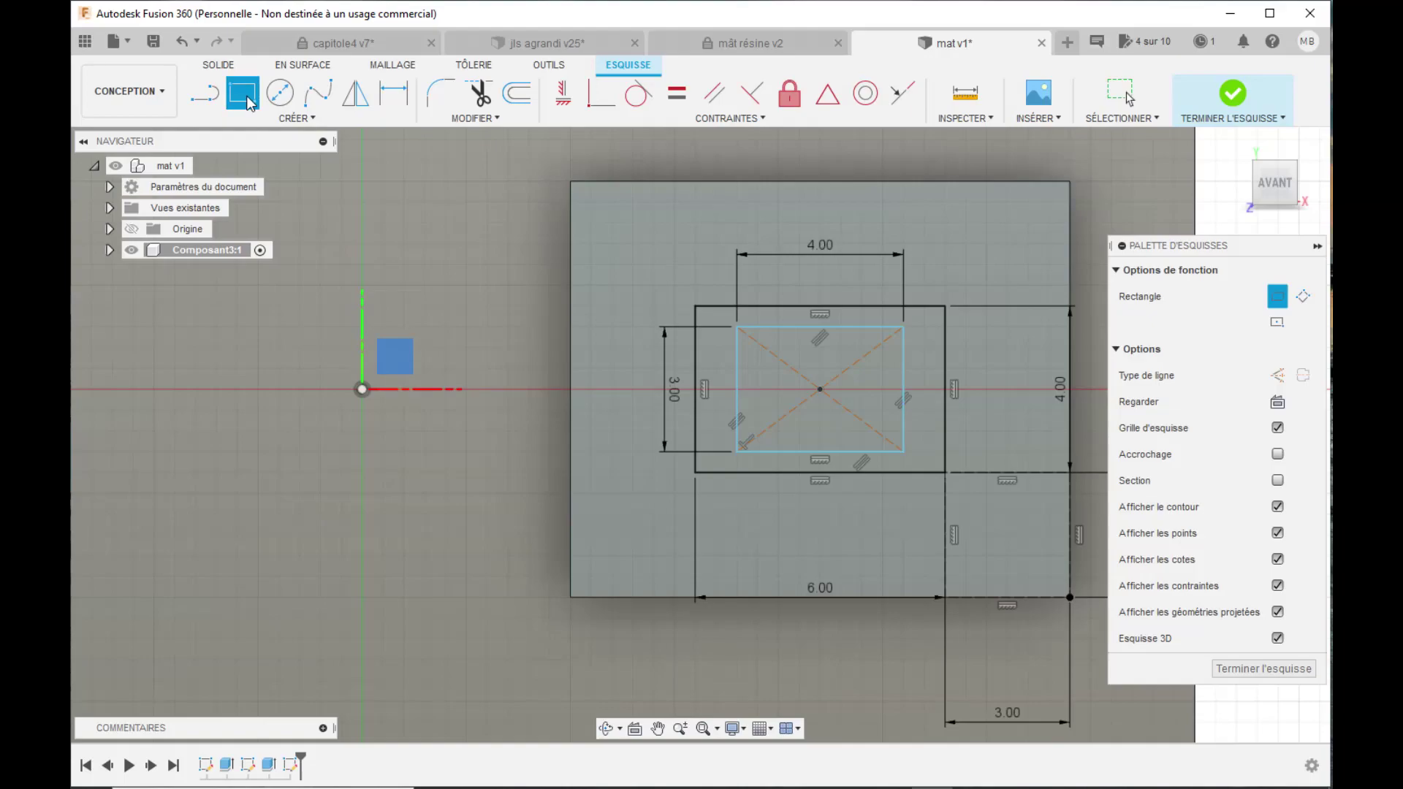
pyautogui.click(697, 308)
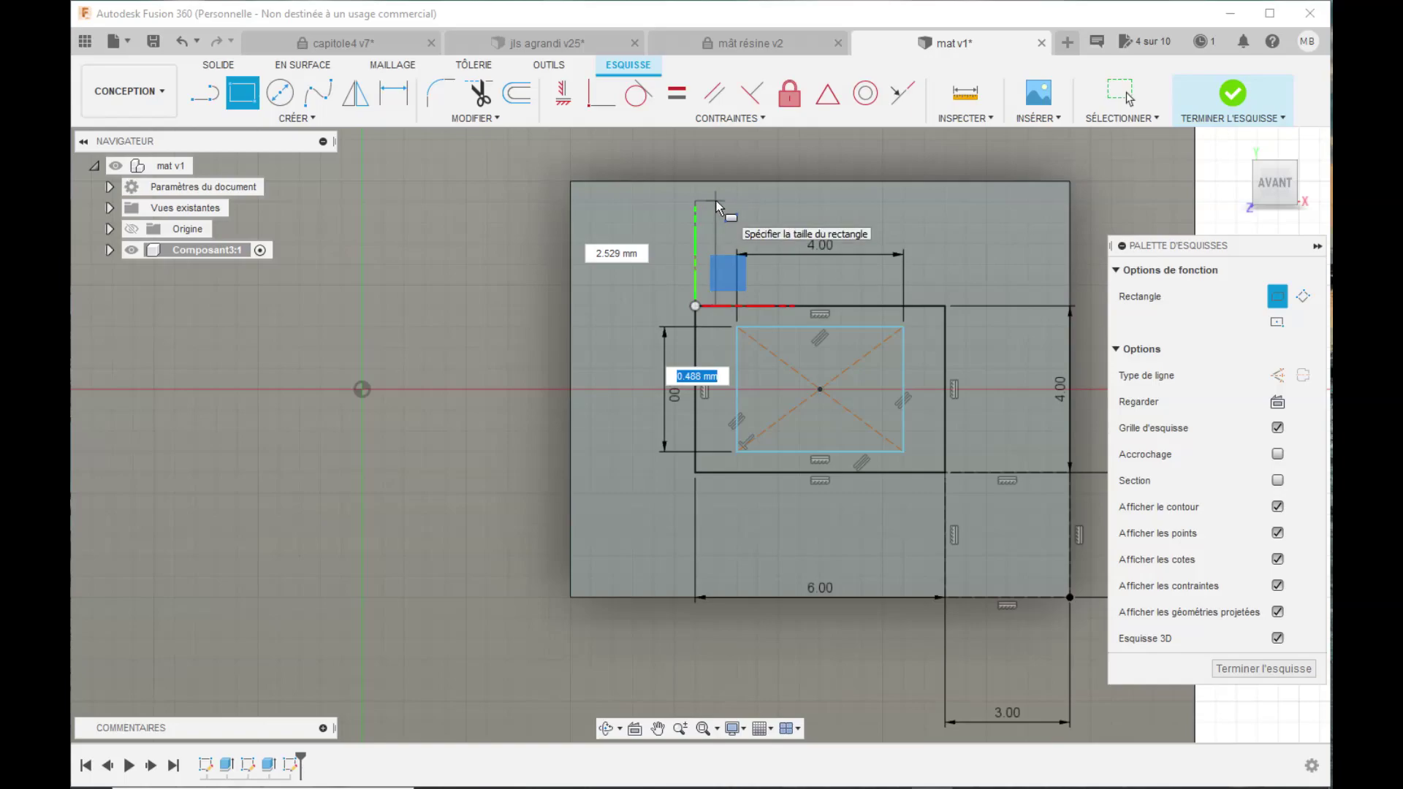
pyautogui.write('0.')
pyautogui.press('Tab')
pyautogui.write('2.5')
pyautogui.press('Return')
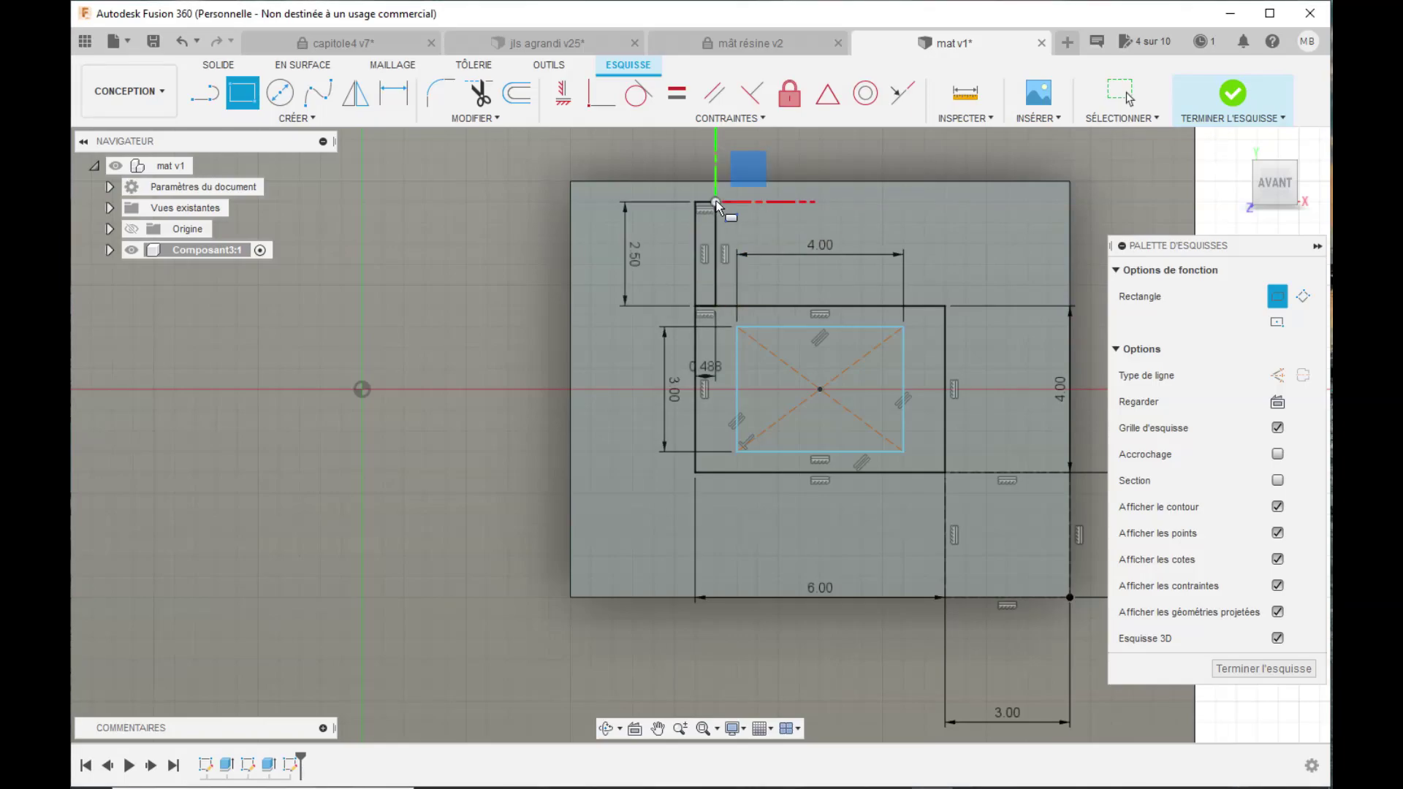
# - Draw a two-point rectangle 0.5 mm wide and 2.5 mm high upward from the 6 by 4 mm rectangle's upper-right corner, extending left
pyautogui.click(944, 306)
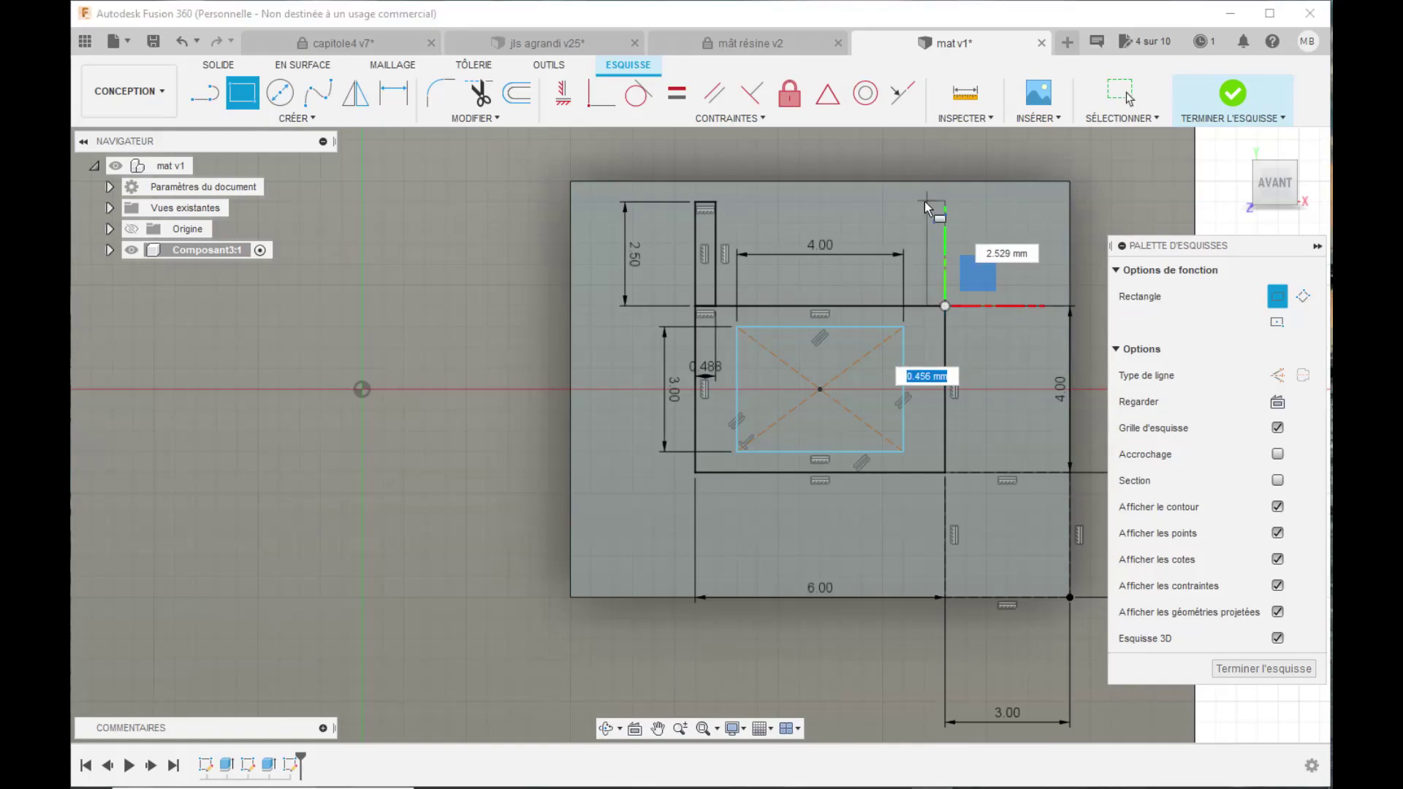
pyautogui.write('0.5')
pyautogui.press('Tab')
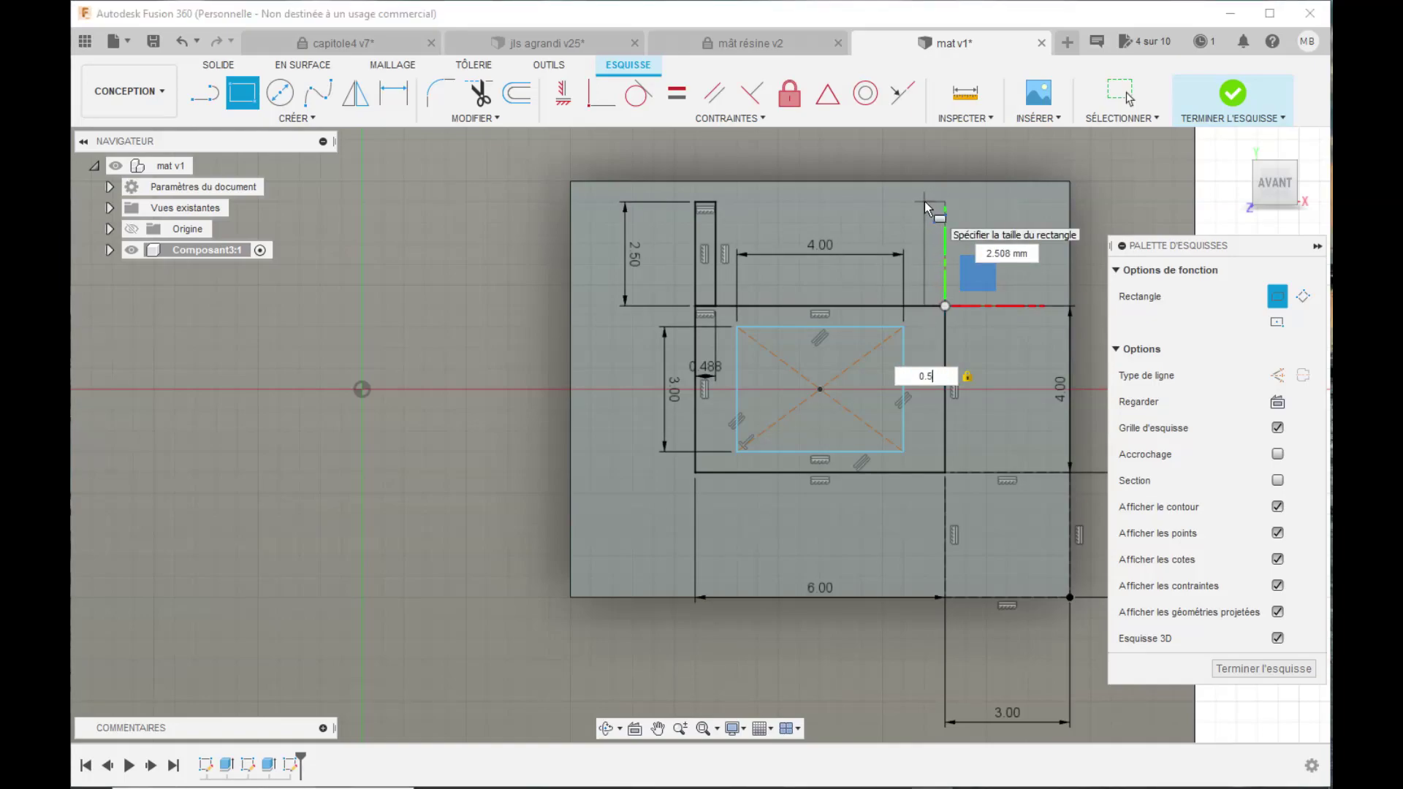
pyautogui.write('2.5')
pyautogui.press('Tab')
pyautogui.press('Return')
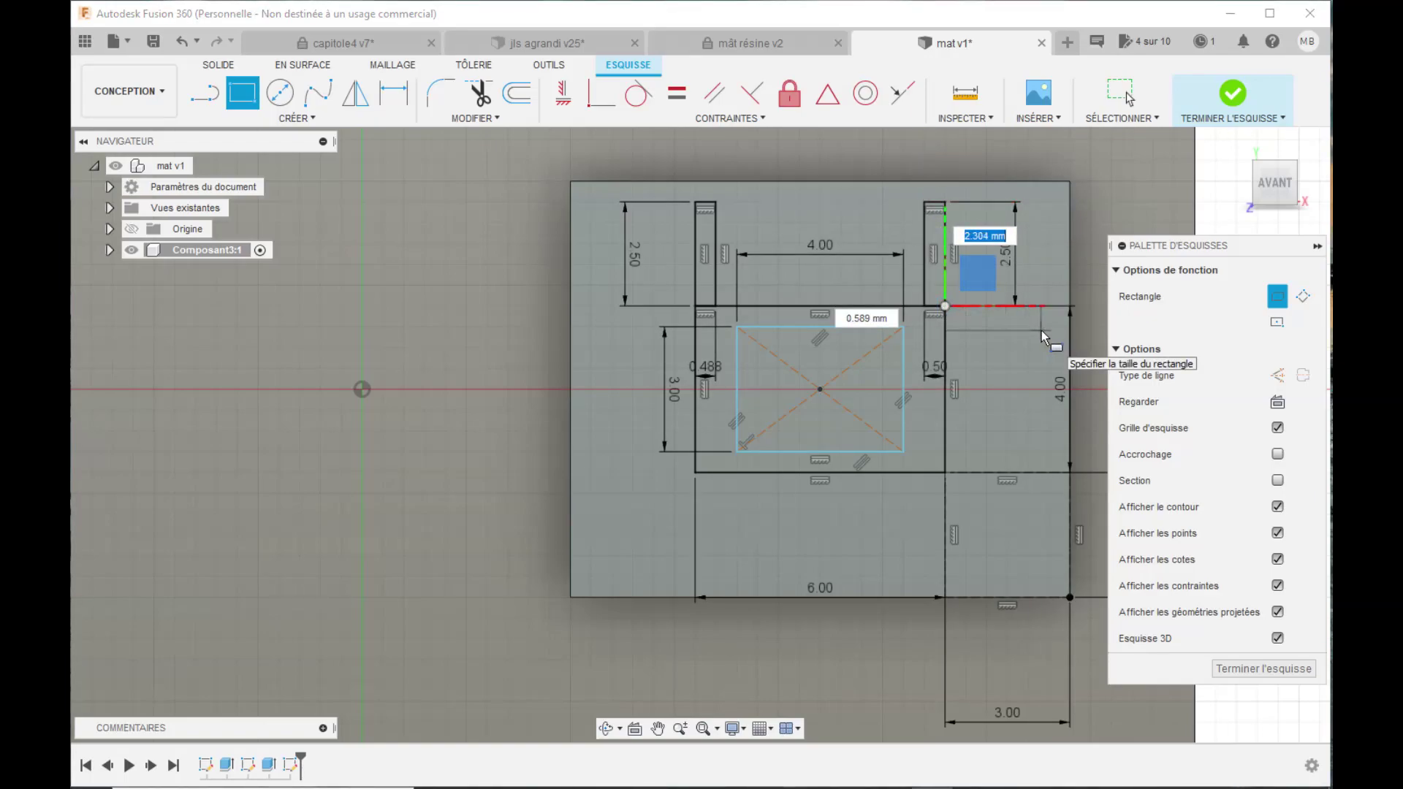
# - Draw a rectangle 2.5 mm wide and 0.5 mm high from the 6 by 4 mm rectangle's upper-right corner, extending right and down
pyautogui.write('2.5')
pyautogui.press('Tab')
pyautogui.write('0.5')
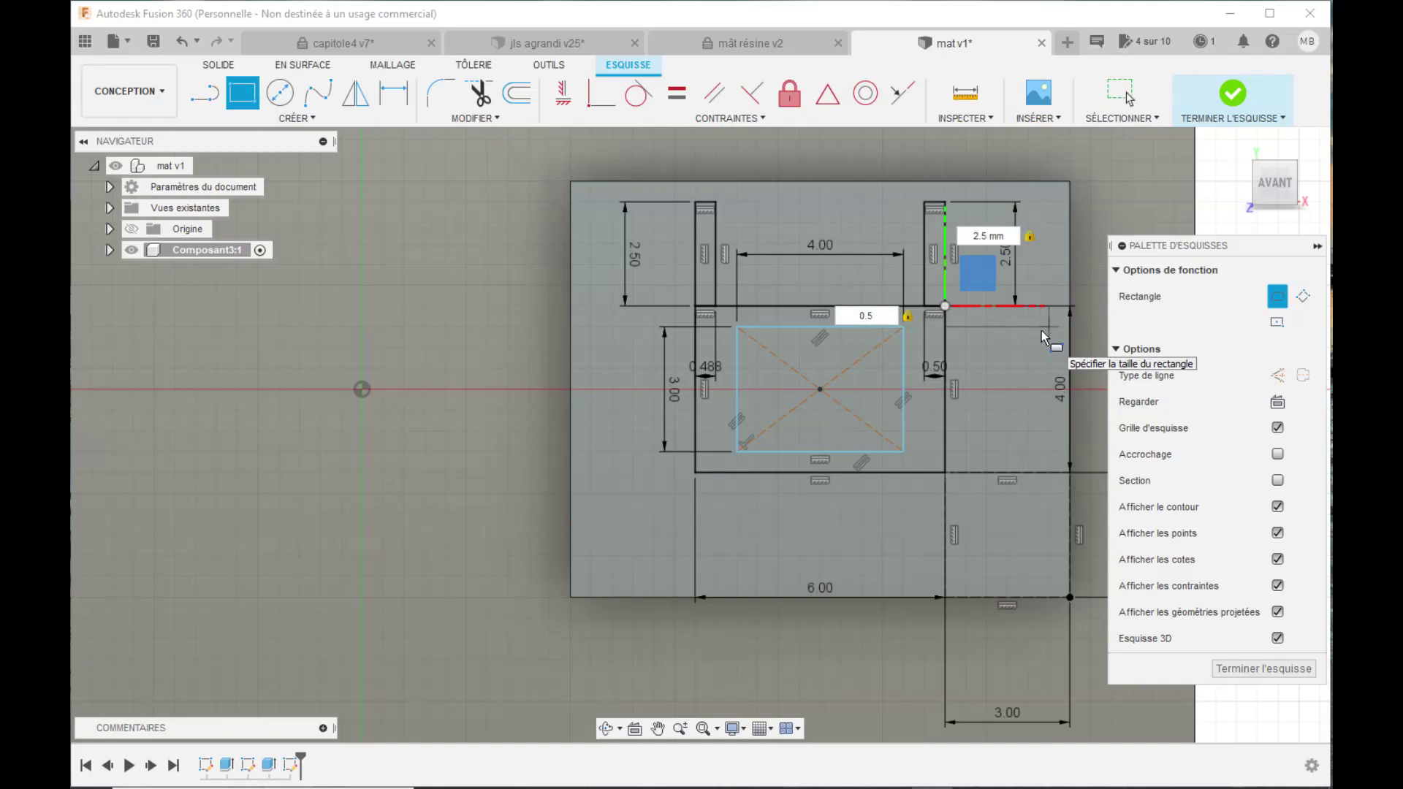
pyautogui.press('Return')
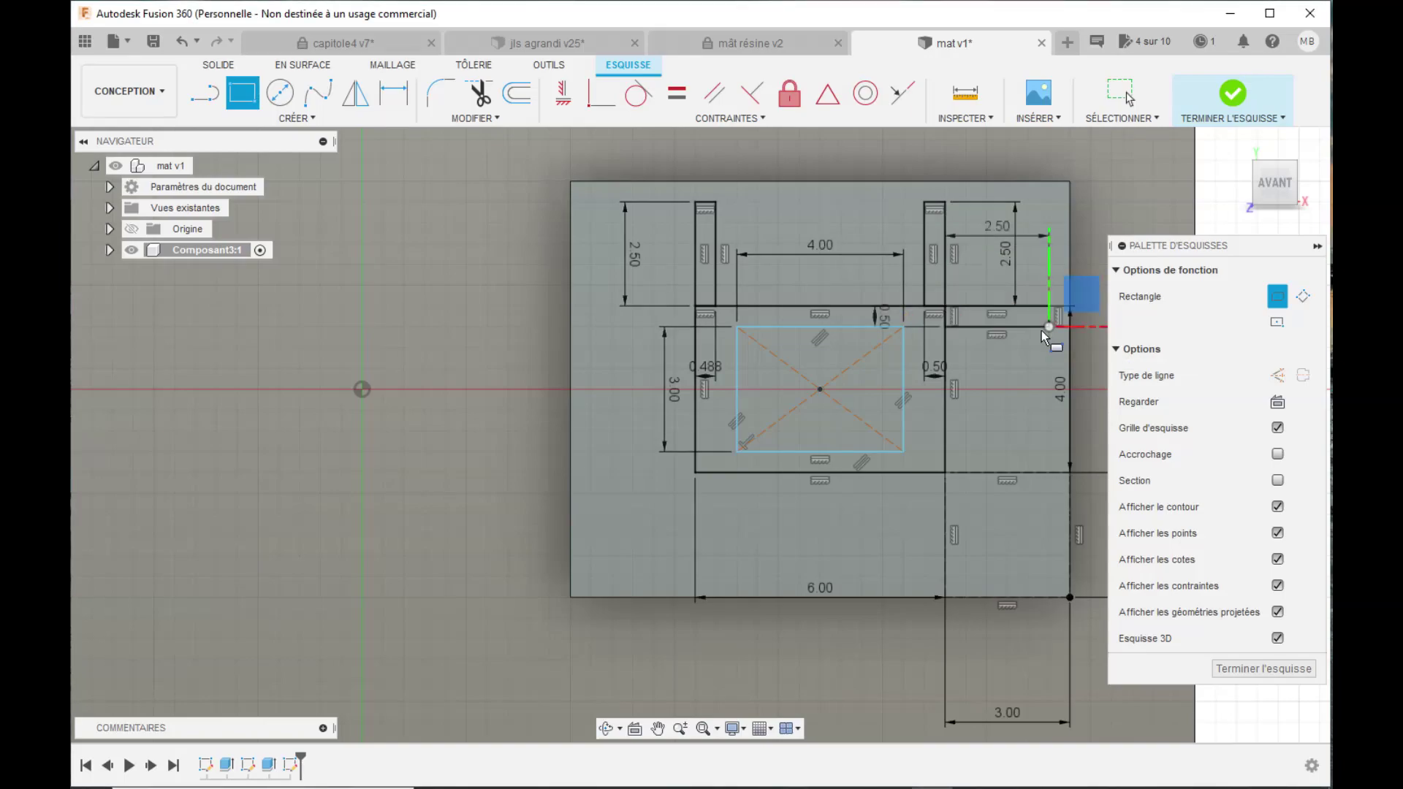
# - Draw a rectangle 2.5 mm wide and 0.5 mm high from the 6 by 4 mm rectangle's lower-right corner, extending right and up
pyautogui.click(944, 472)
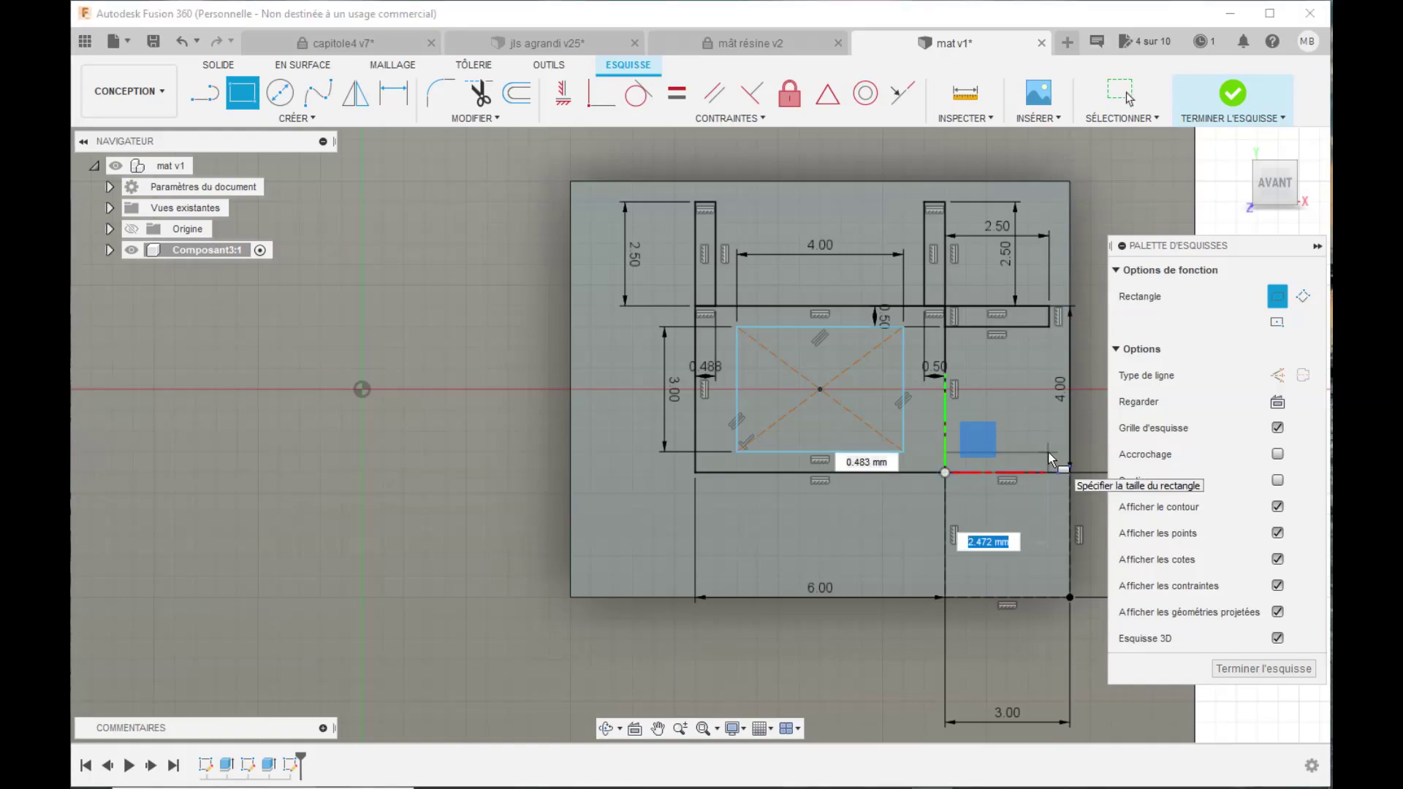
pyautogui.write('2.5')
pyautogui.press('Tab')
pyautogui.write('0.5')
pyautogui.press('Tab')
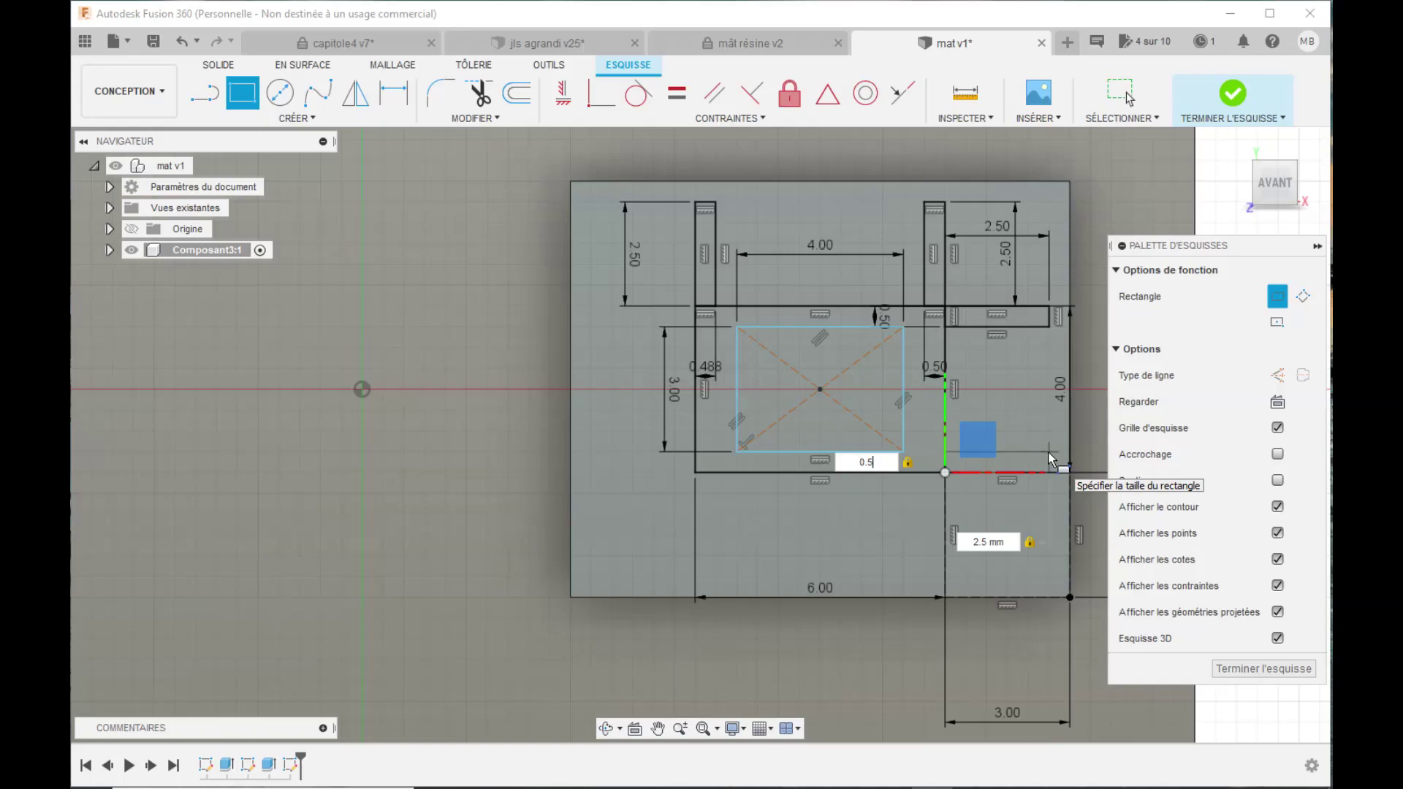
pyautogui.press('Return')
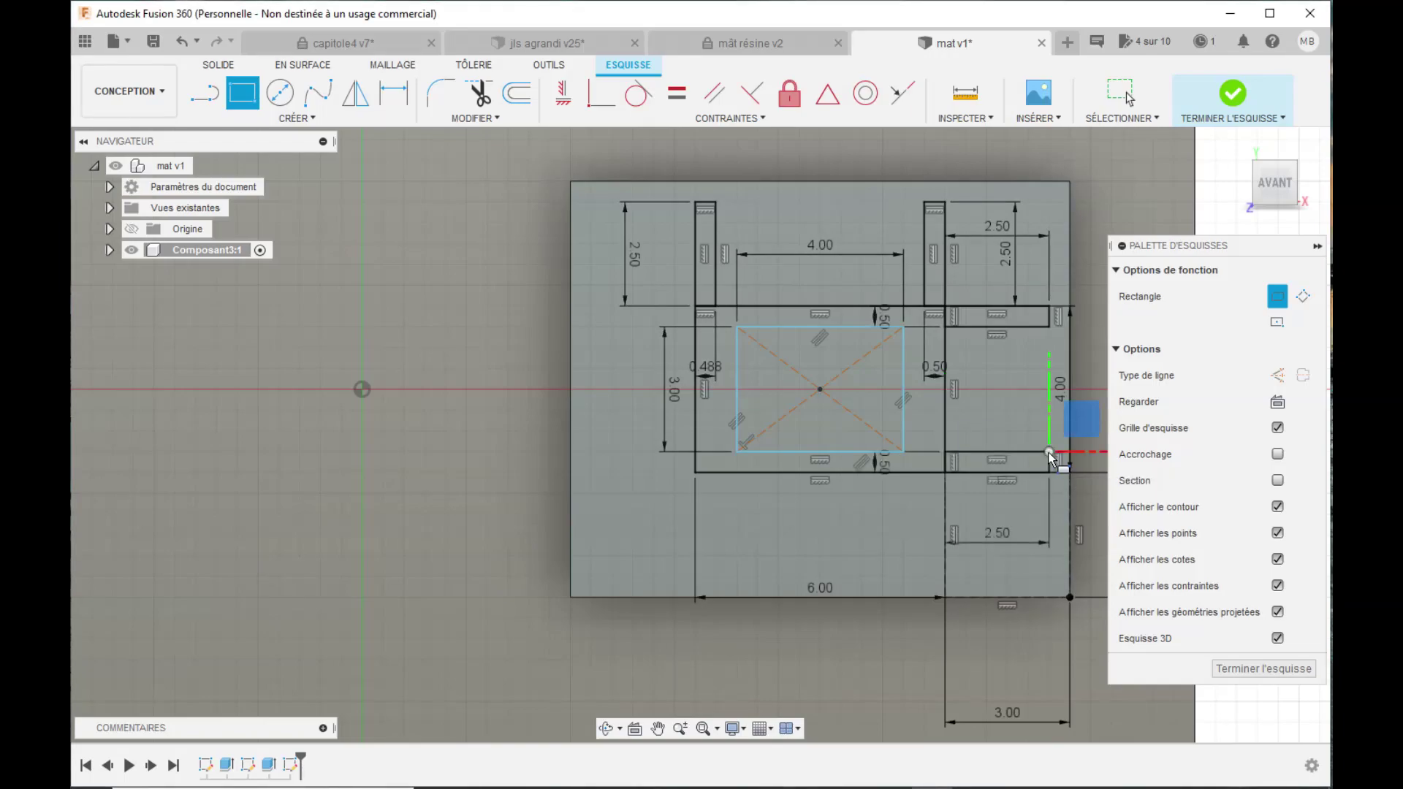
# - Draw a rectangle 0.5 mm wide and 2.5 mm high from the 6 by 4 mm rectangle's lower-right corner, extending down and left
pyautogui.click(945, 474)
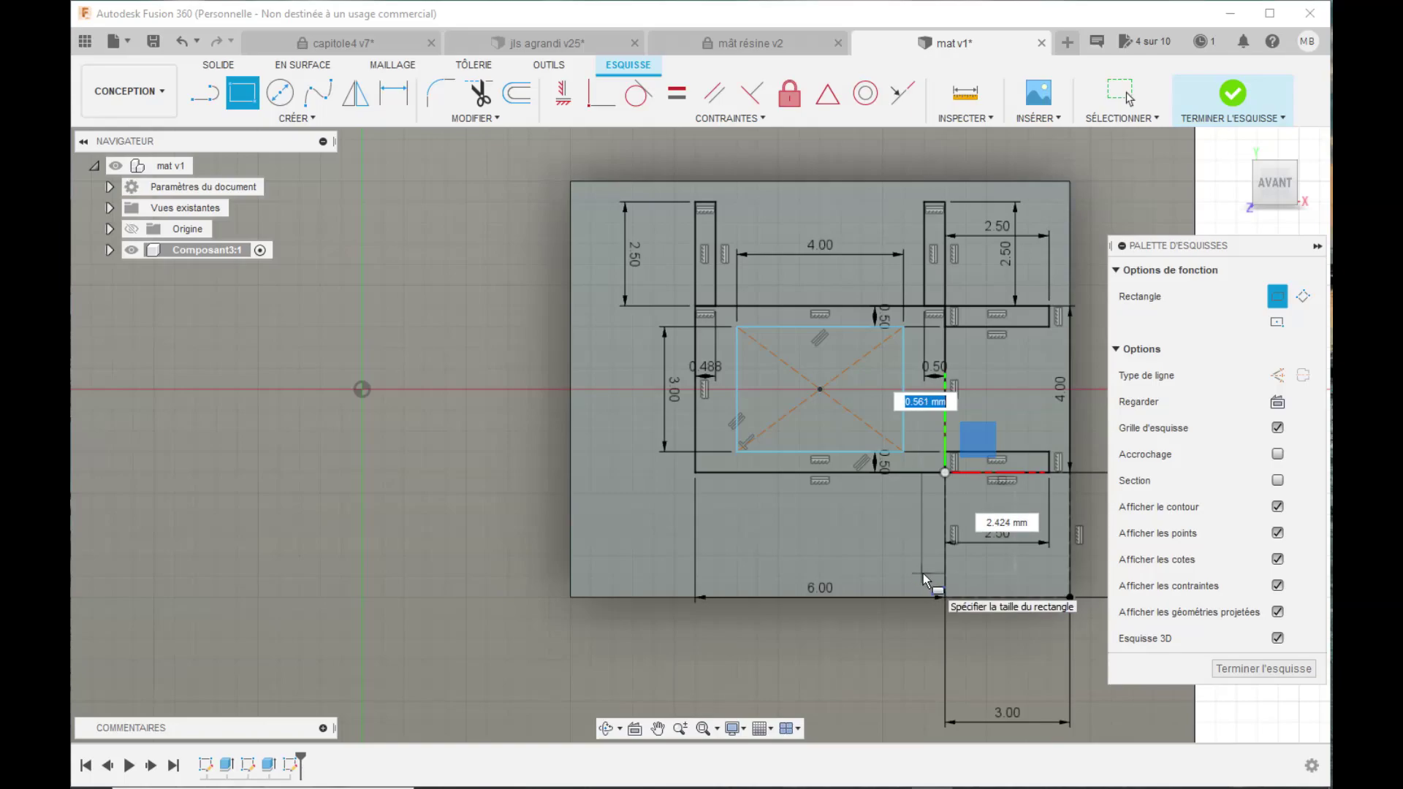
pyautogui.write('0.5')
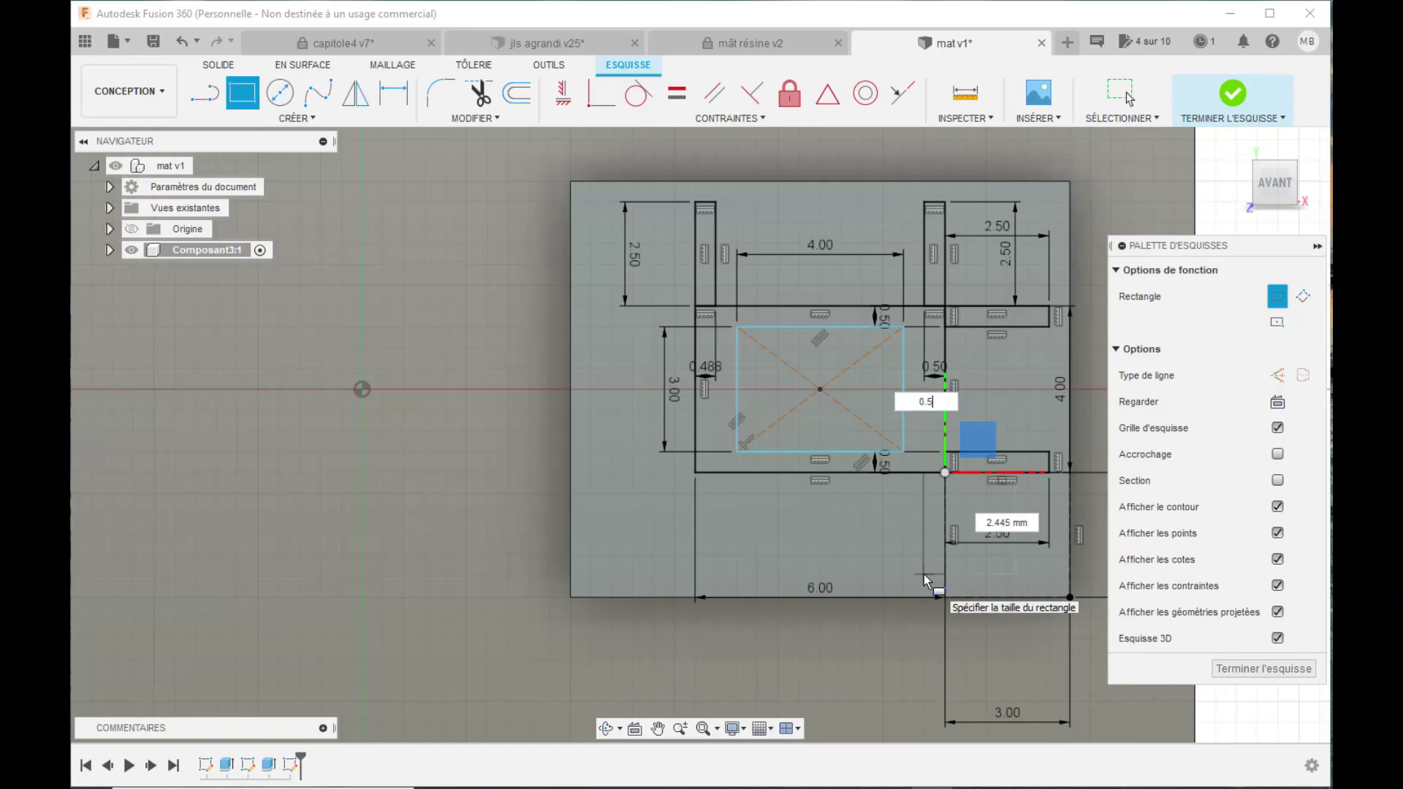
pyautogui.press('Tab')
pyautogui.write('2.5')
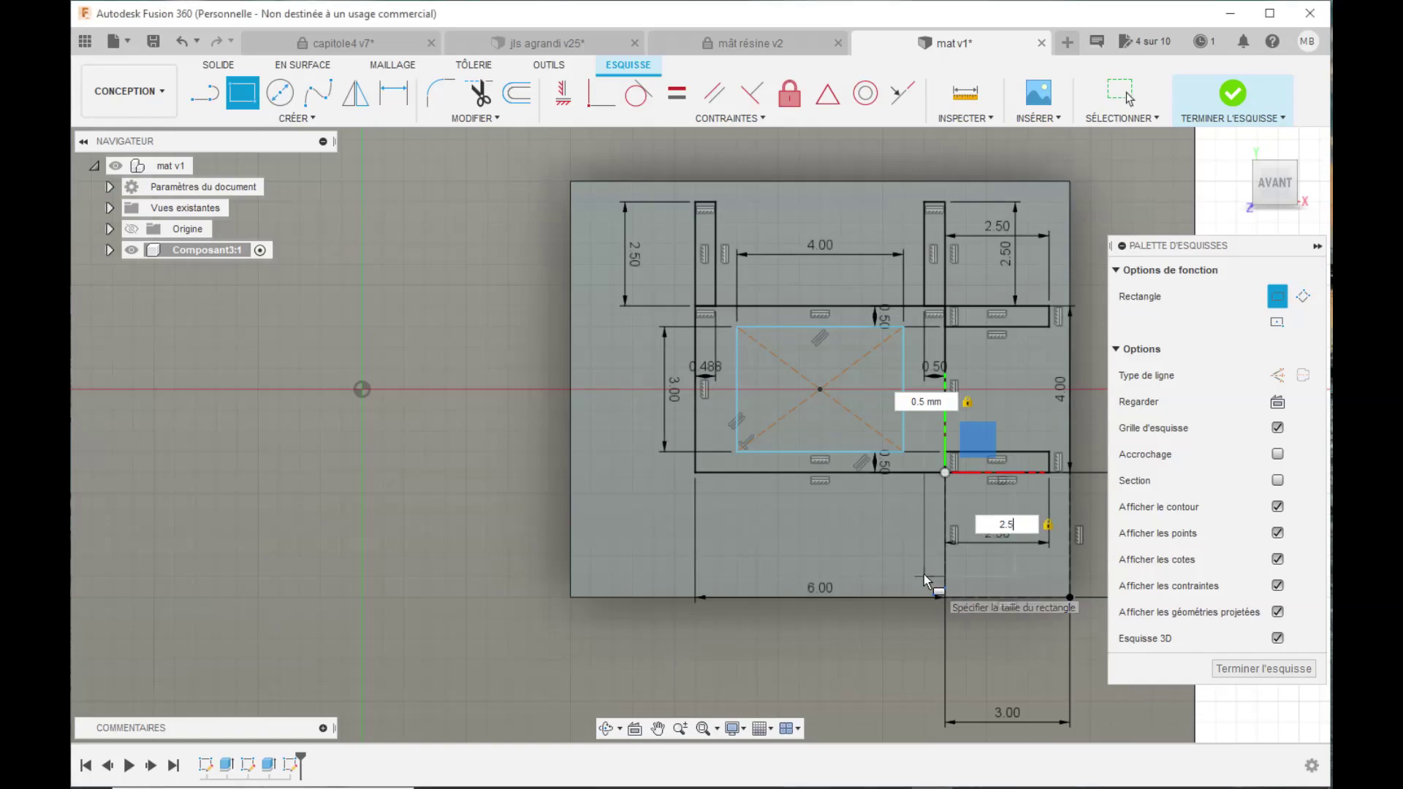
pyautogui.press('Return')
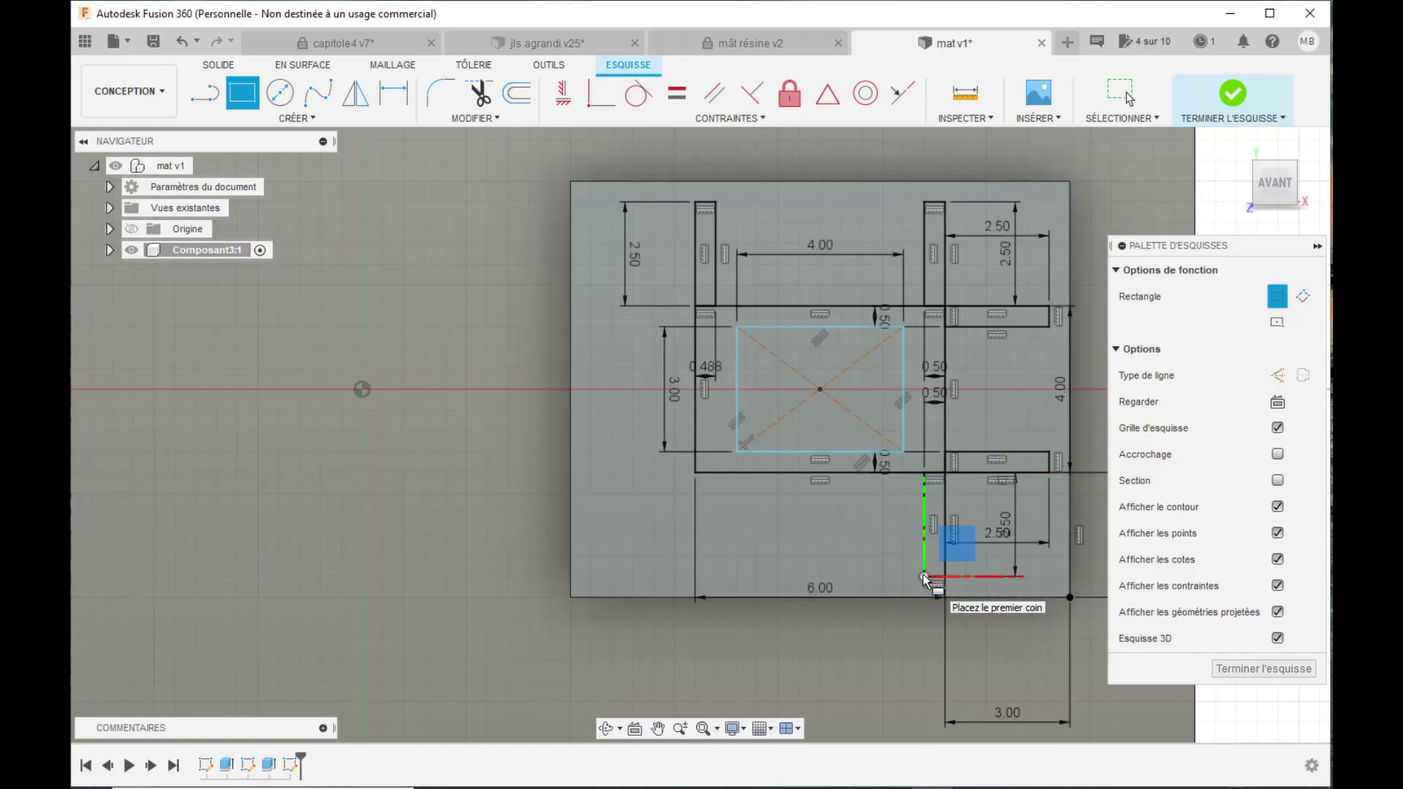
# - Draw a rectangle 0.5 mm wide and 2.5 mm high from the 6 by 4 mm rectangle's lower-left corner, extending down and right
pyautogui.click(696, 473)
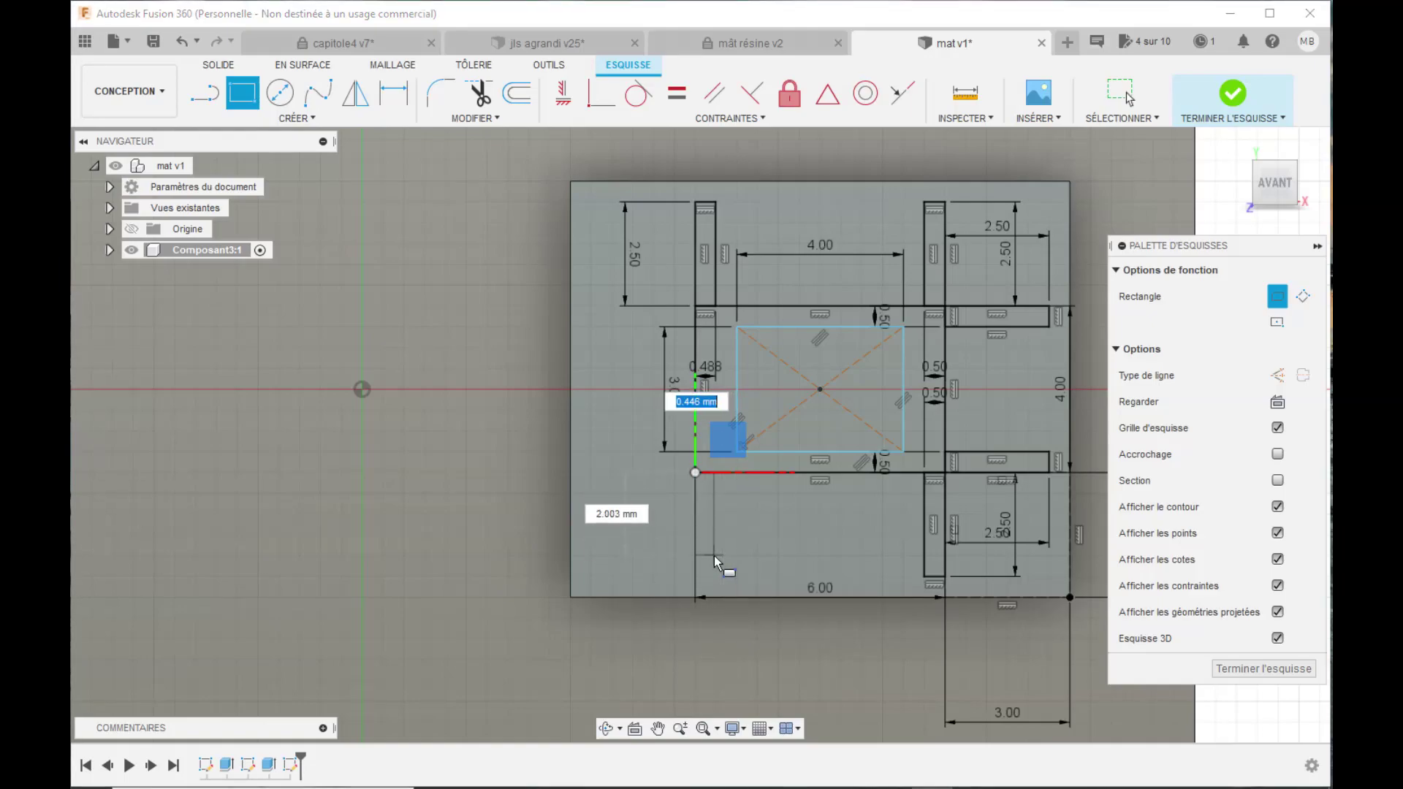
pyautogui.write('0.5')
pyautogui.press('Tab')
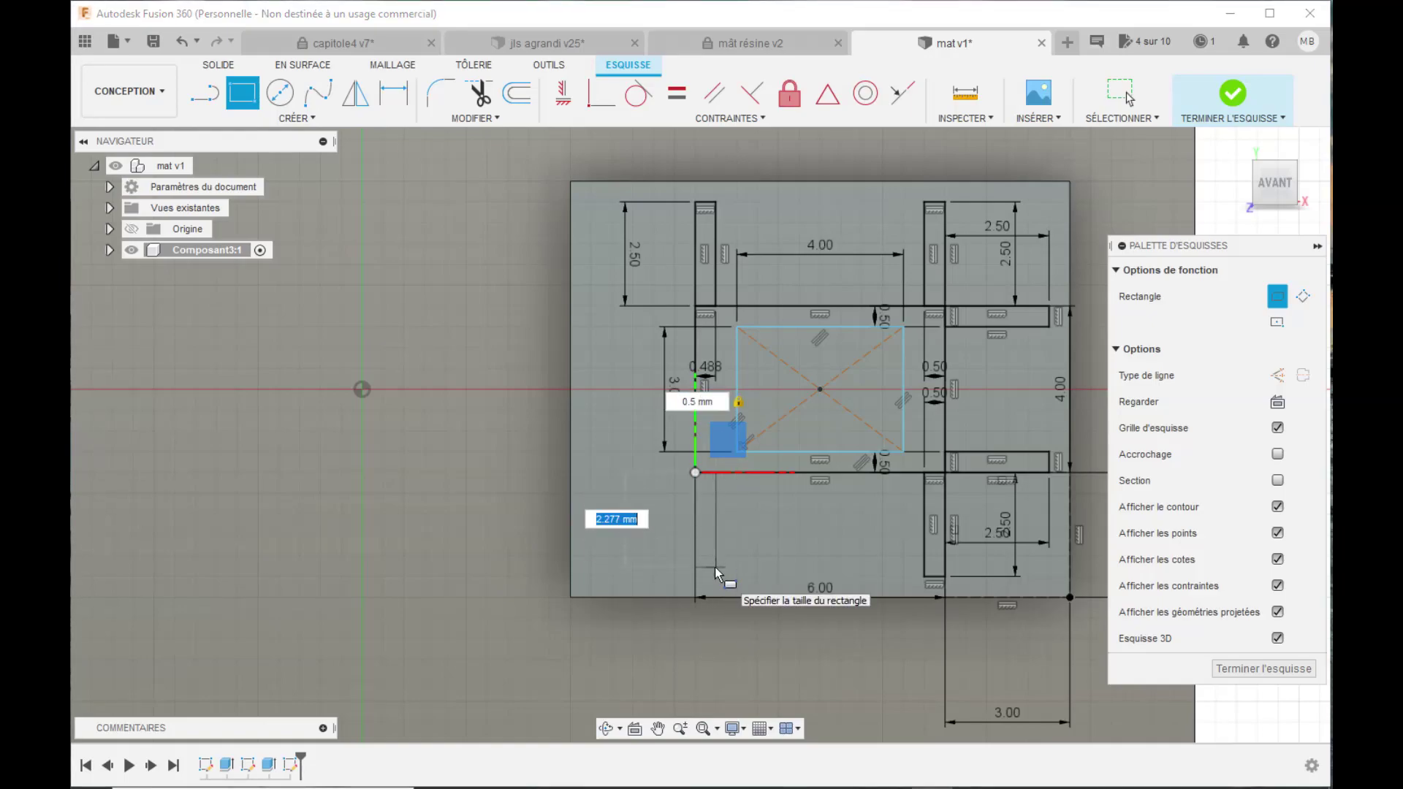
pyautogui.write('2.5')
pyautogui.press('Tab')
pyautogui.click(714, 567)
pyautogui.click(715, 576)
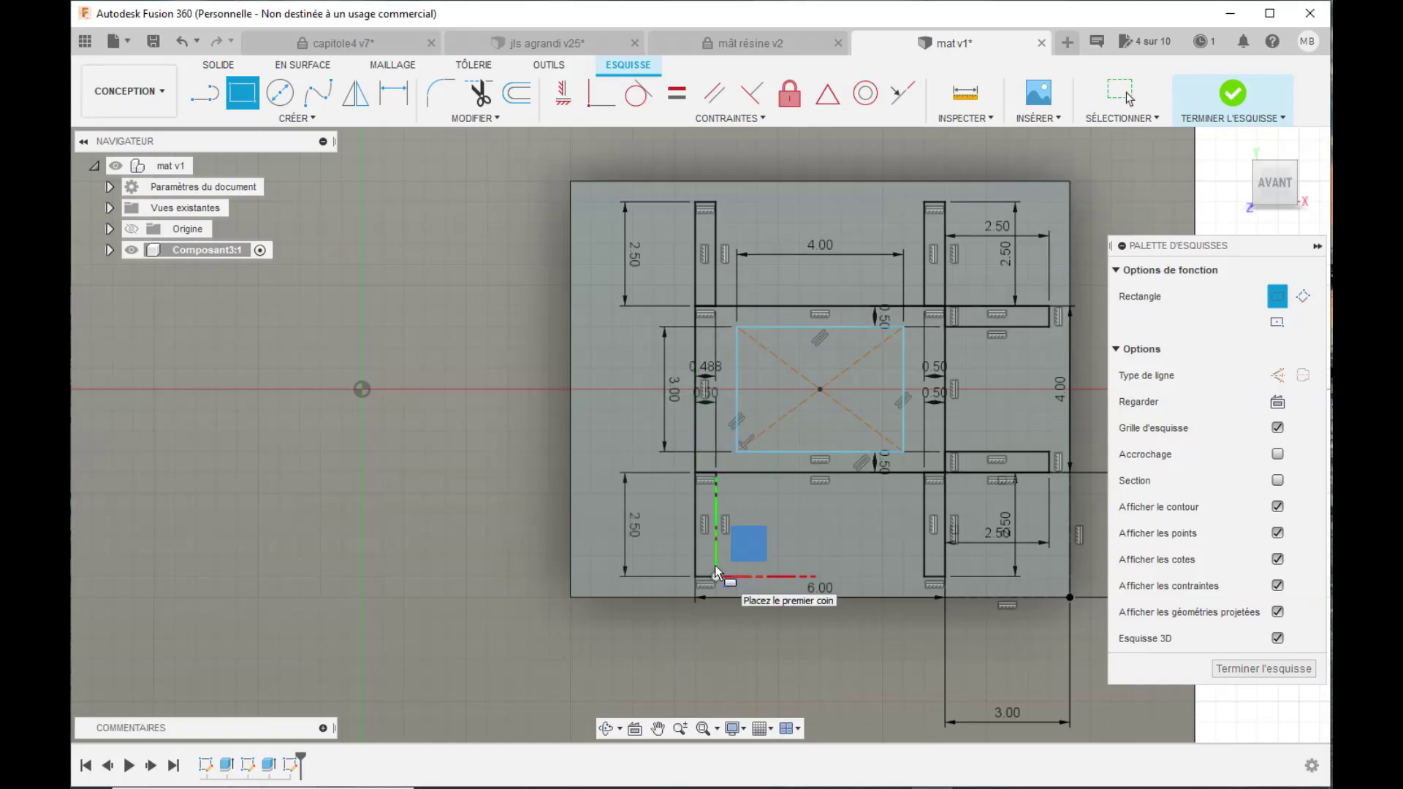
# - Draw a rectangle 2.5 mm wide and 0.5 mm high from the 6 by 4 mm rectangle's lower-left corner, extending left and up
pyautogui.click(695, 473)
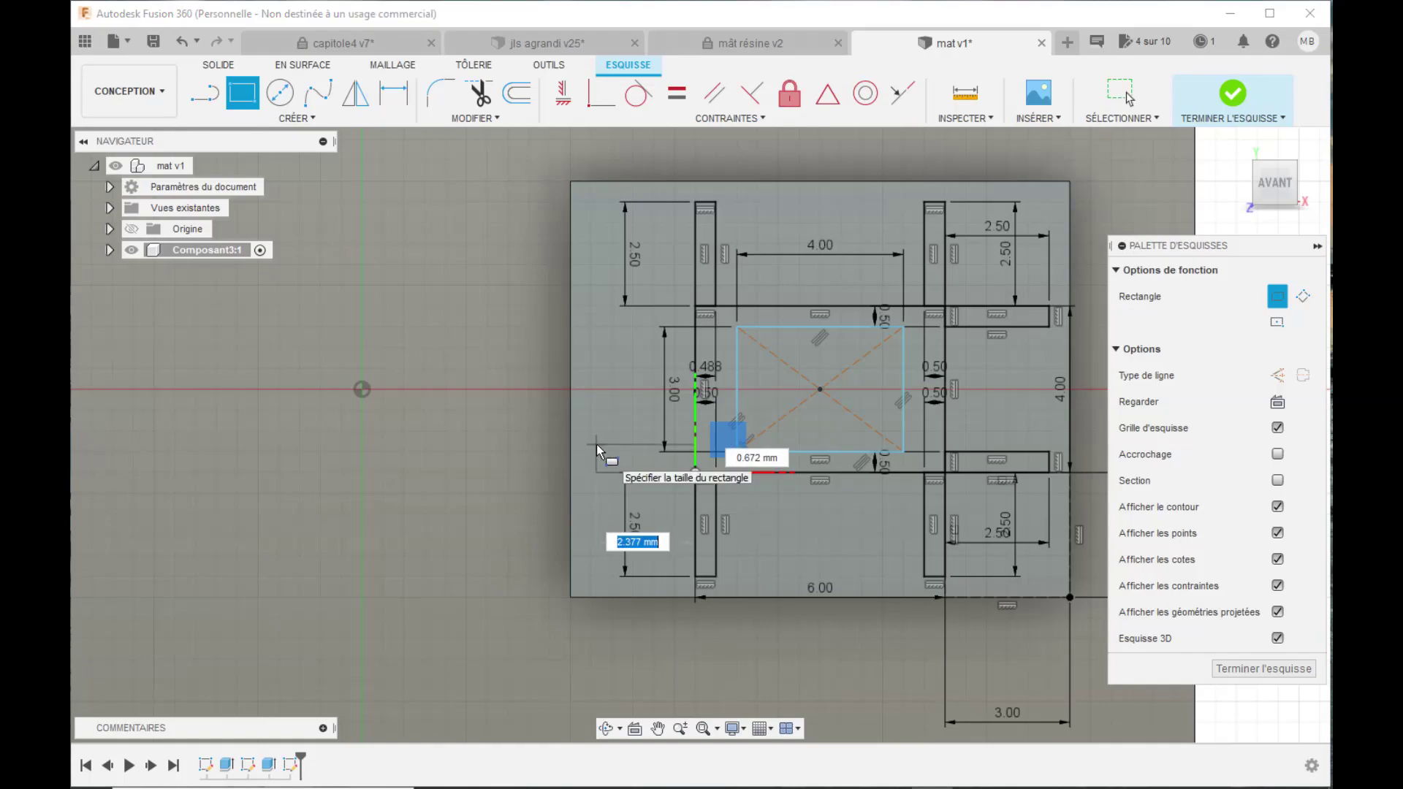
pyautogui.write('2.5')
pyautogui.press('Tab')
pyautogui.write('0.5')
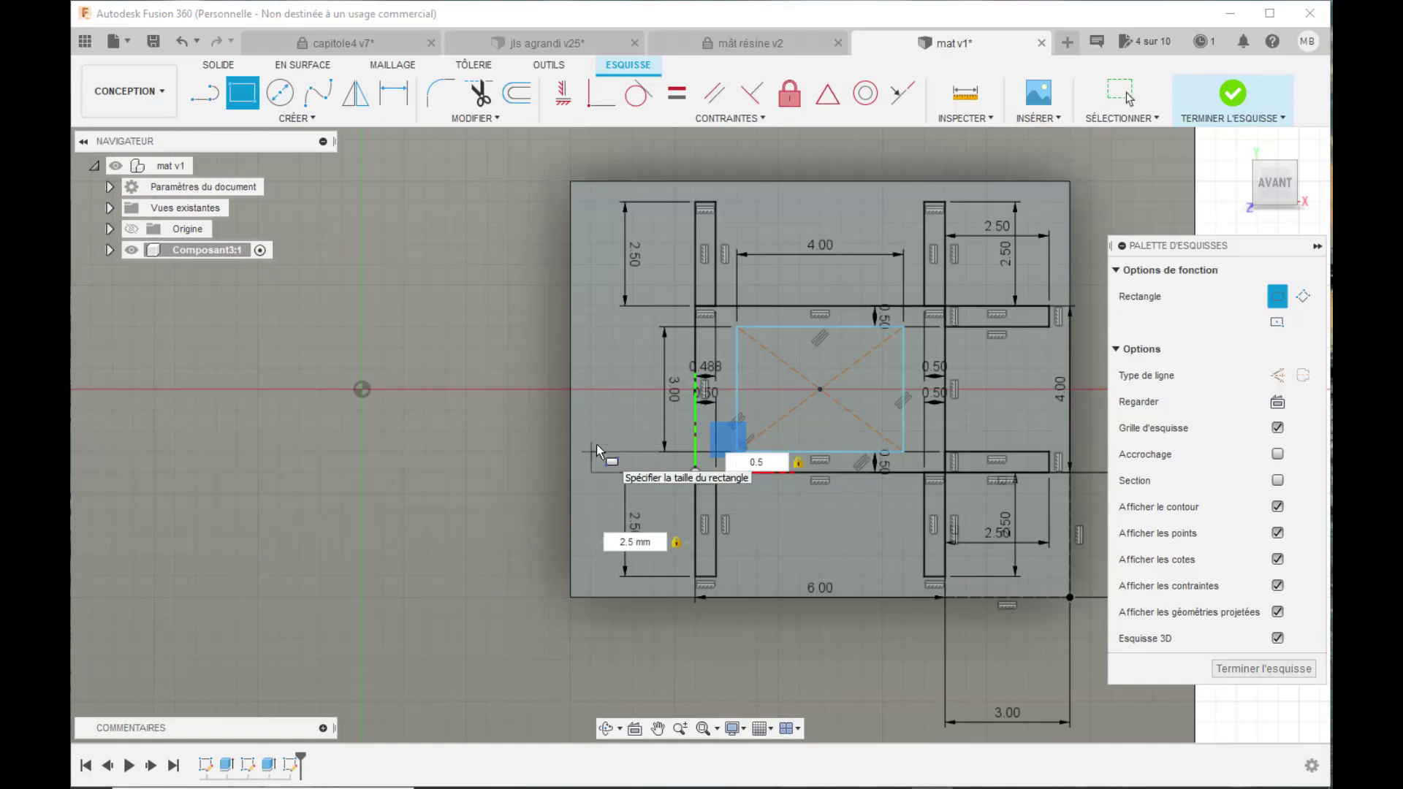
pyautogui.press('Return')
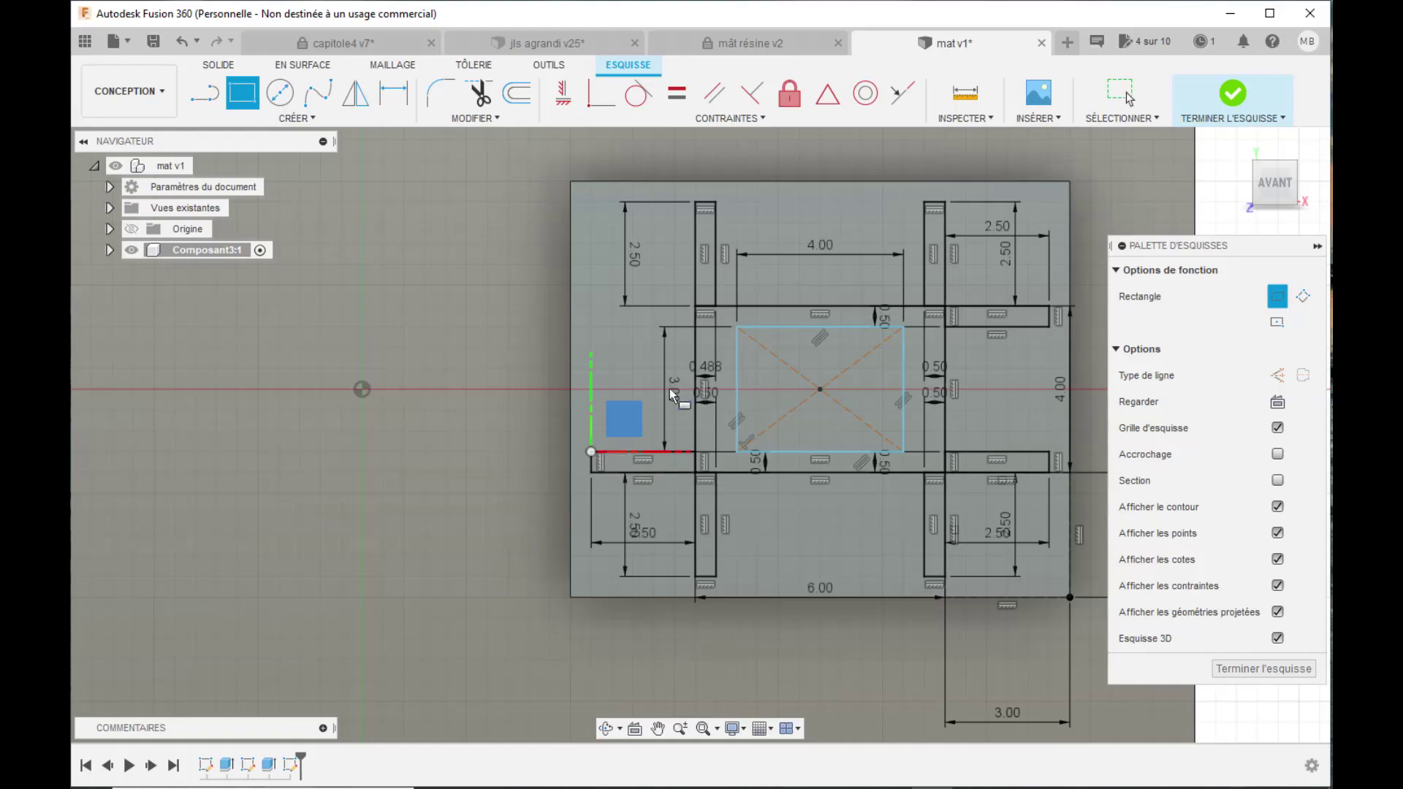
# - Draw a rectangle 2.5 mm wide and 0.5 mm high from the 6 by 4 mm rectangle's upper-left corner, extending left and down
pyautogui.click(693, 307)
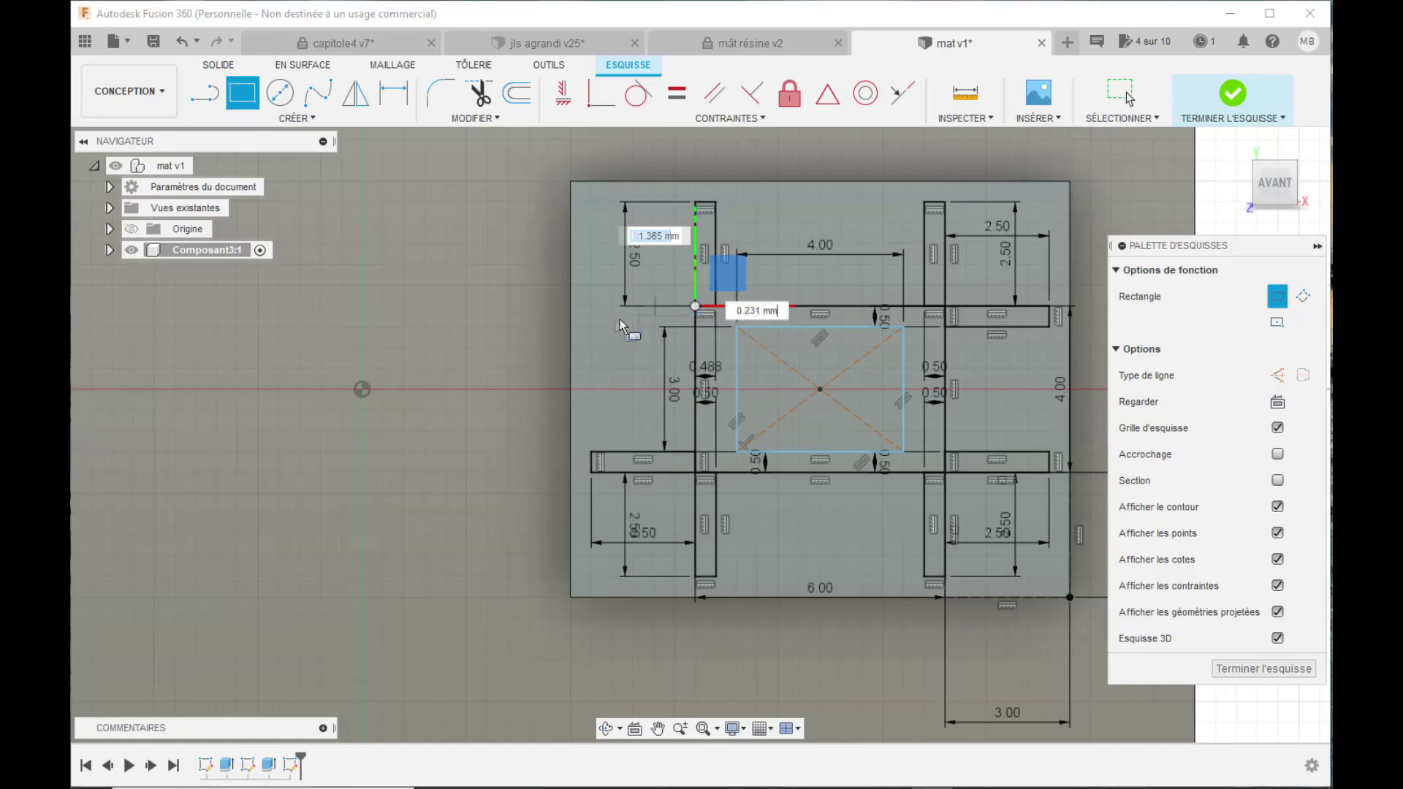
pyautogui.write('2.5')
pyautogui.press('Tab')
pyautogui.write('0.5')
pyautogui.press('Return')
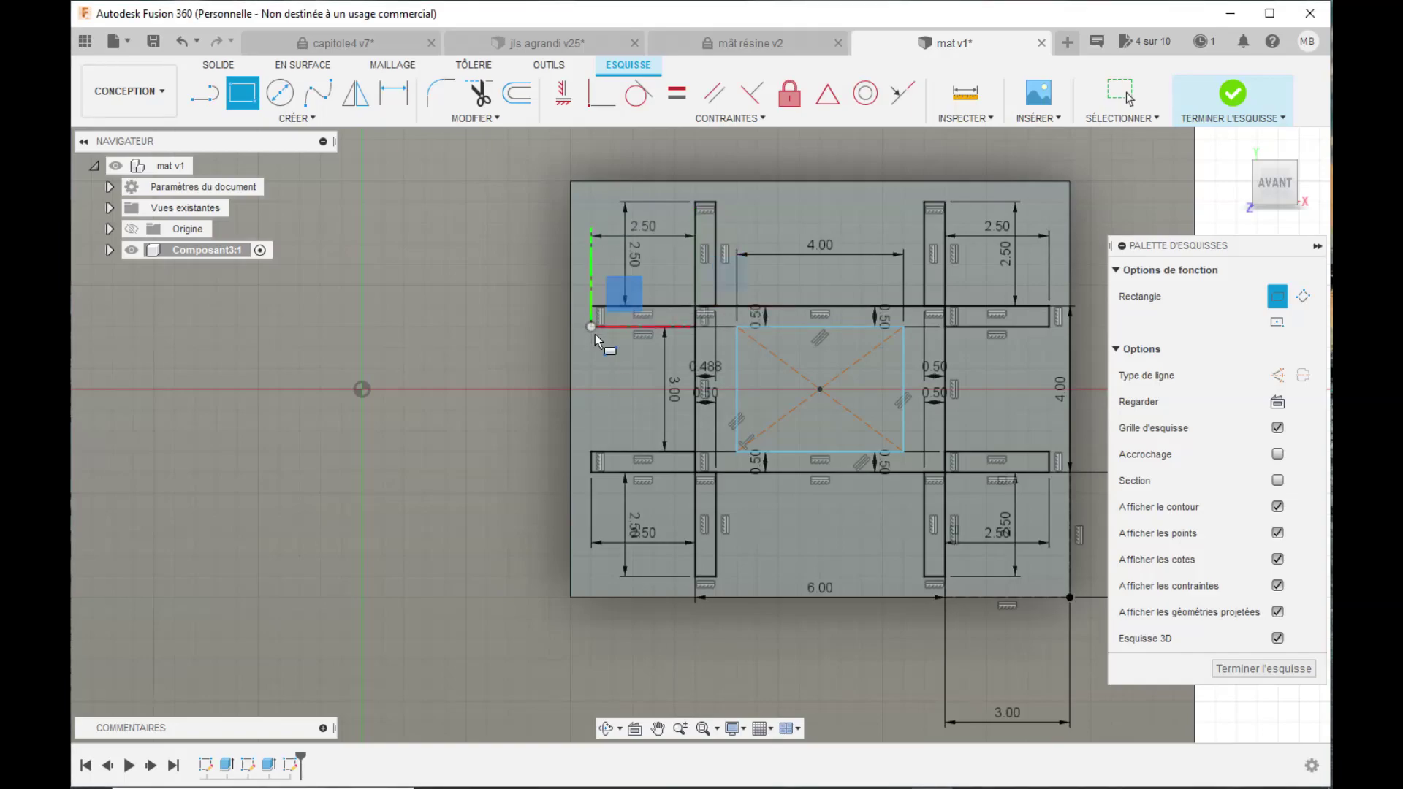
pyautogui.scroll(-1, 595, 356)
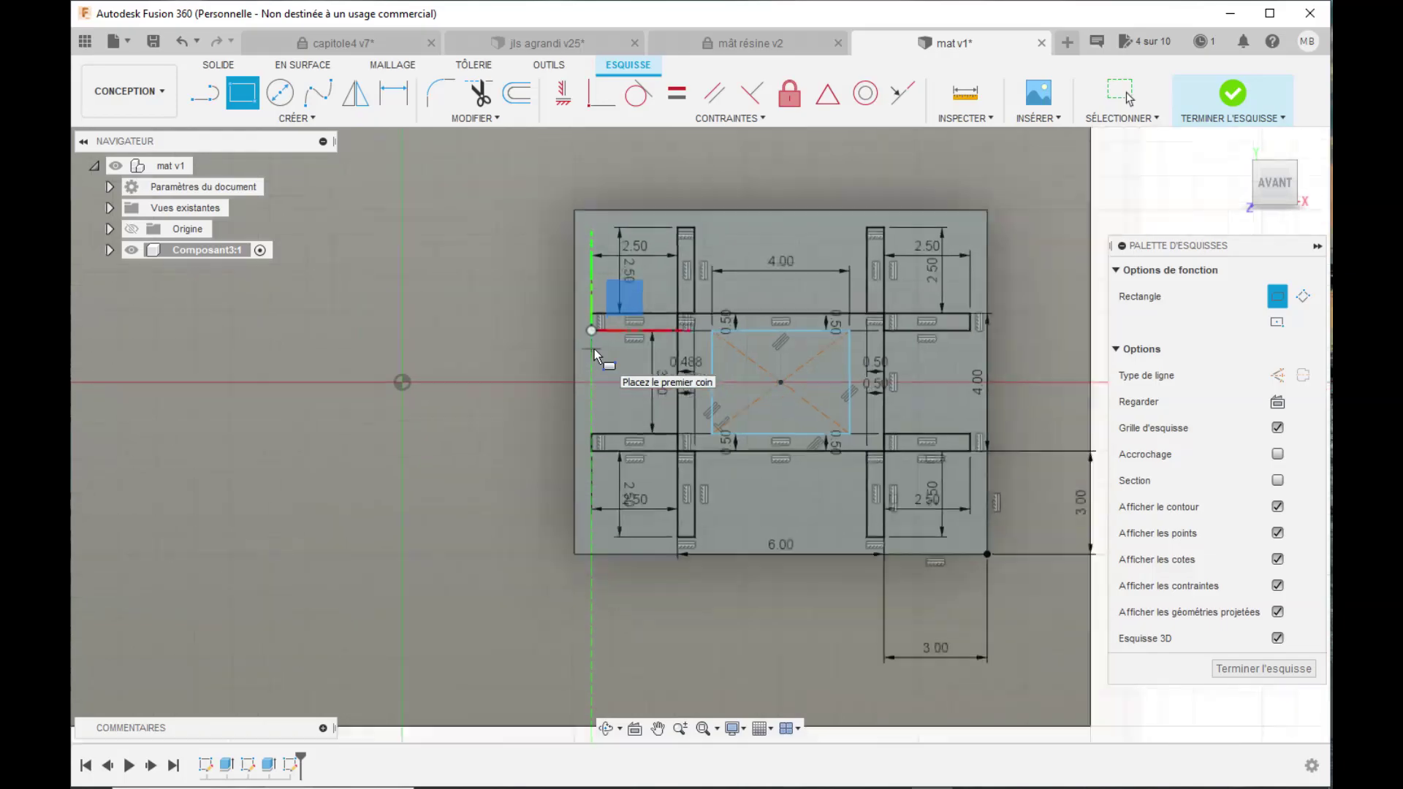
pyautogui.scroll(-4, 595, 356)
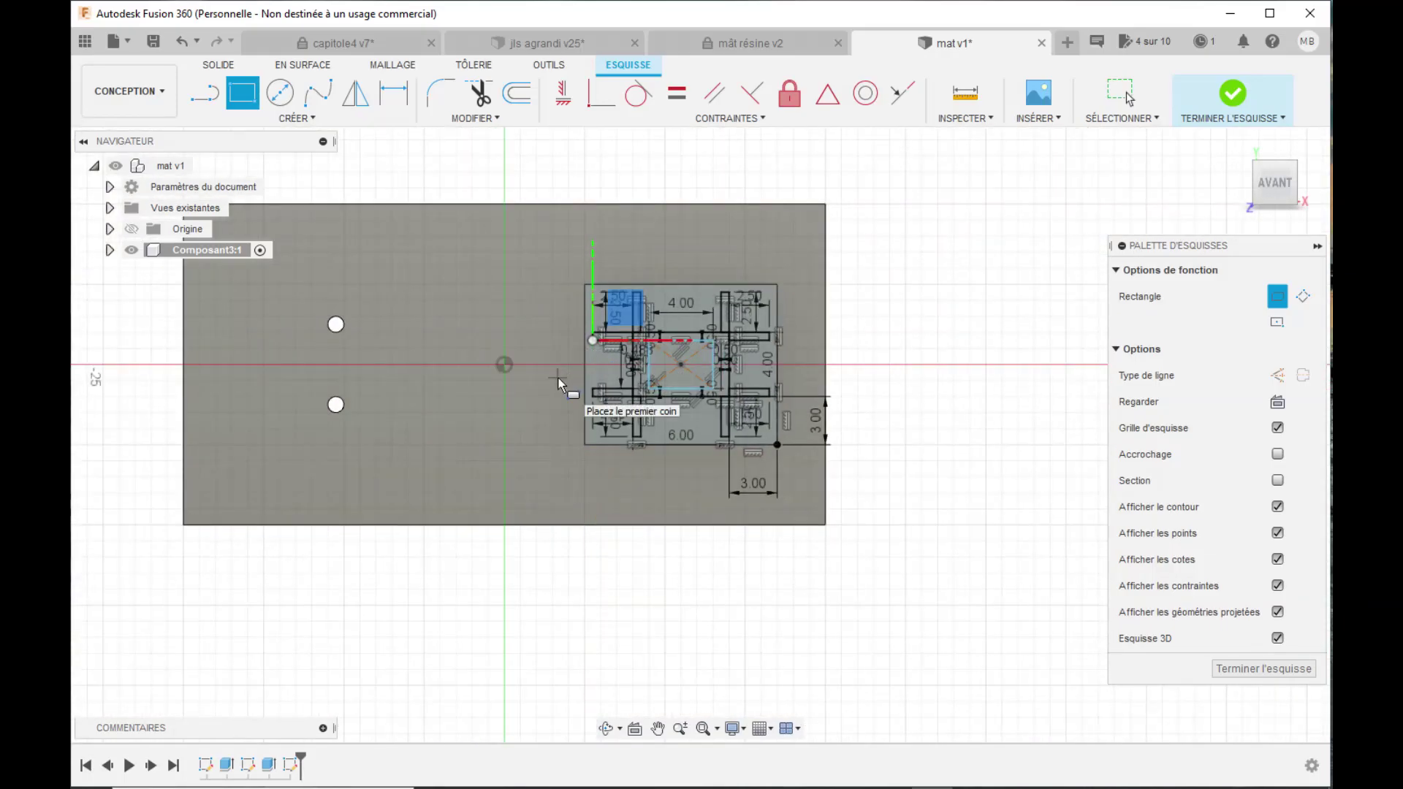
pyautogui.scroll(2, 558, 382)
pyautogui.scroll(3, 558, 378)
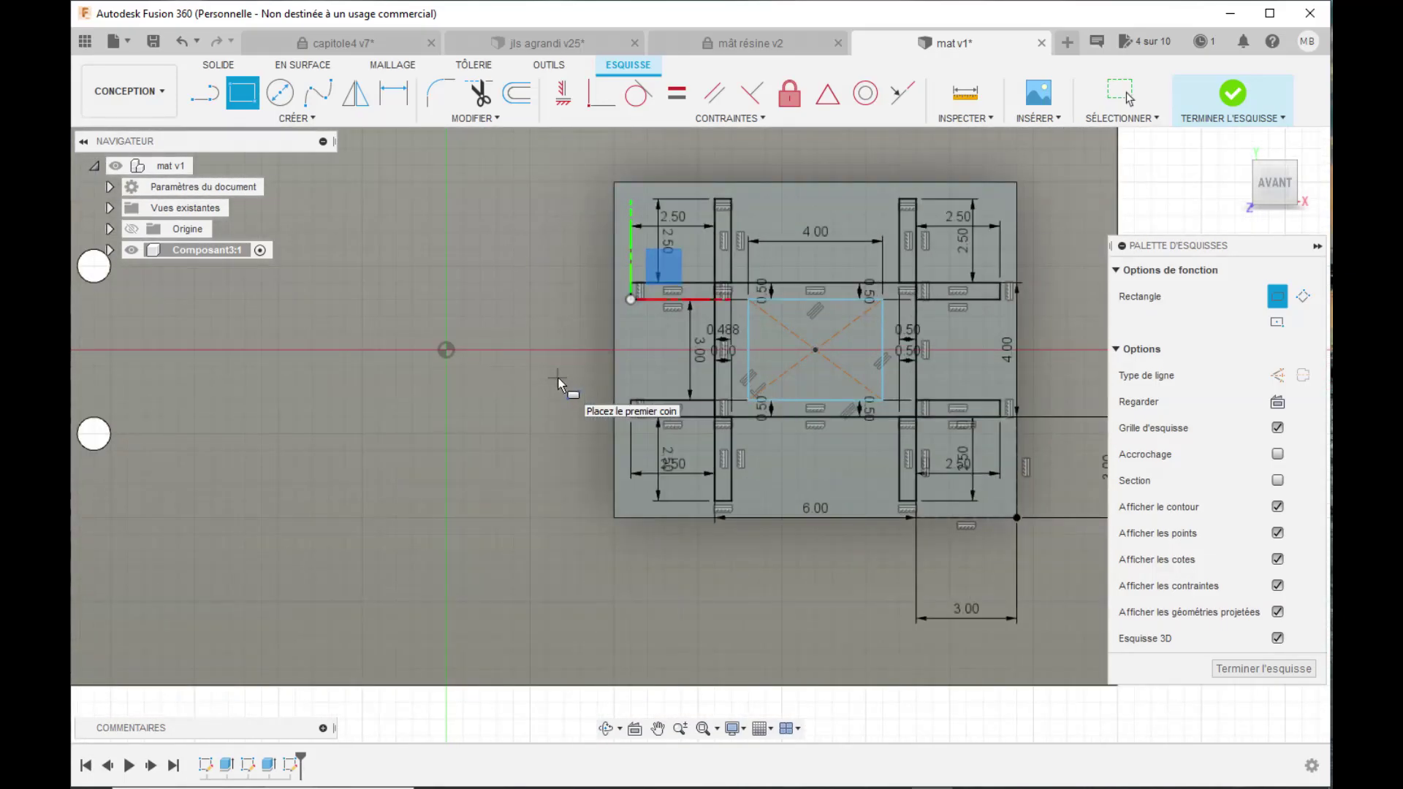
pyautogui.scroll(-3, 558, 378)
pyautogui.scroll(3, 557, 382)
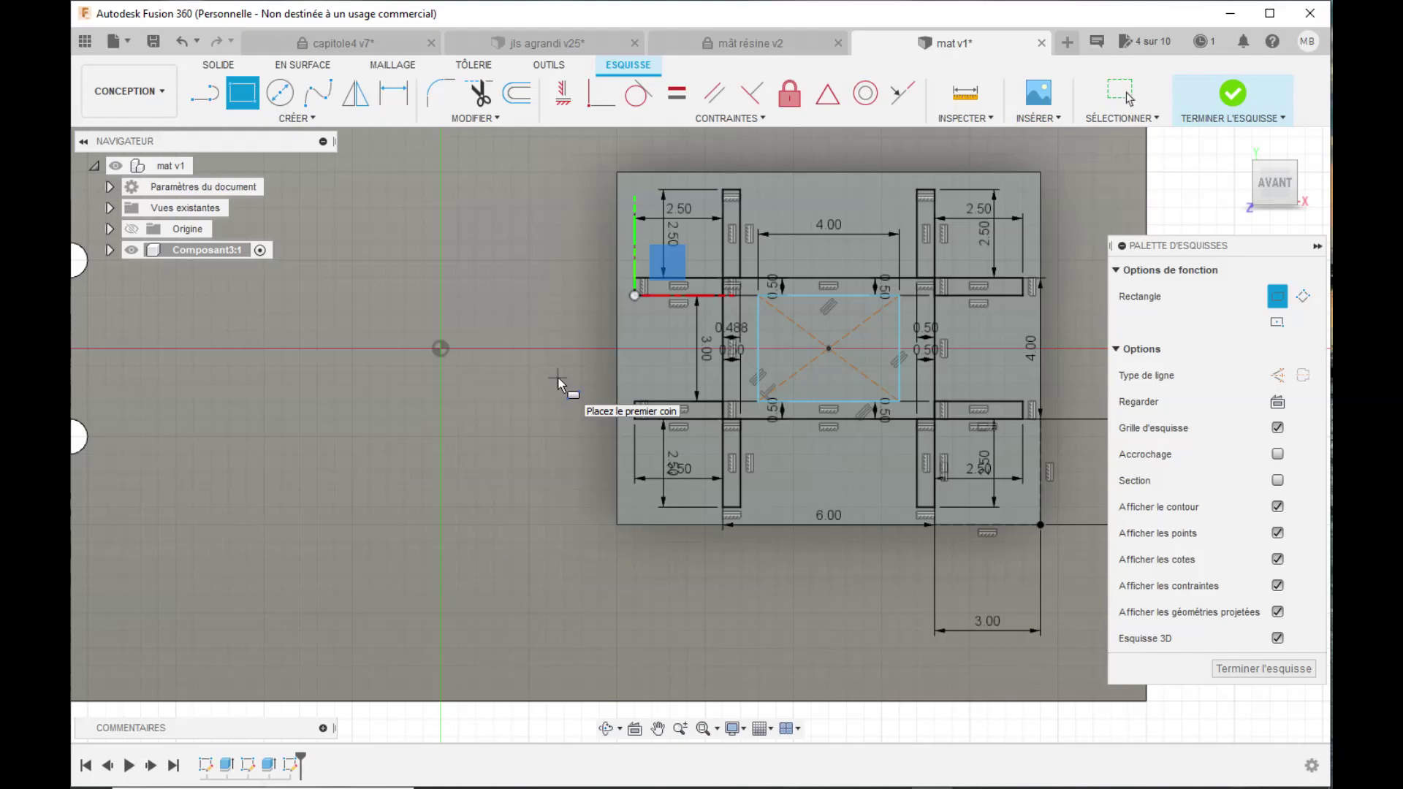
# - Extrude the frame profile between the 6 by 4 mm and 4 by 3 mm rectangles 40 mm outward from the raised block, joined to the body
pyautogui.press('e')
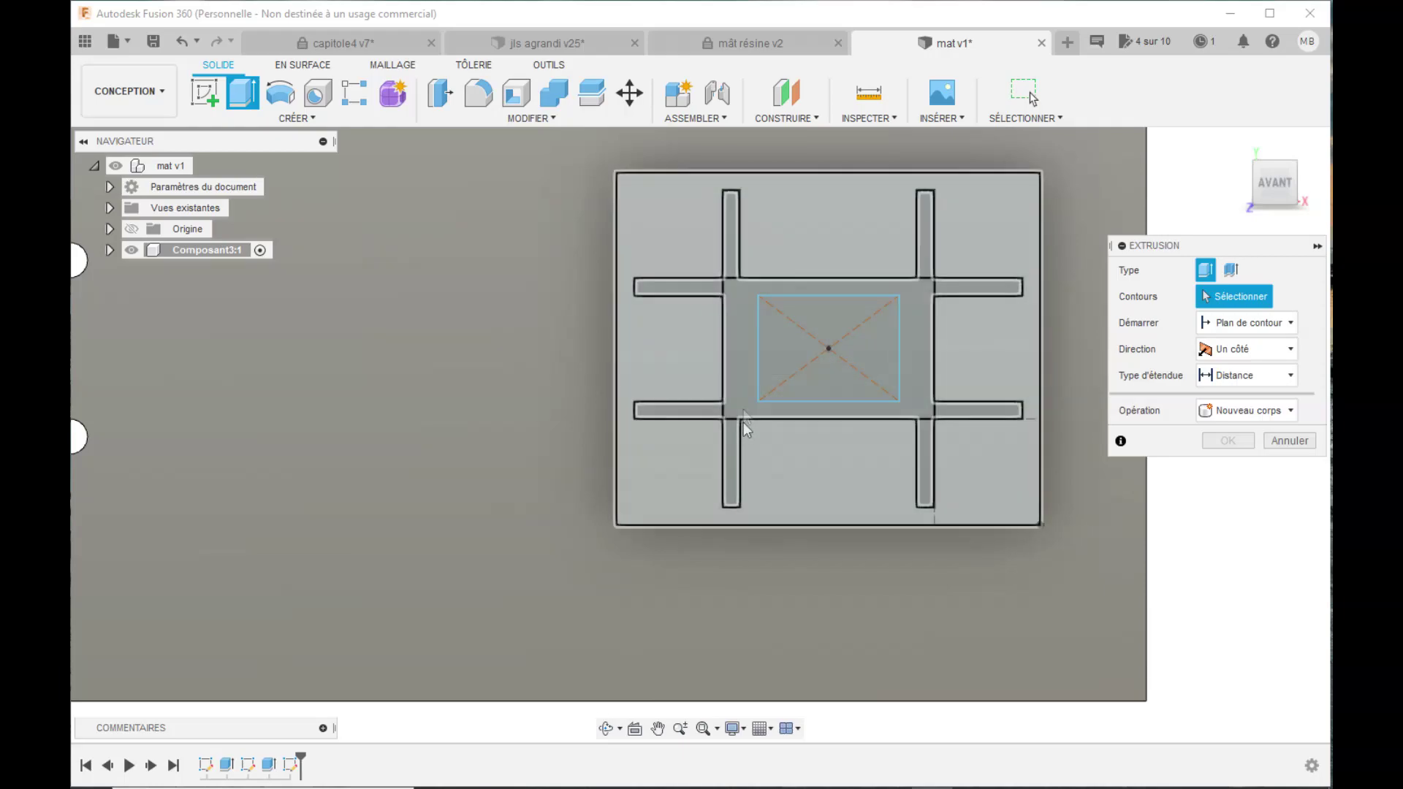
pyautogui.click(743, 358)
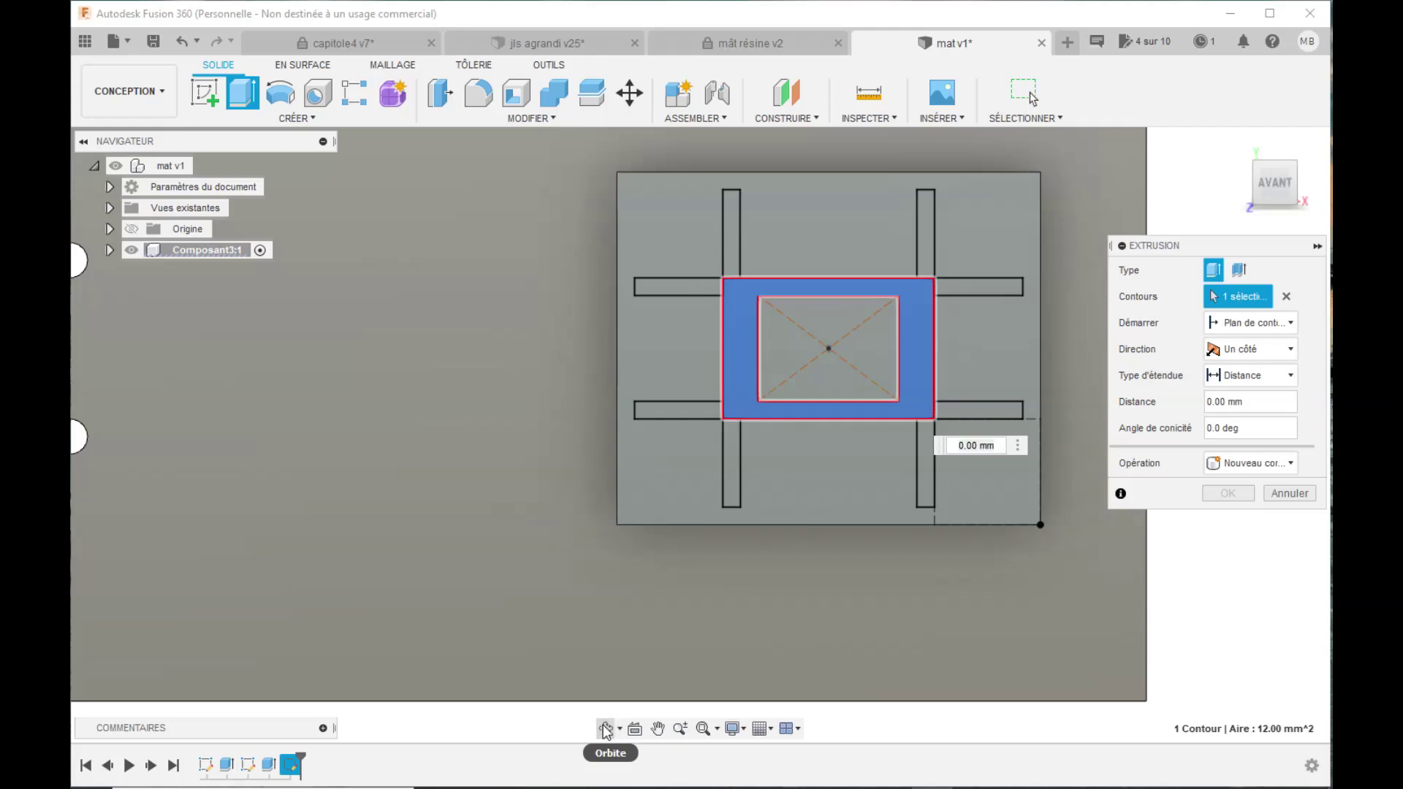
pyautogui.click(606, 728)
pyautogui.moveTo(680, 597); pyautogui.dragTo(642, 558)
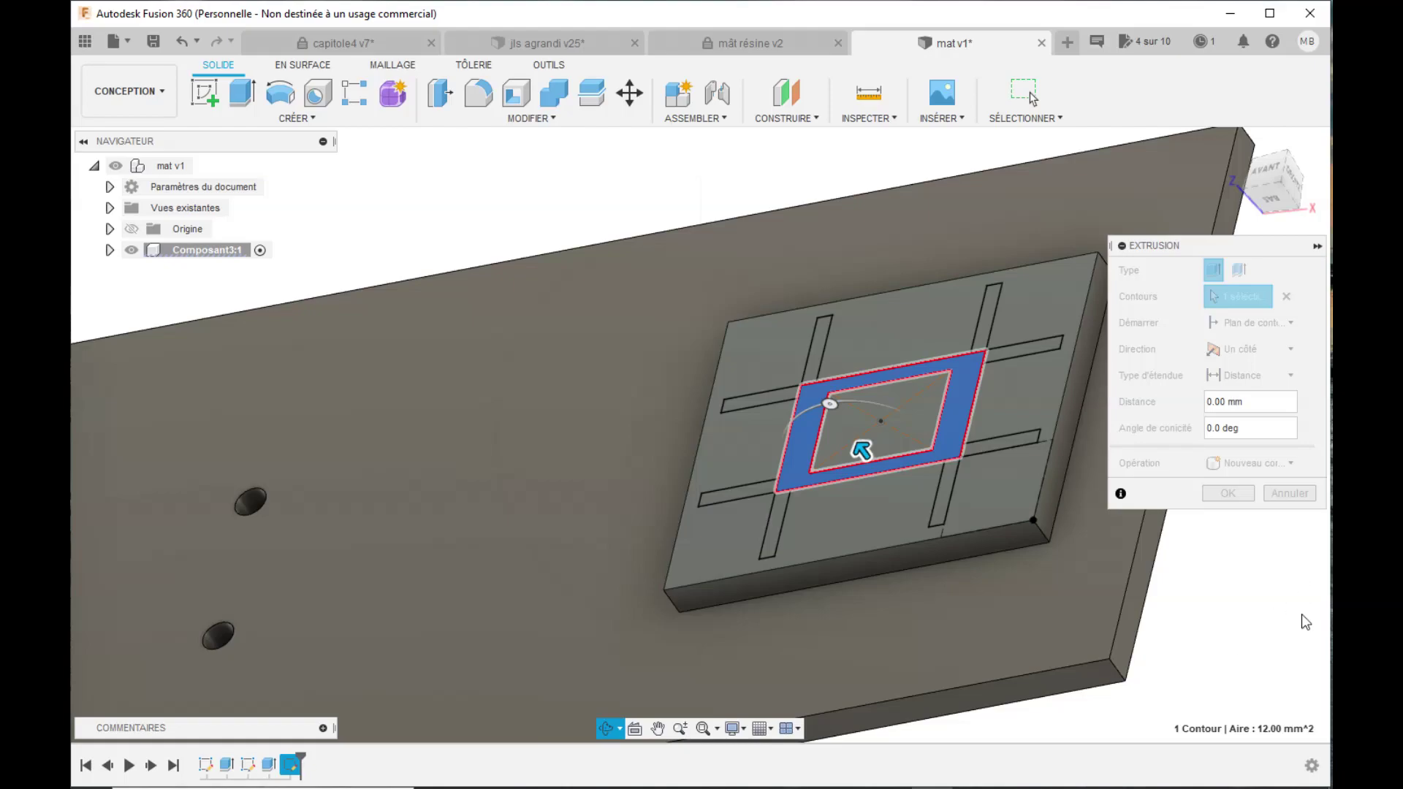
pyautogui.press('Escape')
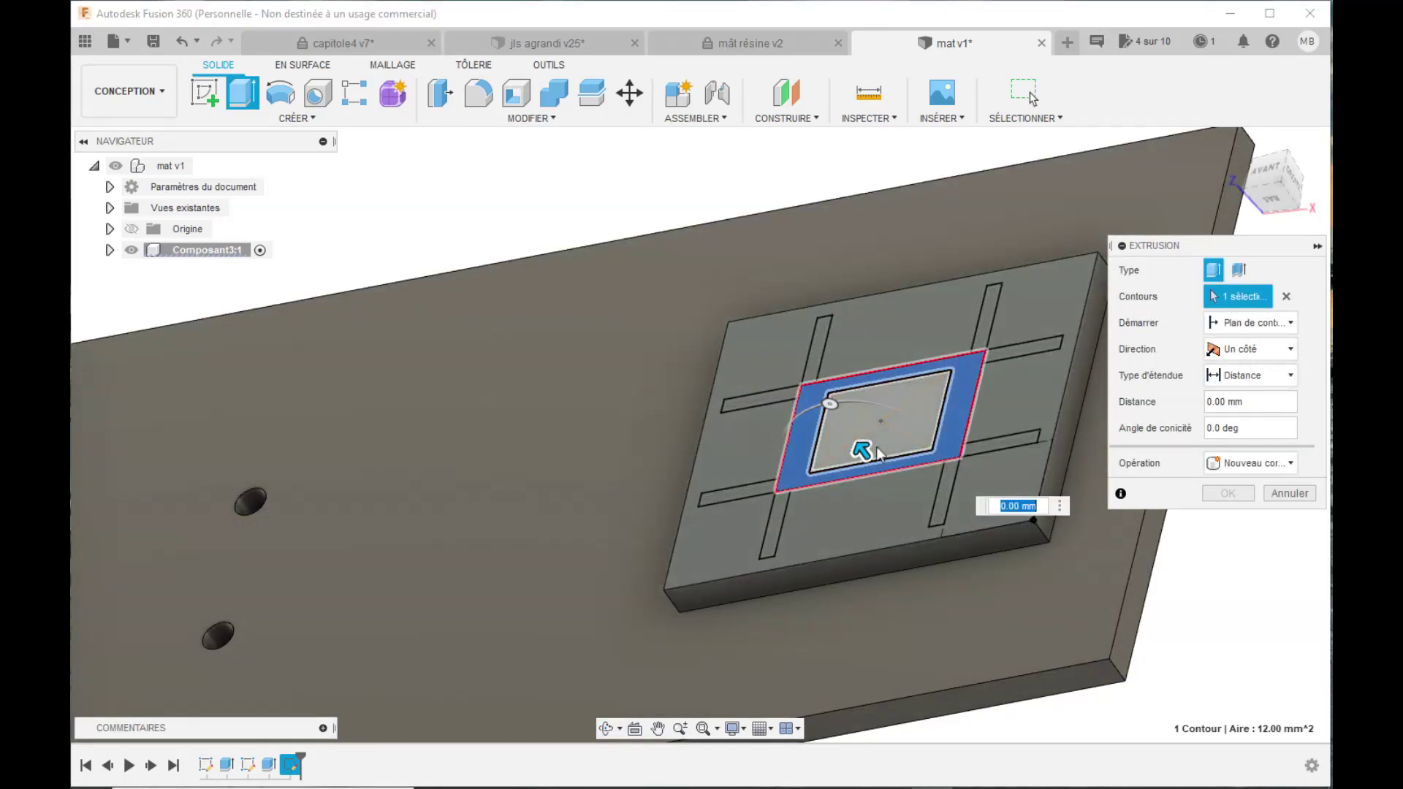
pyautogui.moveTo(879, 454); pyautogui.dragTo(634, 240)
pyautogui.scroll(-2, 664, 371)
pyautogui.scroll(-3, 664, 371)
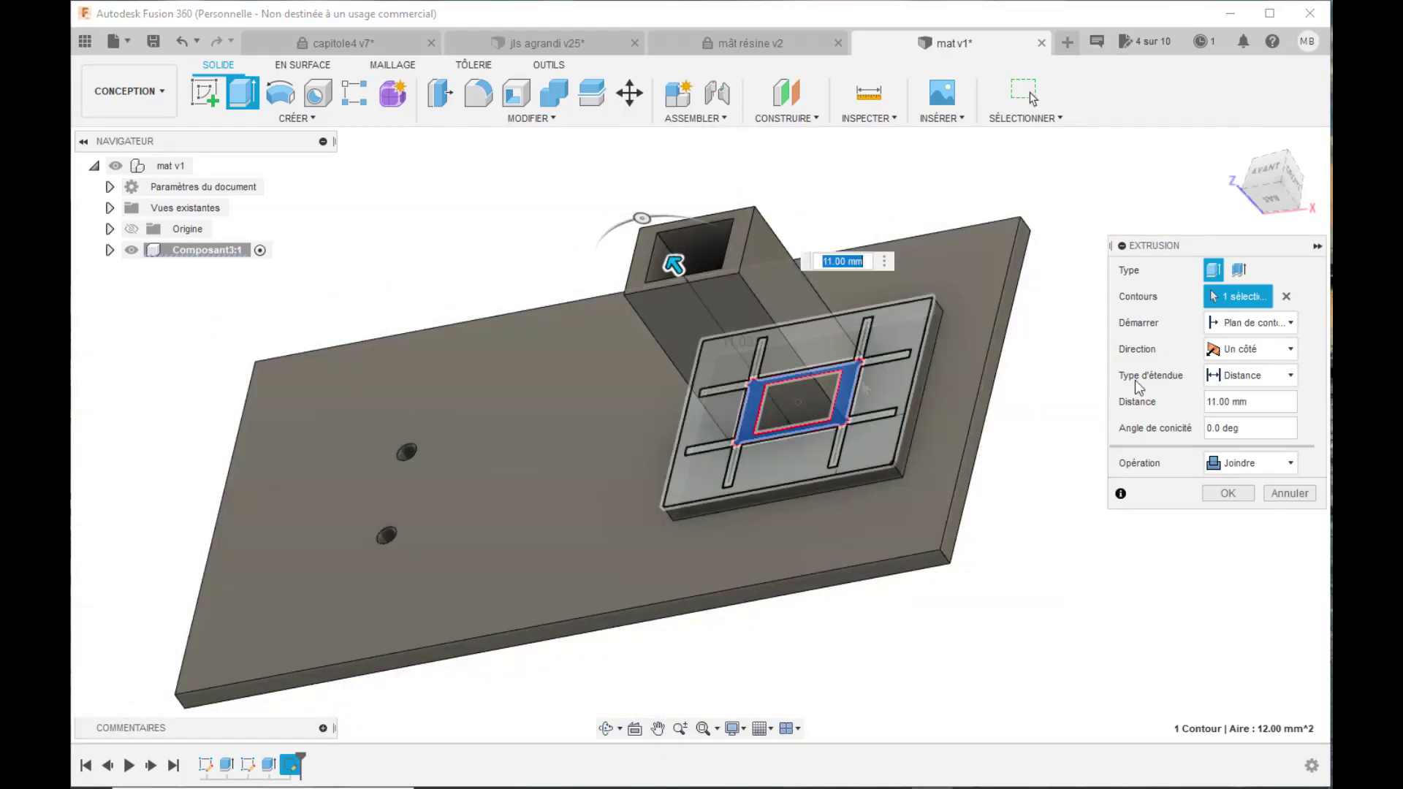
pyautogui.click(1266, 399)
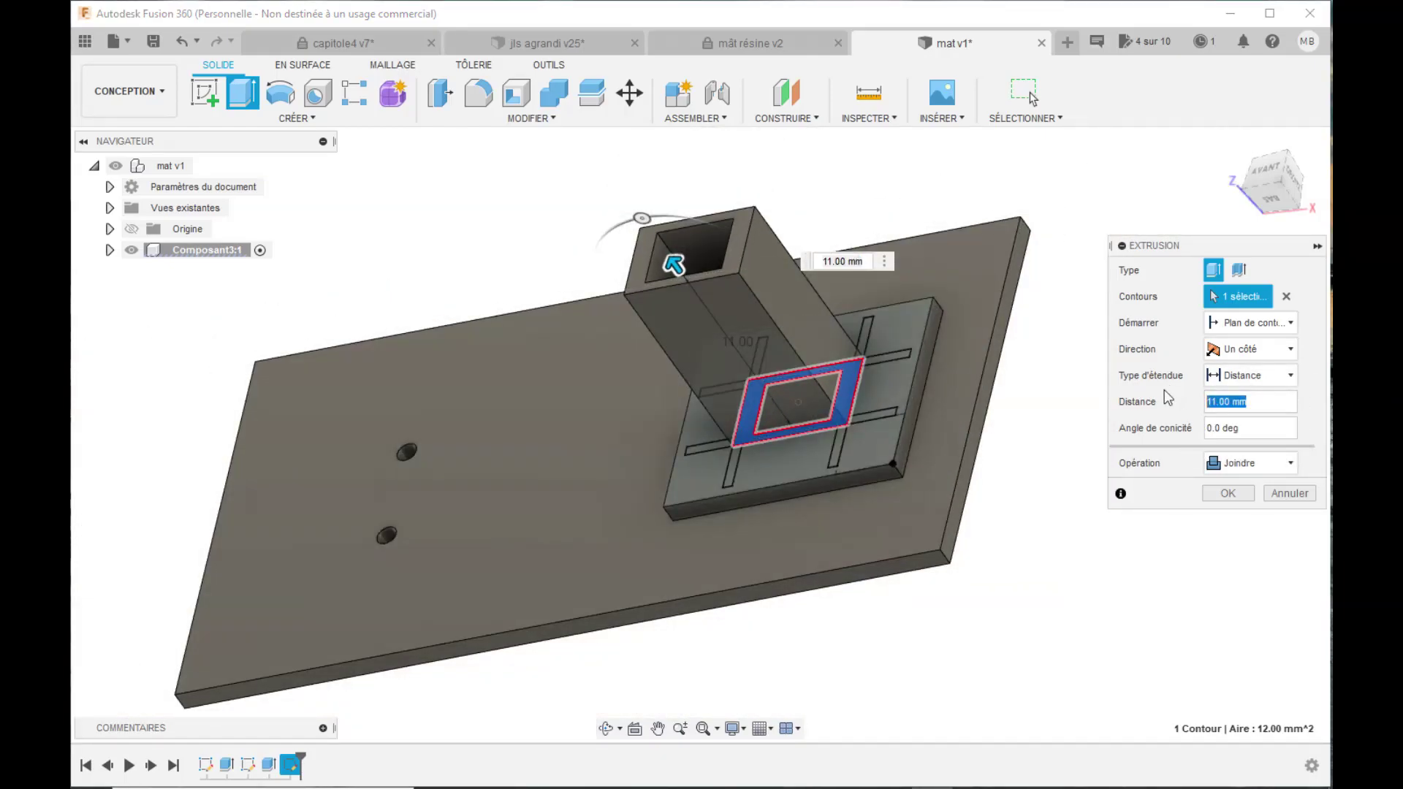
pyautogui.write('40')
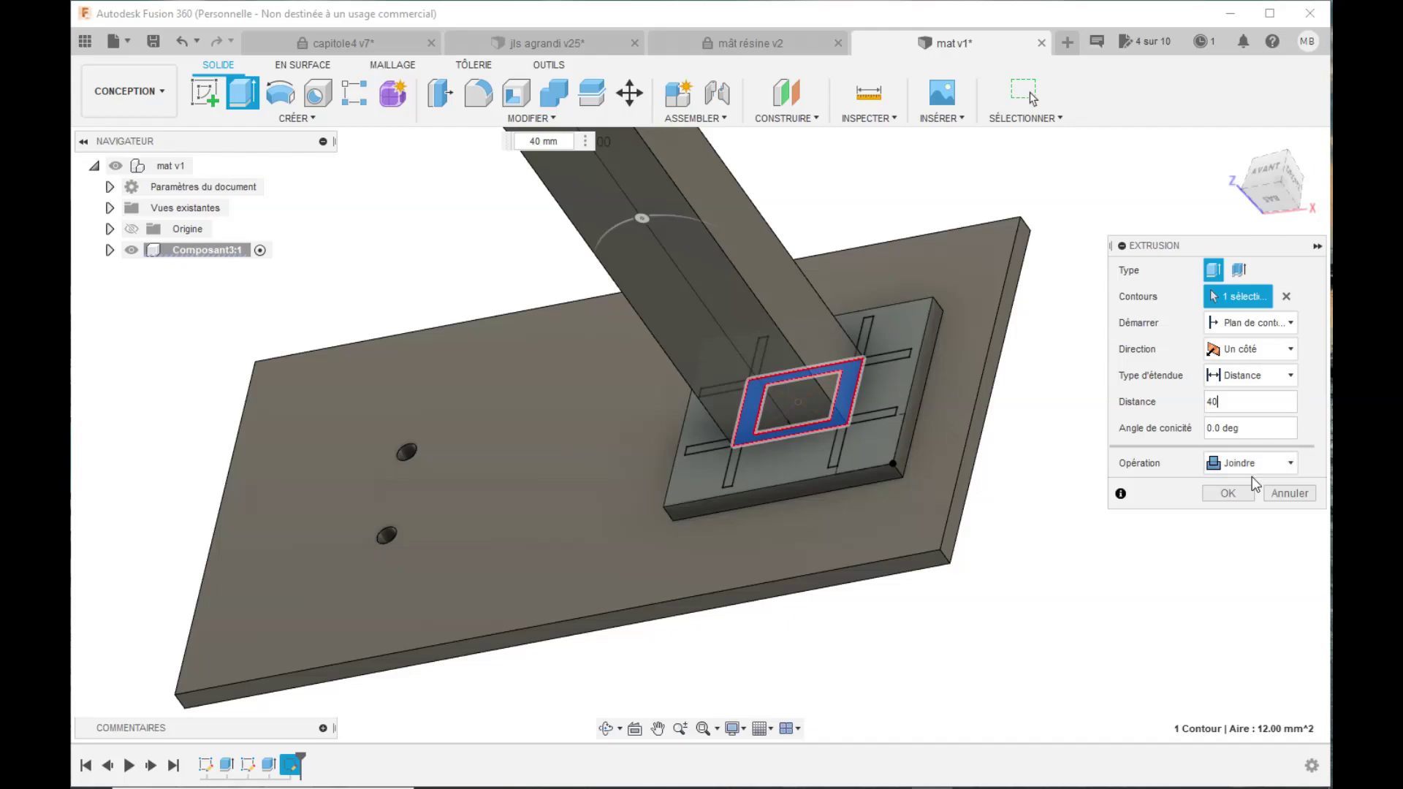
pyautogui.click(1227, 493)
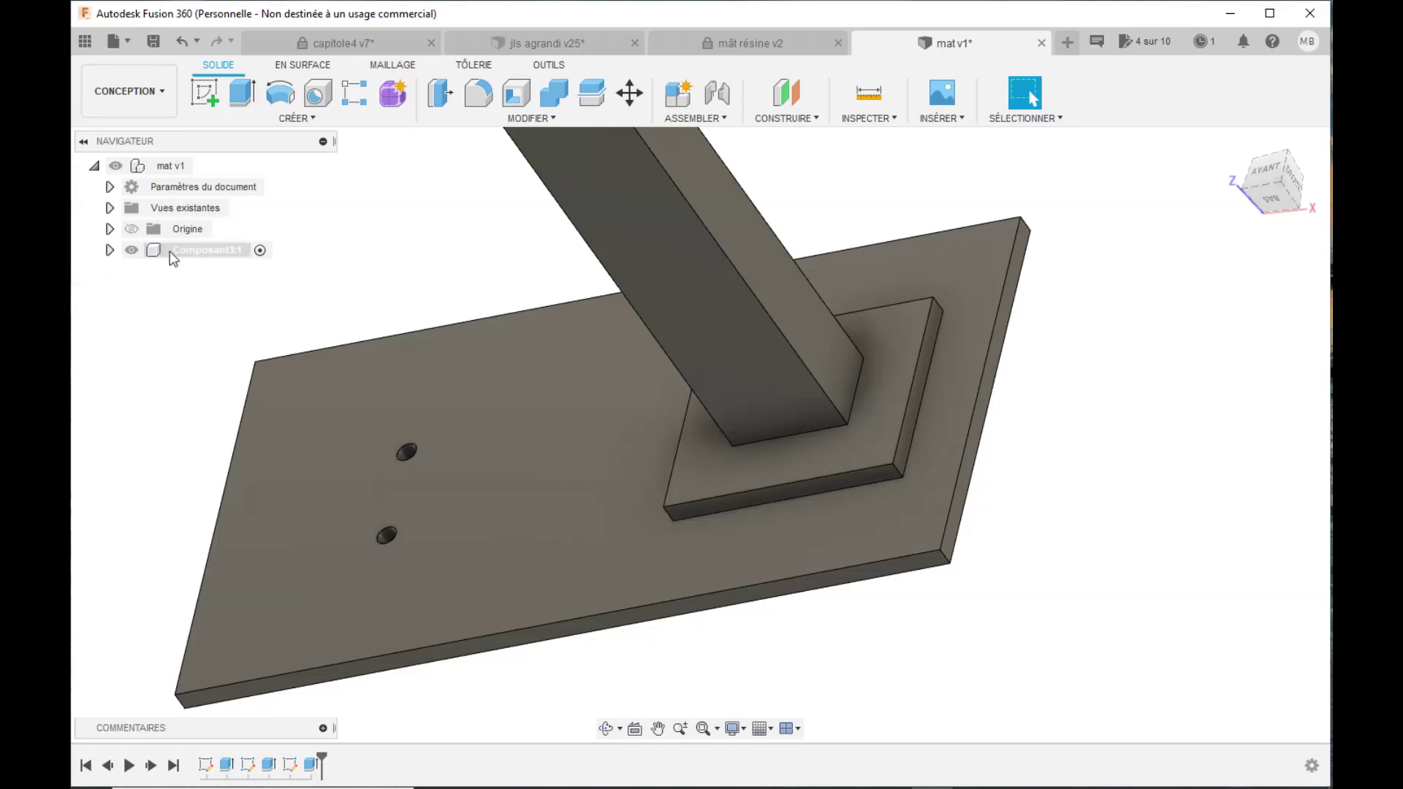
# - Show the third sketch of Composant3 so its rib profiles can be selected
pyautogui.click(110, 249)
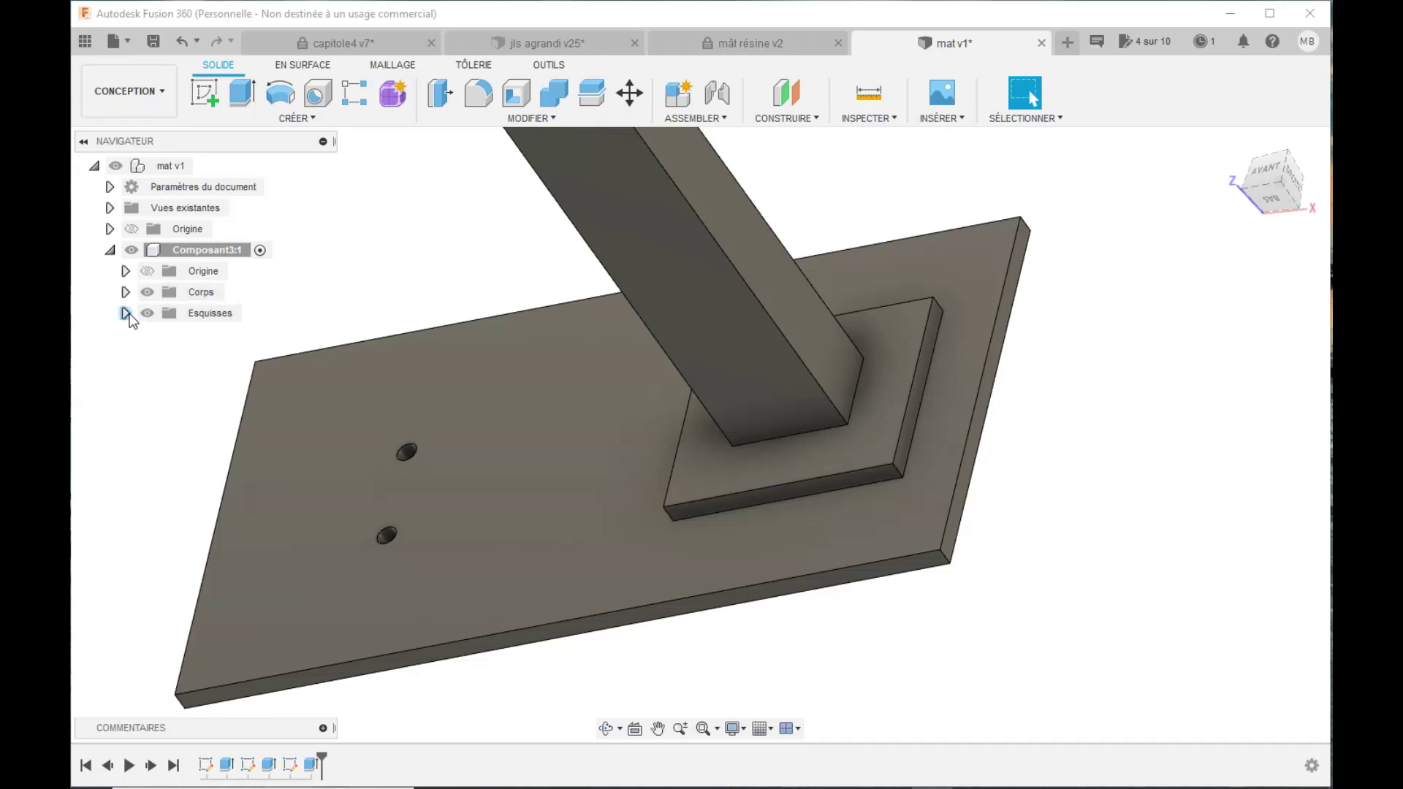
pyautogui.click(126, 314)
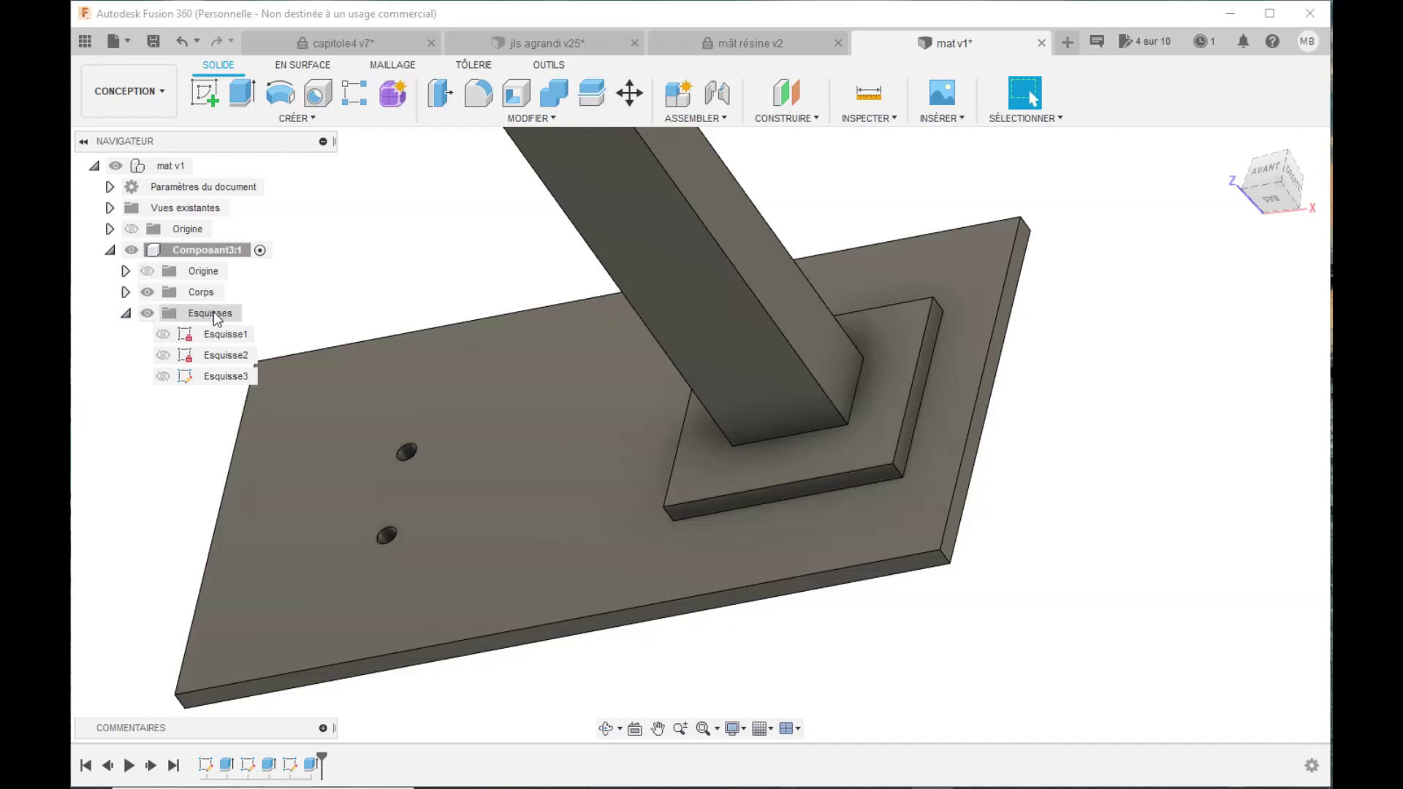
pyautogui.click(166, 381)
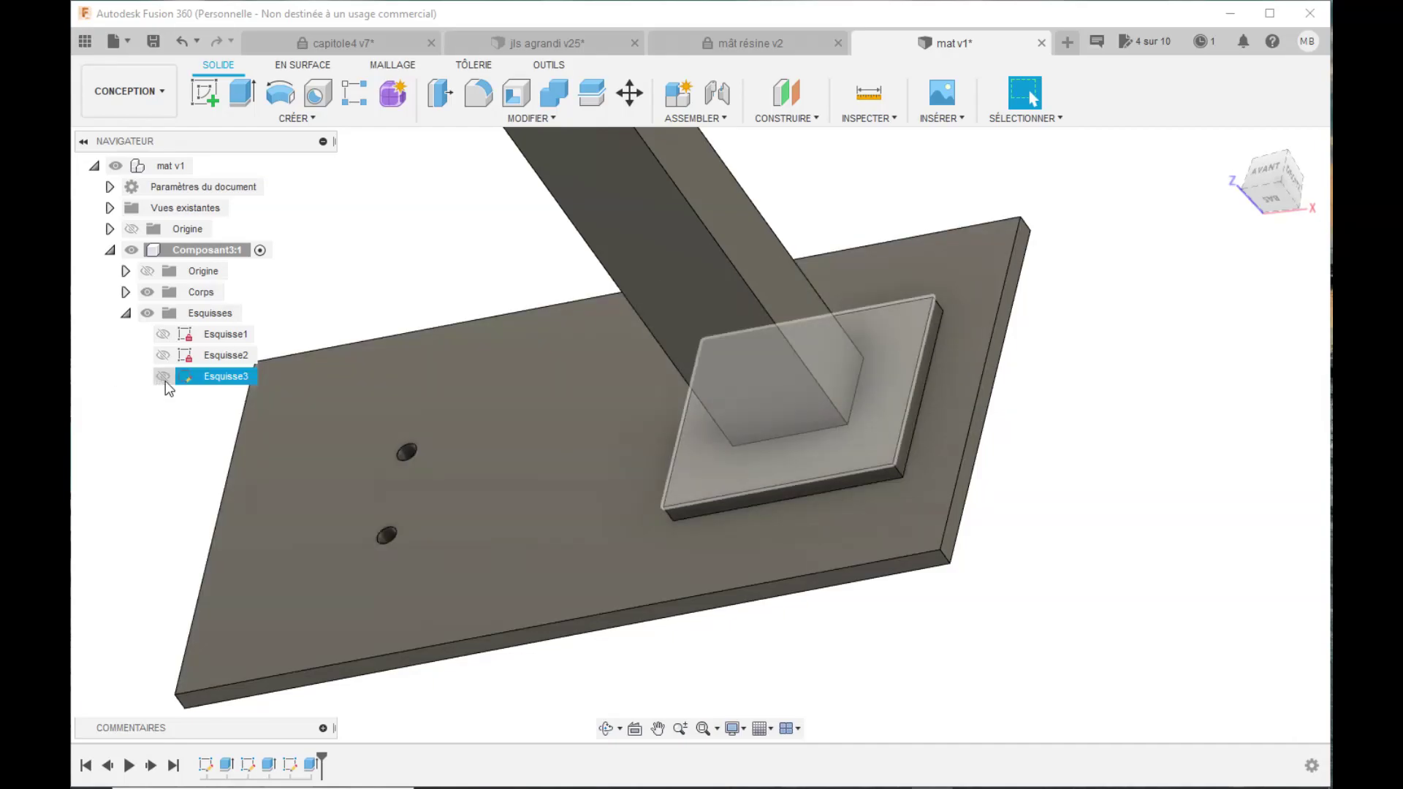
pyautogui.click(163, 377)
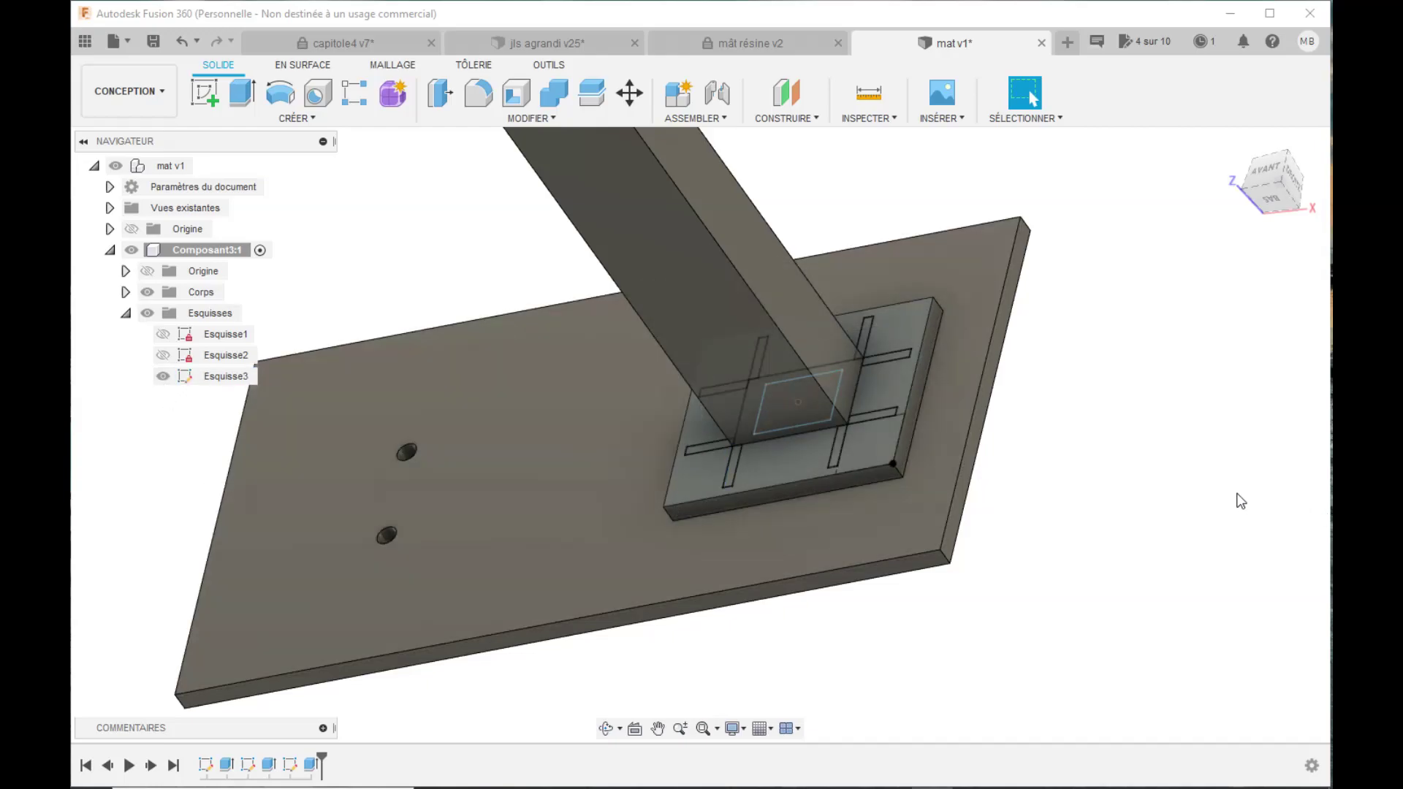
# - Extrude the eight thin rib rectangles around the mast's foot 2.5 mm outward from the raised block, joined to the body
pyautogui.press('e')
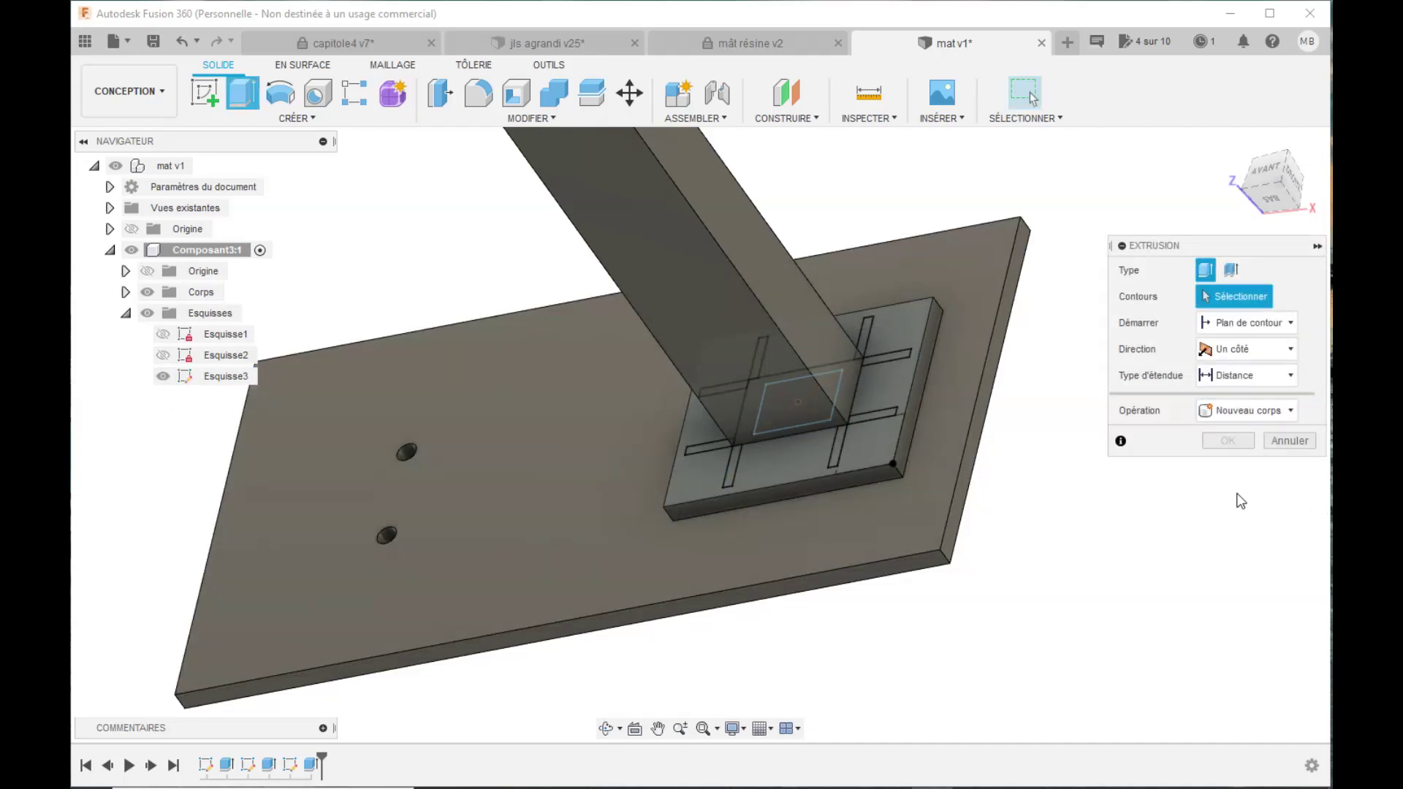
pyautogui.click(880, 415)
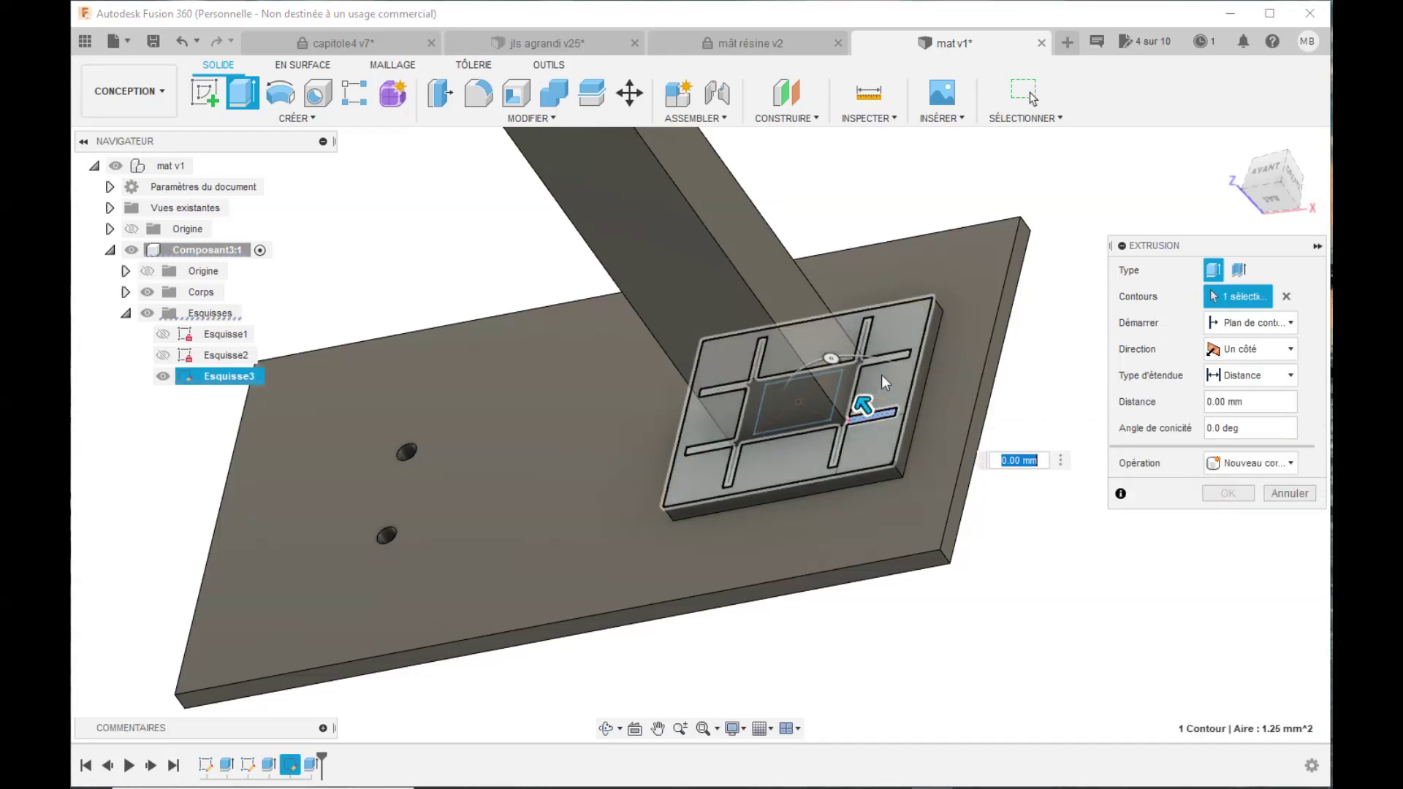
pyautogui.click(889, 357)
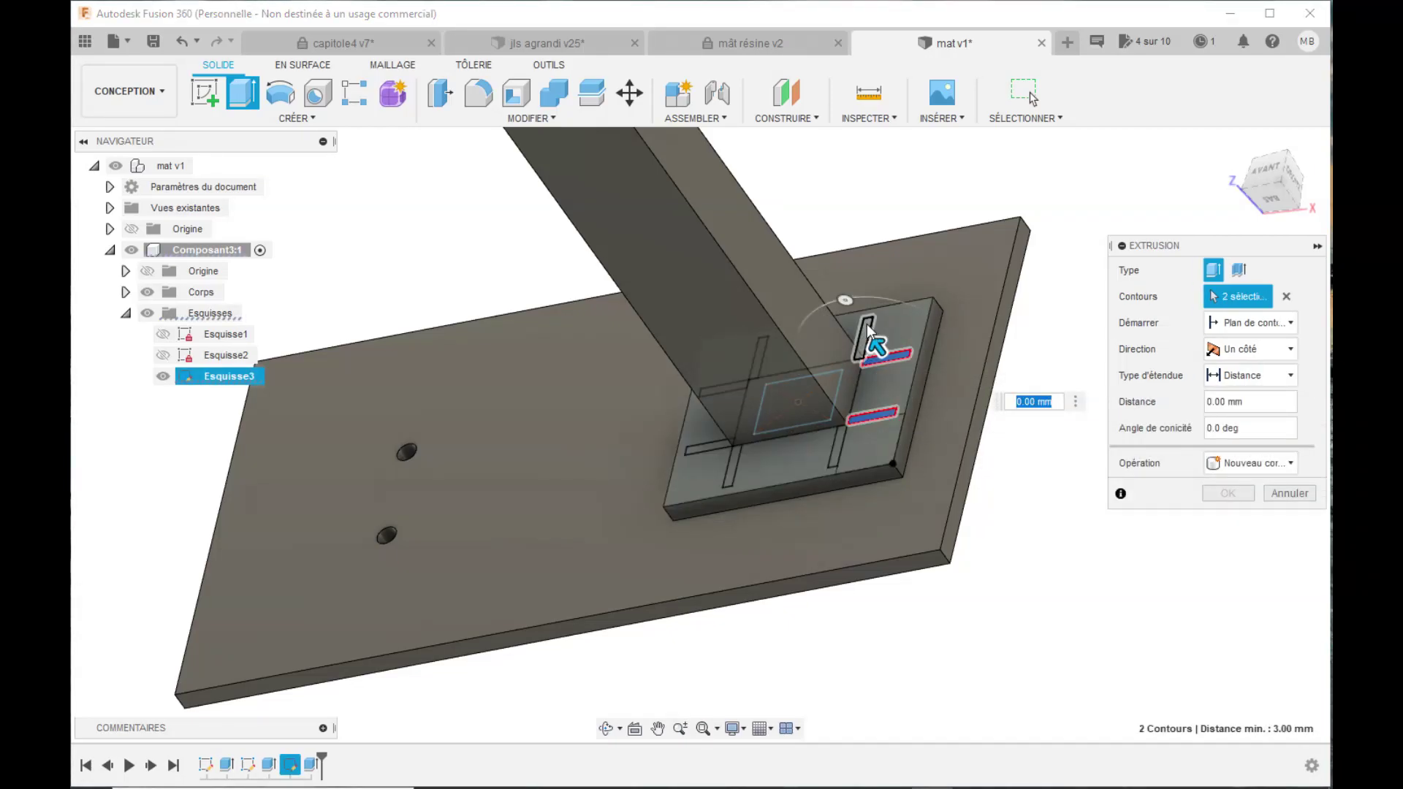
pyautogui.click(864, 328)
pyautogui.click(760, 347)
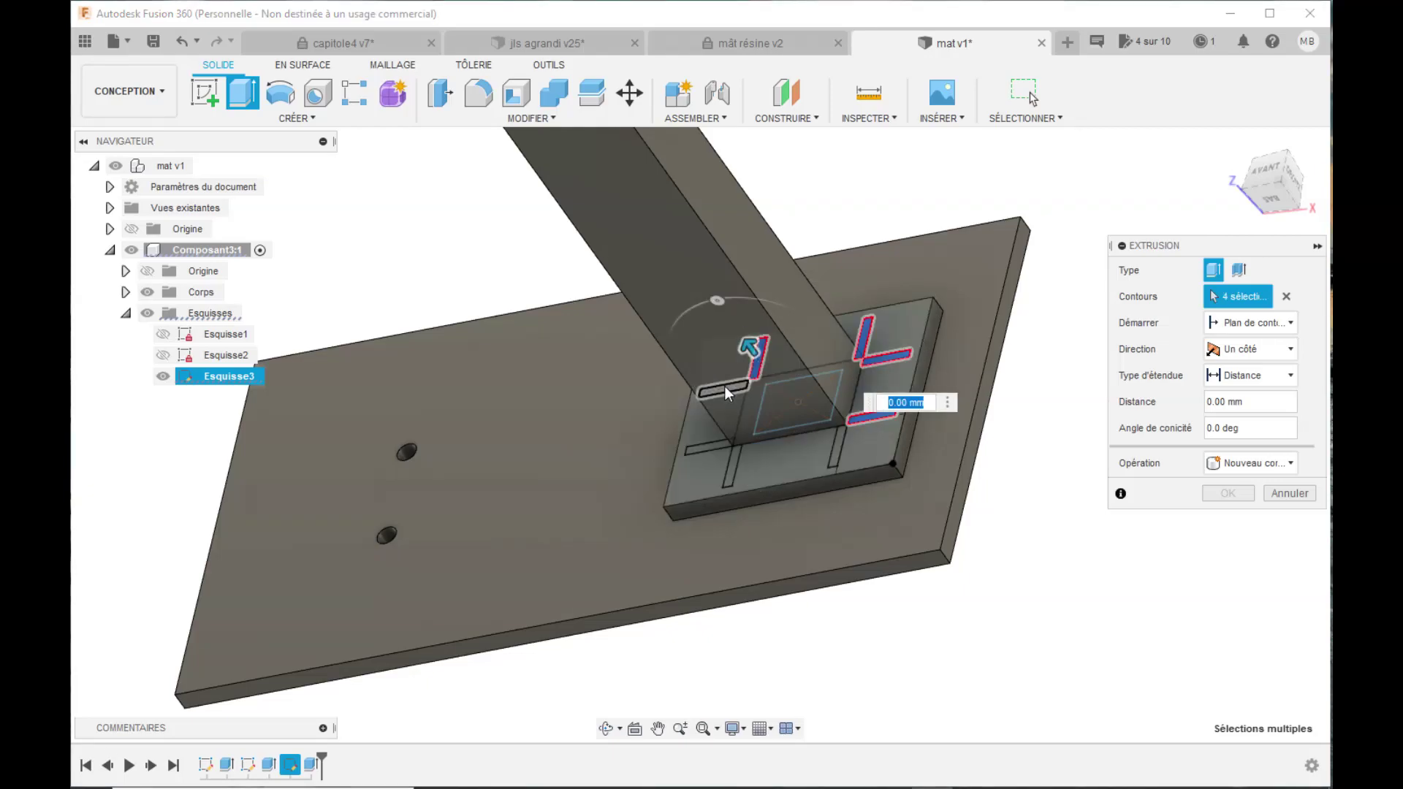
pyautogui.click(725, 389)
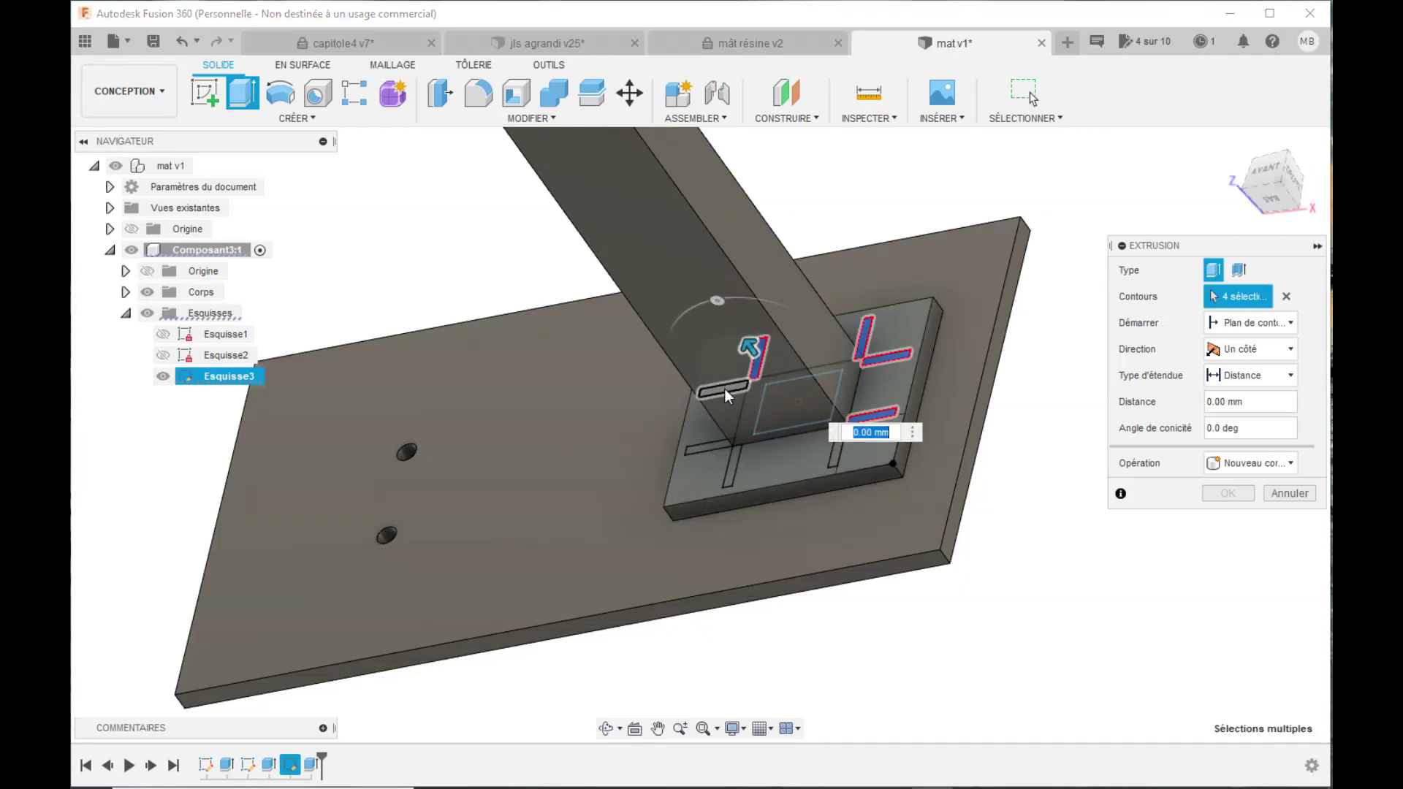
pyautogui.click(710, 447)
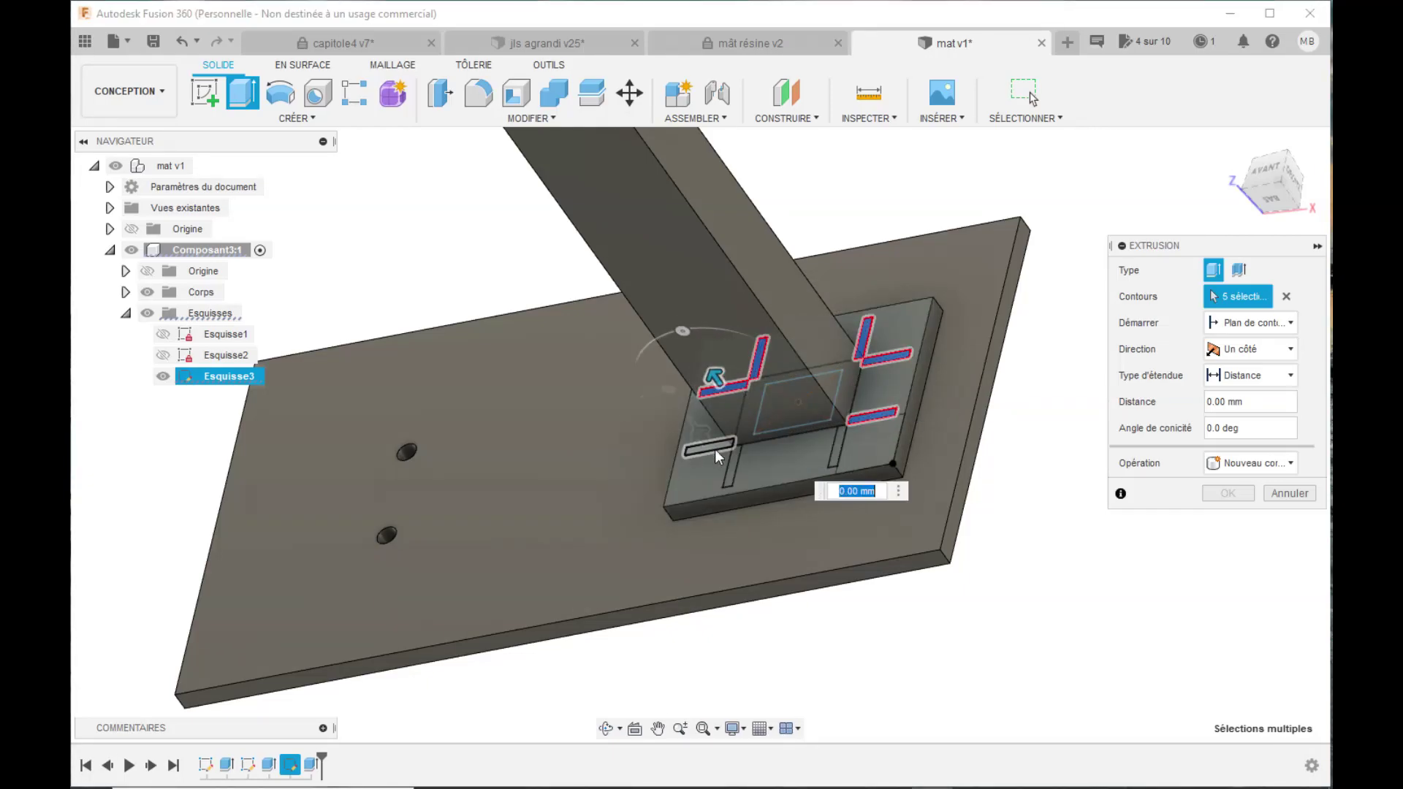
pyautogui.click(728, 460)
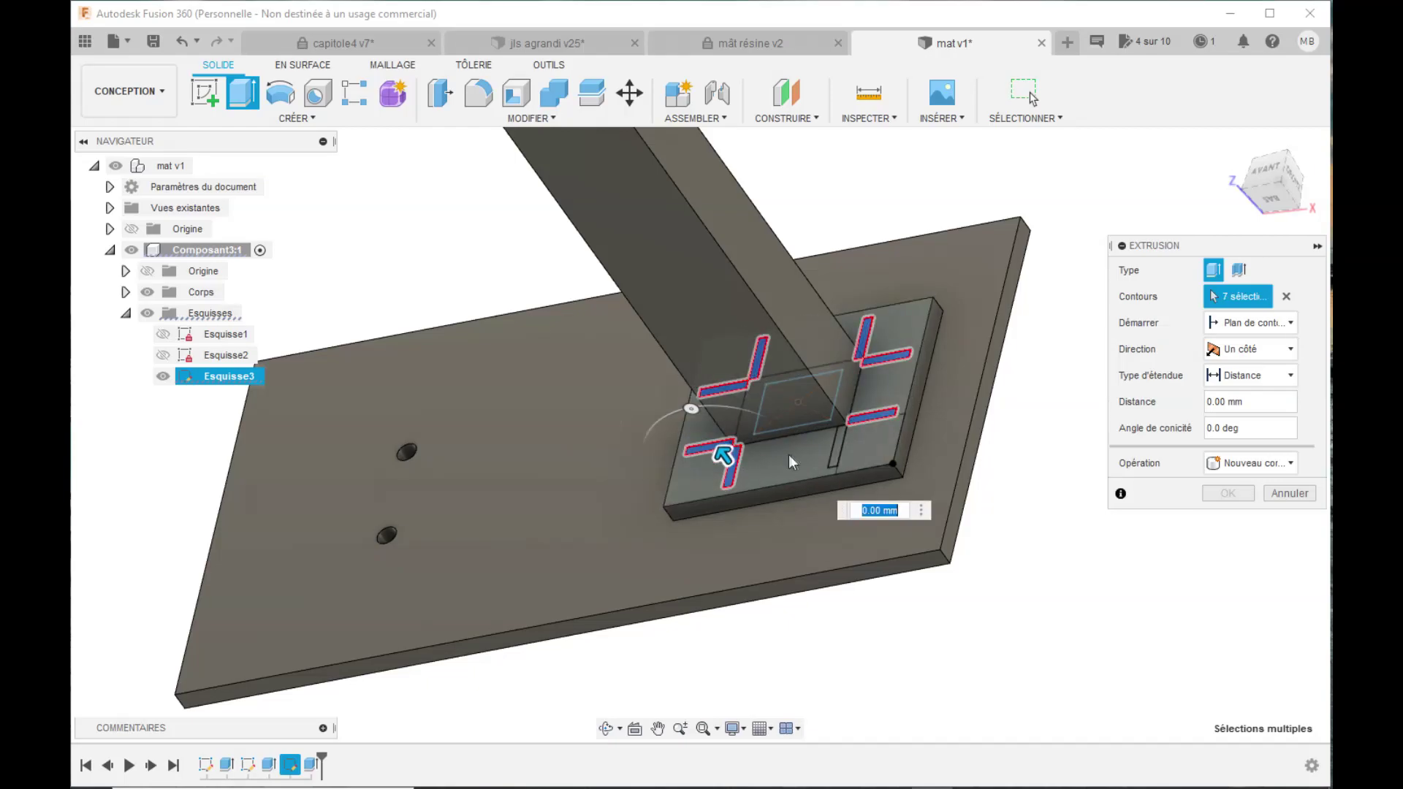
pyautogui.click(839, 442)
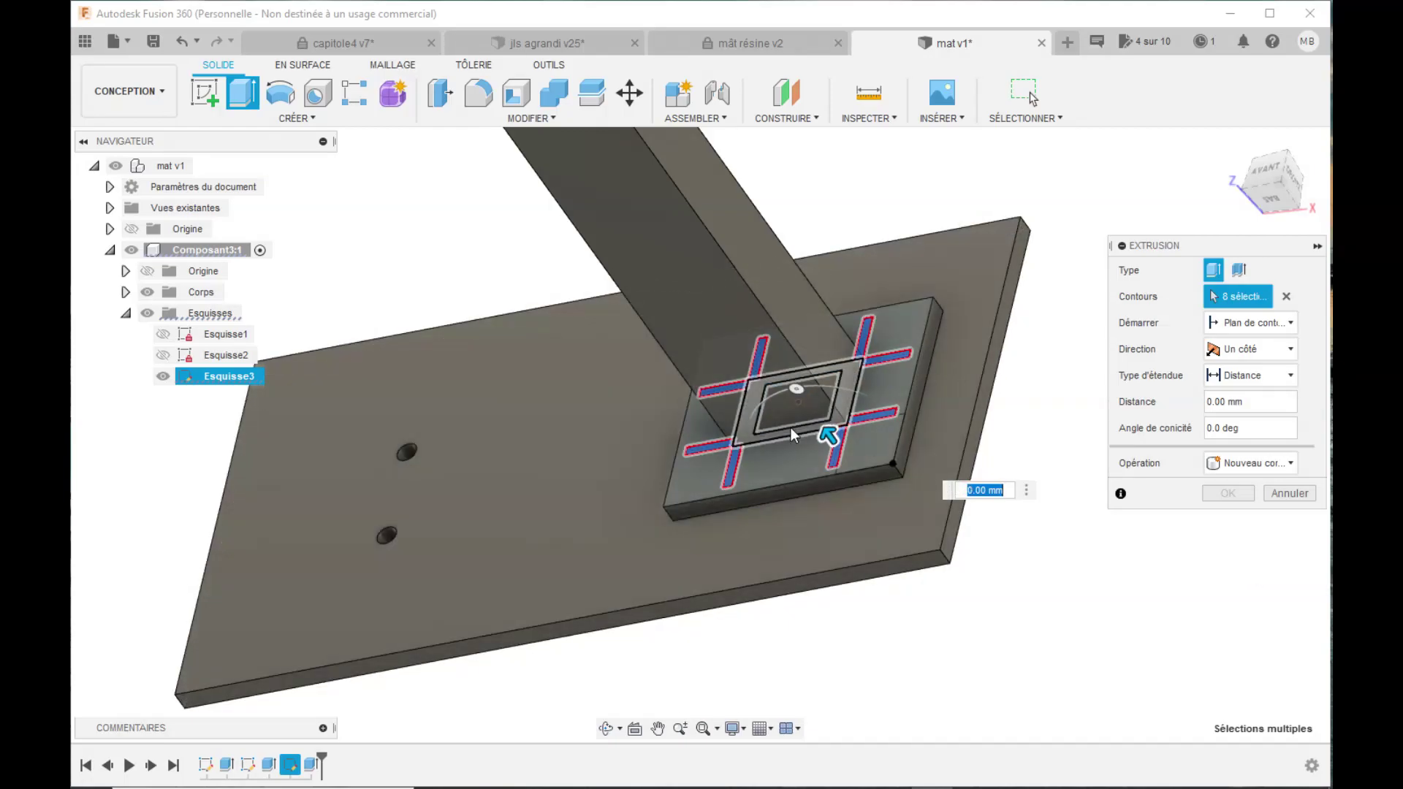
pyautogui.moveTo(828, 437); pyautogui.dragTo(802, 414)
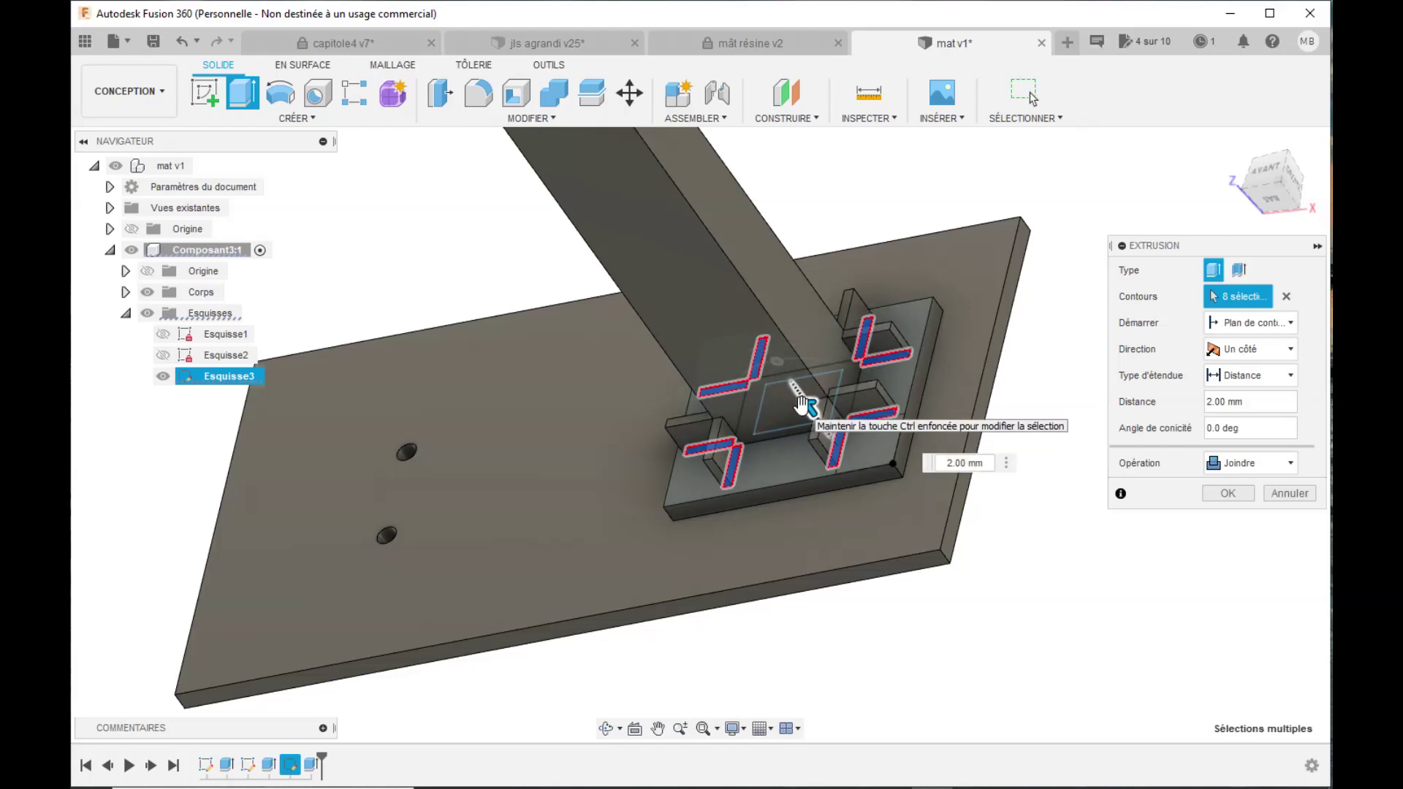
pyautogui.moveTo(1264, 398); pyautogui.dragTo(1187, 396)
pyautogui.write('2.5')
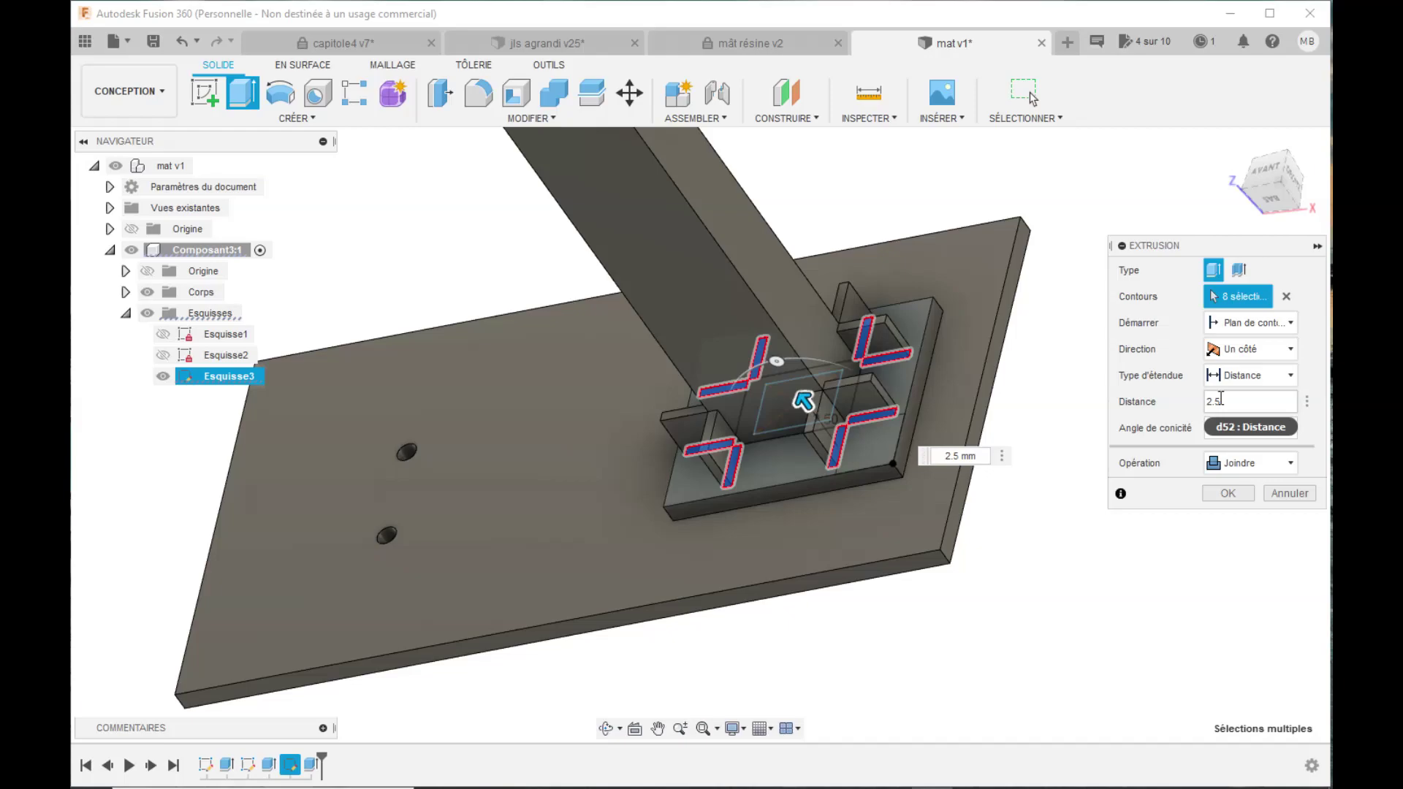
pyautogui.click(1228, 494)
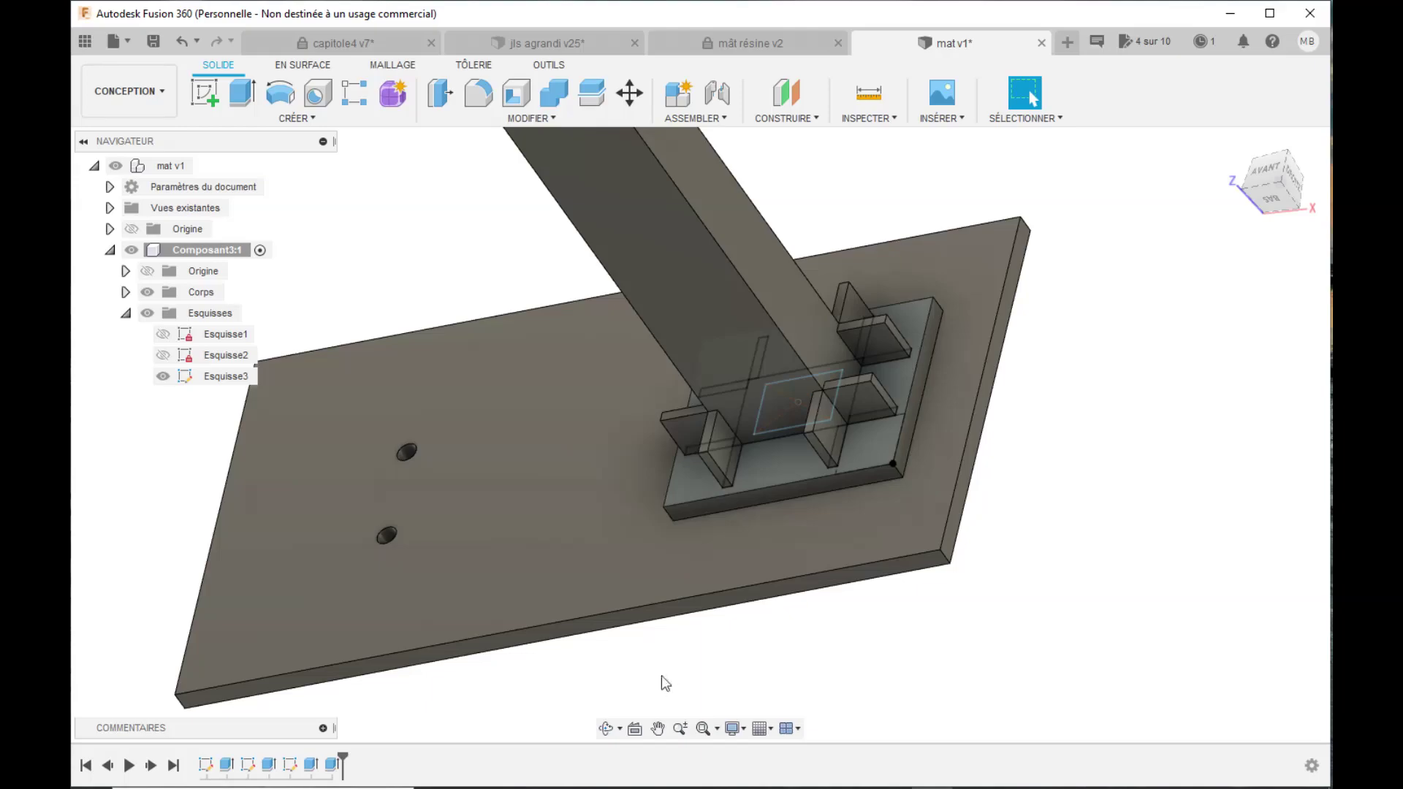
# - Hide the third sketch and turn the model to expose the ribs around the mast's foot
pyautogui.click(606, 731)
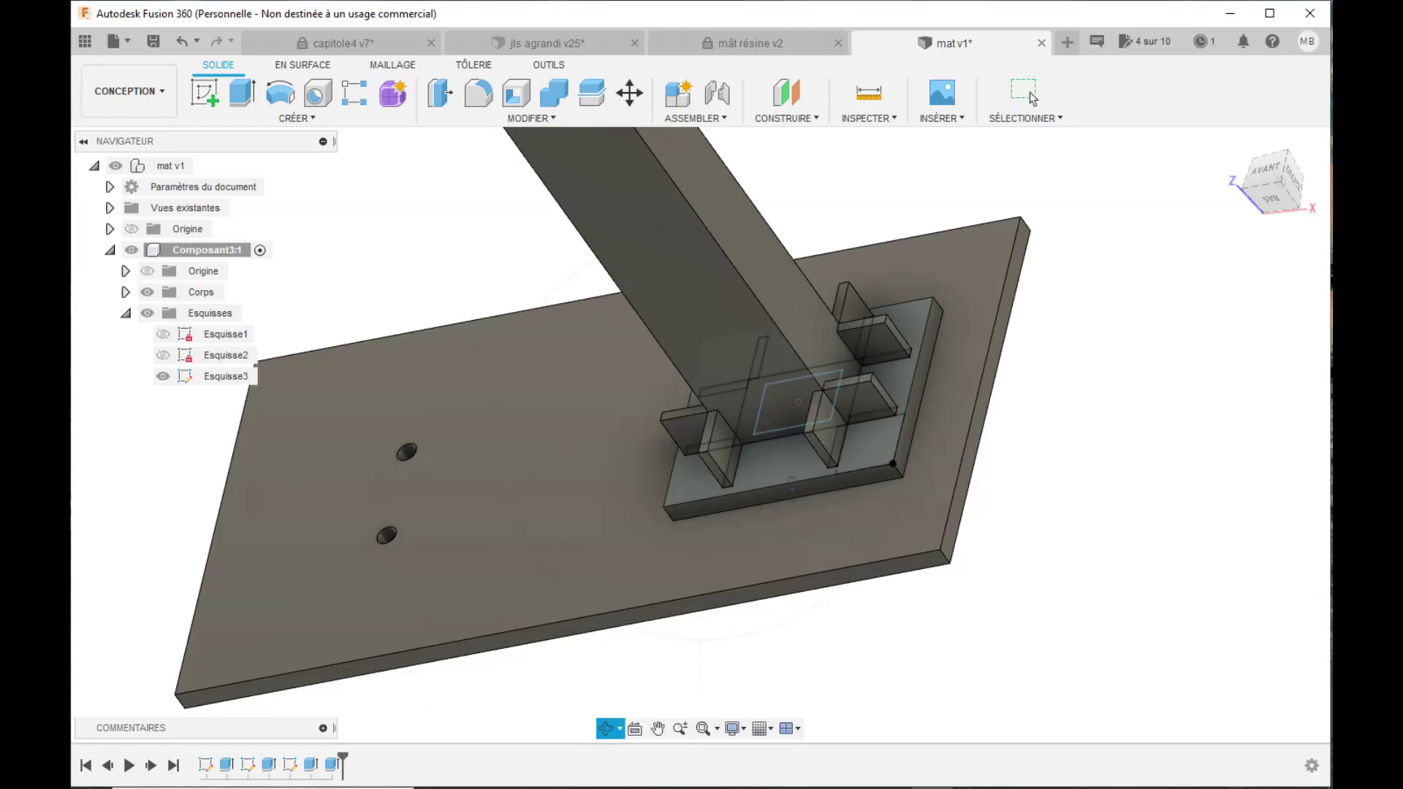
pyautogui.click(162, 379)
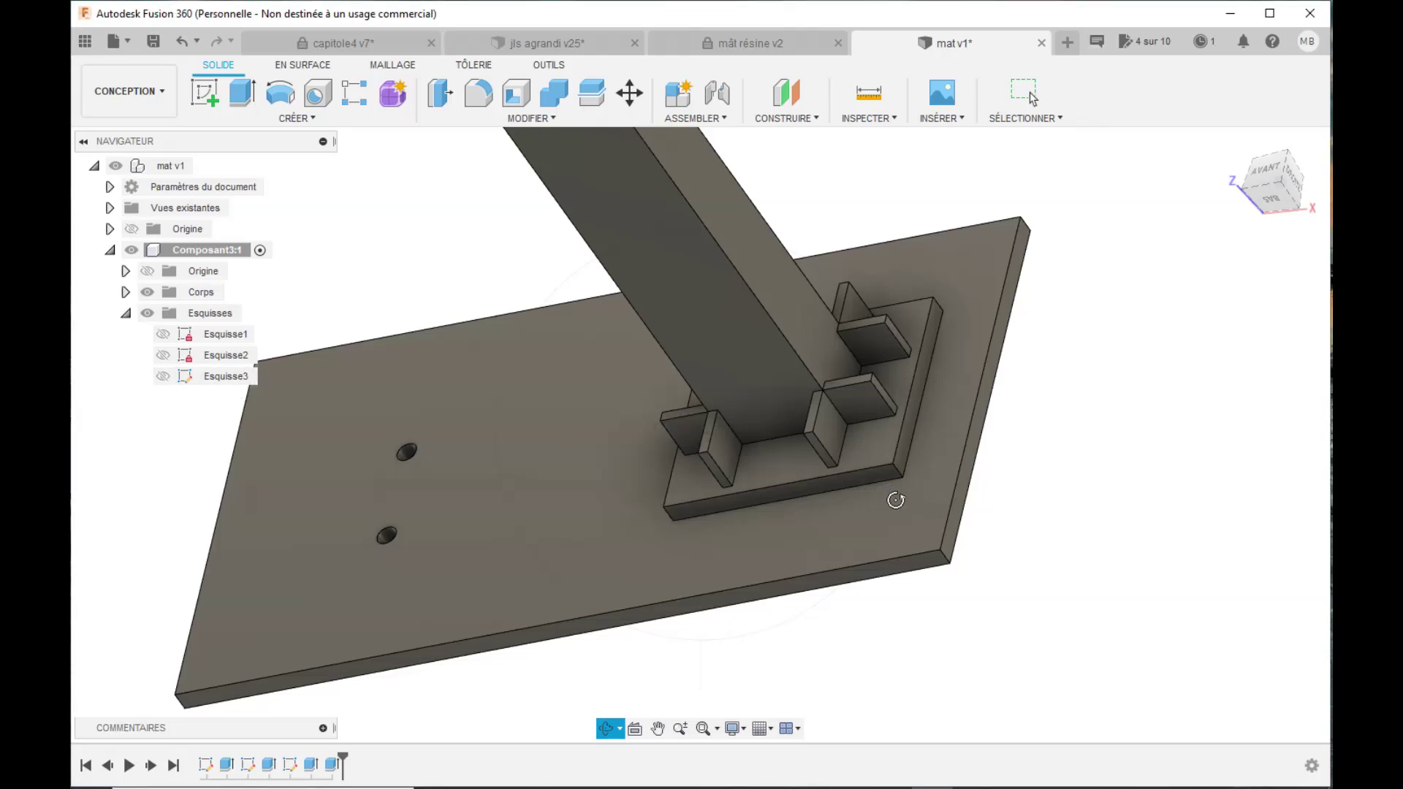
pyautogui.moveTo(916, 479); pyautogui.dragTo(929, 437)
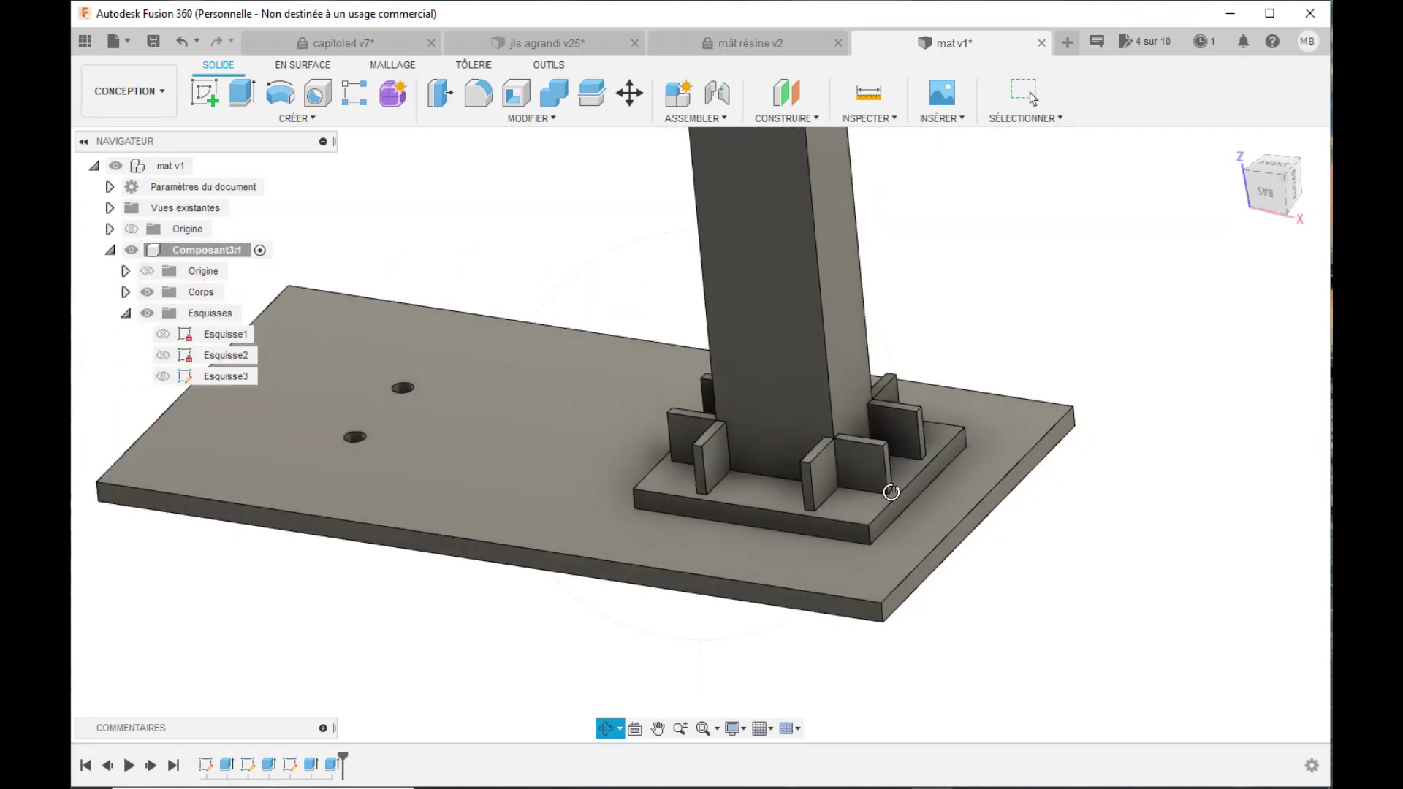
# - Chamfer the outer upper edges of all eight ribs, including the one hidden behind the mast, with an equal distance of 2.5 mm
pyautogui.scroll(5, 891, 493)
pyautogui.scroll(2, 885, 473)
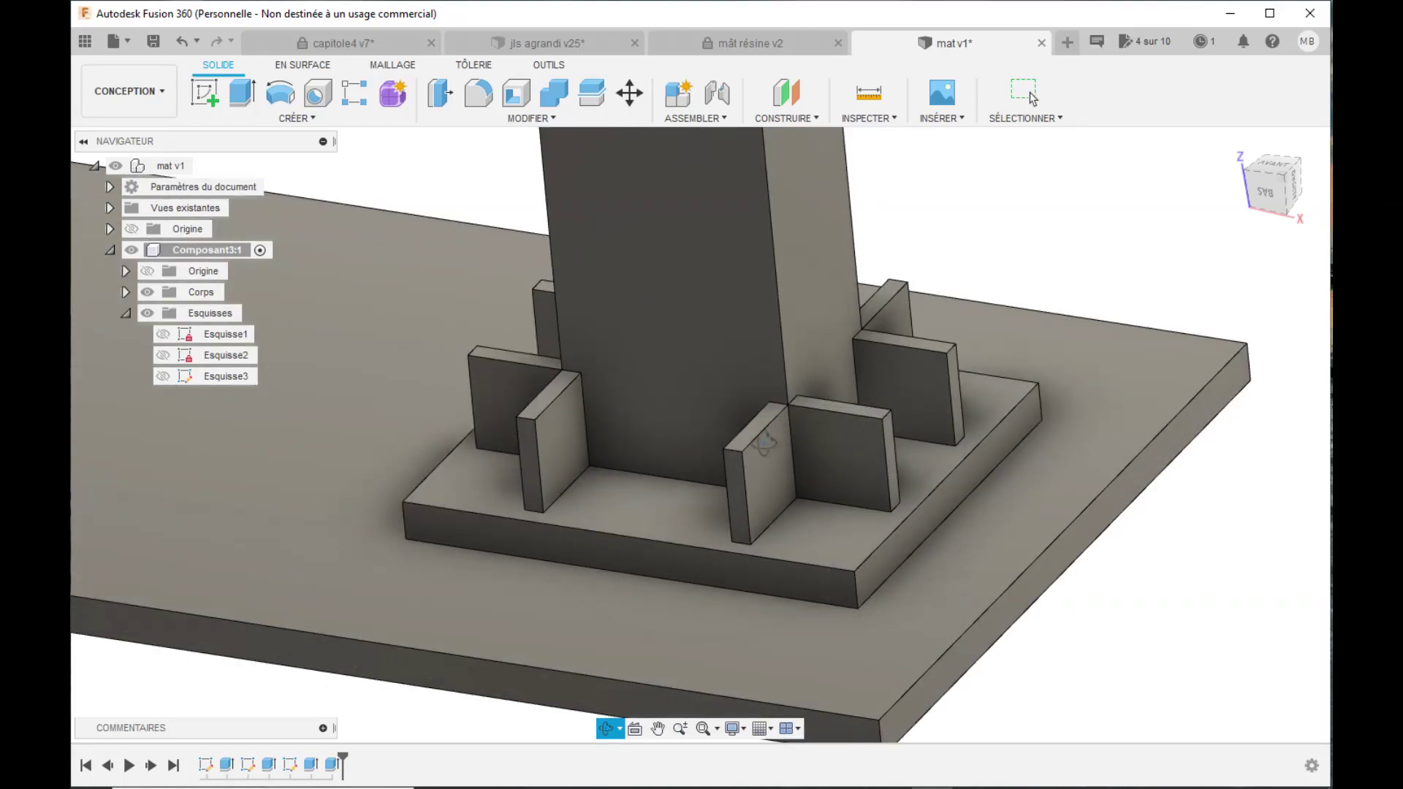
pyautogui.click(529, 119)
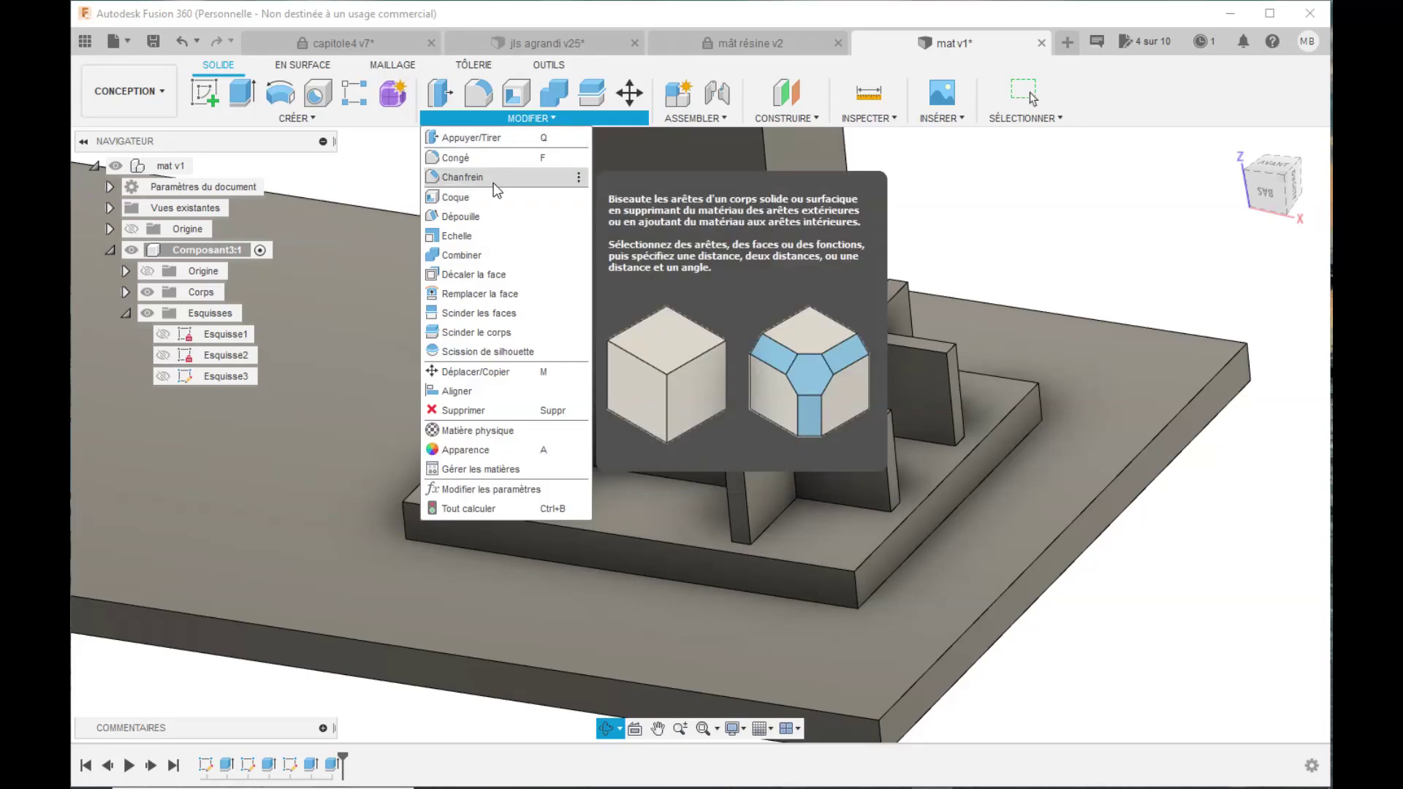
pyautogui.click(496, 190)
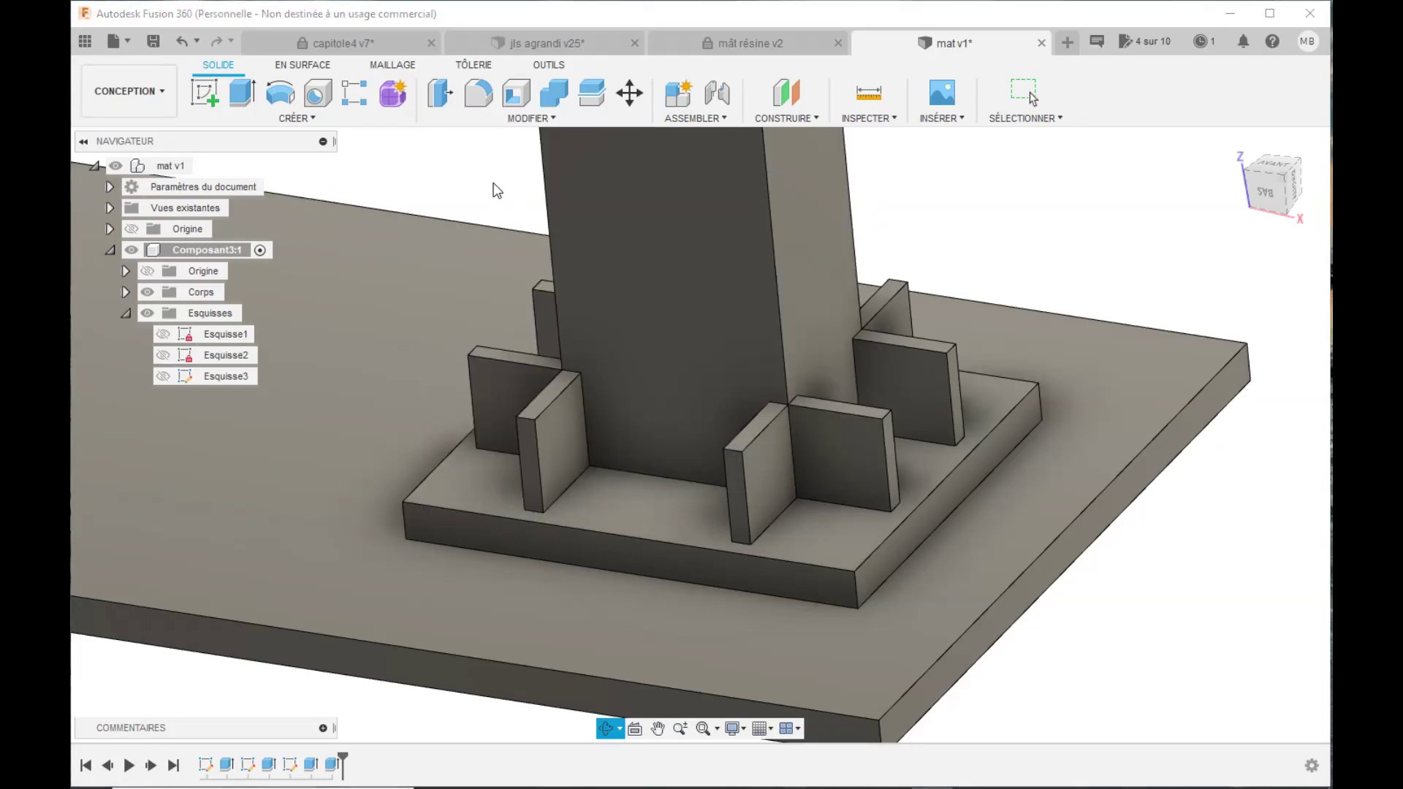
pyautogui.click(883, 419)
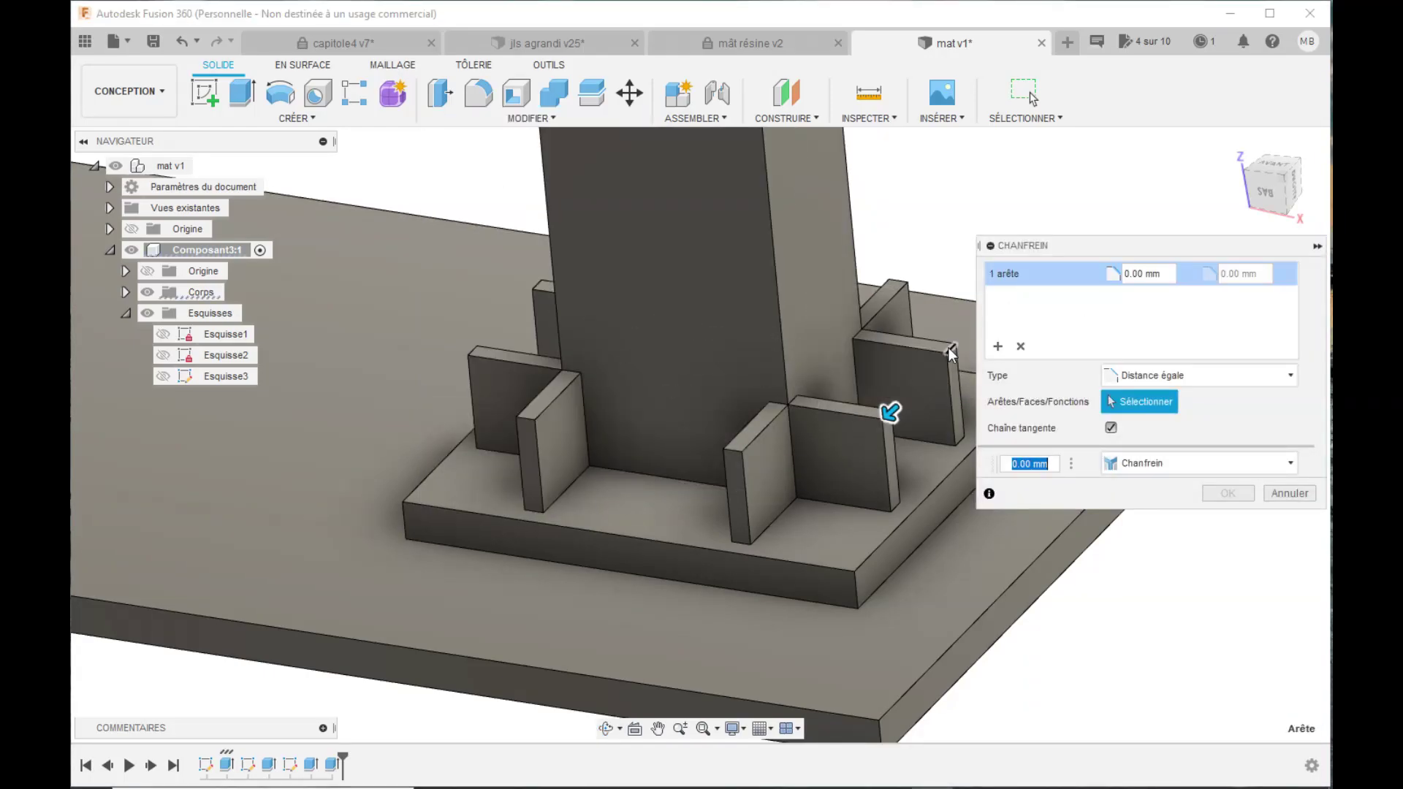
pyautogui.click(949, 351)
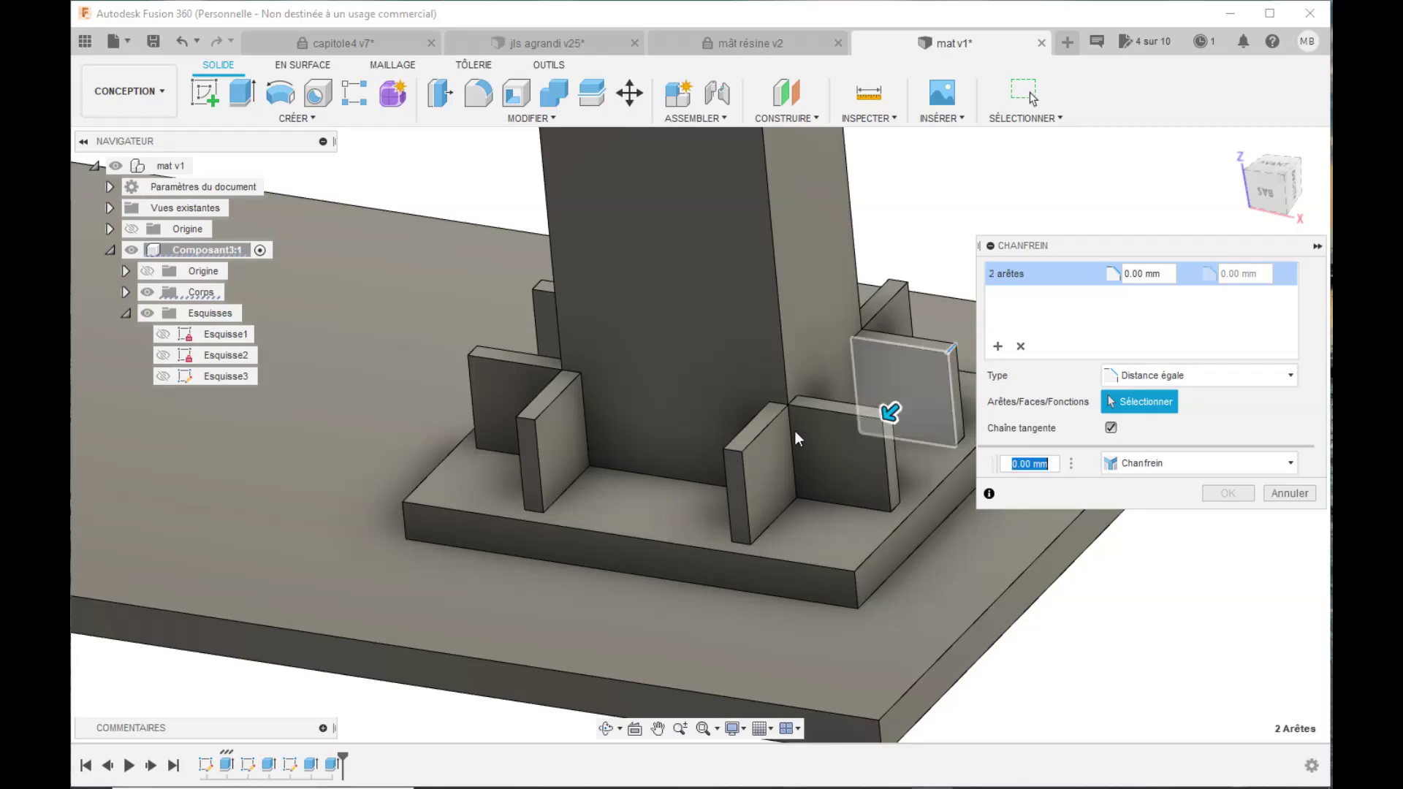
pyautogui.click(737, 453)
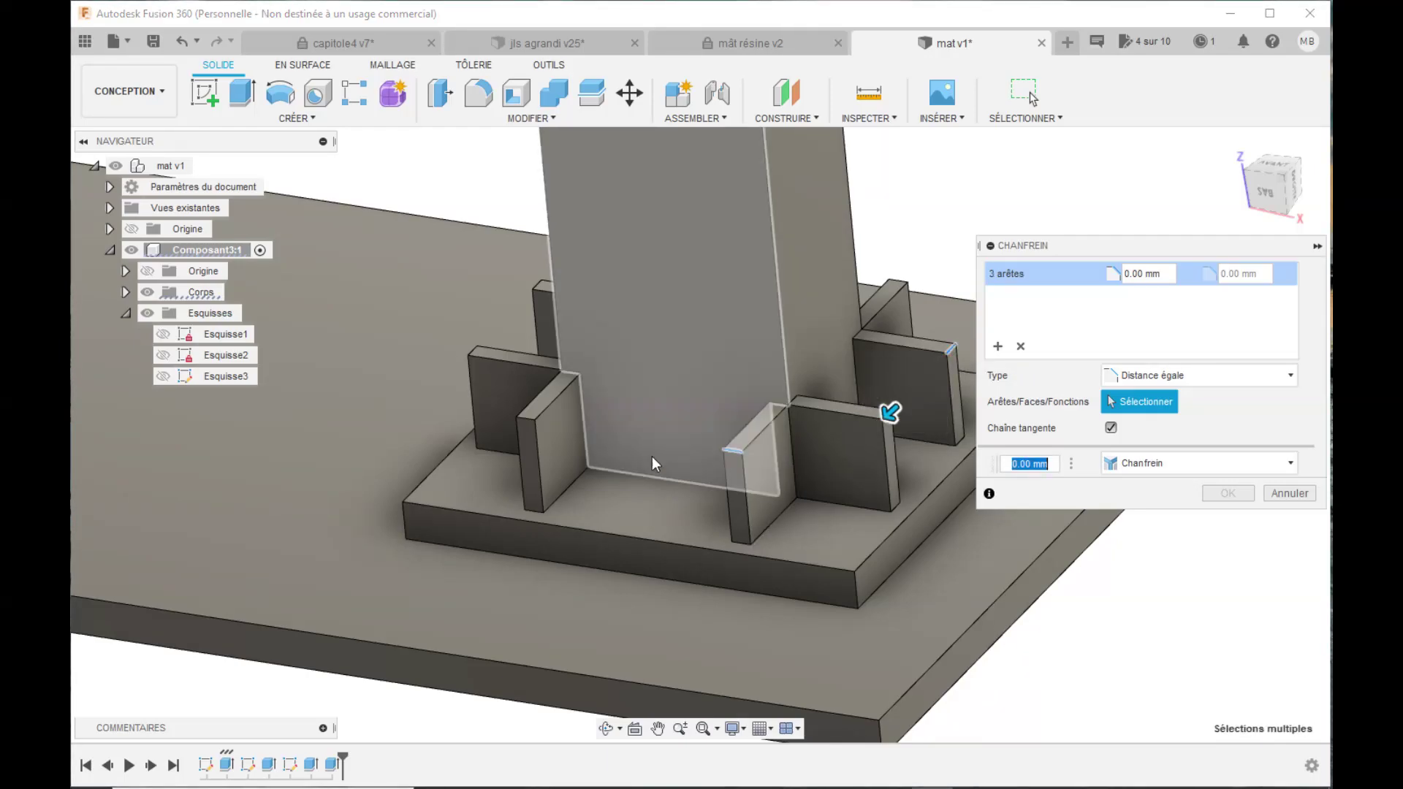
pyautogui.click(531, 421)
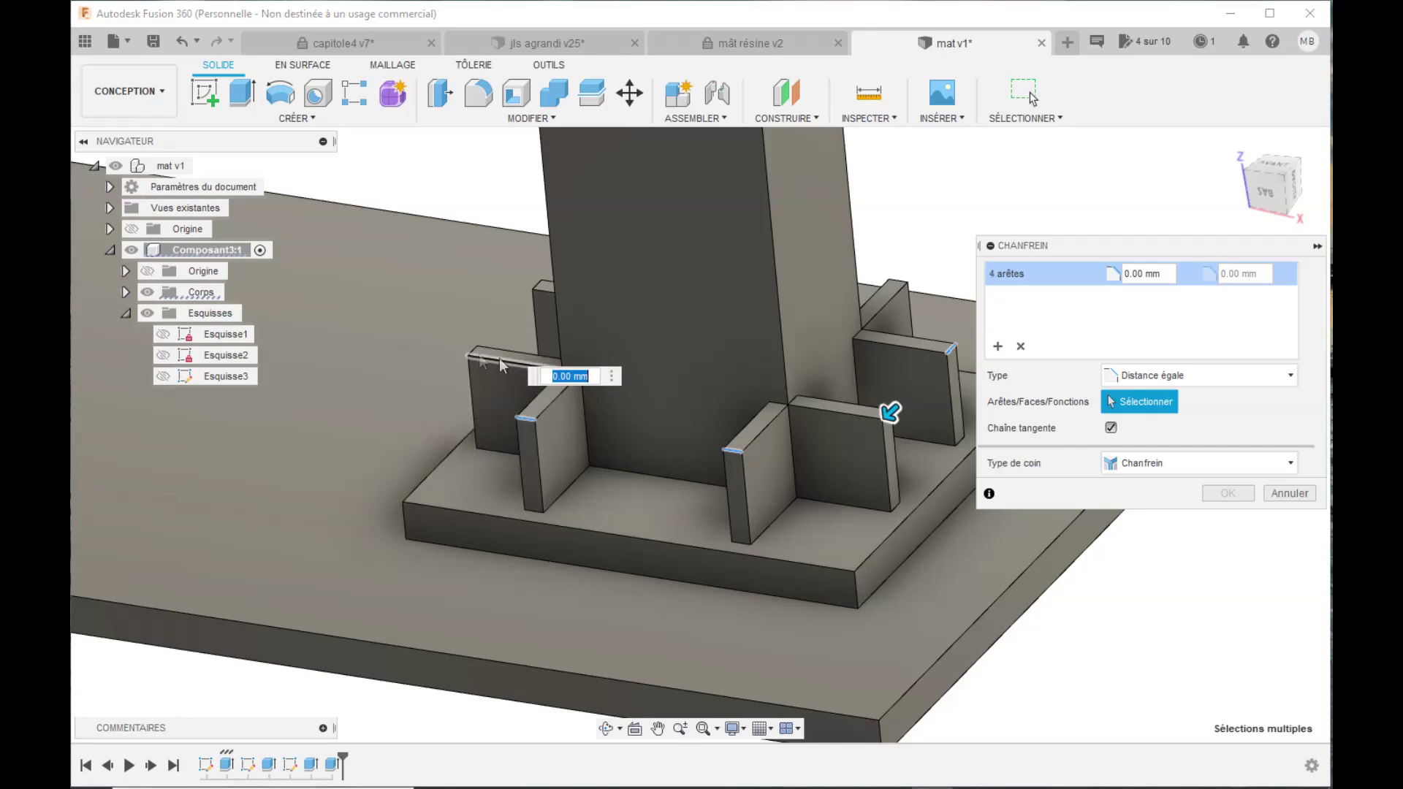
pyautogui.click(476, 347)
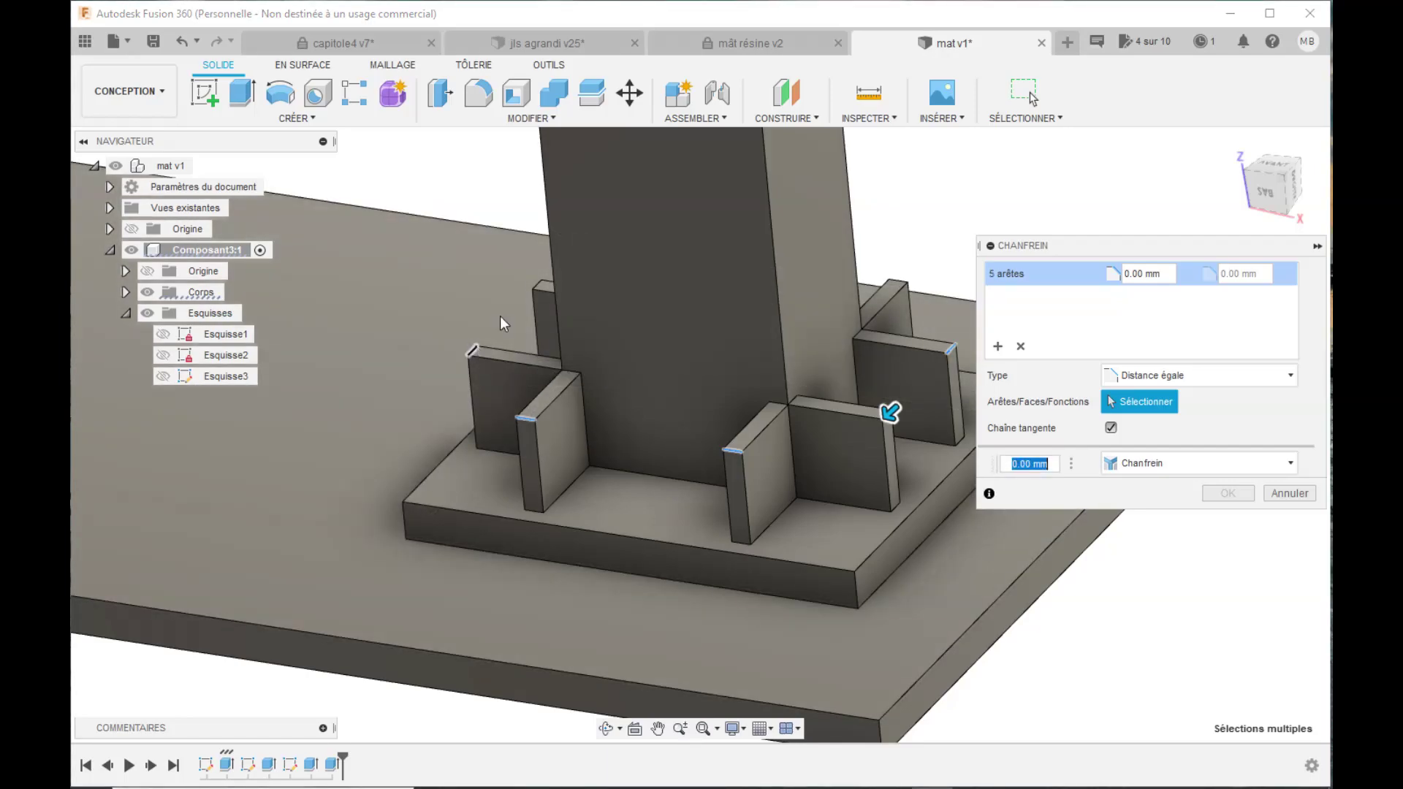
pyautogui.click(537, 284)
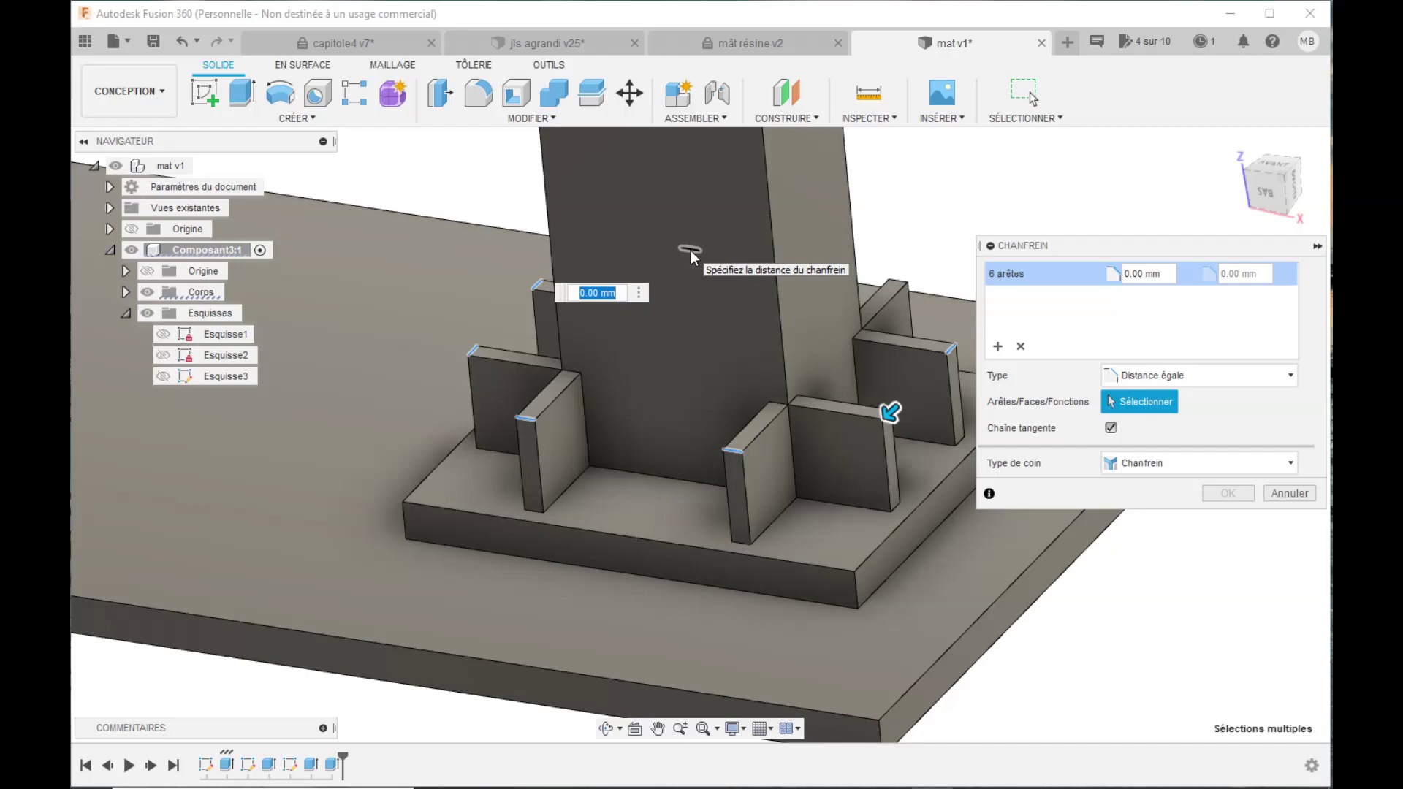
pyautogui.click(690, 249)
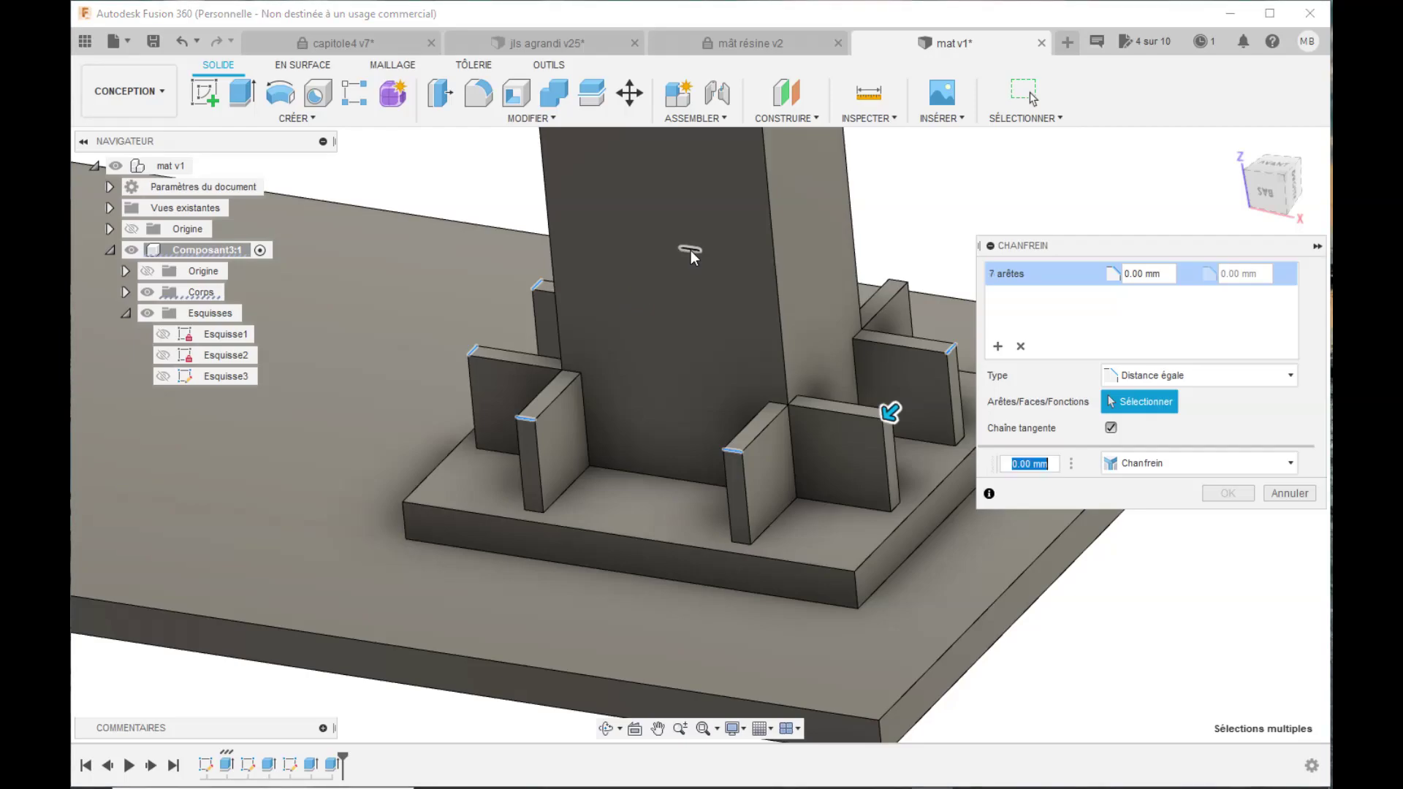
pyautogui.click(901, 289)
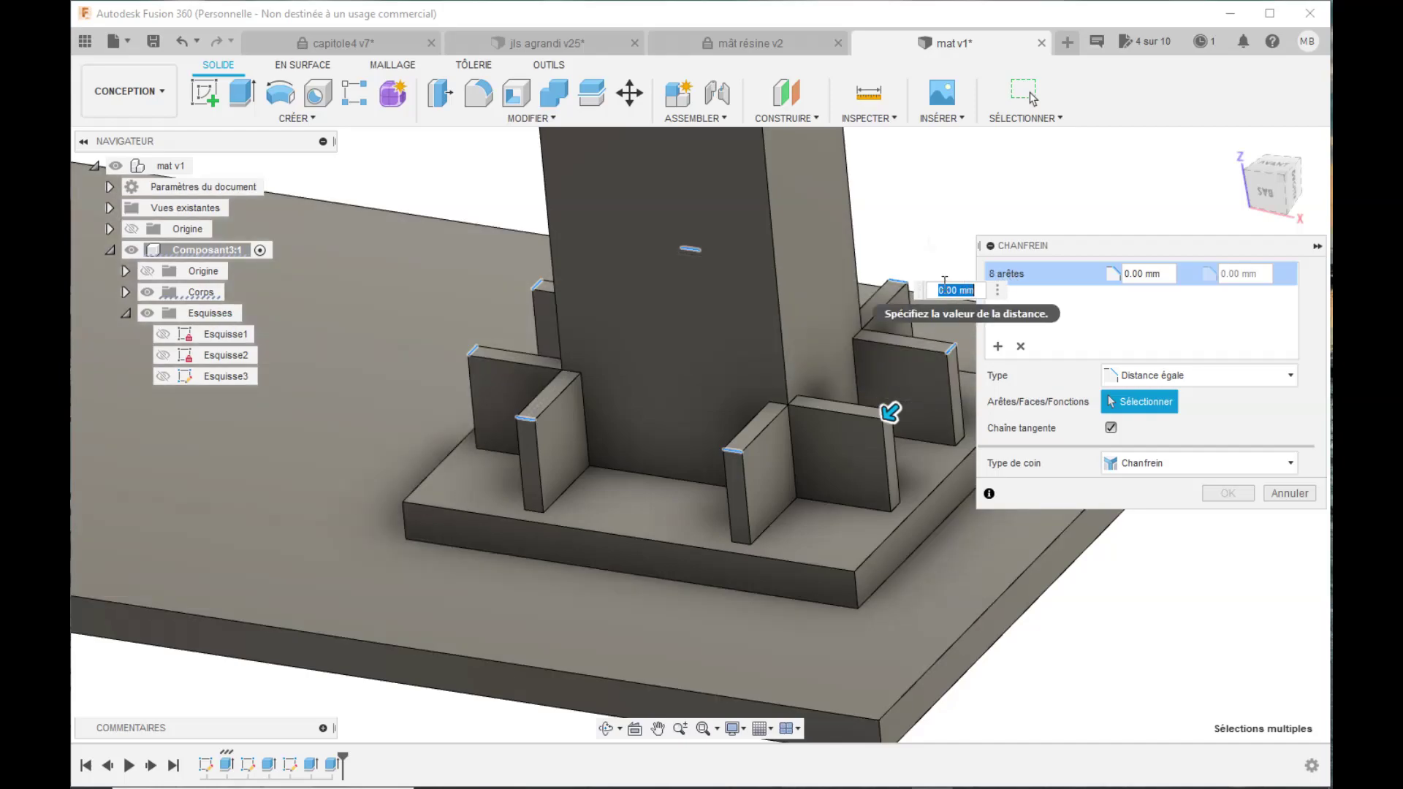
pyautogui.write('2.5')
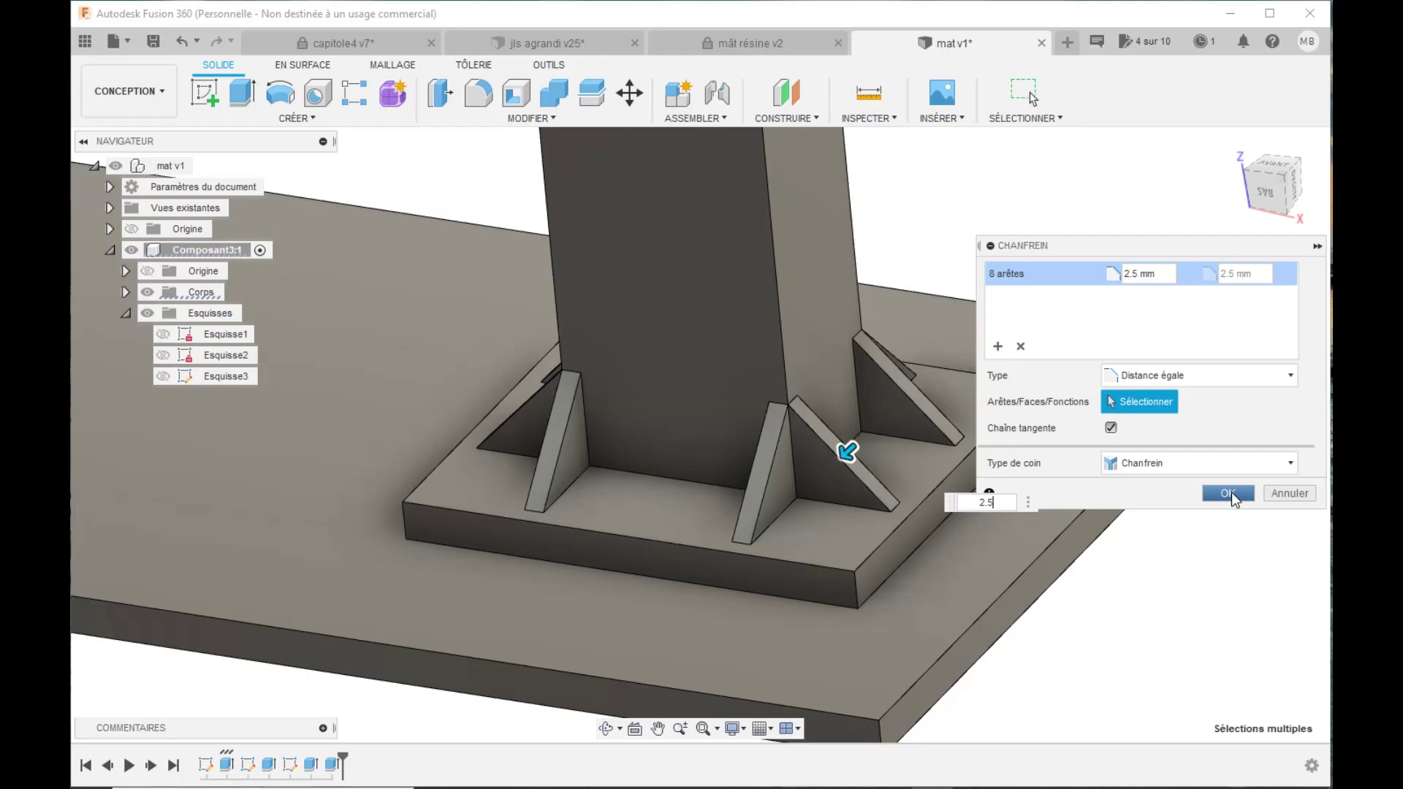
# - Set the chamfer distance of the eight rib edges to 2 mm and apply the chamfer
pyautogui.moveTo(1169, 272); pyautogui.dragTo(1107, 281)
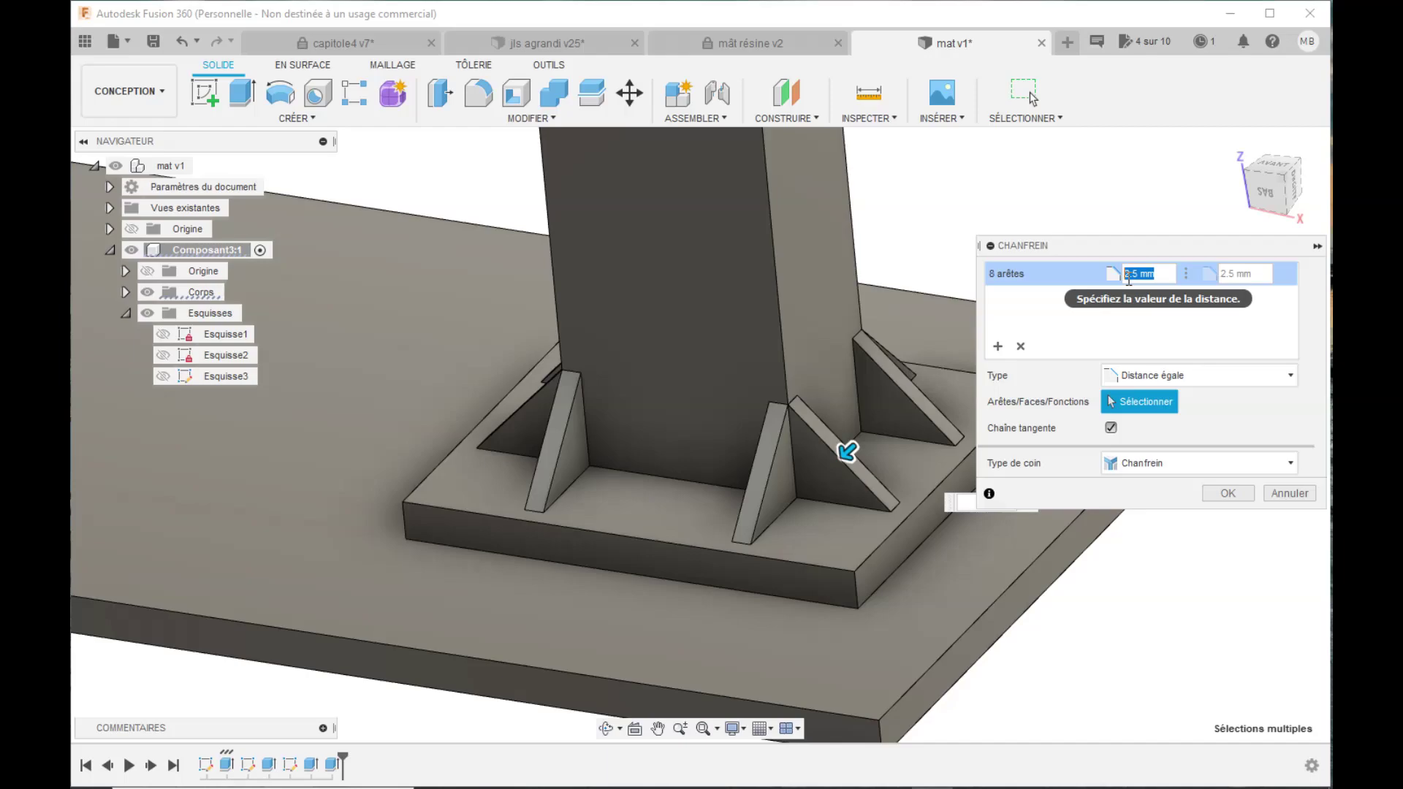
pyautogui.write('2')
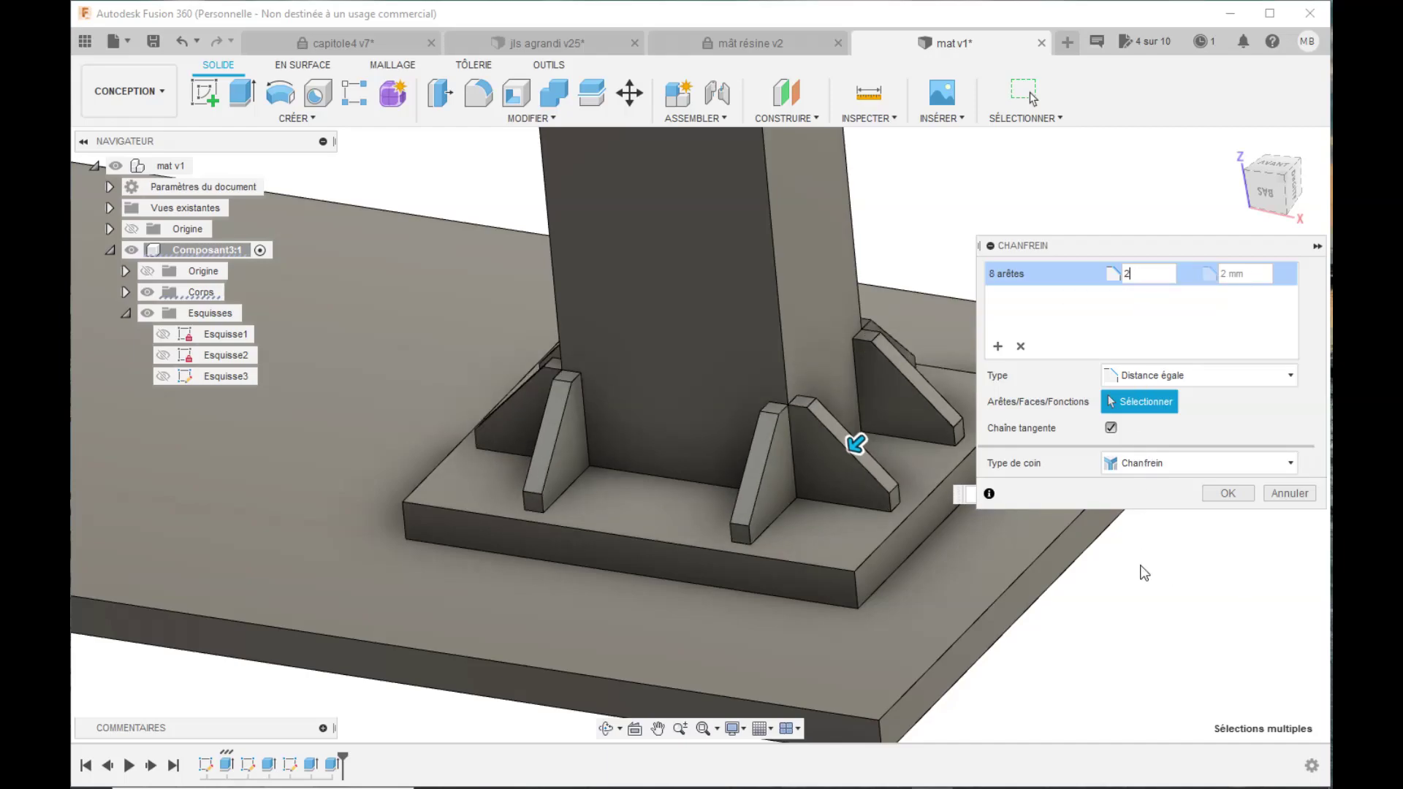
pyautogui.click(1241, 497)
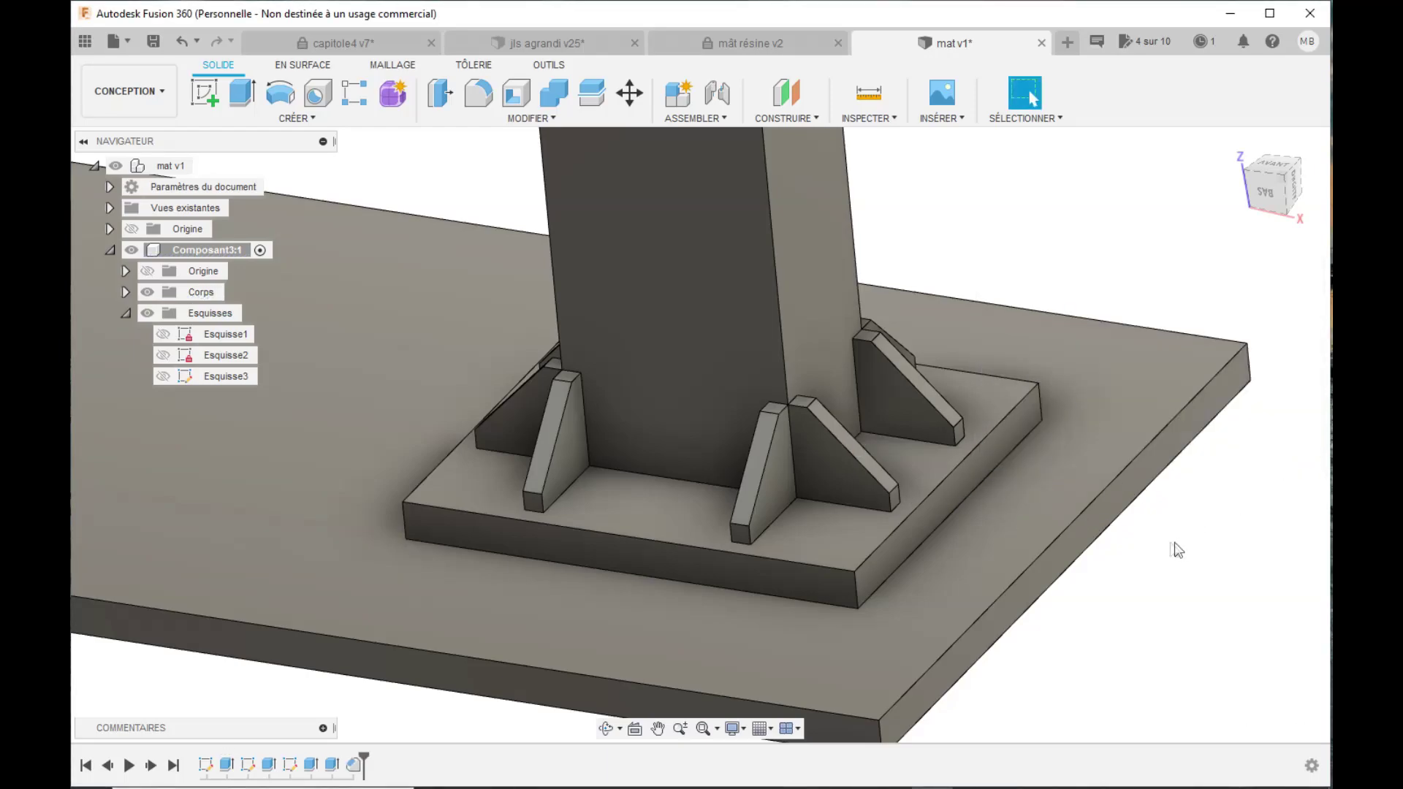
pyautogui.scroll(-2, 1037, 528)
pyautogui.scroll(-5, 1037, 529)
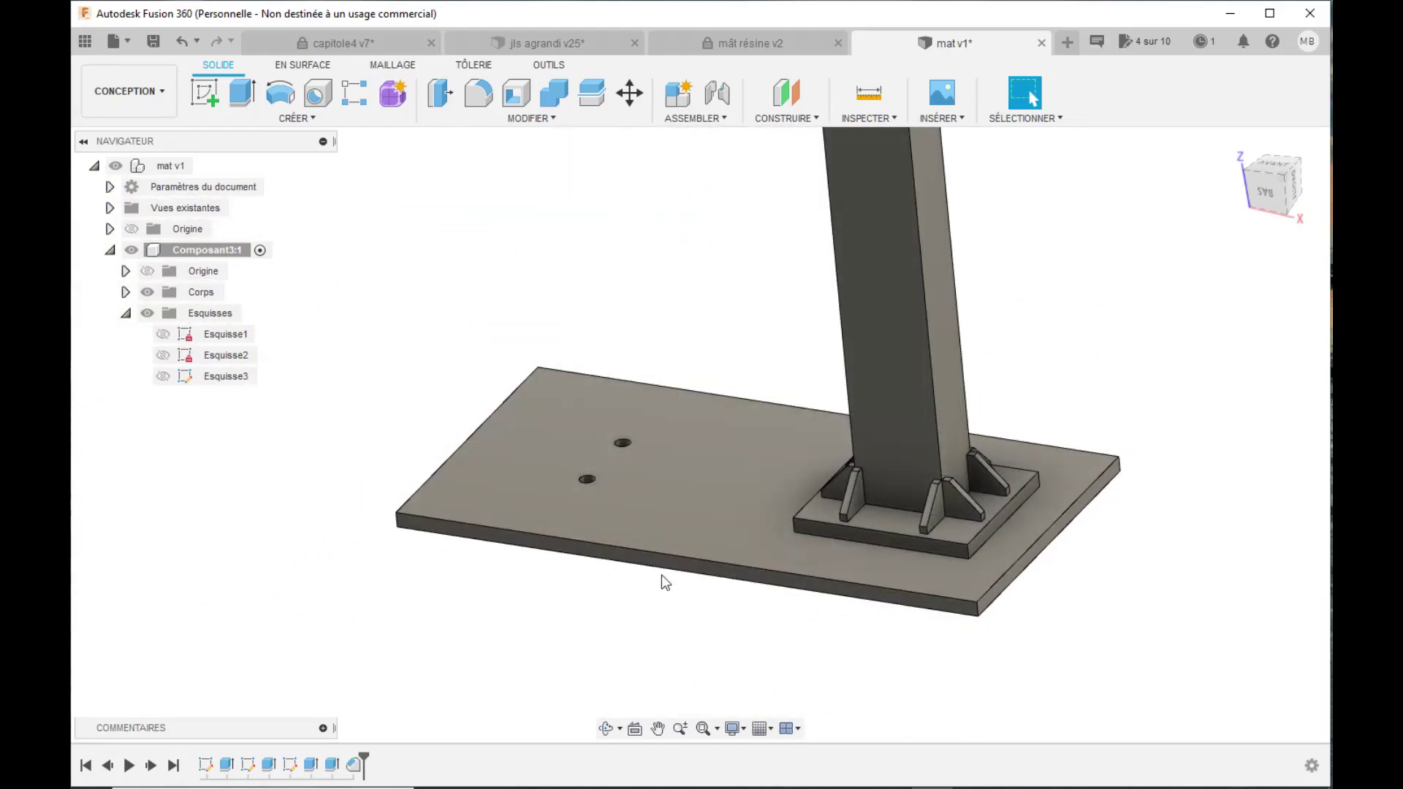
pyautogui.moveTo(767, 787)
pyautogui.scroll(-5, 605, 625)
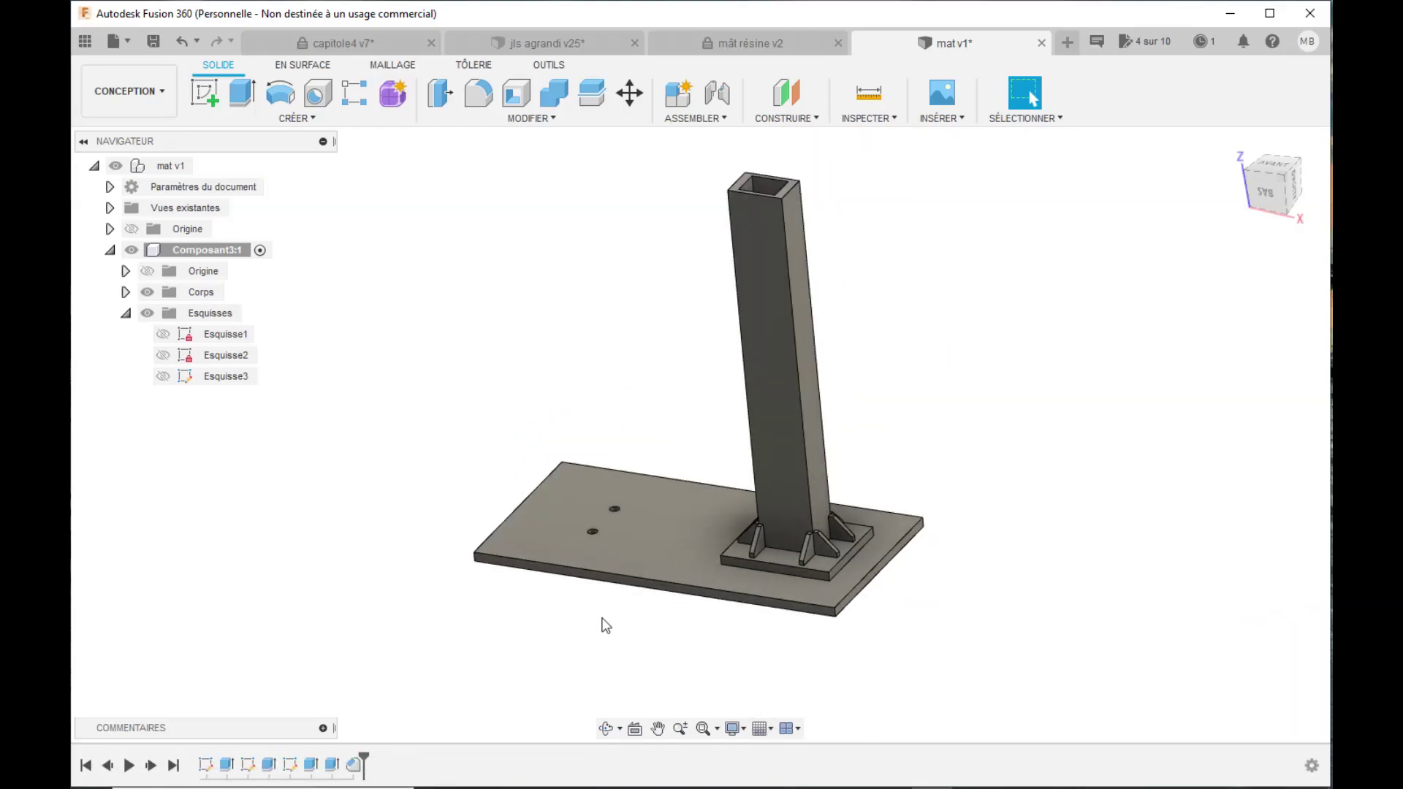
pyautogui.scroll(2, 606, 626)
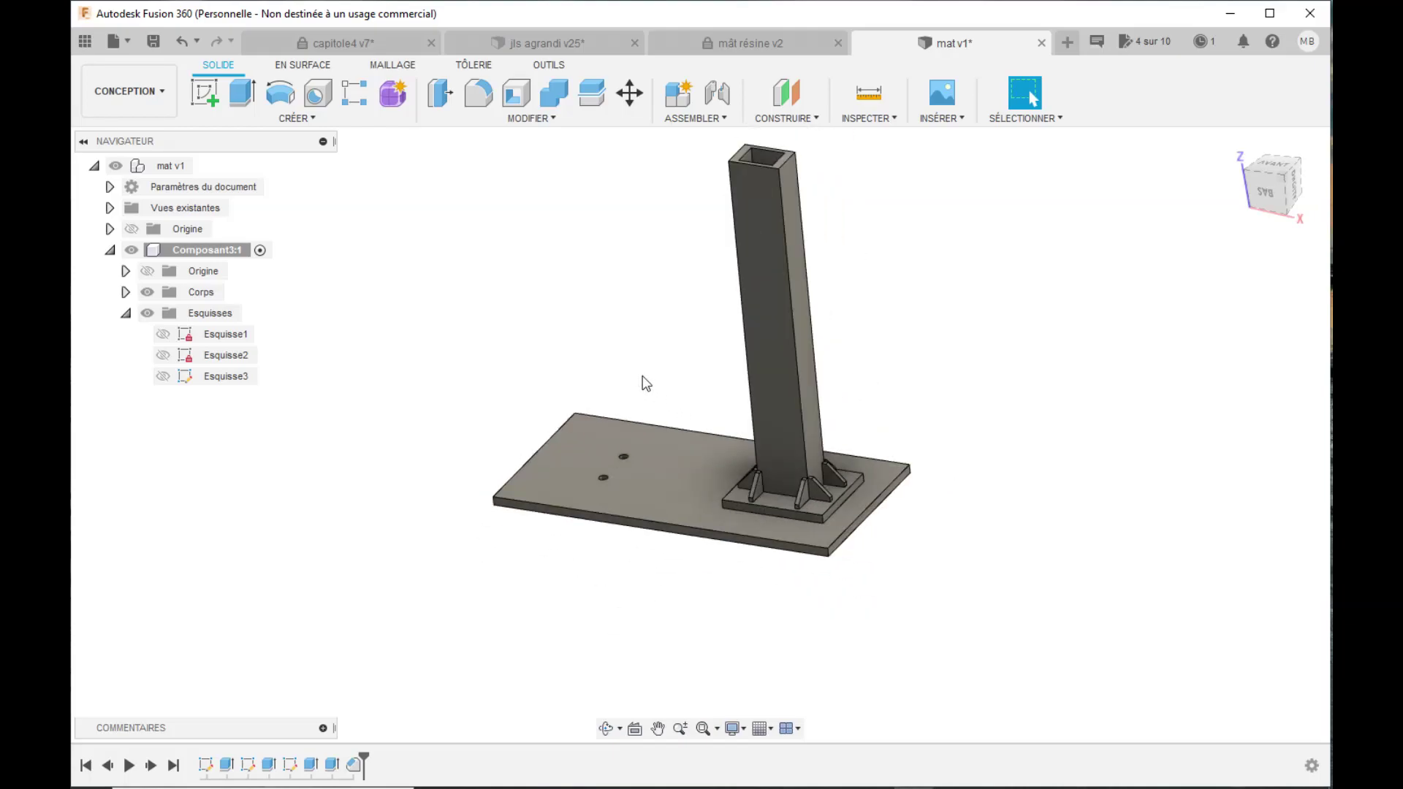
pyautogui.scroll(-1, 649, 297)
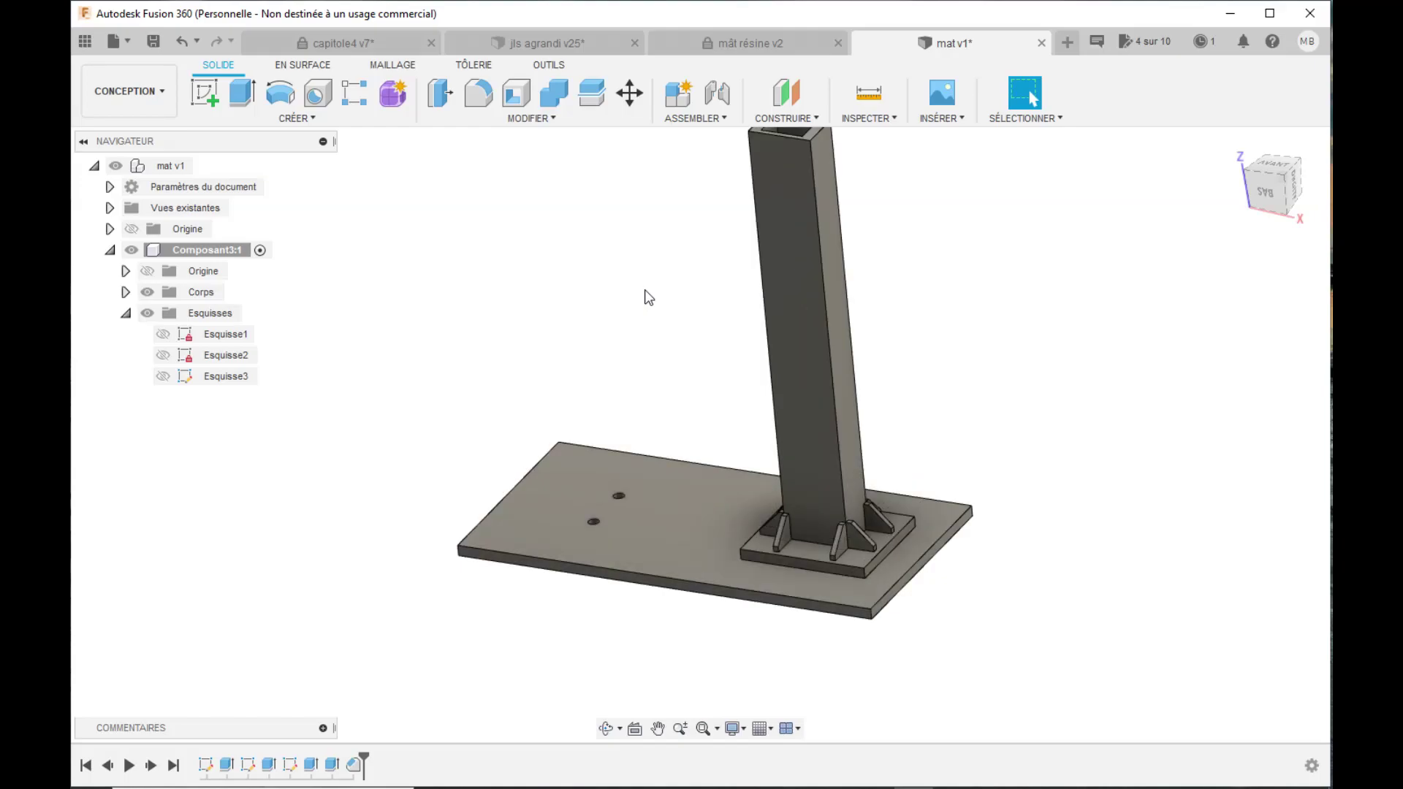
pyautogui.scroll(-3, 649, 297)
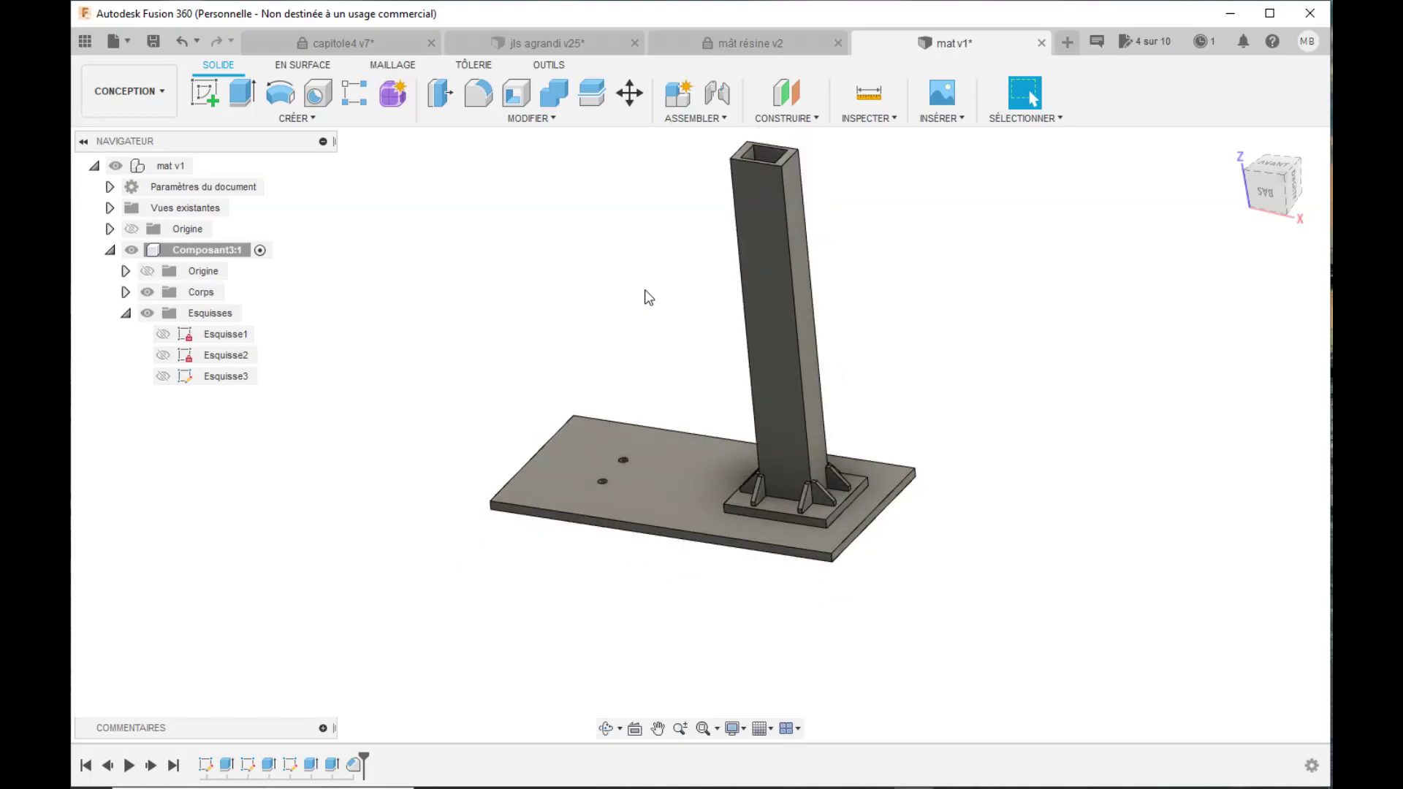
pyautogui.scroll(3, 648, 180)
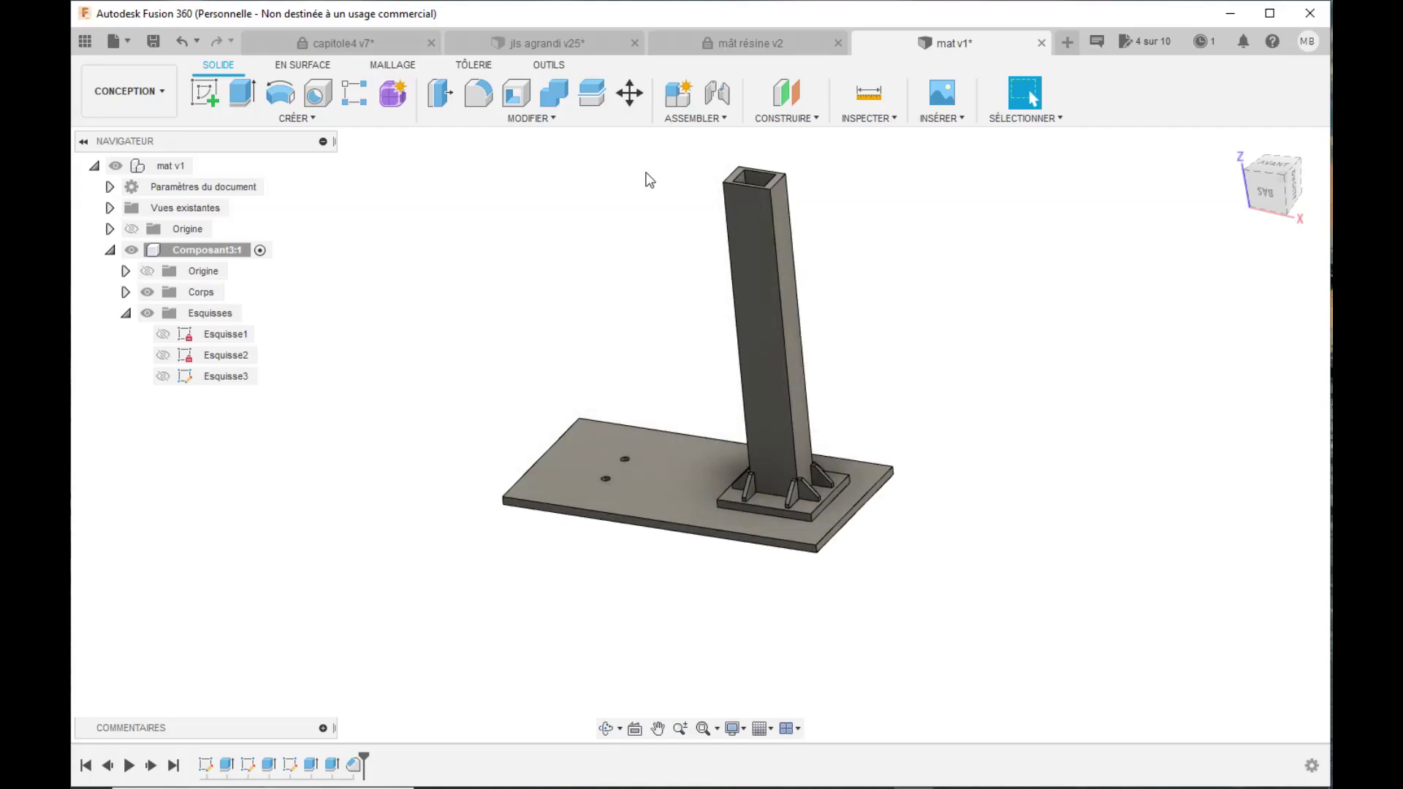